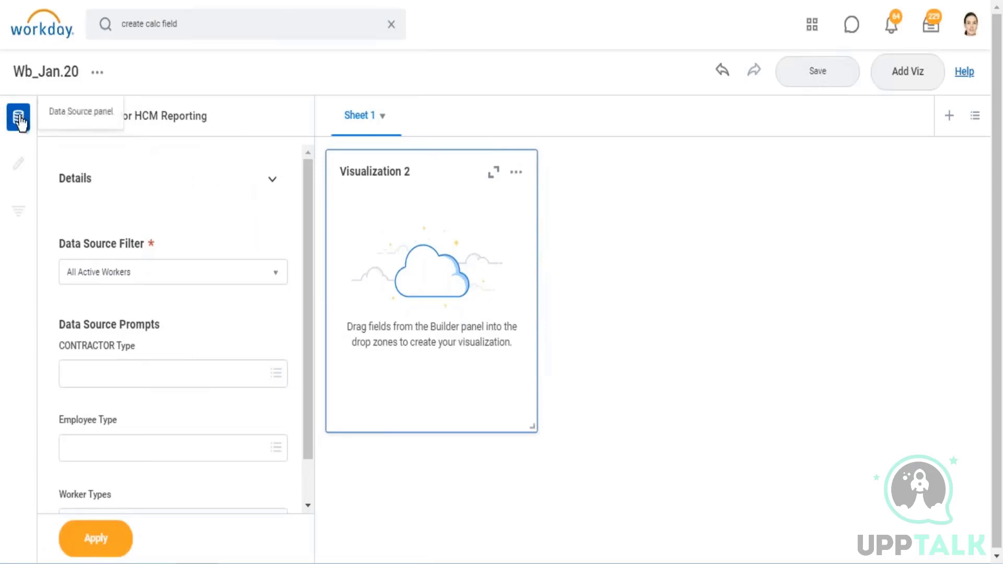
# - Apply the data source settings with the All Active Workers filter and rename the visualization to Gender Metrics
pyautogui.click(97, 541)
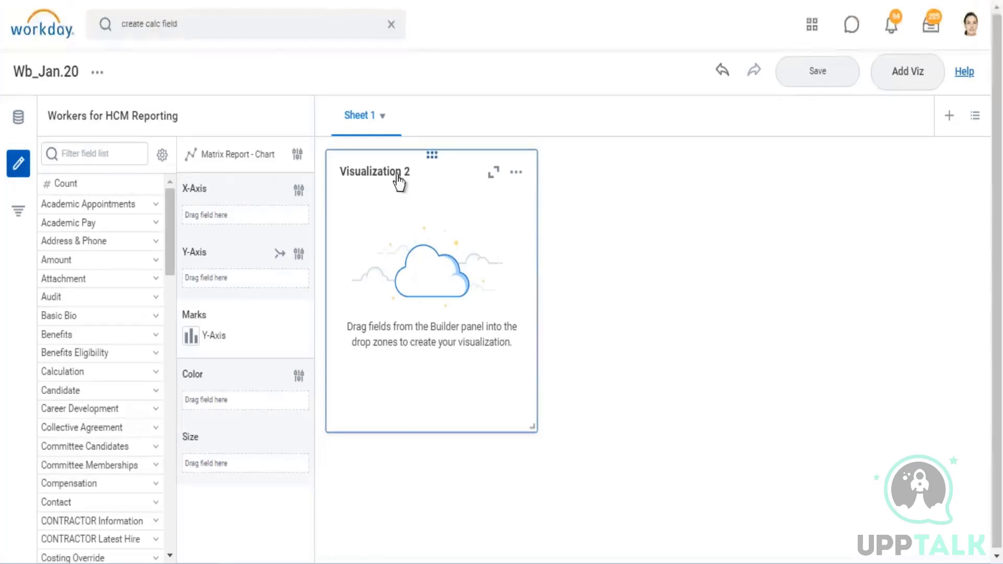
pyautogui.click(442, 182)
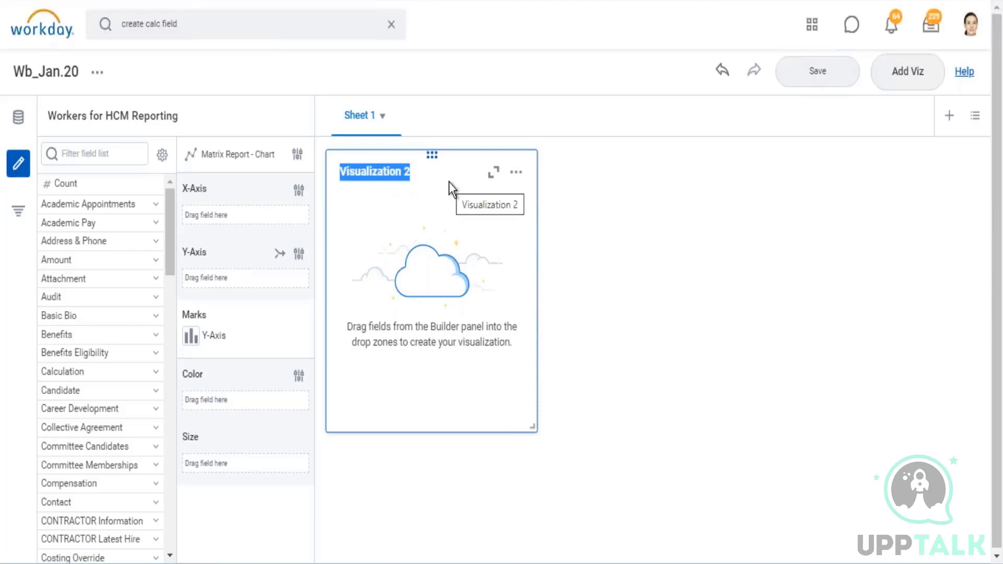
pyautogui.write('Gen')
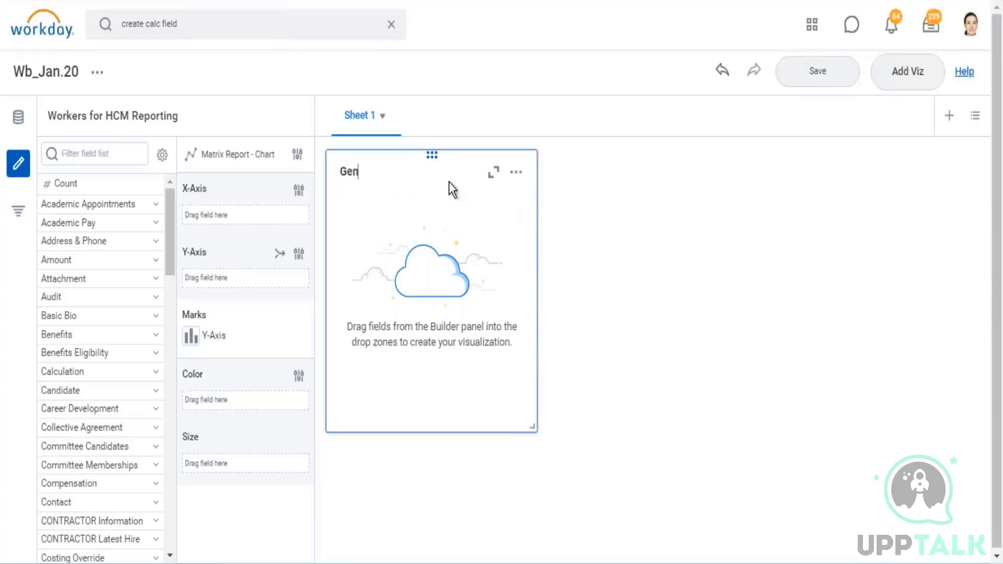
pyautogui.write('der Metrics')
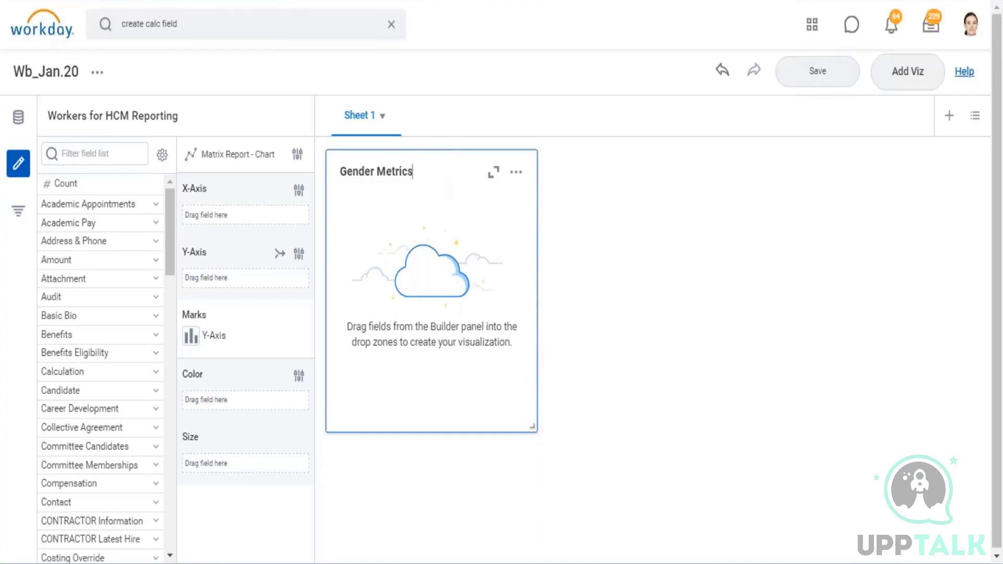
# - Widen the Gender Metrics visualization and choose Matrix Report Chart as its type
pyautogui.moveTo(534, 426); pyautogui.dragTo(830, 438)
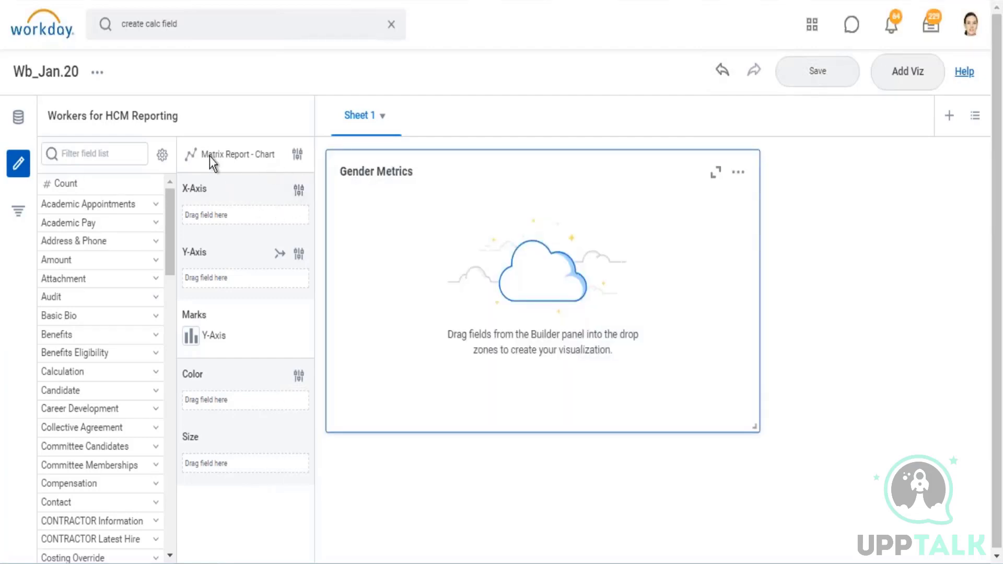
pyautogui.click(298, 156)
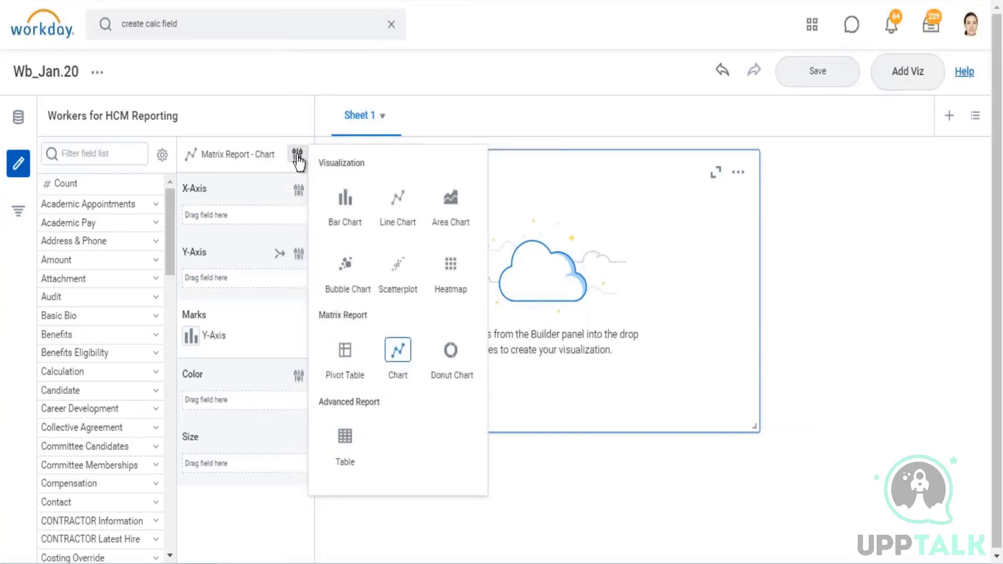
pyautogui.click(402, 354)
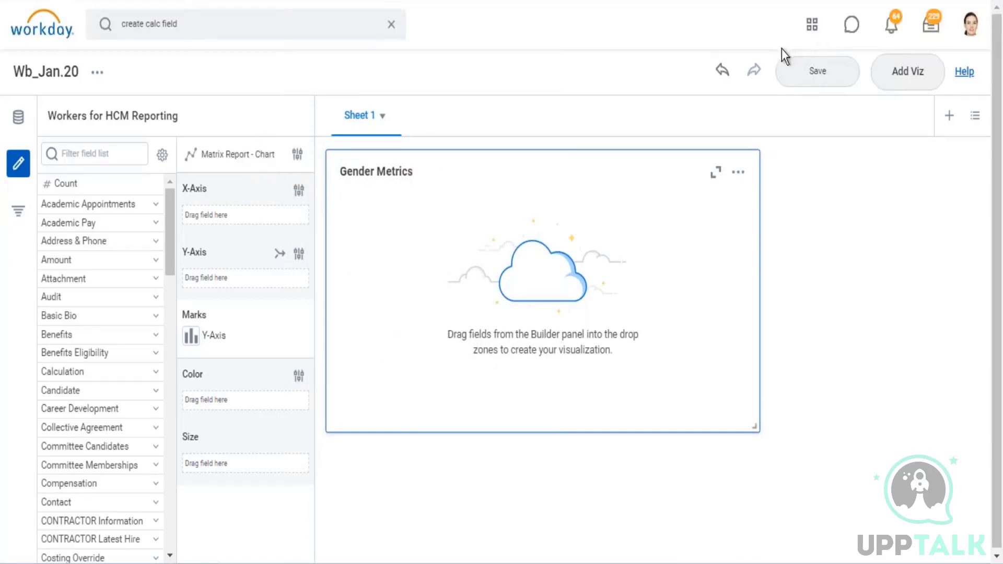
# - Find the Management Level field, place it on the X-axis, and widen the visualization across the sheet
pyautogui.click(116, 156)
pyautogui.click(116, 157)
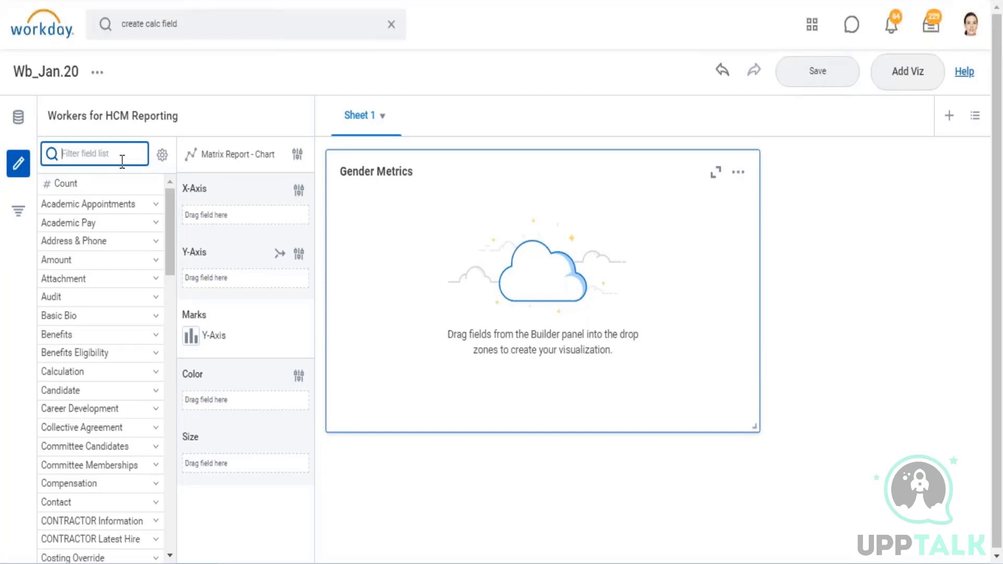
pyautogui.write('management')
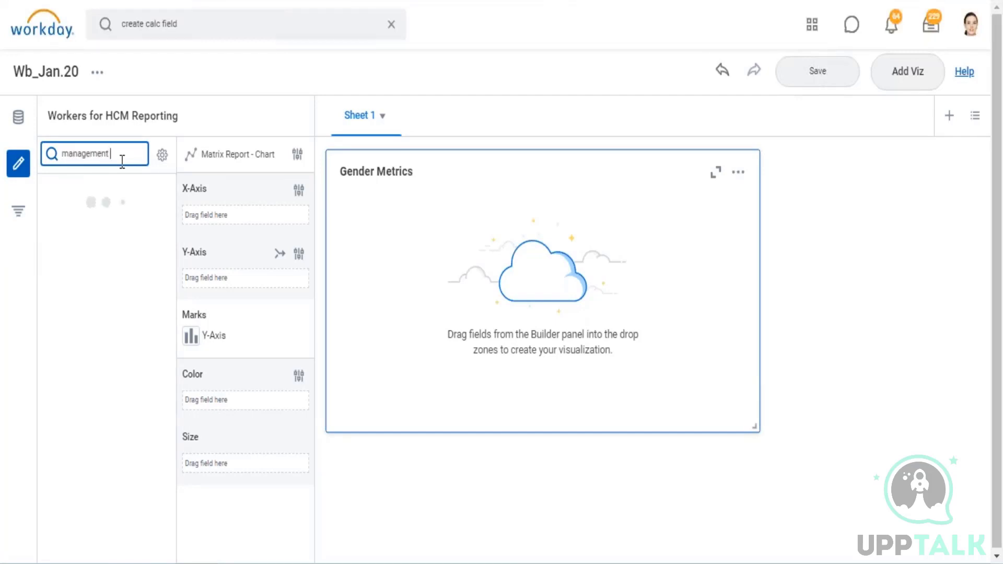
pyautogui.write(' level')
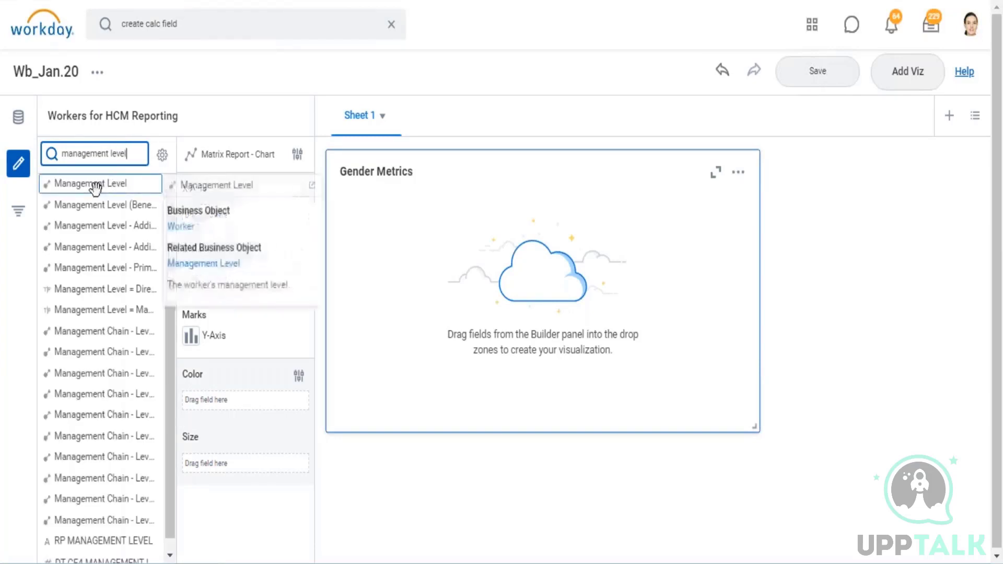
pyautogui.moveTo(73, 187); pyautogui.dragTo(230, 224)
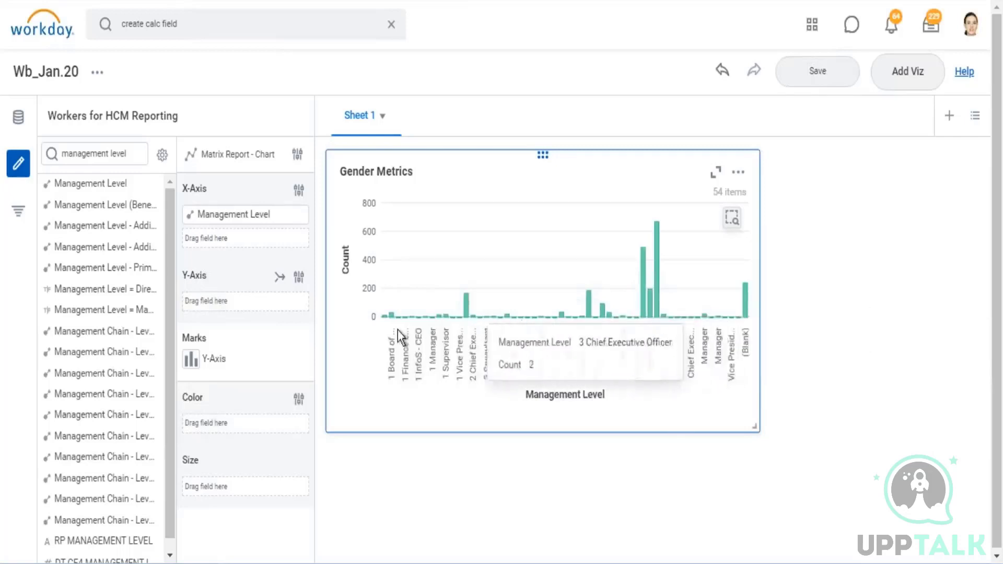
pyautogui.moveTo(755, 428); pyautogui.dragTo(891, 434)
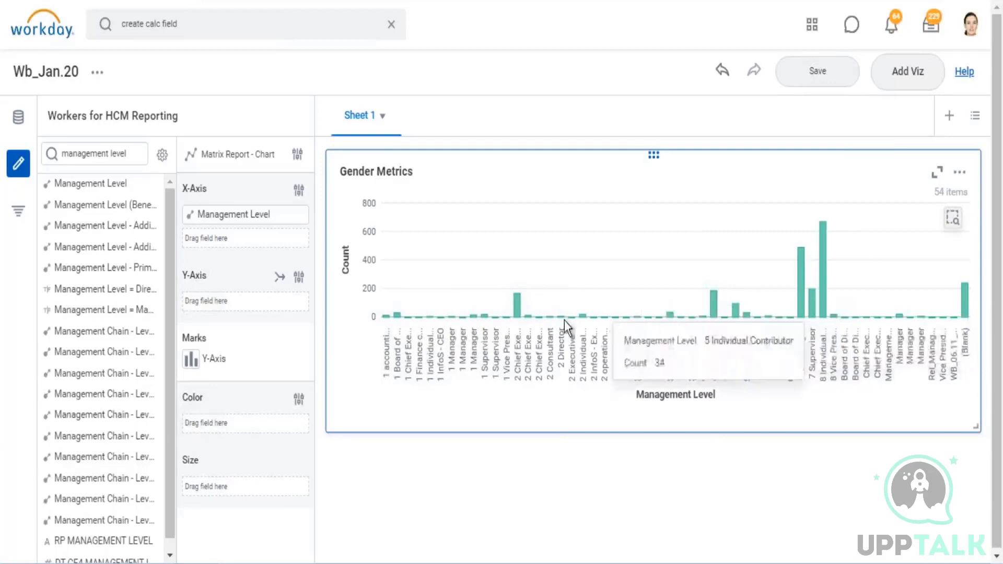
# - Sort the X-axis by Value Total - Descending and apply the option
pyautogui.click(298, 190)
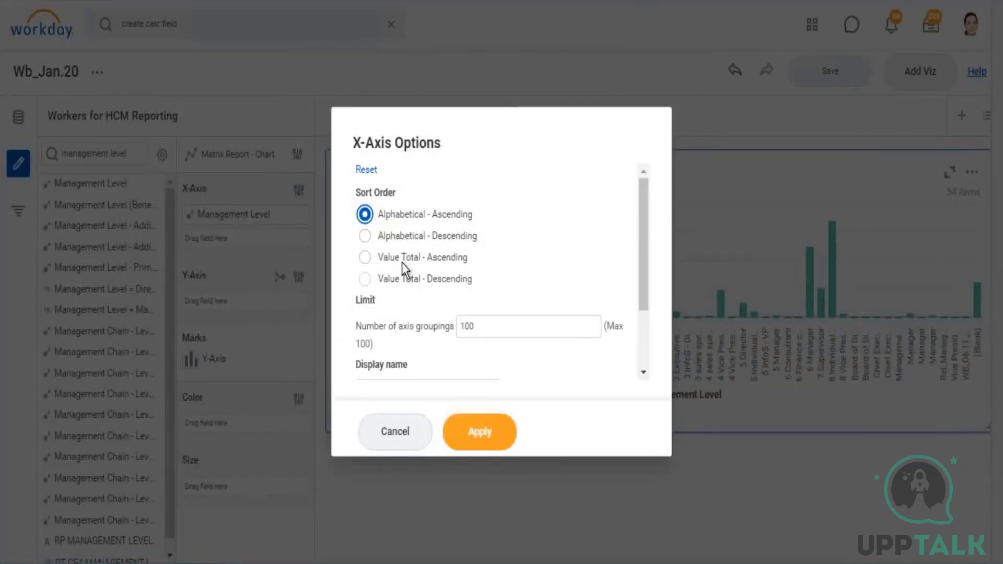
pyautogui.click(421, 282)
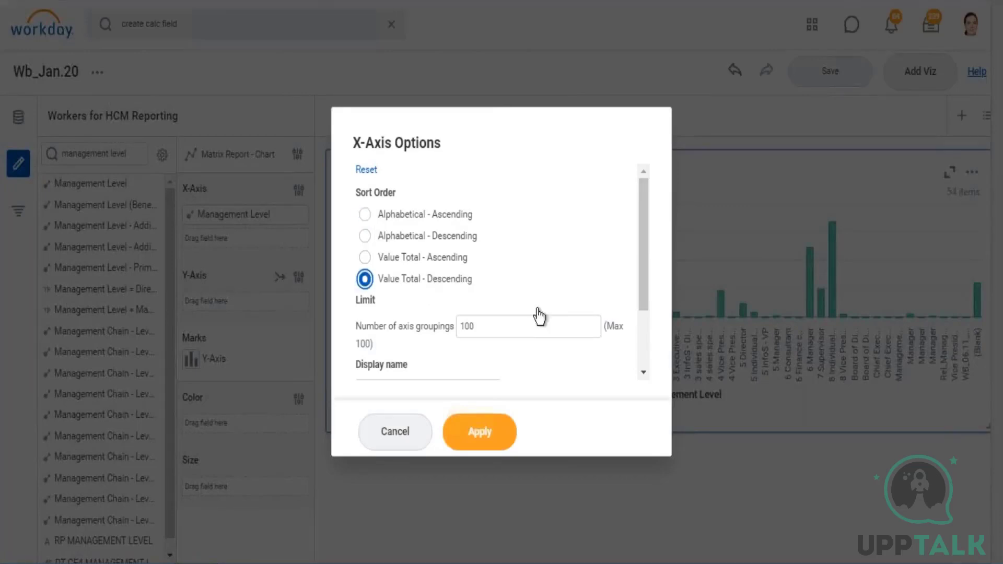
pyautogui.click(481, 438)
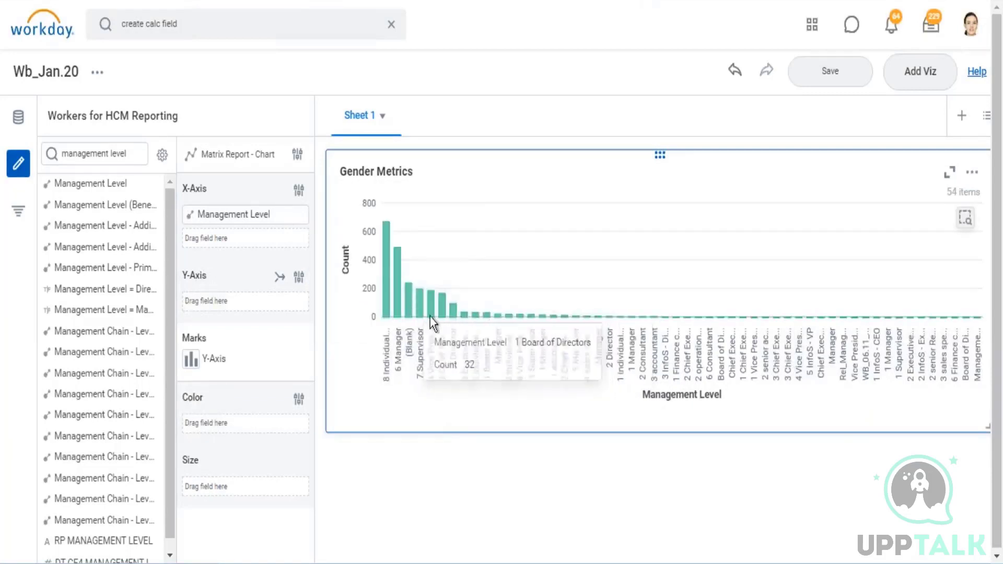
# - Limit the X-axis to 10 axis groupings, keeping the remaining values summed
pyautogui.click(299, 191)
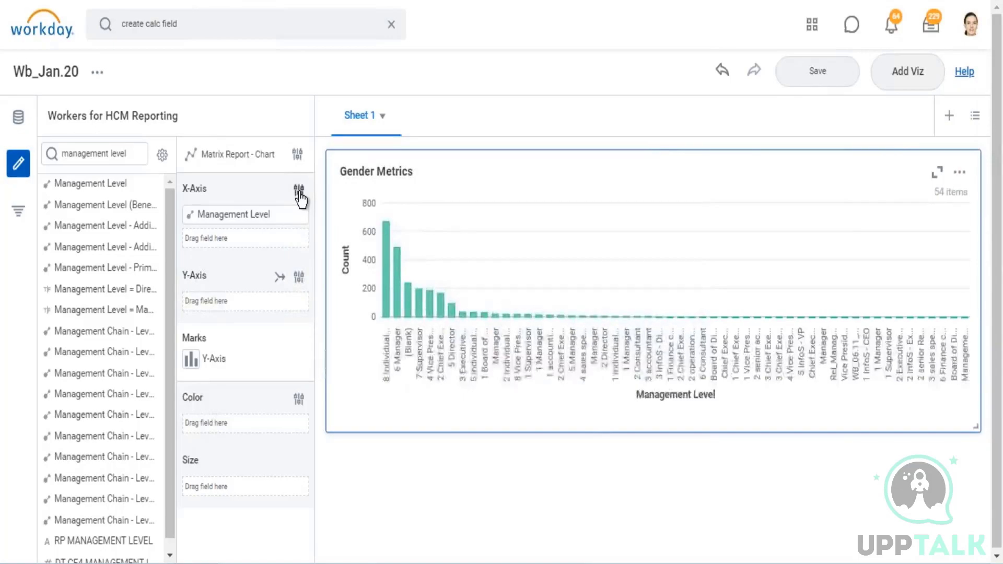
pyautogui.click(299, 191)
pyautogui.scroll(-2, 502, 298)
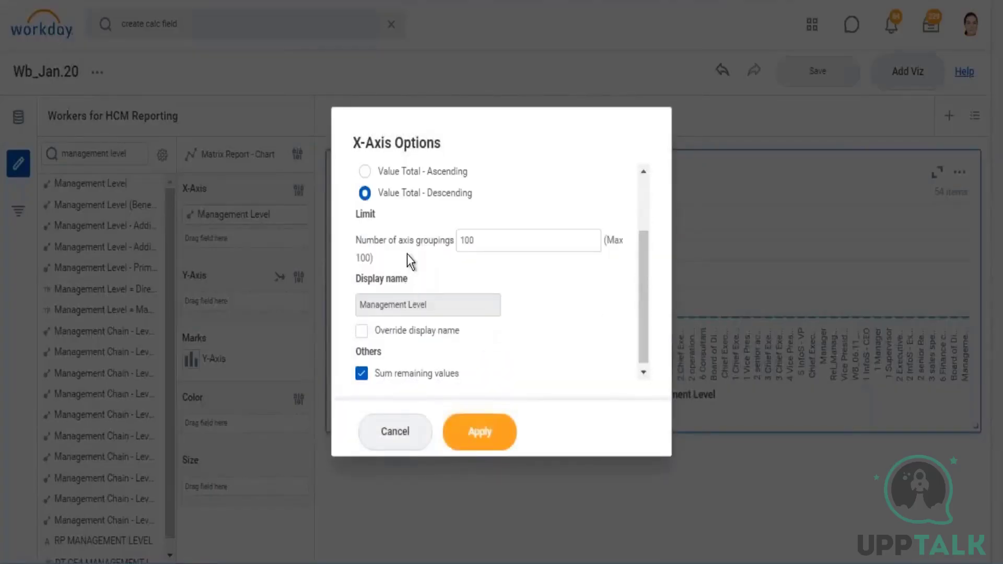
pyautogui.click(475, 241)
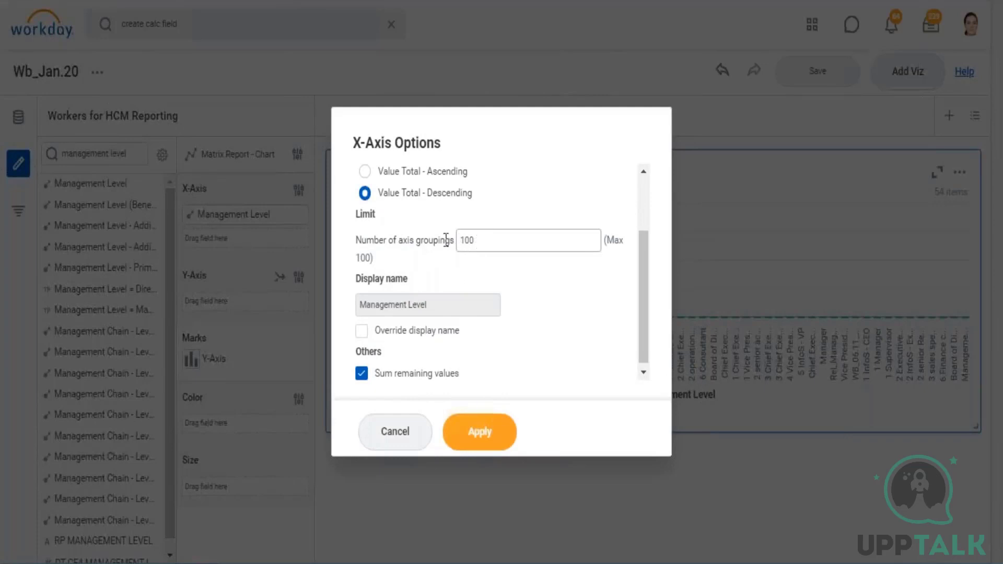
pyautogui.click(477, 242)
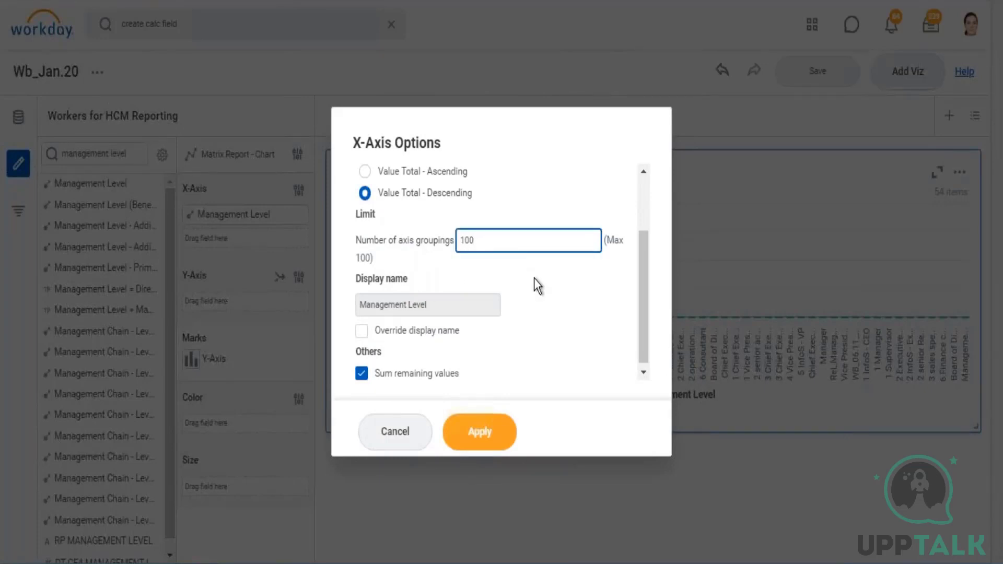
pyautogui.press('BackSpace')
pyautogui.click(480, 432)
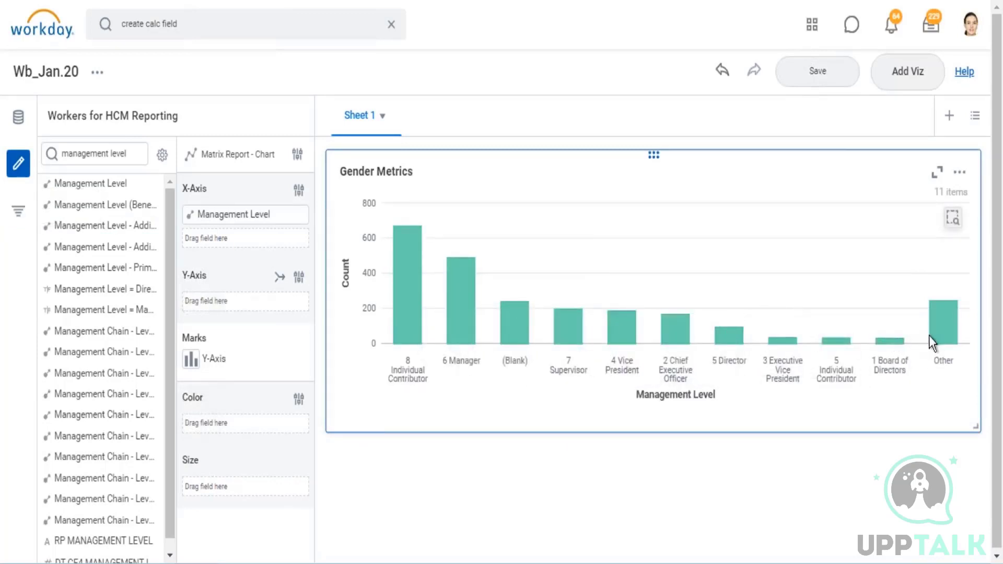
pyautogui.moveTo(943, 328)
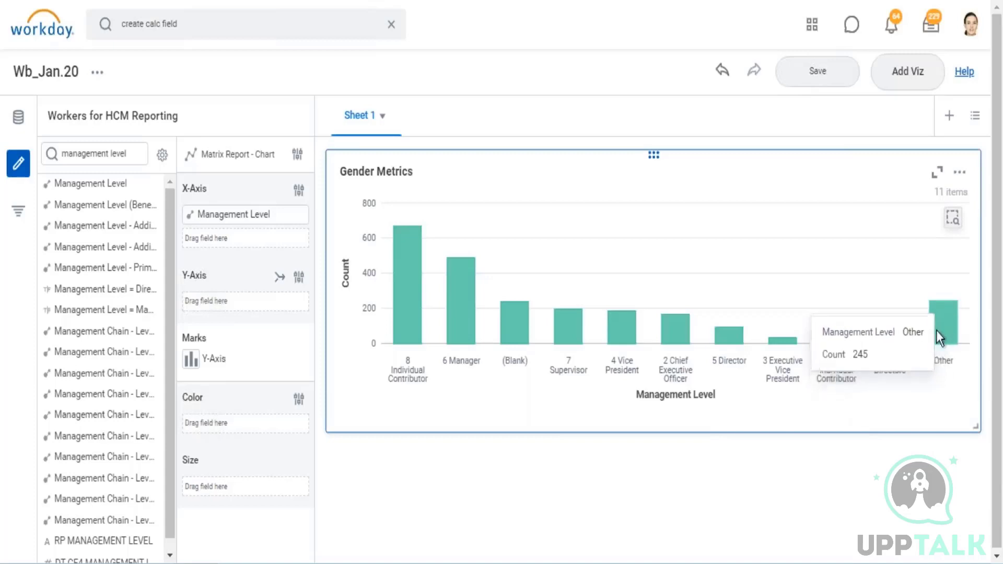
pyautogui.moveTo(415, 306)
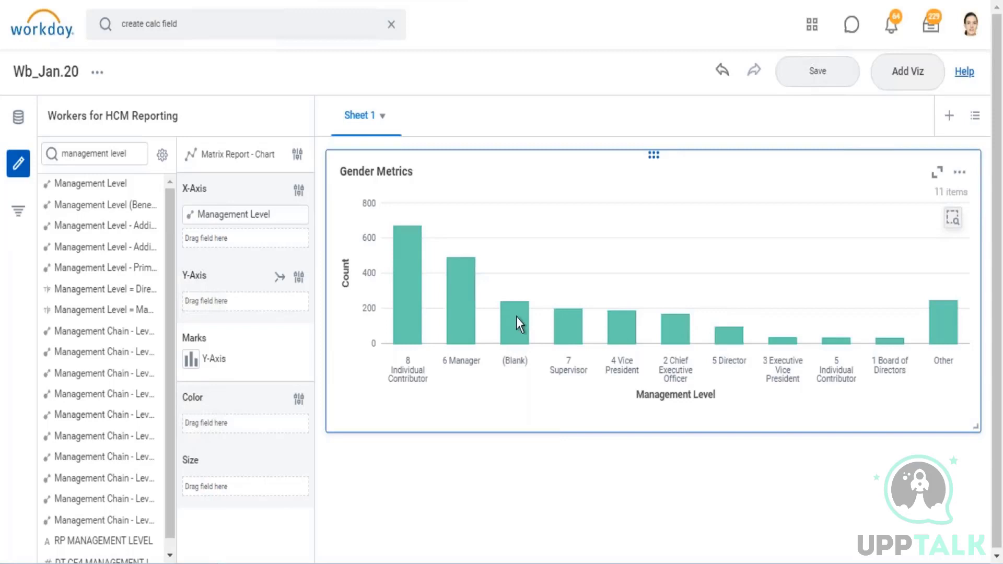
# - Add a viz filter on Management Level with the condition "is not empty"
pyautogui.click(18, 213)
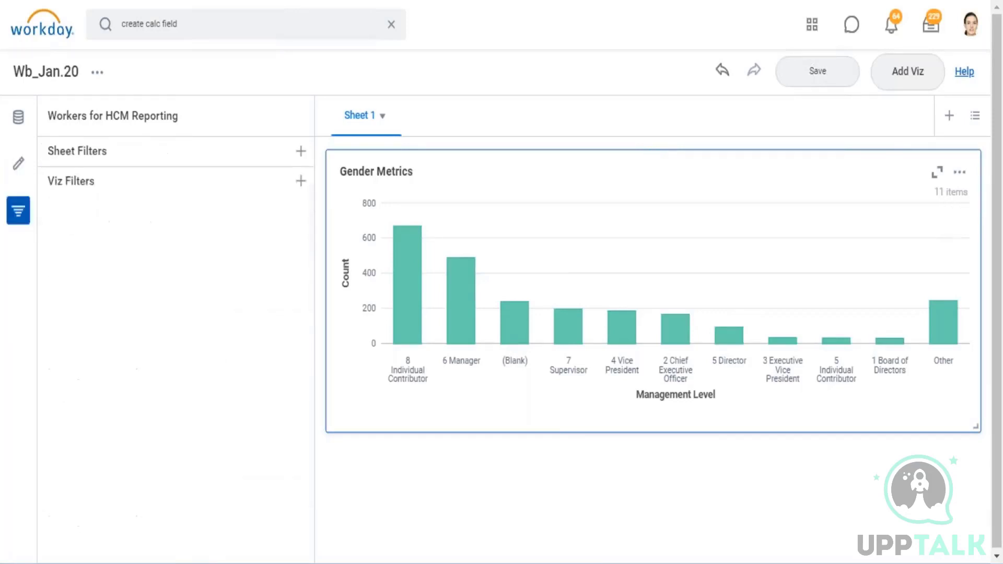
pyautogui.click(302, 182)
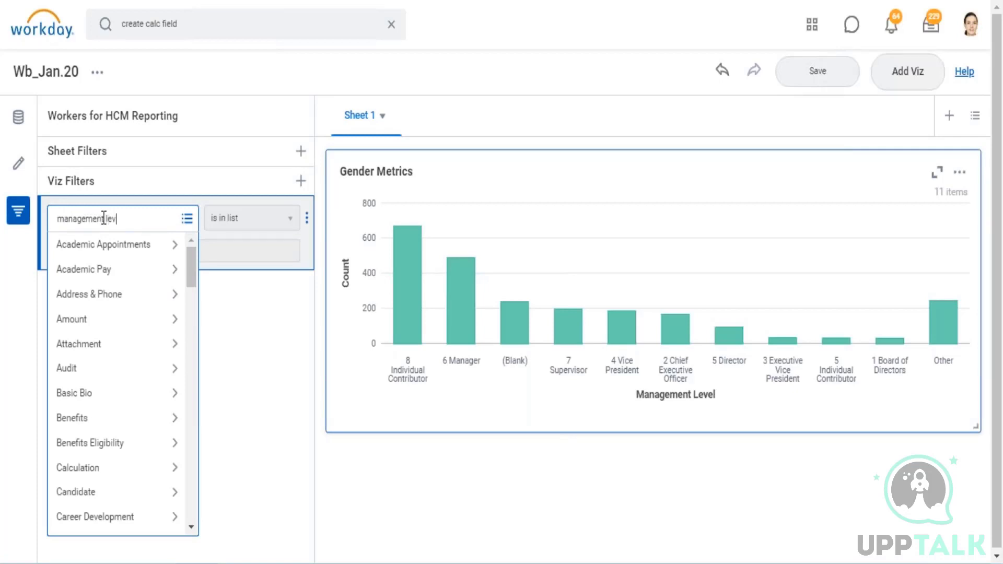
pyautogui.press('Return')
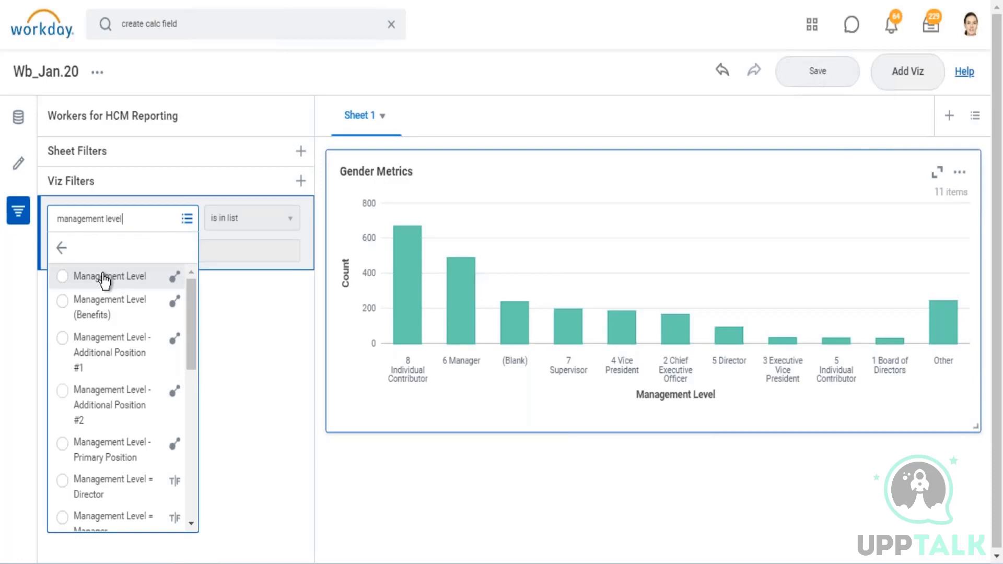
pyautogui.click(105, 277)
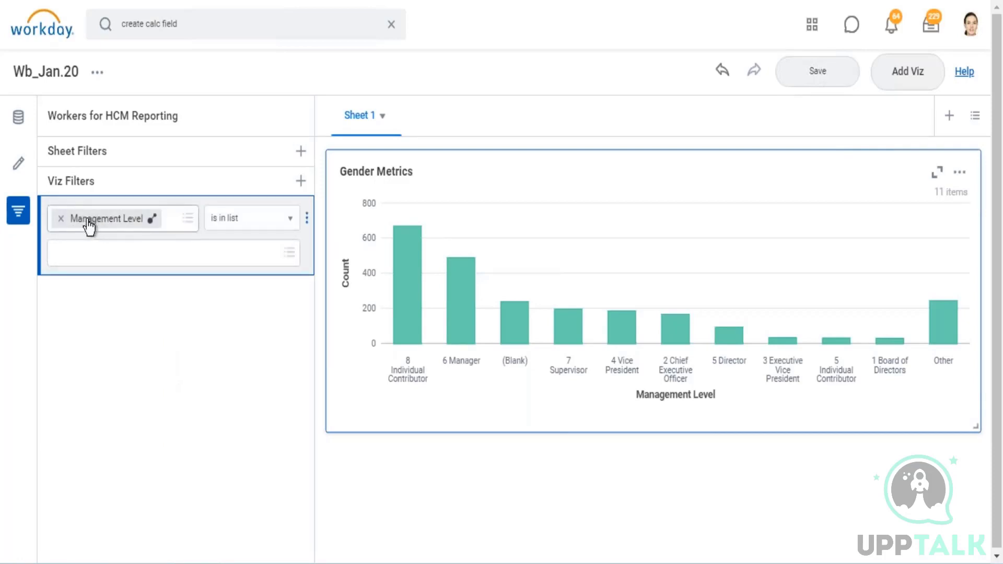
pyautogui.click(292, 219)
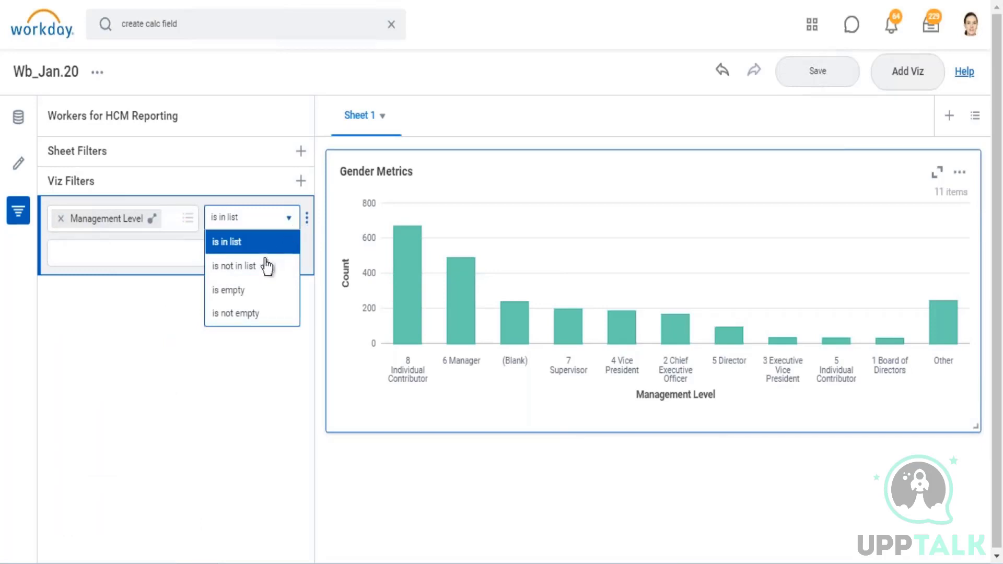
pyautogui.click(237, 314)
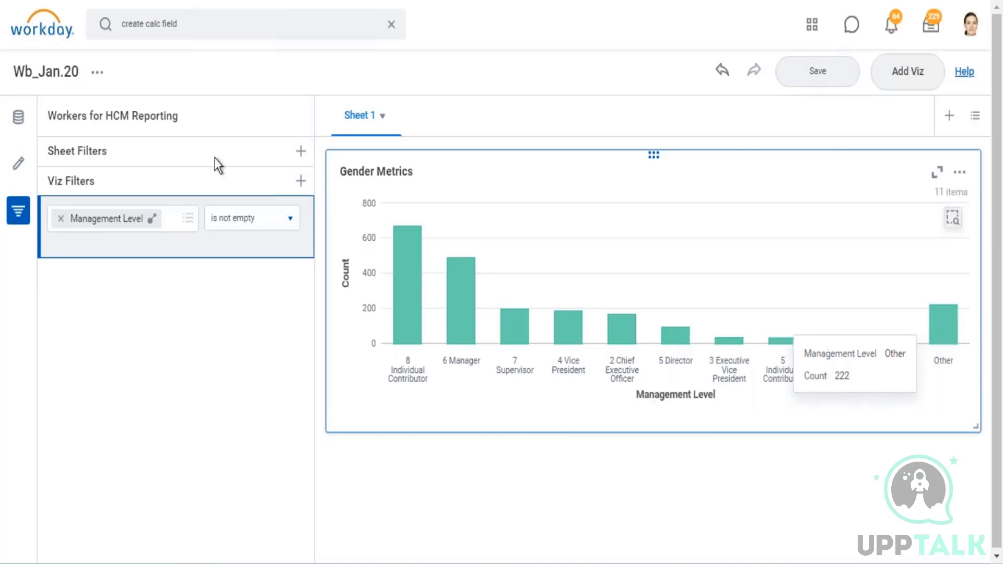
# - Try the "is in list" condition on the Management Level filter, browse its selectable values, and restore "is not empty"
pyautogui.click(291, 225)
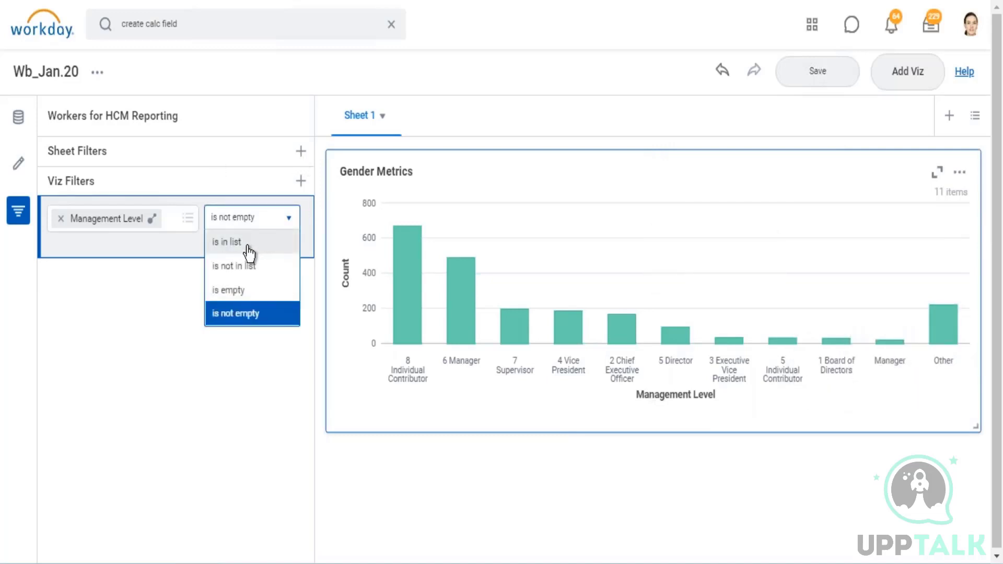
pyautogui.click(256, 245)
pyautogui.click(216, 267)
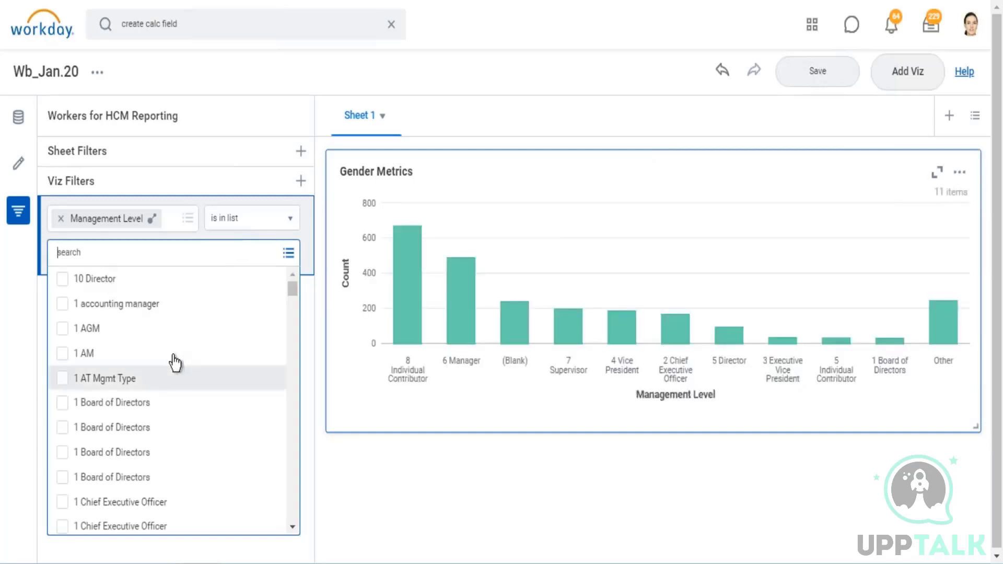
pyautogui.scroll(-5, 173, 344)
pyautogui.scroll(-4, 173, 345)
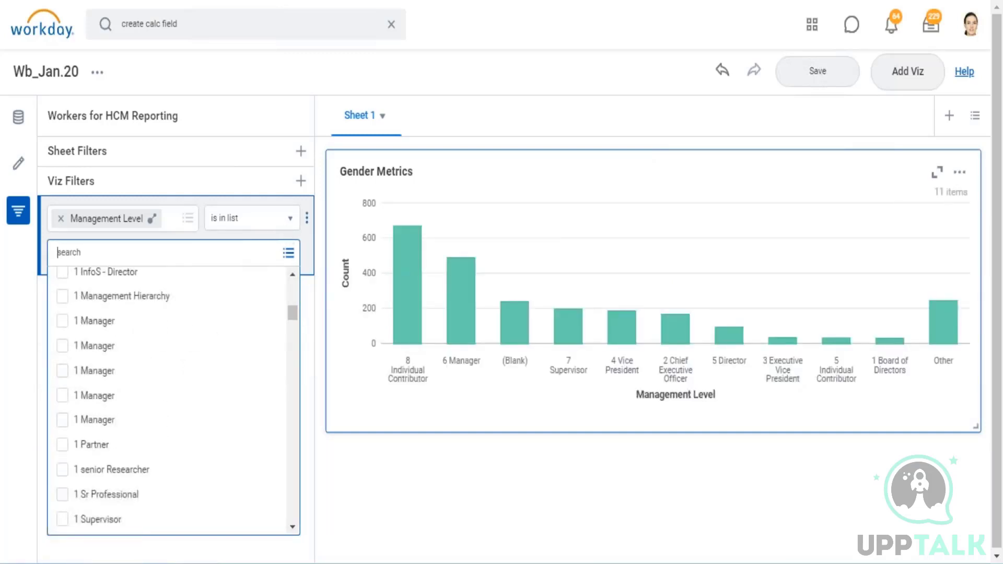
pyautogui.click(288, 219)
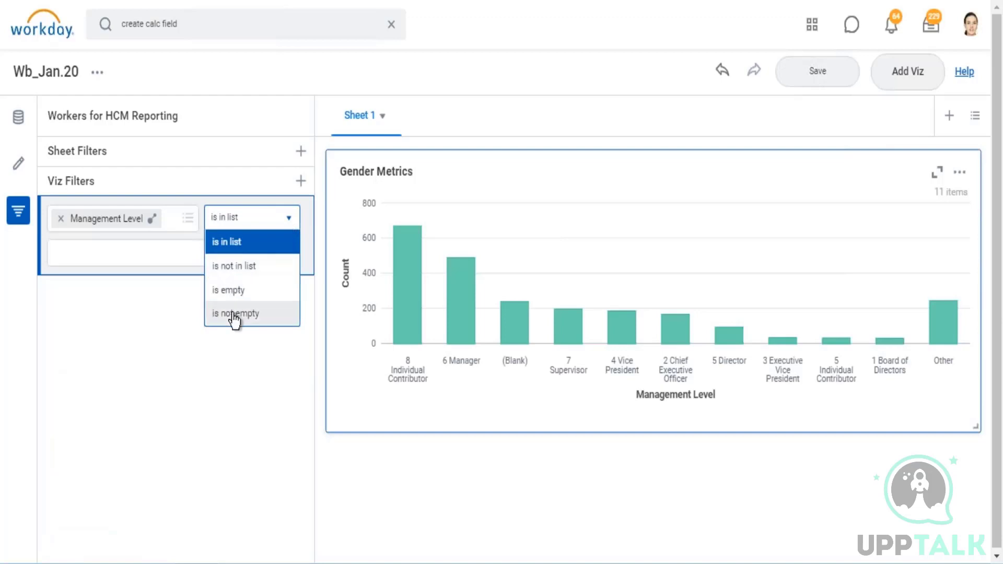
pyautogui.click(235, 315)
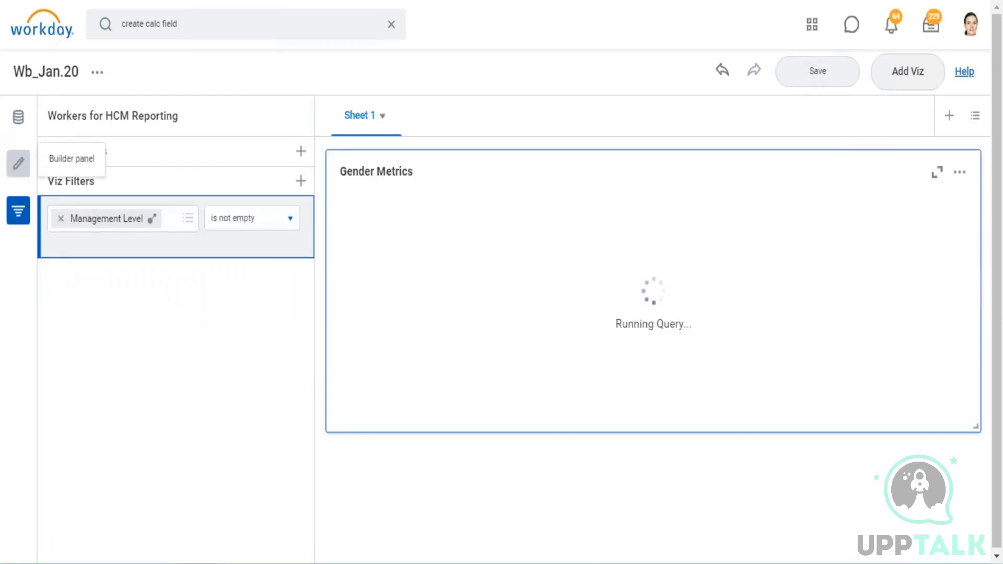
# - Set the X-axis limit to 9 axis groupings and apply the option
pyautogui.click(18, 164)
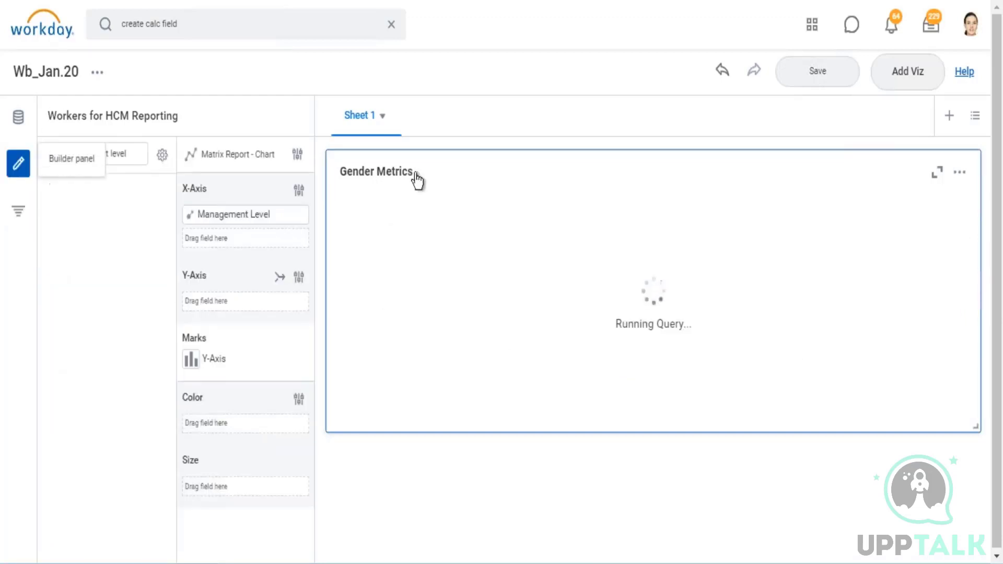
pyautogui.click(299, 191)
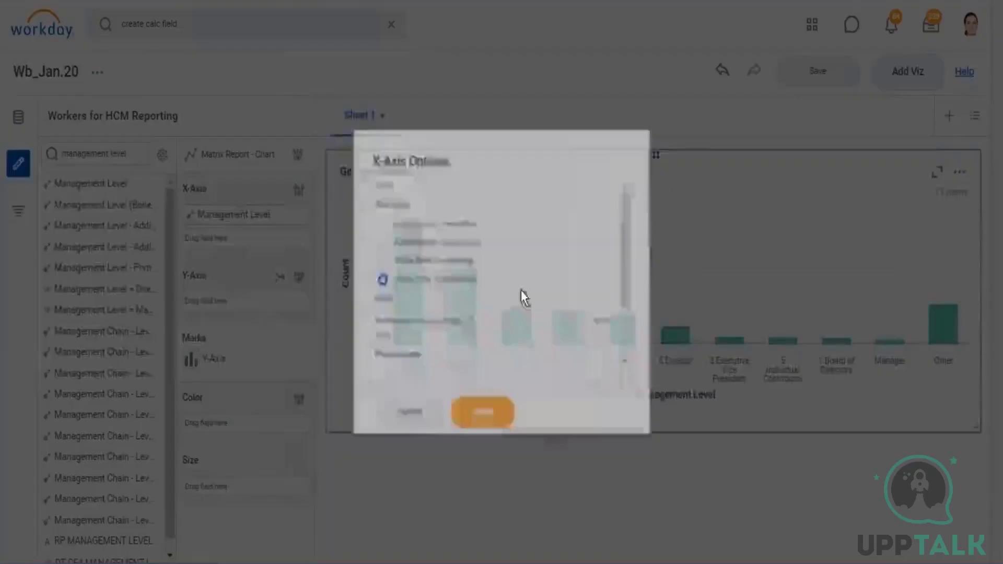
pyautogui.doubleClick(491, 328)
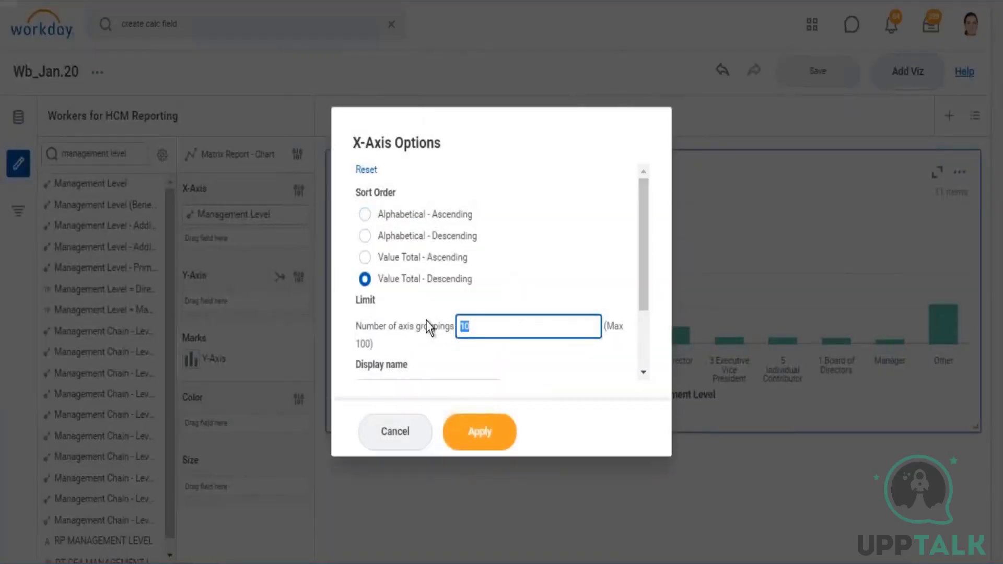
pyautogui.click(482, 430)
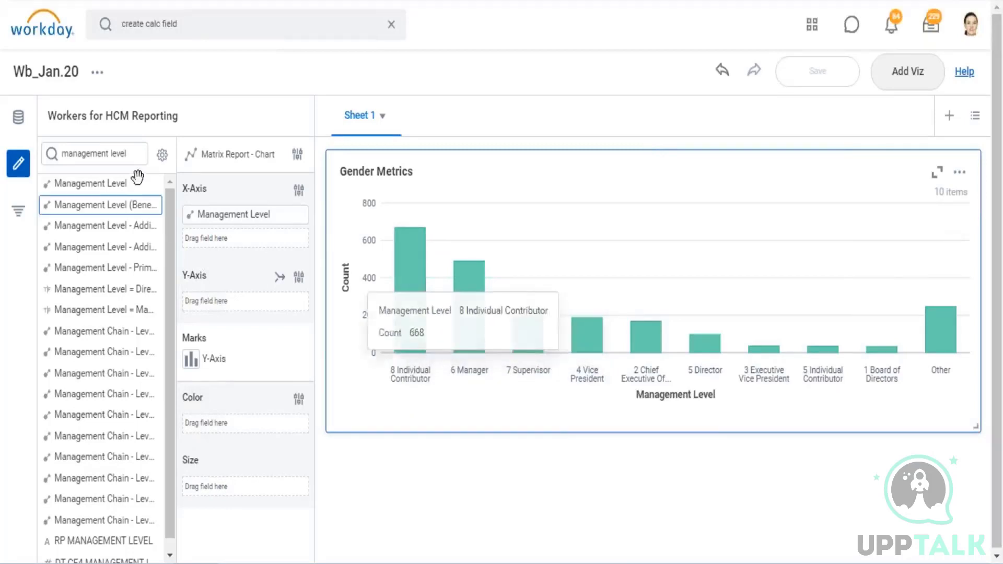
# - Filter the field list for "gender" and add the Gender field to the X-axis below Management Level
pyautogui.click(129, 154)
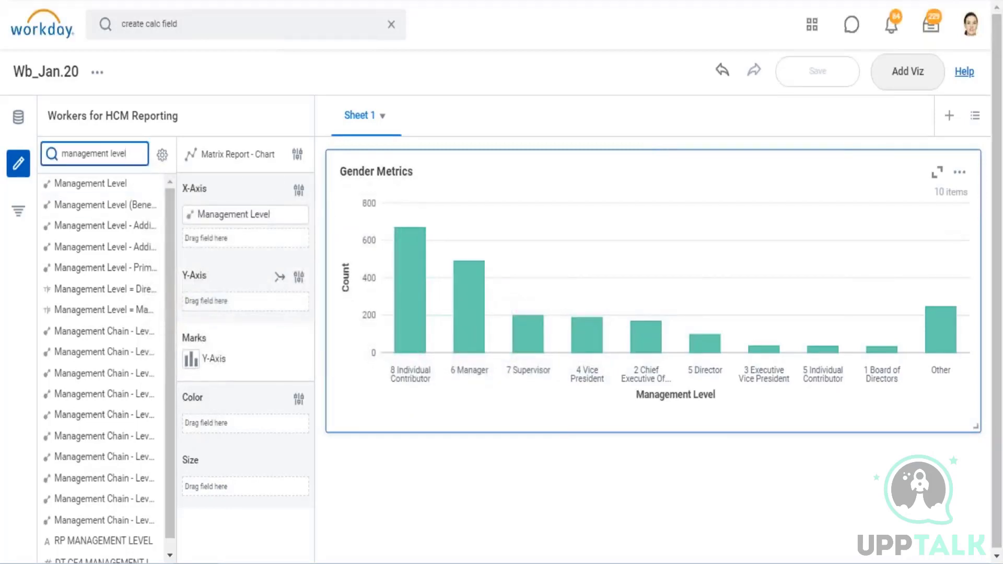
pyautogui.press('BackSpace')
pyautogui.press('BackSpace')
pyautogui.press('BackSpace')
pyautogui.press('BackSpace')
pyautogui.press('BackSpace')
pyautogui.press('BackSpace')
pyautogui.press('BackSpace')
pyautogui.press('BackSpace')
pyautogui.press('BackSpace')
pyautogui.press('BackSpace')
pyautogui.press('BackSpace')
pyautogui.press('BackSpace')
pyautogui.press('BackSpace')
pyautogui.press('BackSpace')
pyautogui.press('BackSpace')
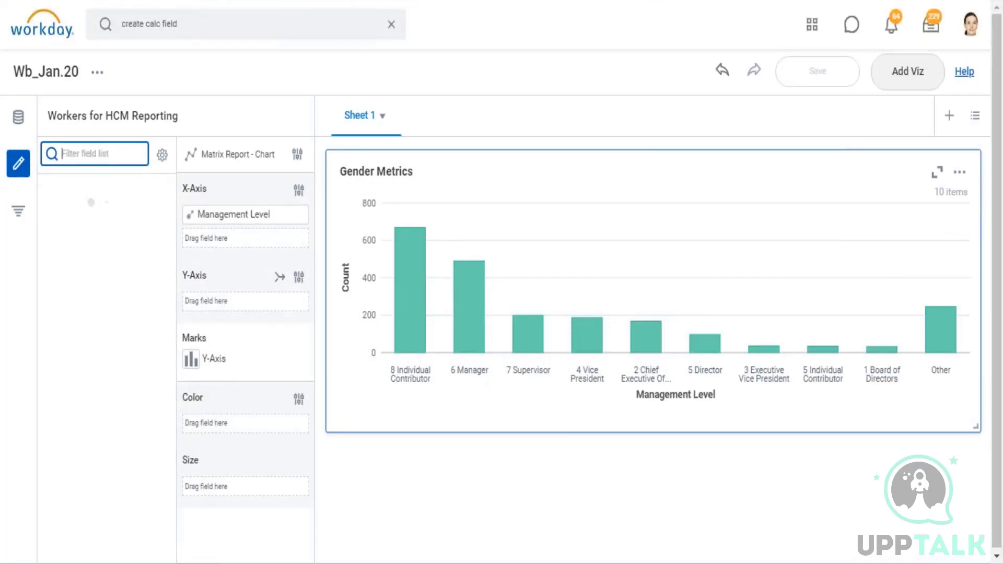
pyautogui.write('gender')
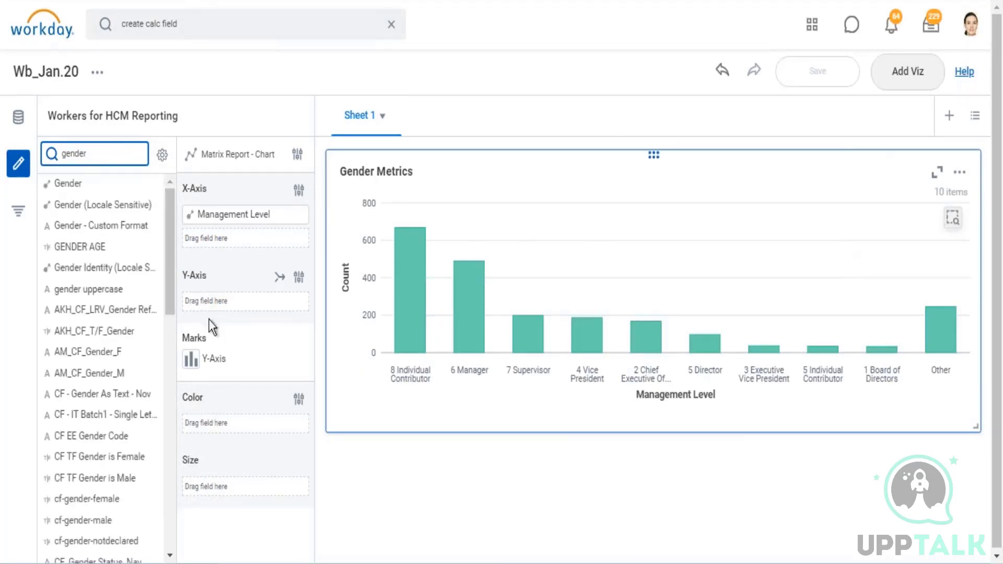
pyautogui.click(70, 184)
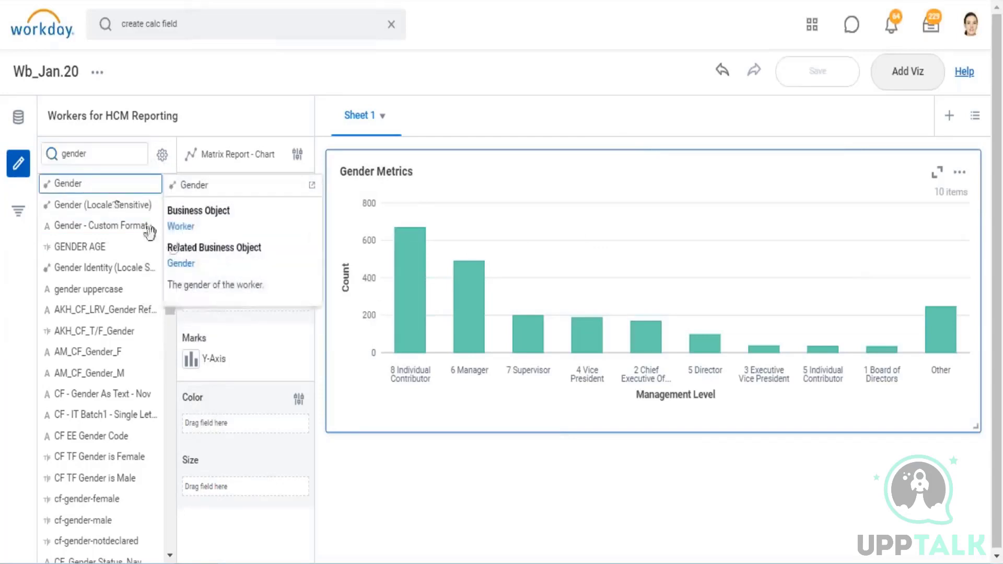
pyautogui.moveTo(183, 263); pyautogui.dragTo(232, 251)
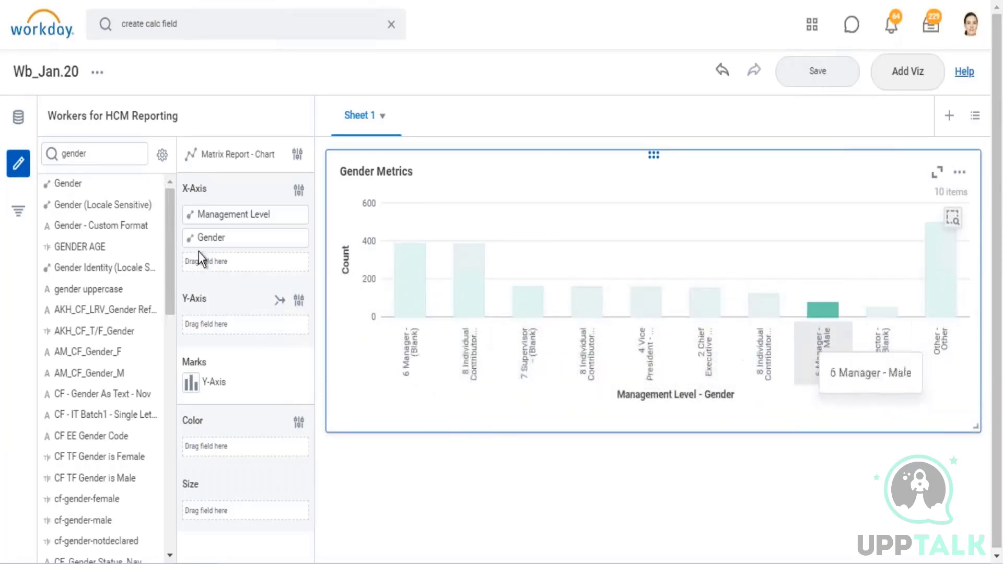
# - Move the Gender field from the X-axis to Color so each management level bar is split by gender
pyautogui.moveTo(221, 238)
pyautogui.moveTo(220, 237); pyautogui.dragTo(218, 453)
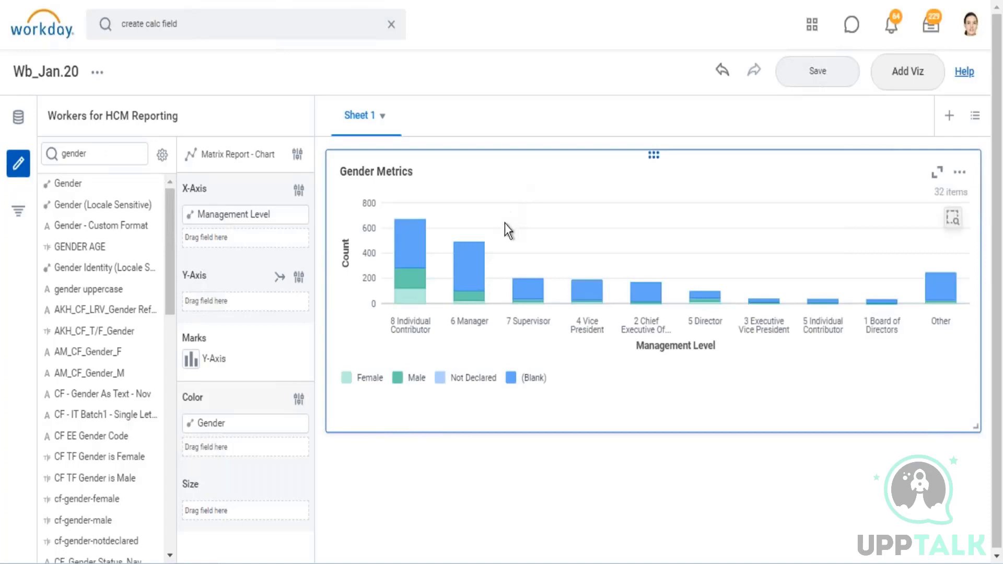
pyautogui.moveTo(409, 227)
pyautogui.moveTo(479, 389); pyautogui.dragTo(408, 393)
pyautogui.click(617, 415)
# - Review the X-axis sort order, grouping limit and remaining-values option, and apply them as they are
pyautogui.moveTo(233, 222)
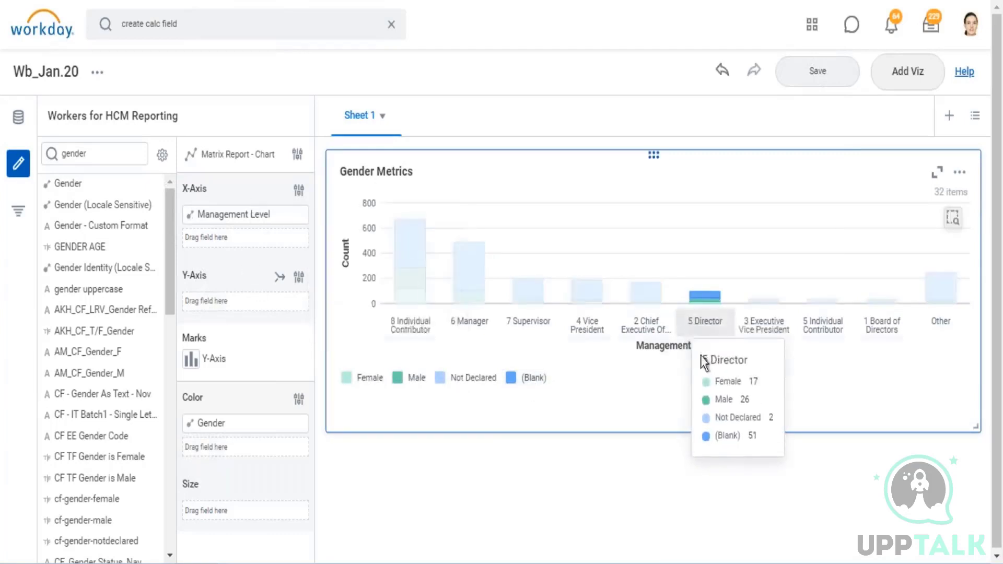
pyautogui.click(298, 190)
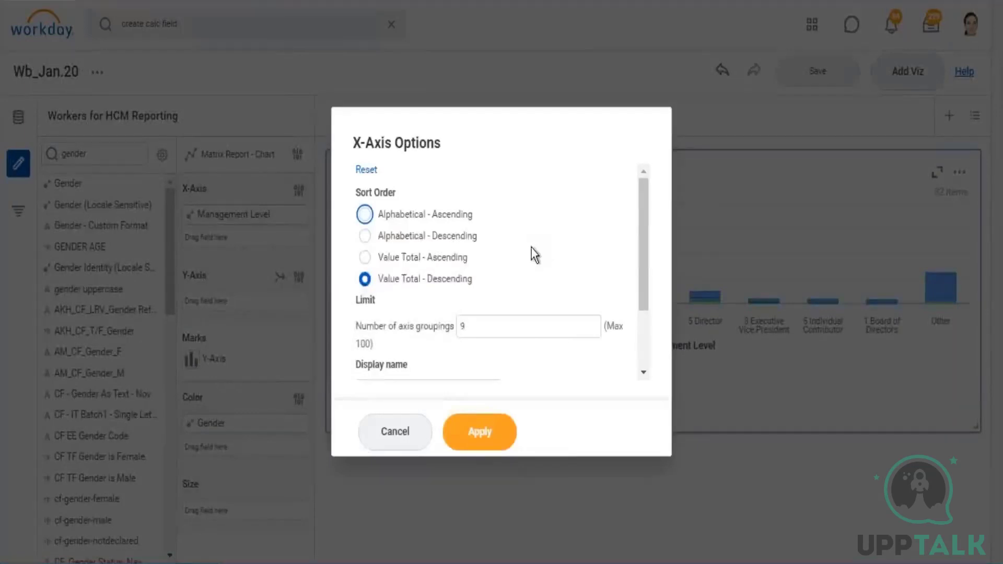
pyautogui.scroll(-2, 536, 243)
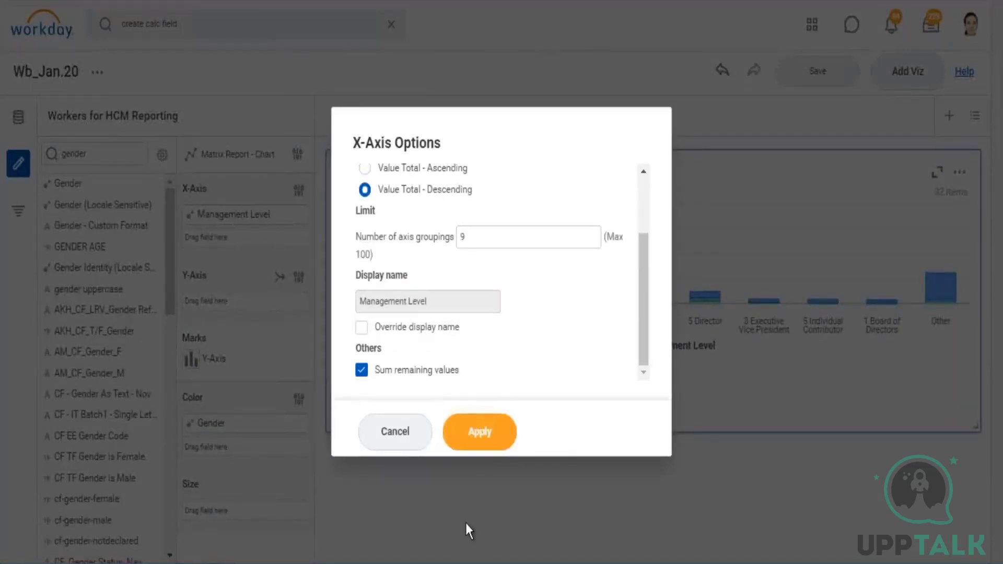
pyautogui.click(481, 433)
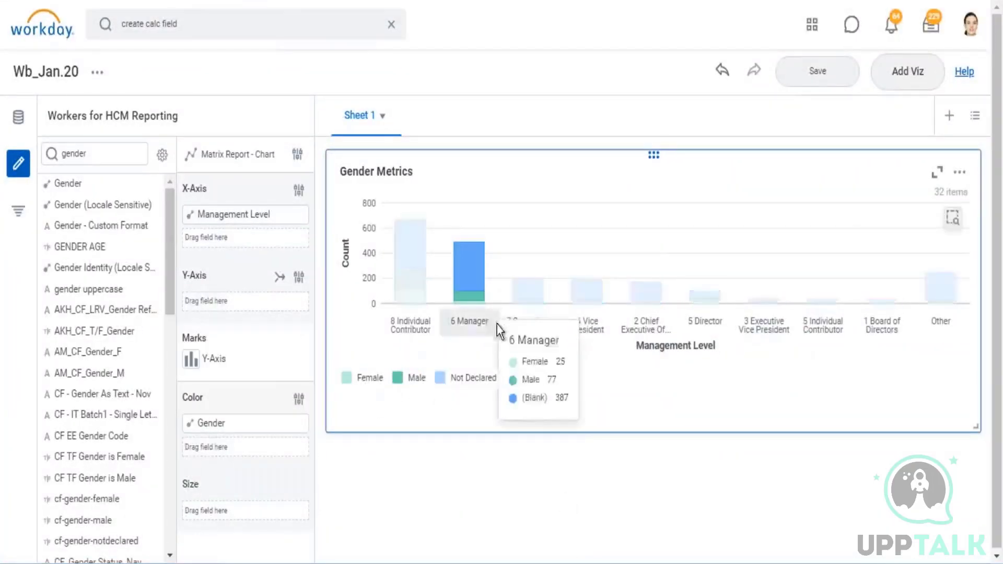
# - Add a second viz filter on Gender with the condition "is not empty"
pyautogui.scroll(-1, 626, 421)
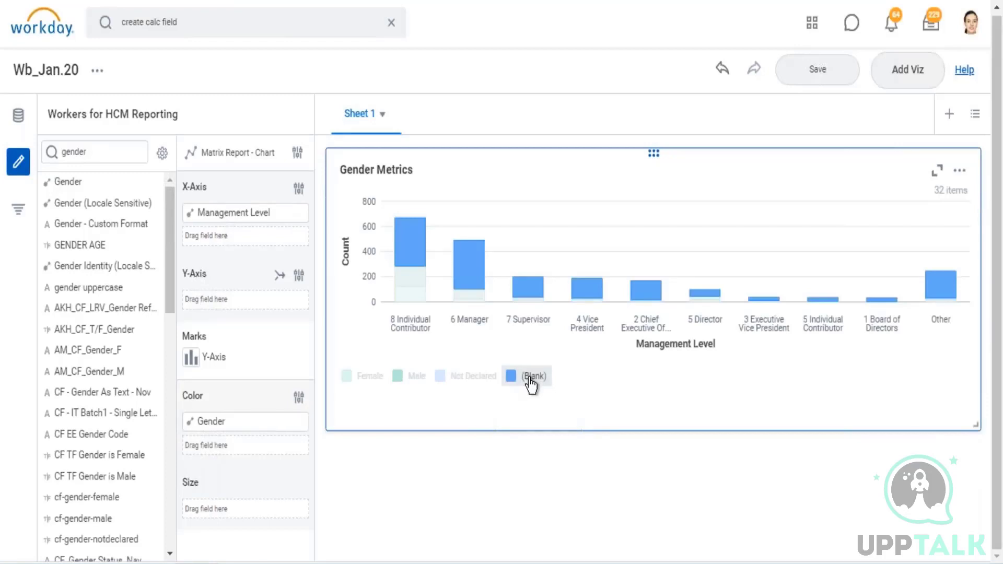
pyautogui.click(19, 215)
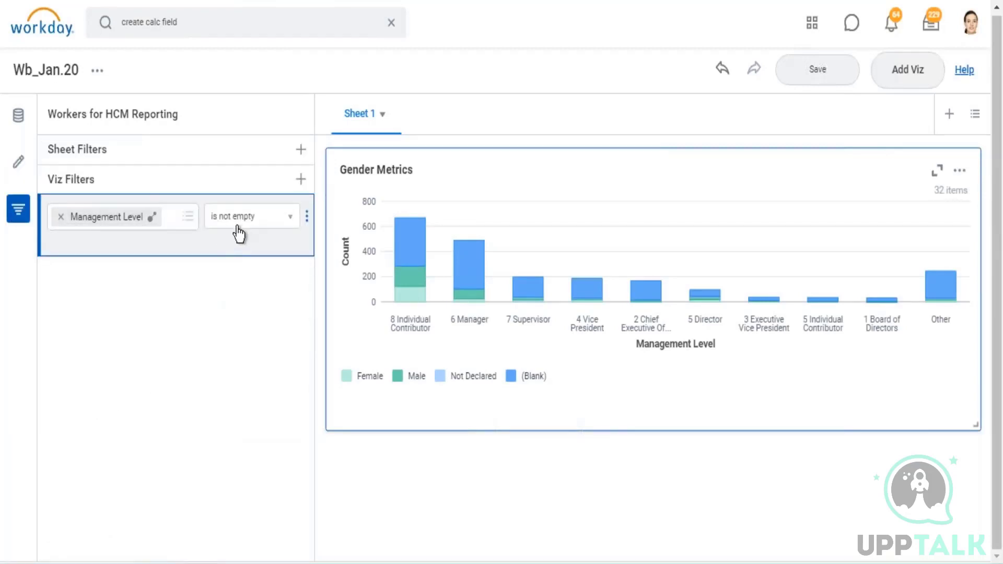
pyautogui.click(301, 180)
pyautogui.click(118, 280)
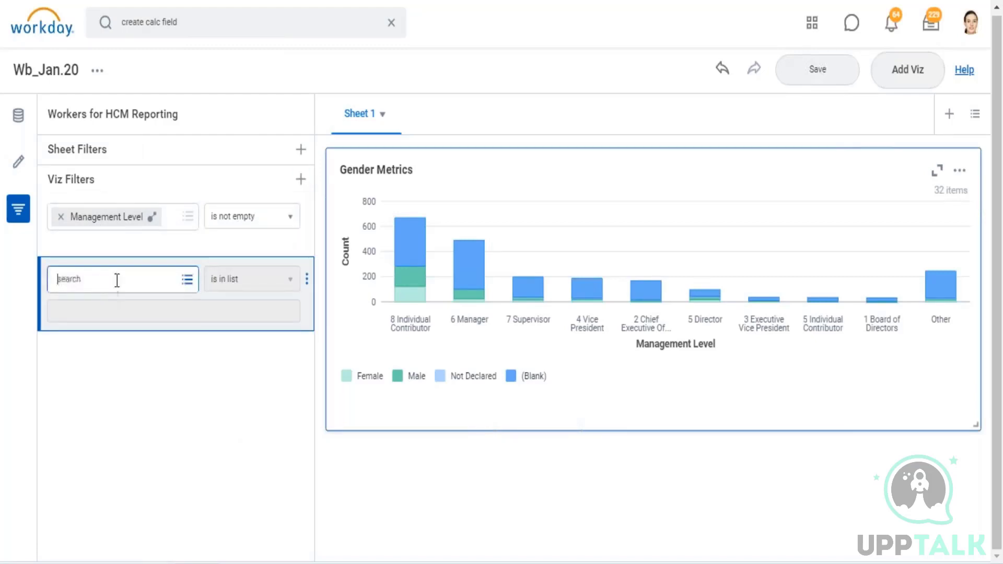
pyautogui.write('gender')
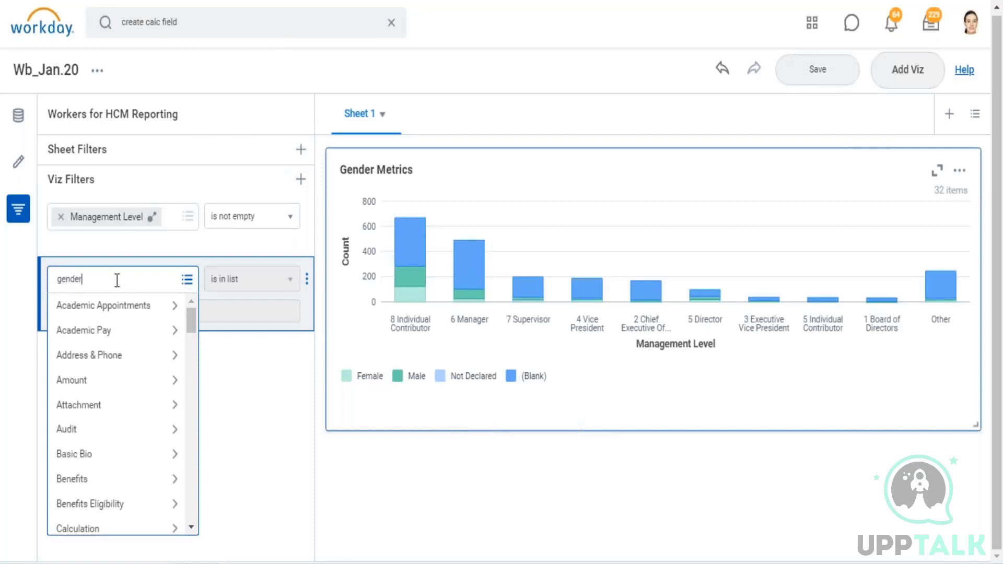
pyautogui.press('Return')
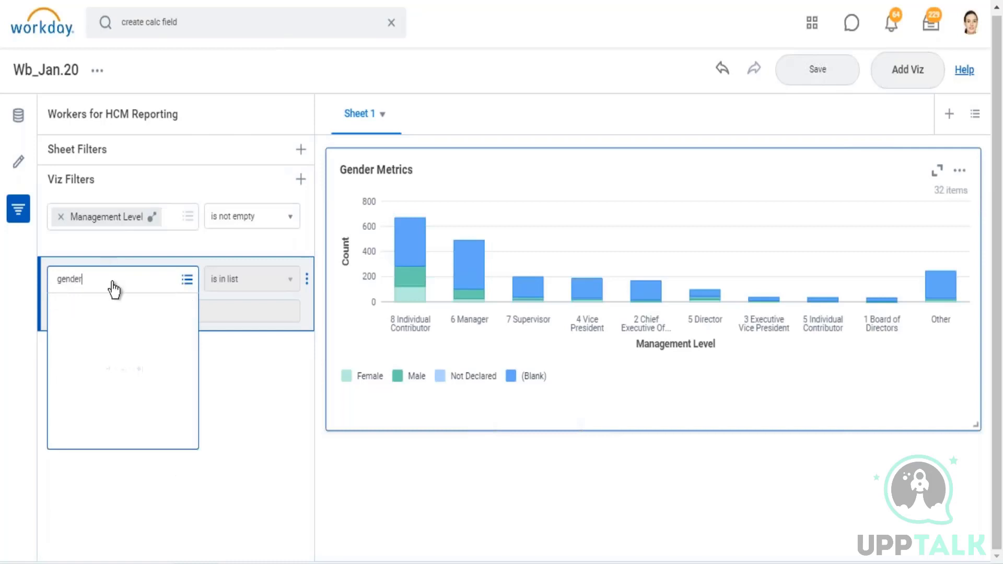
pyautogui.click(90, 337)
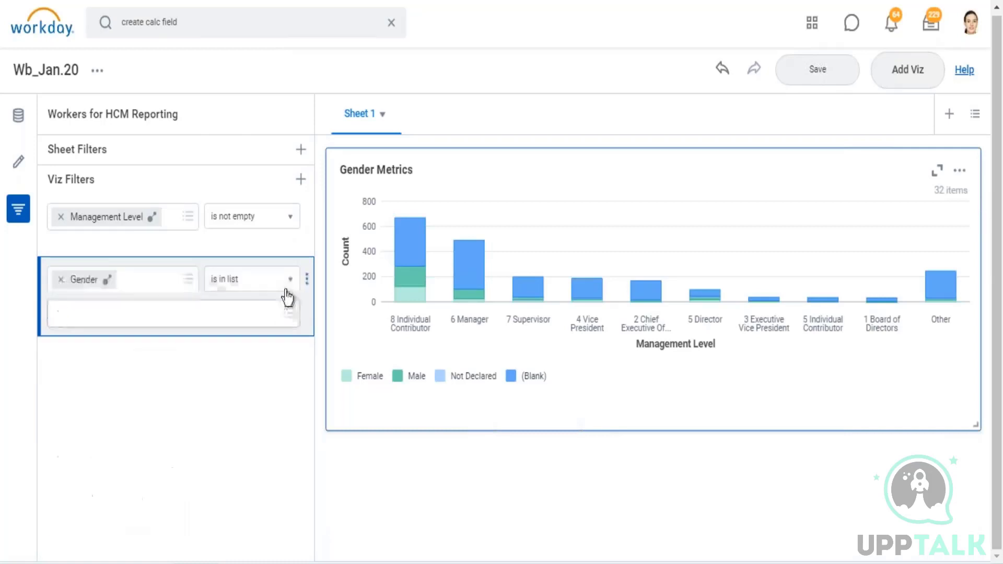
pyautogui.click(263, 314)
pyautogui.click(289, 280)
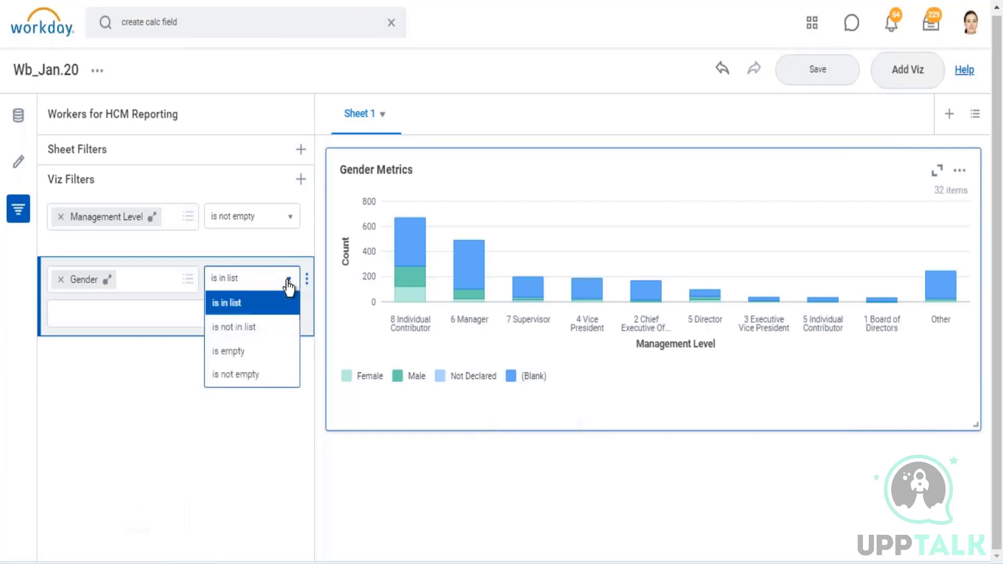
pyautogui.click(226, 375)
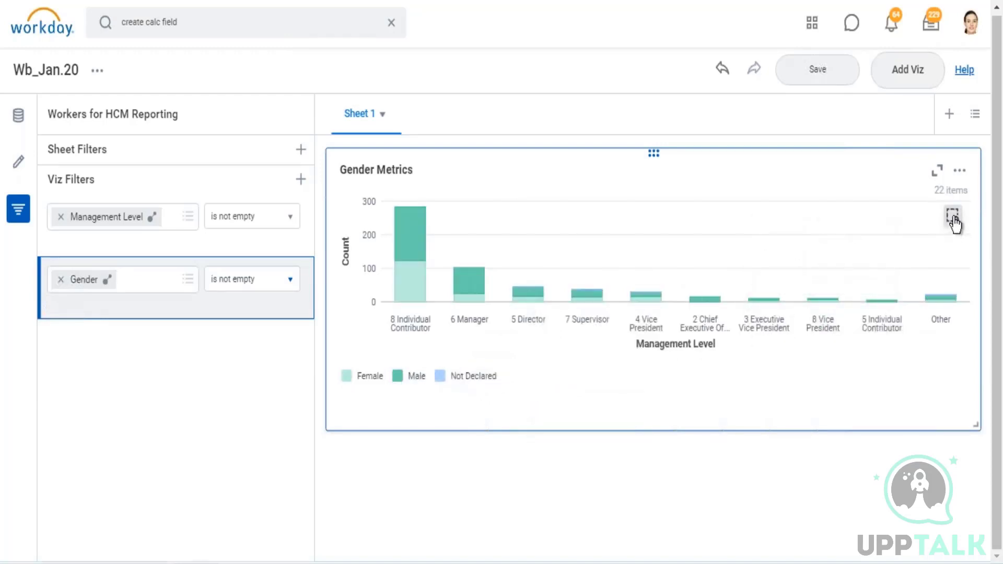
# - Zoom in on different areas of the Gender Metrics chart to examine the bars, resetting the zoom each time
pyautogui.click(953, 217)
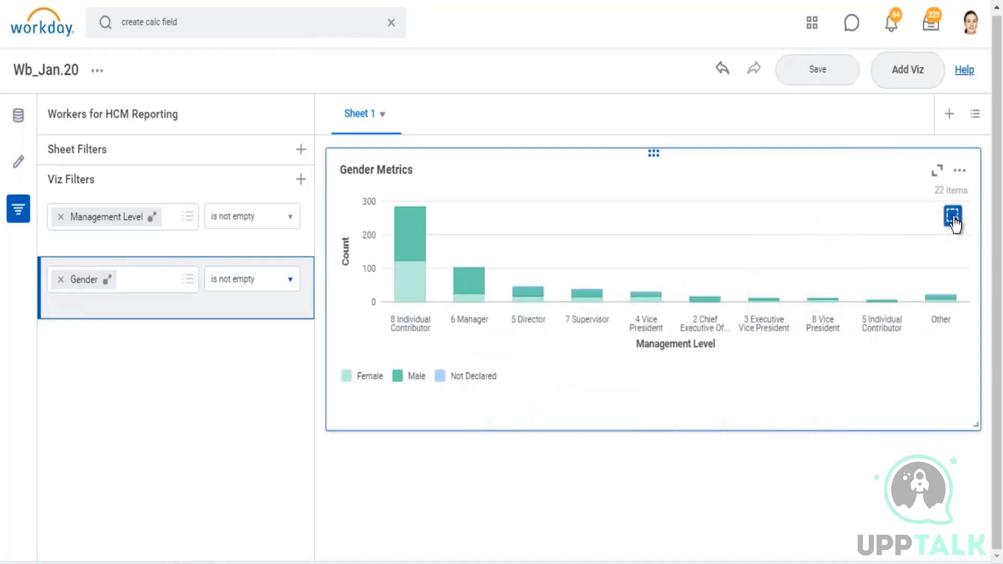
pyautogui.click(408, 244)
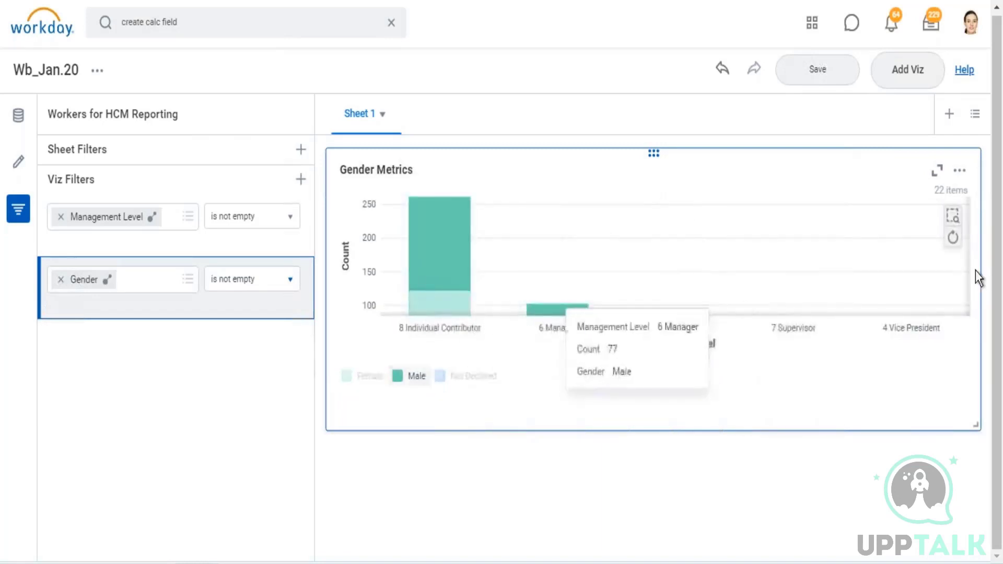
pyautogui.click(954, 216)
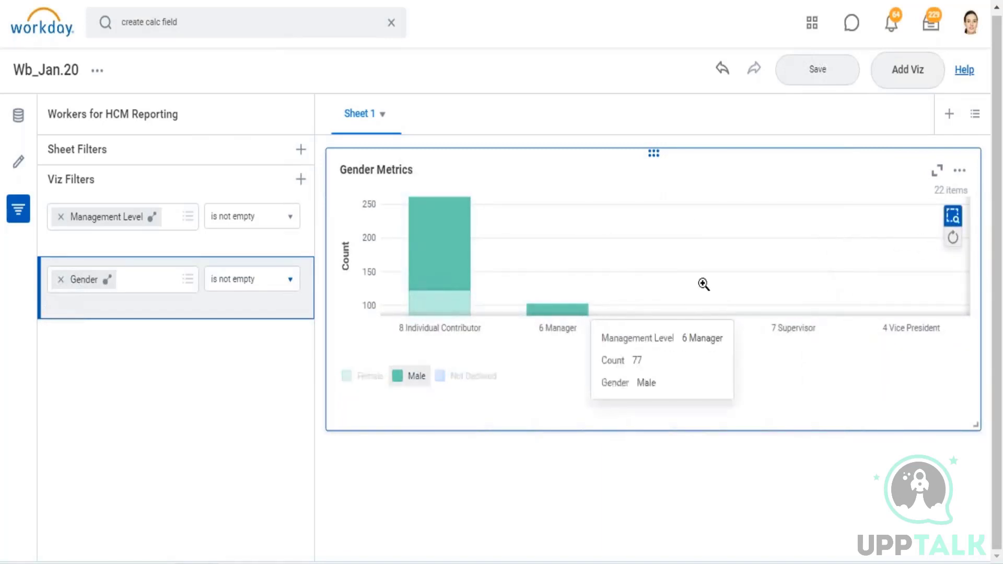
pyautogui.click(954, 238)
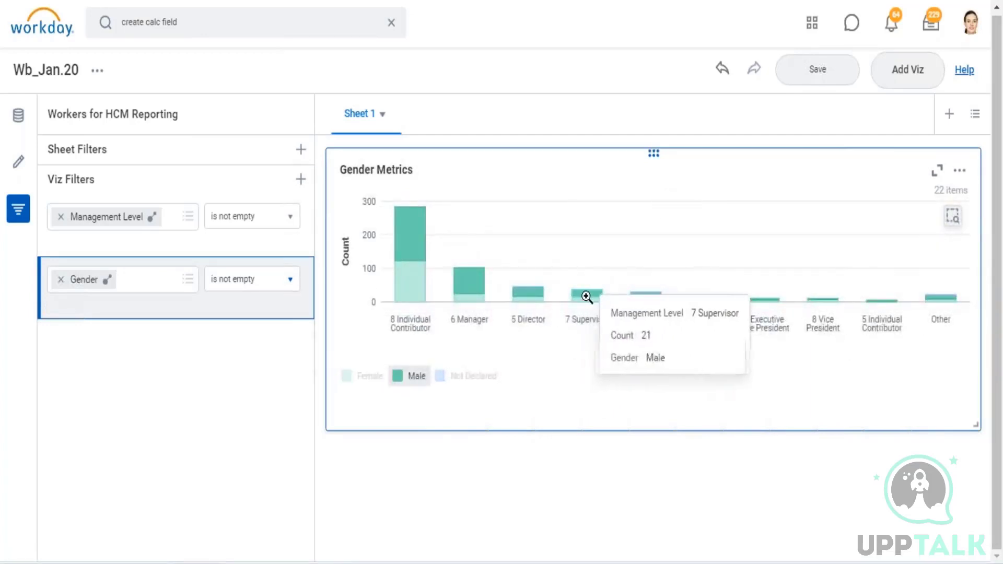
pyautogui.click(585, 291)
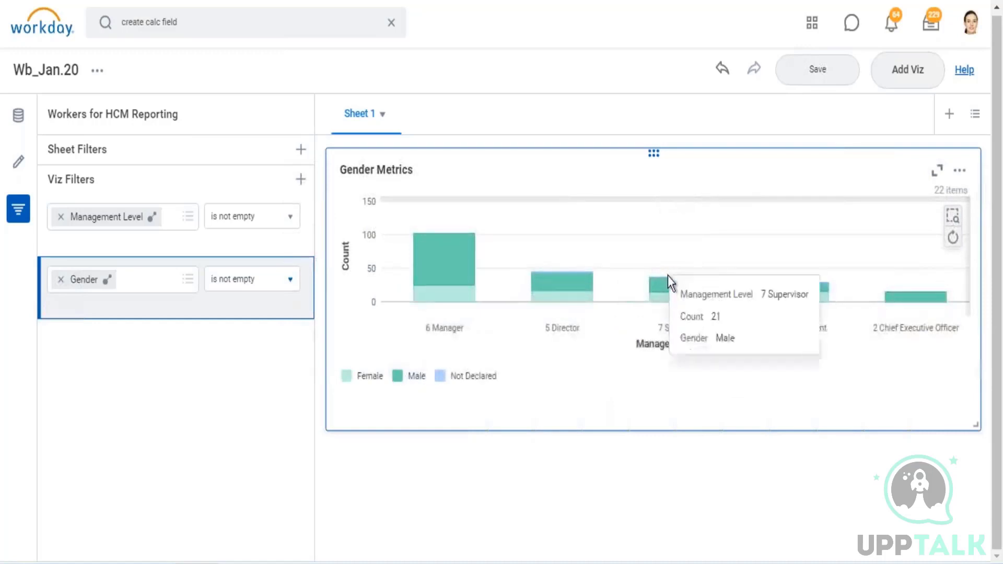
pyautogui.click(954, 238)
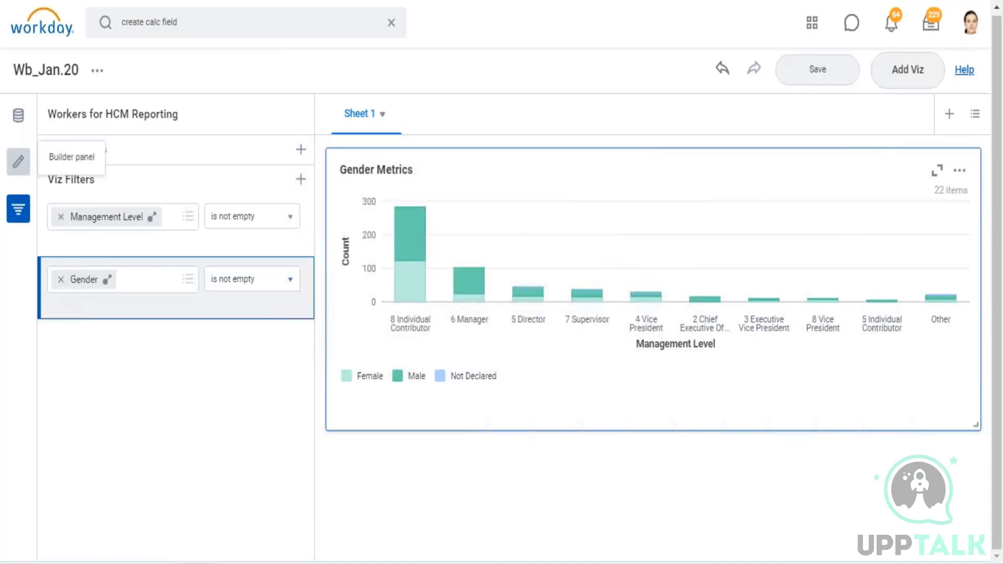
# - Save the workbook and duplicate the Gender Metrics chart on Sheet 1
pyautogui.click(19, 161)
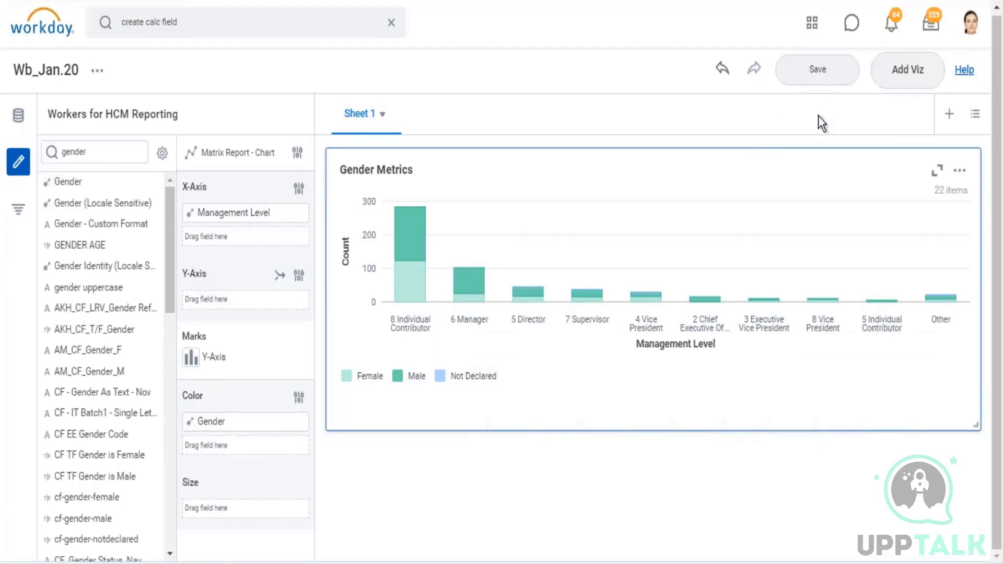
pyautogui.click(825, 77)
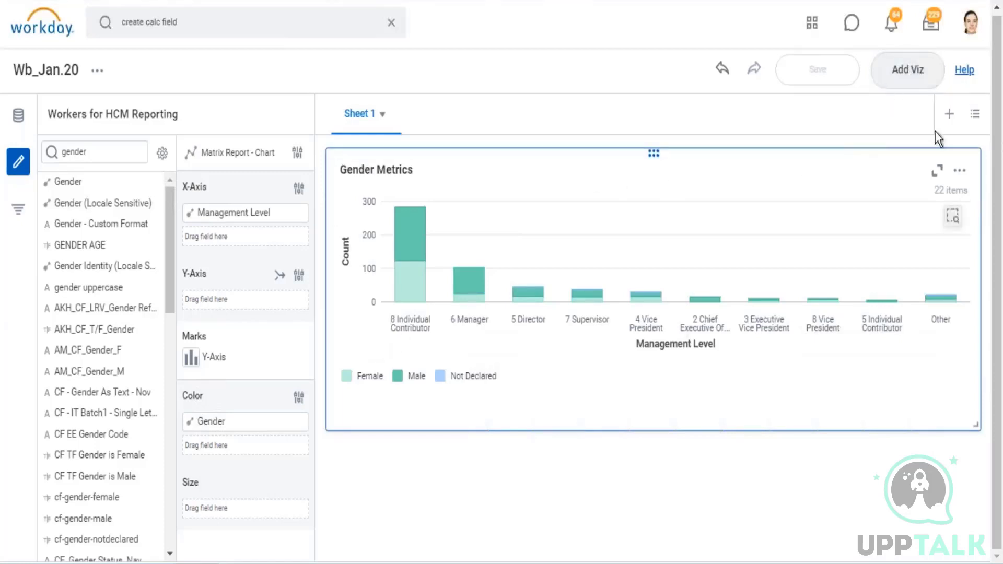
pyautogui.click(962, 173)
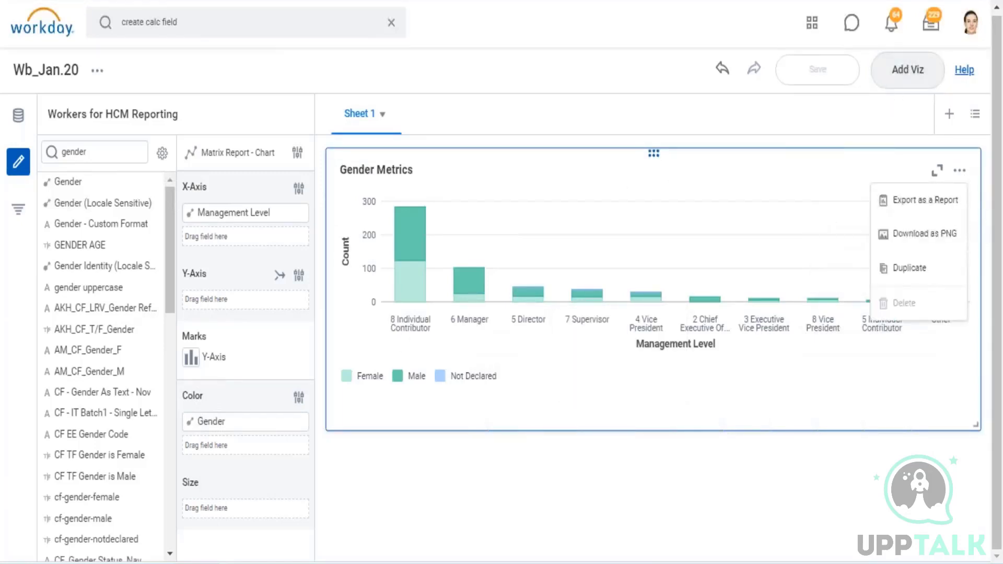
pyautogui.click(912, 268)
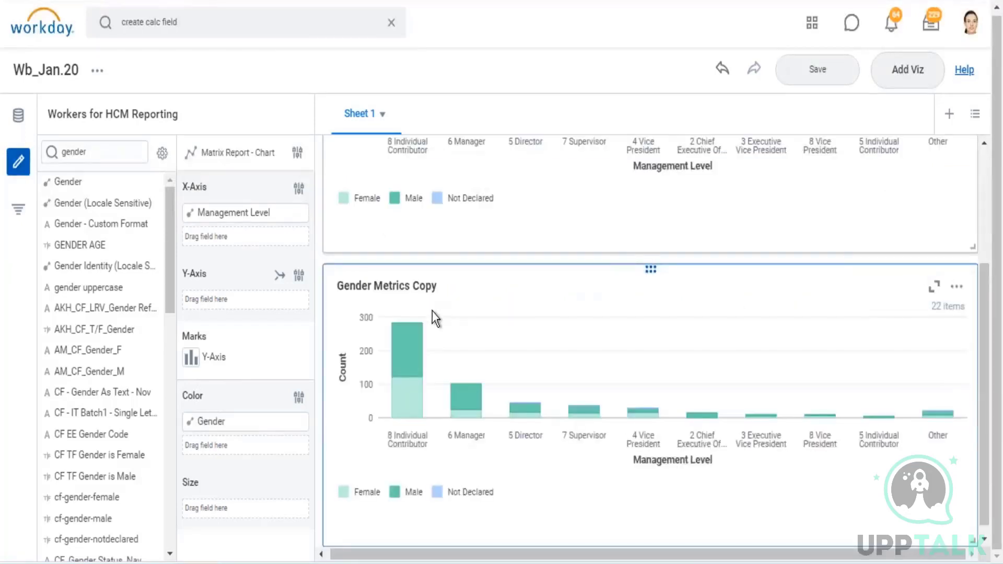
pyautogui.scroll(-1, 465, 302)
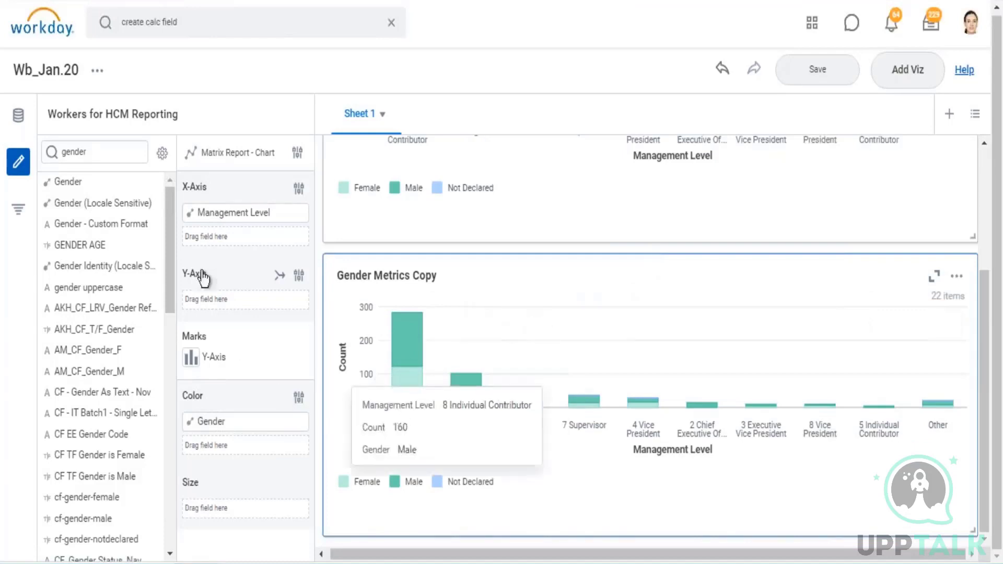
# - In the duplicated chart, remove Management Level from the X-axis and move Gender there from Color
pyautogui.click(189, 212)
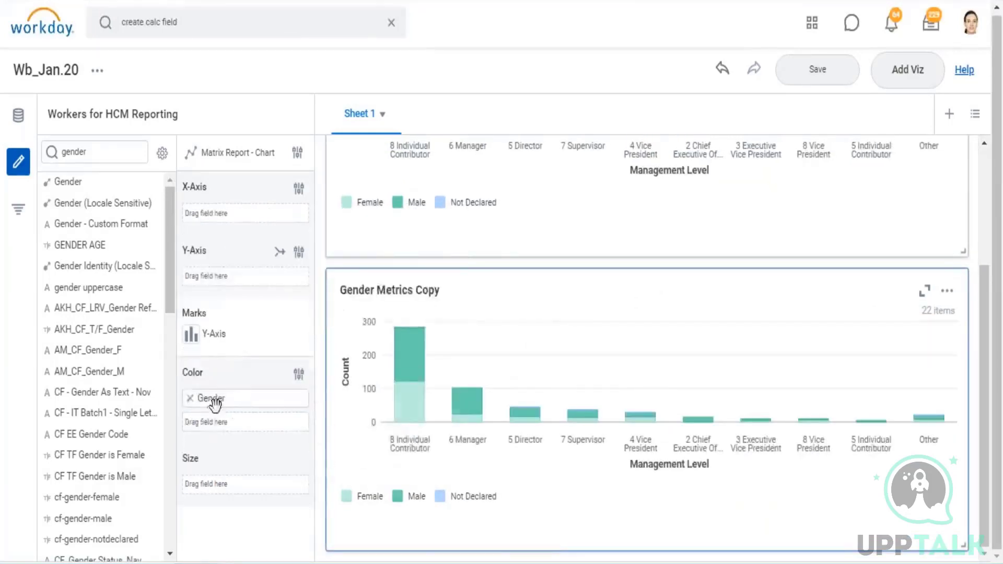
pyautogui.moveTo(255, 312); pyautogui.dragTo(266, 238)
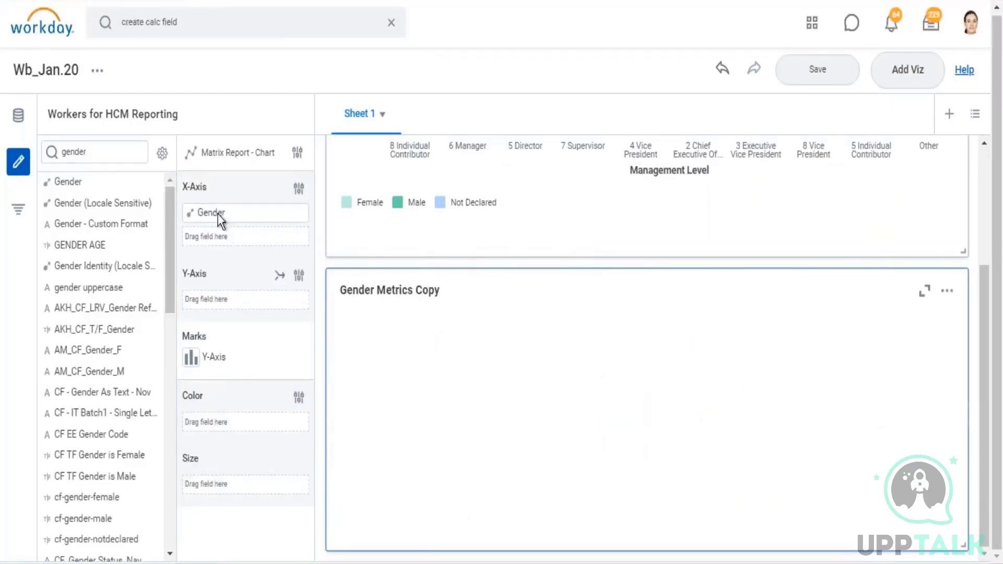
# - Switch to the Excel notes and read the Attributes entry for field types on the 10-12.02 sheet
pyautogui.moveTo(211, 209)
pyautogui.moveTo(211, 210)
pyautogui.mouseDown()
pyautogui.moveTo(224, 400)
pyautogui.moveTo(210, 427)
pyautogui.moveTo(226, 306)
pyautogui.moveTo(212, 211)
pyautogui.mouseUp()
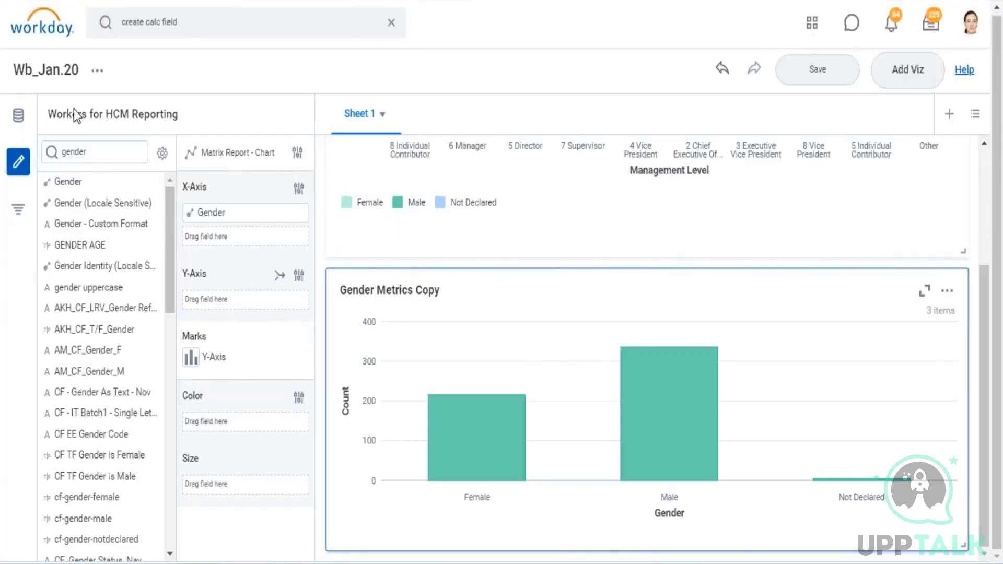
pyautogui.hotkey('alt', 'Tab')
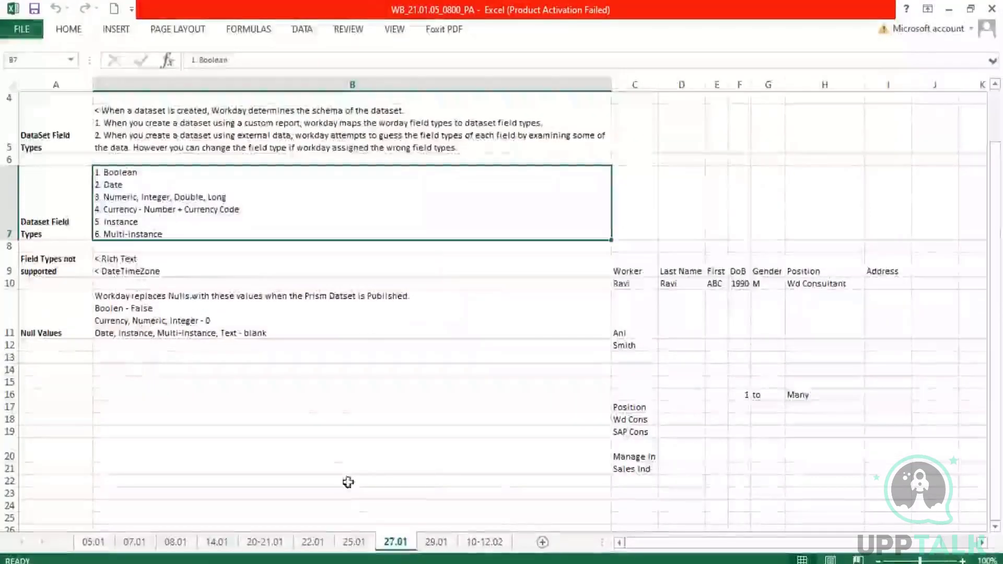
pyautogui.click(483, 545)
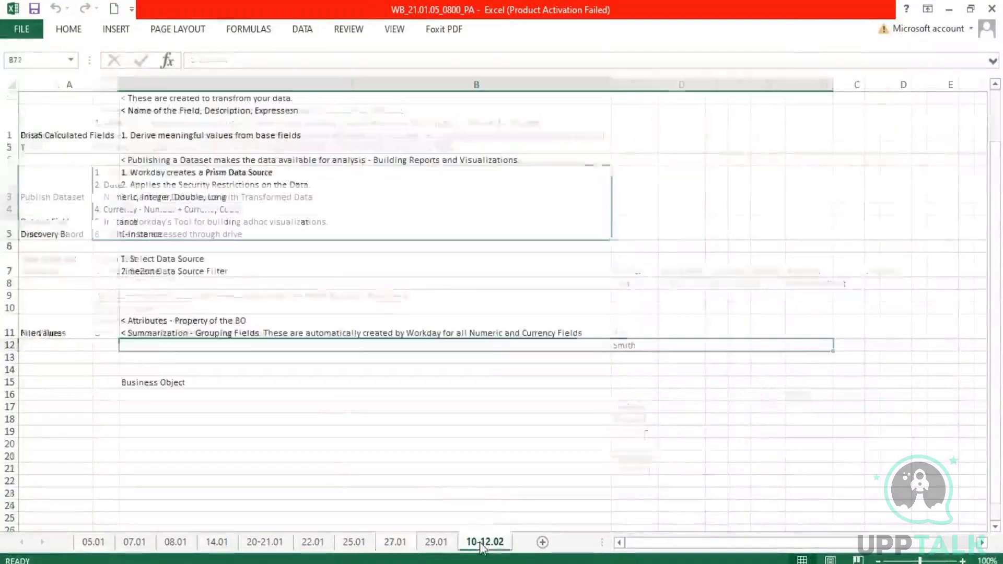
pyautogui.click(184, 325)
pyautogui.doubleClick(178, 322)
pyautogui.moveTo(169, 321); pyautogui.dragTo(145, 333)
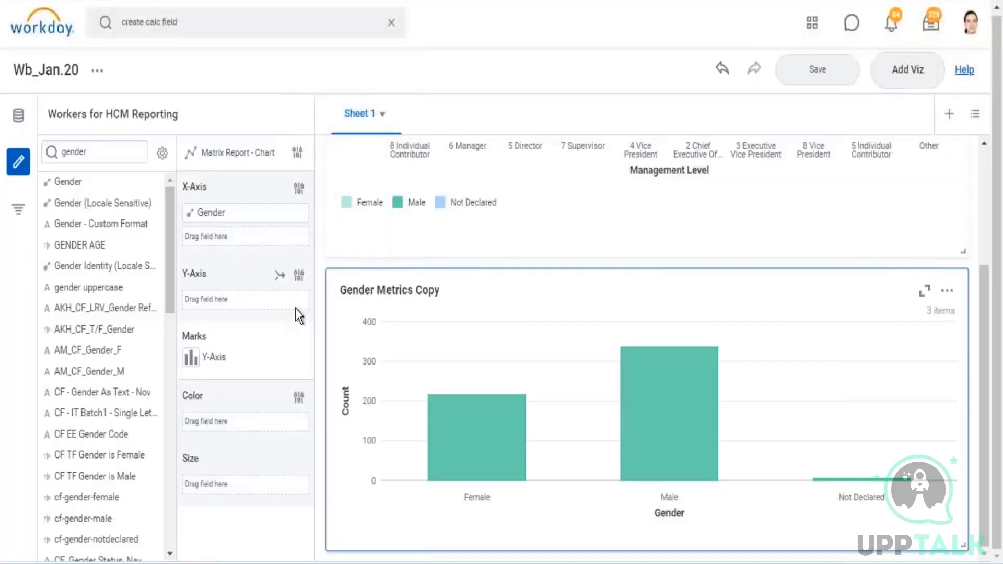
# - Back in Workday, examine the worker counts by gender in the Gender Metrics chart and its copy
pyautogui.scroll(3, 562, 297)
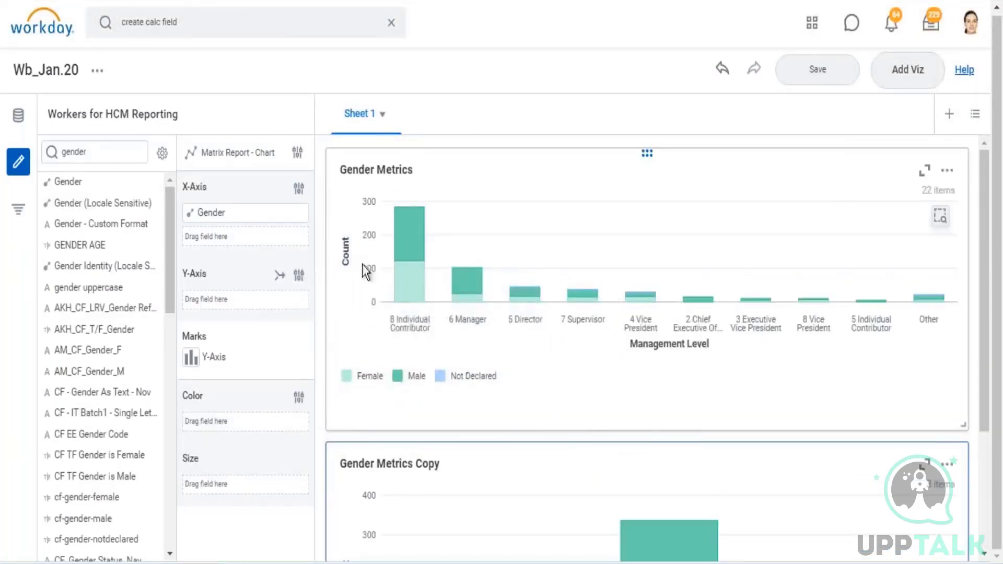
pyautogui.moveTo(416, 272)
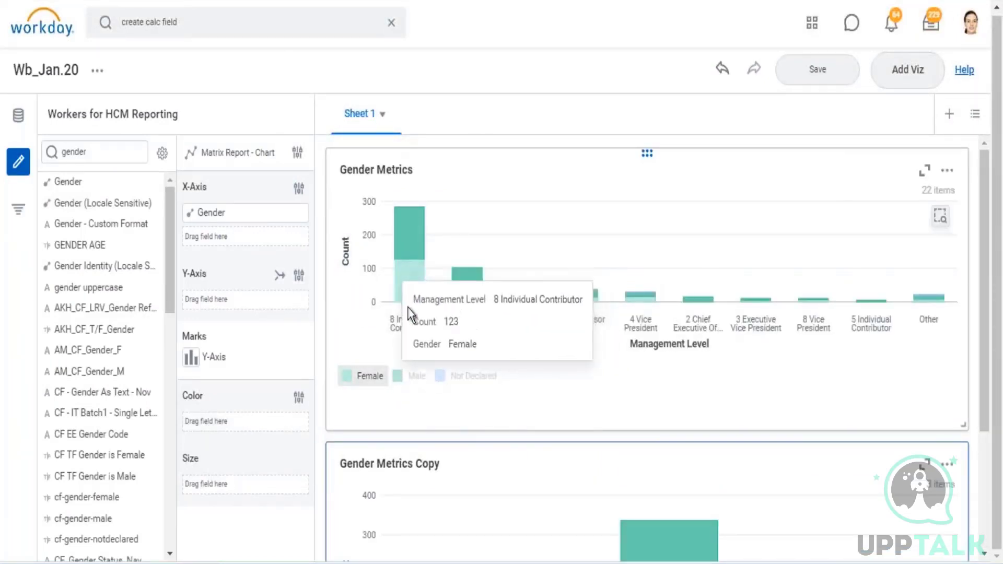
pyautogui.moveTo(414, 222)
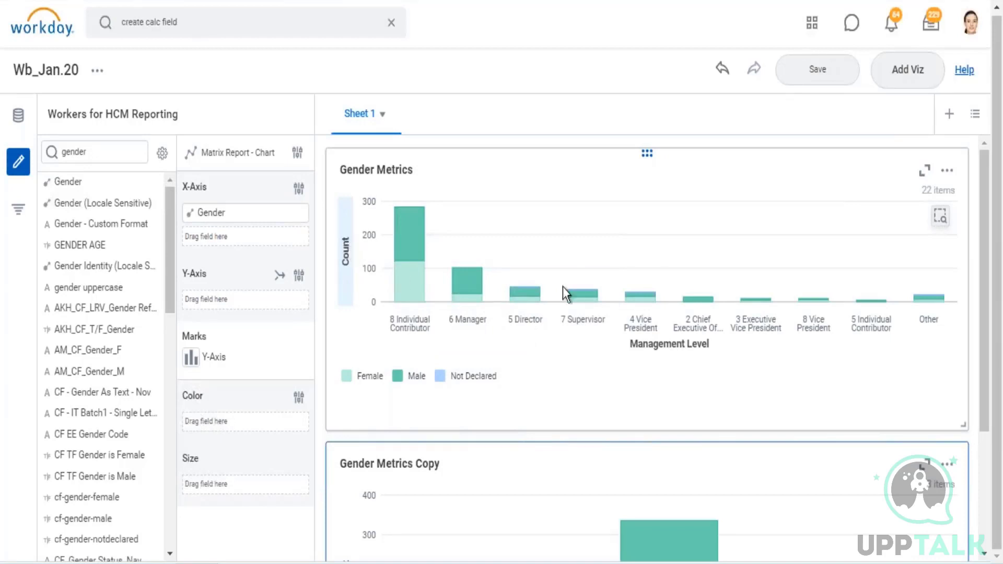
pyautogui.scroll(-3, 581, 290)
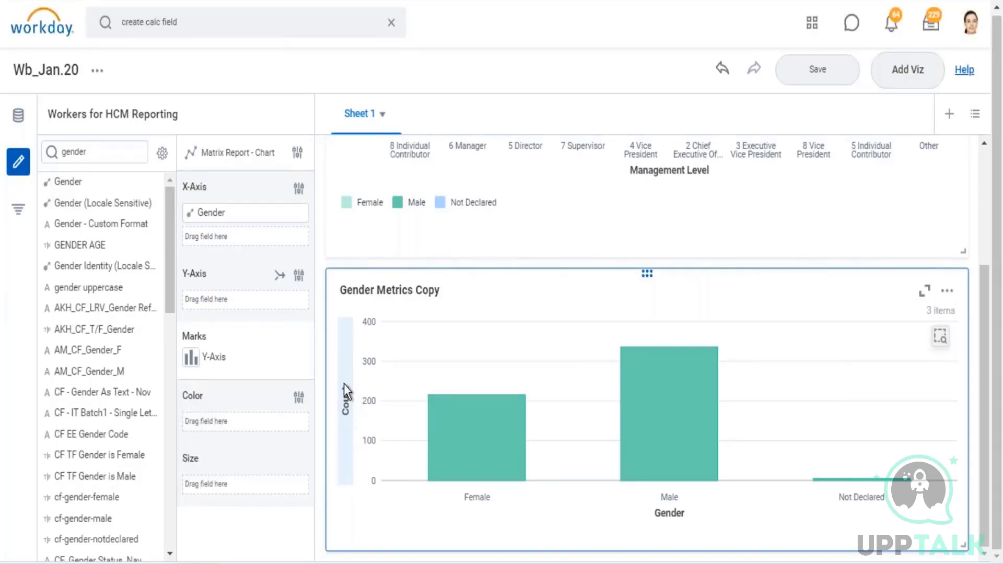
pyautogui.moveTo(493, 406)
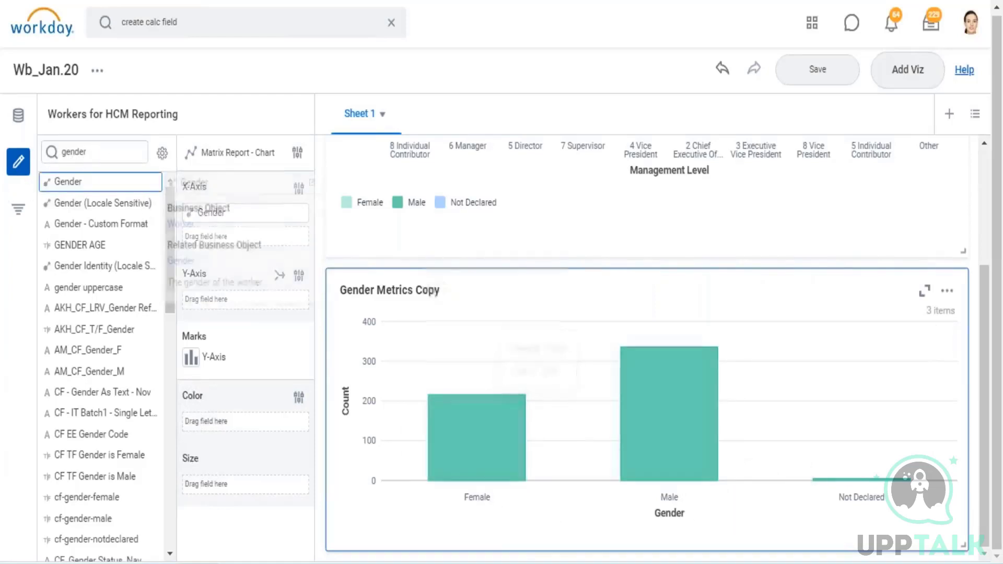
# - Replace the gender search in the field list with a search for "total base pay amount"
pyautogui.click(116, 152)
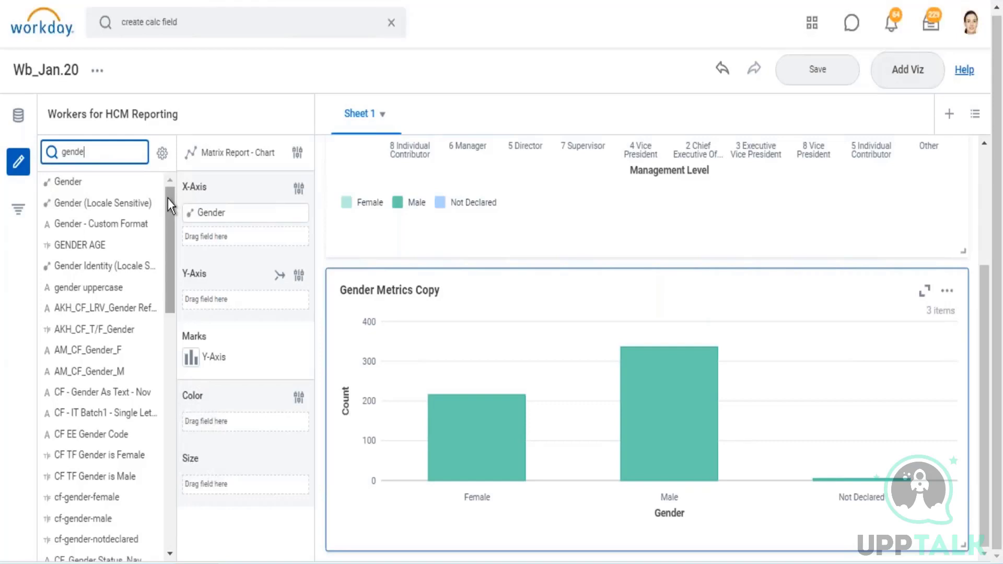
pyautogui.press('BackSpace')
pyautogui.press('BackSpace')
pyautogui.press('BackSpace')
pyautogui.press('BackSpace')
pyautogui.press('BackSpace')
pyautogui.press('BackSpace')
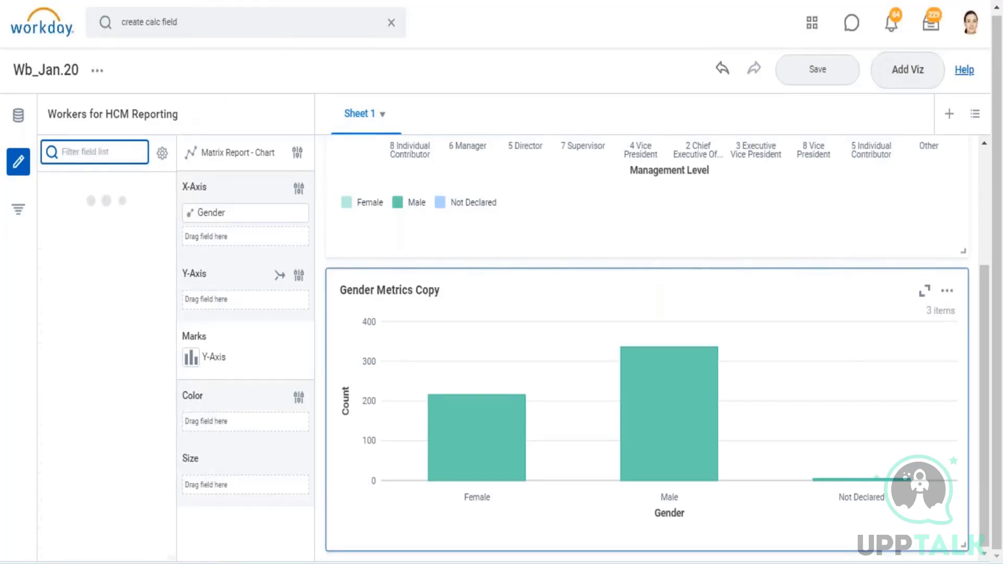
pyautogui.write('average')
pyautogui.doubleClick(100, 151)
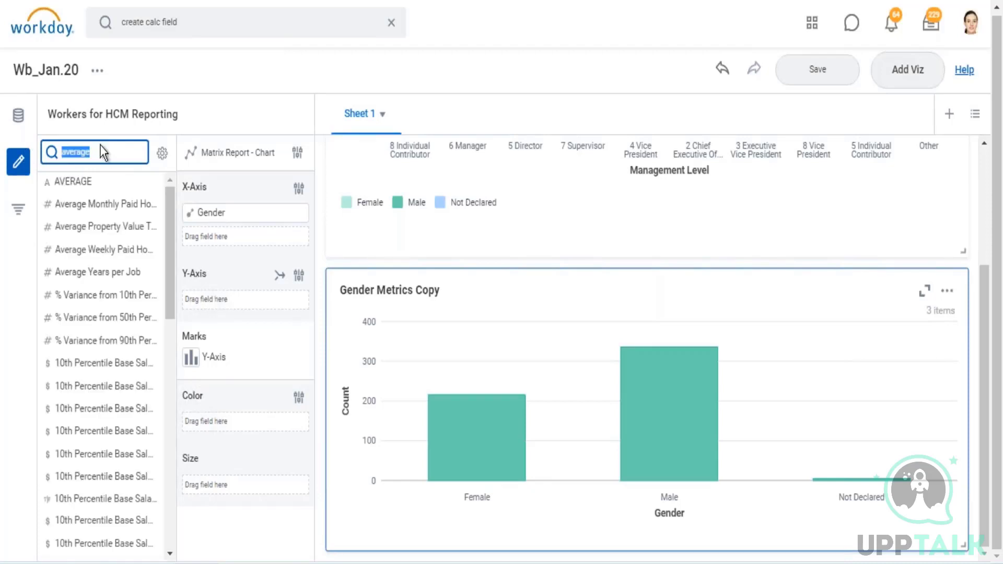
pyautogui.write('total ba')
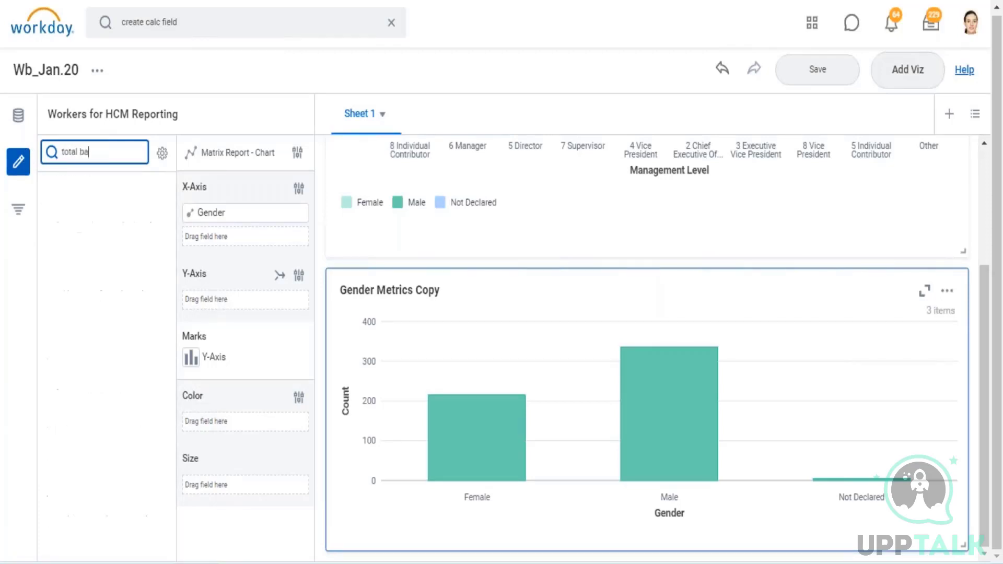
pyautogui.write('se pay amount')
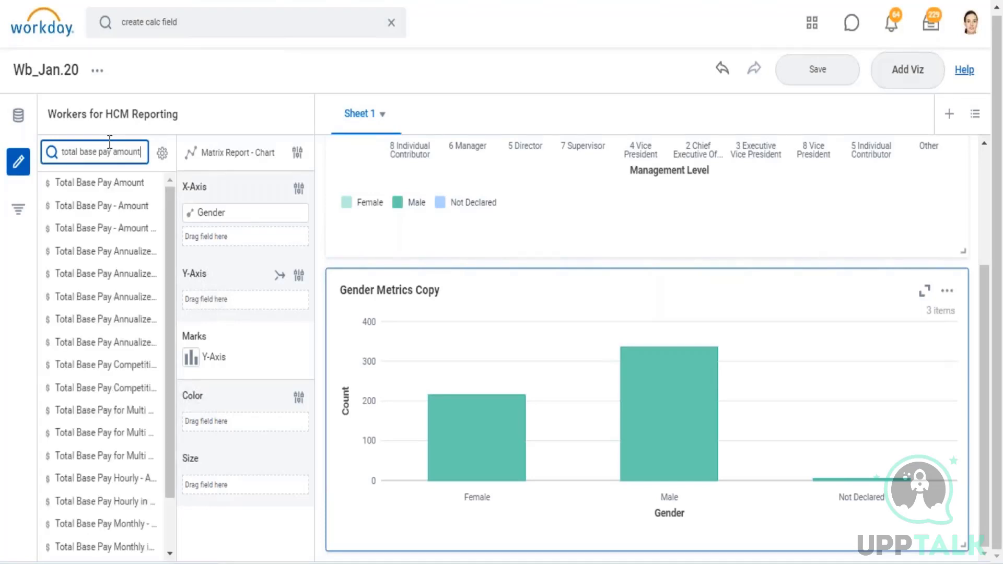
pyautogui.moveTo(106, 184)
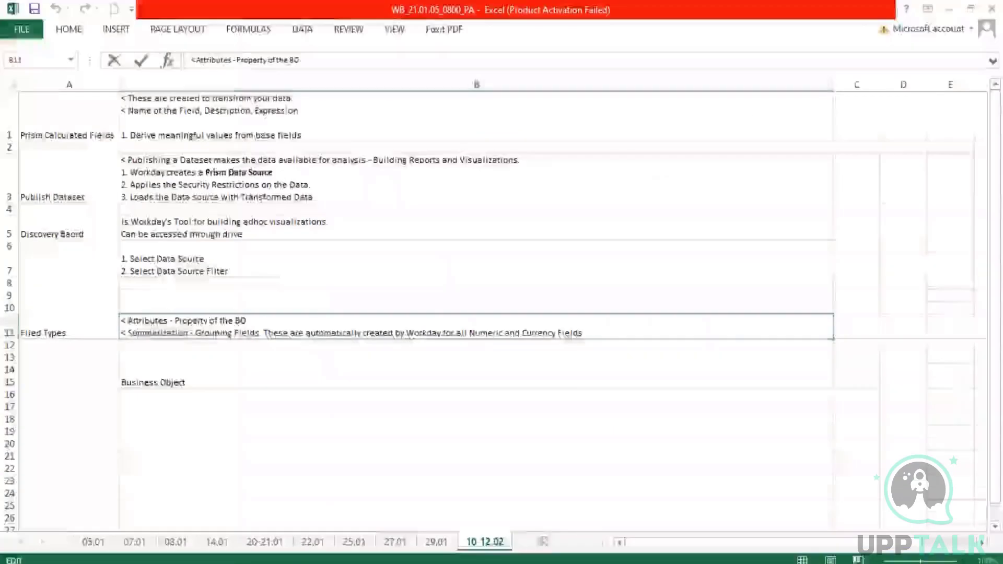
# - Read the Summarization note in Excel, and add the average of Total Base Pay Amount to the Y-axis of Gender Metrics Copy in Workday
pyautogui.moveTo(290, 333); pyautogui.dragTo(579, 335)
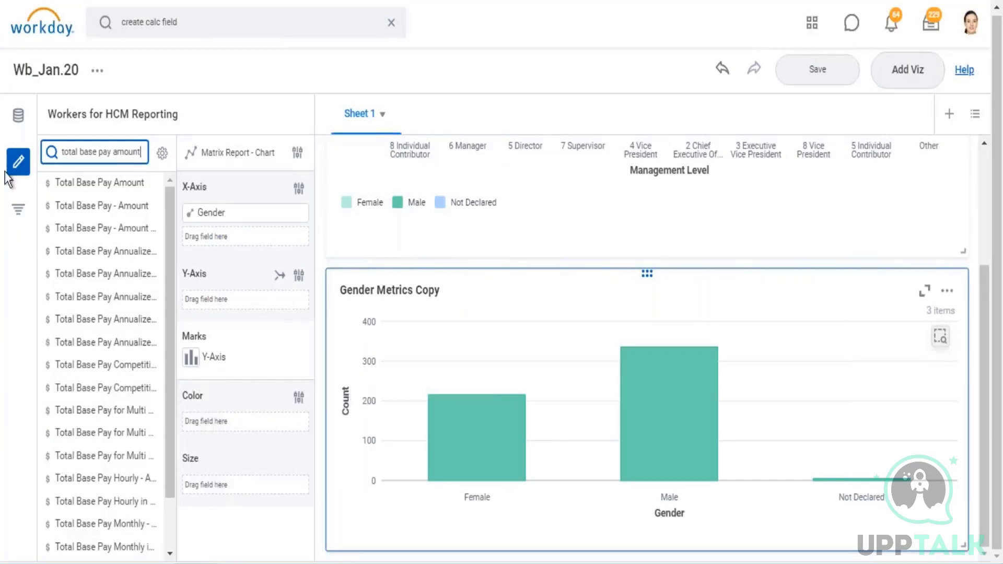
pyautogui.moveTo(158, 184)
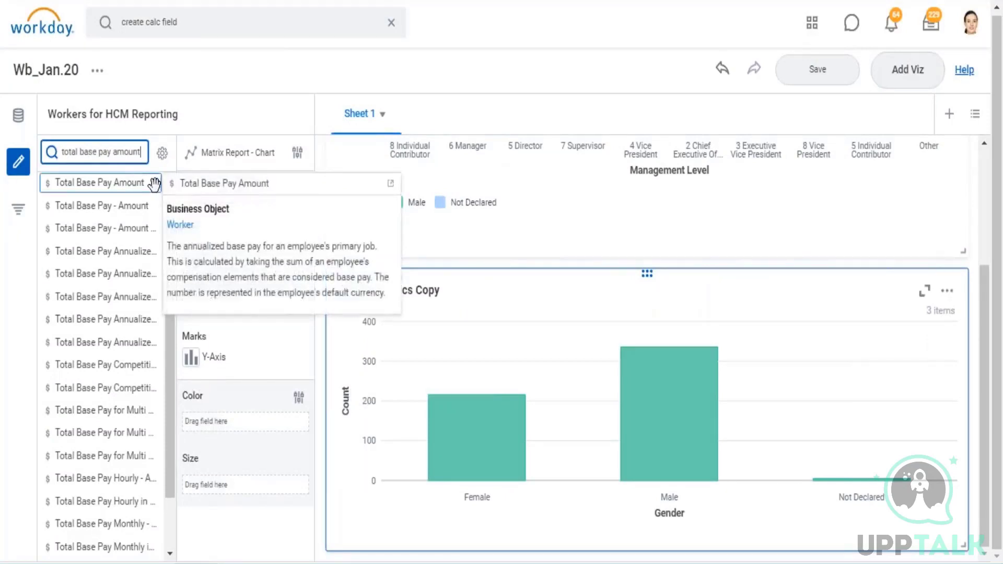
pyautogui.click(154, 183)
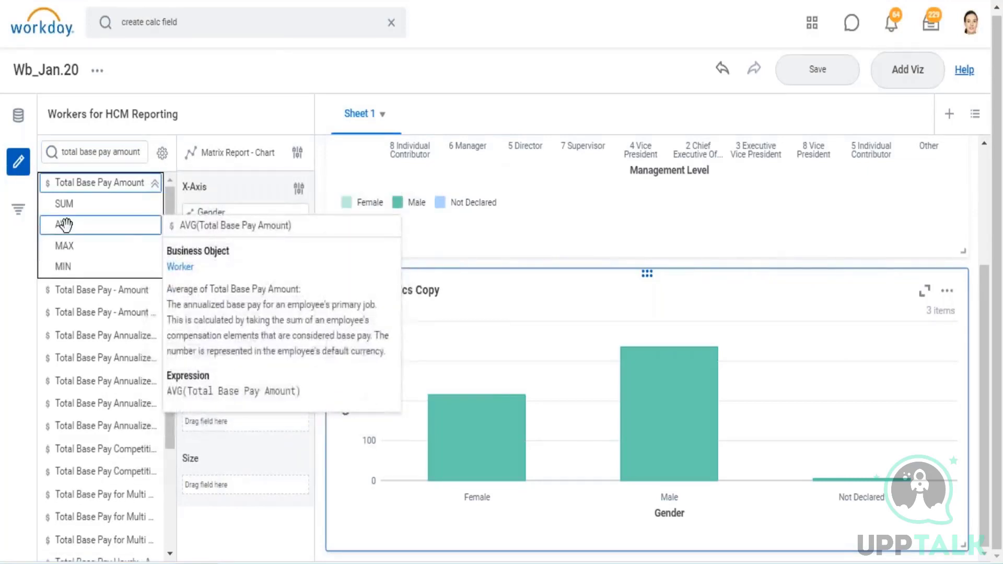
pyautogui.moveTo(65, 224); pyautogui.dragTo(206, 297)
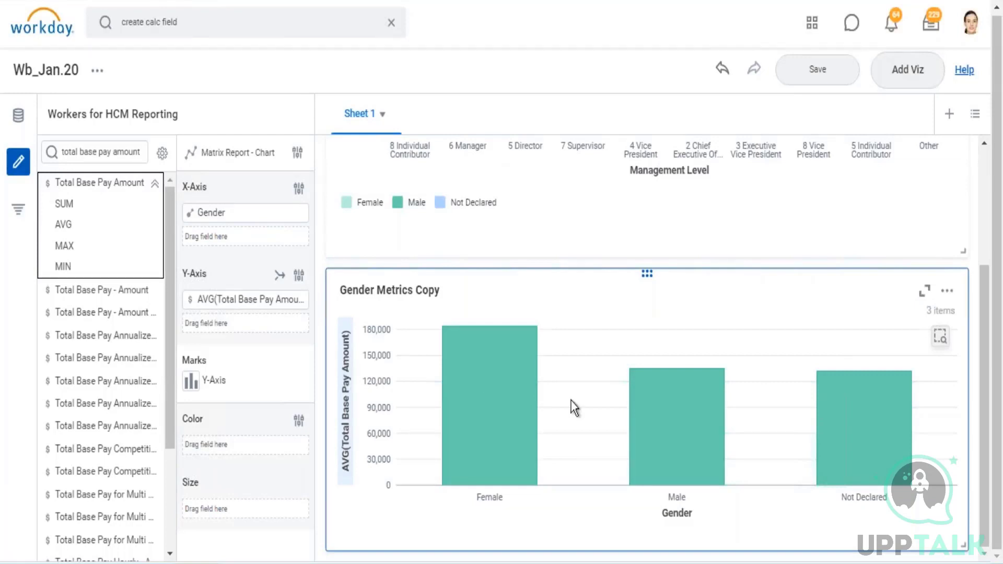
pyautogui.moveTo(532, 388)
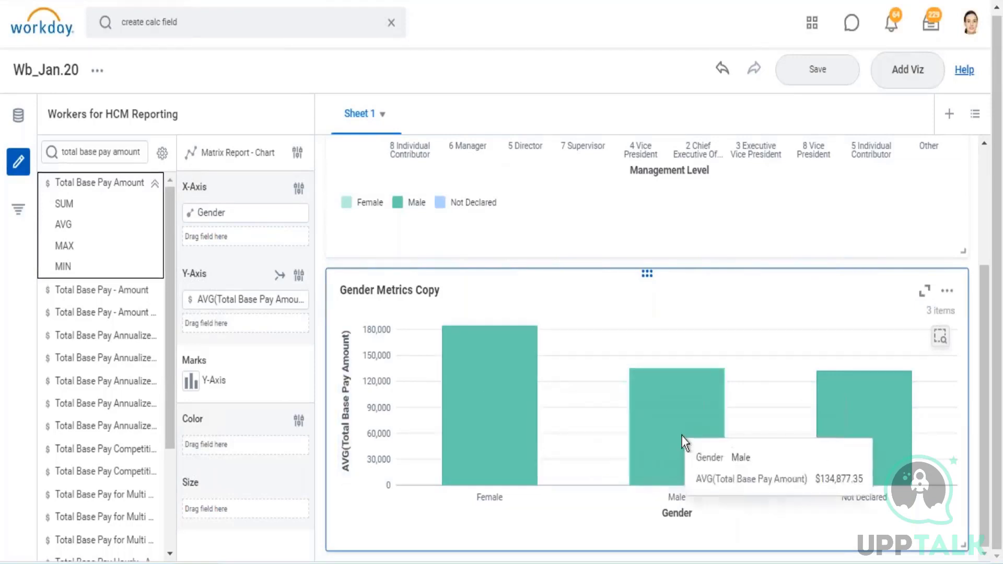
pyautogui.moveTo(855, 431)
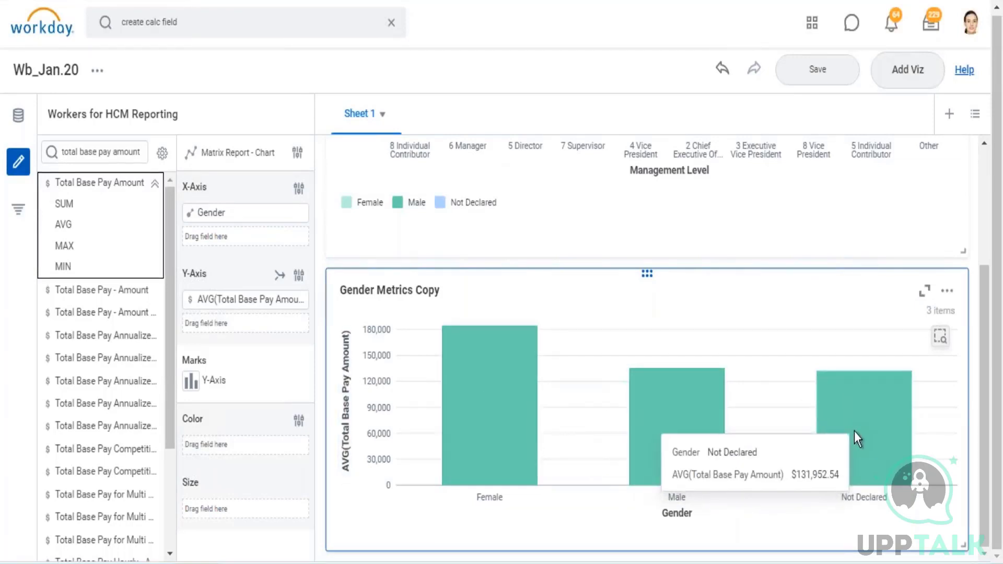
# - Override the Y-axis display name of Gender Metrics Copy with "Base Pay Average"
pyautogui.click(299, 275)
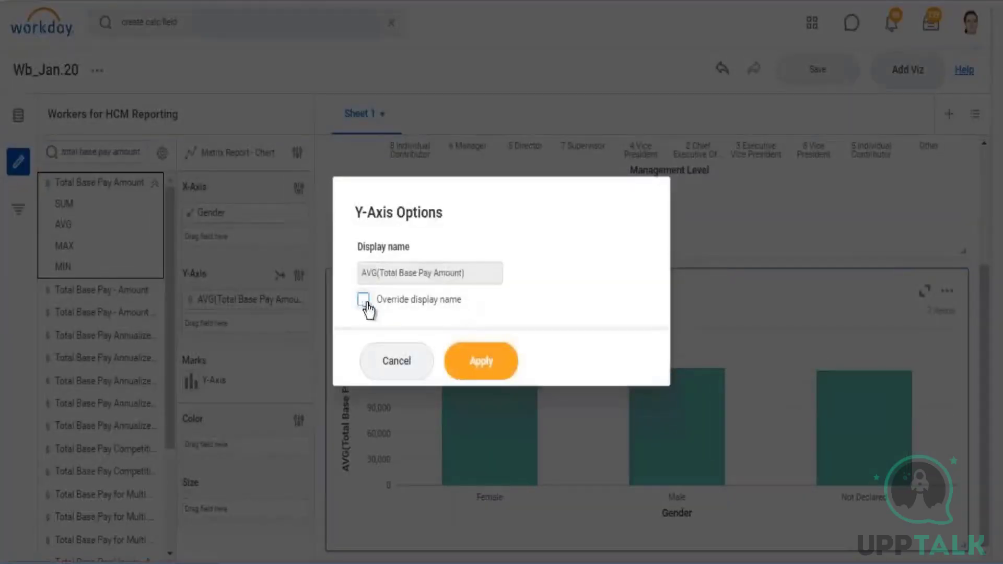
pyautogui.click(364, 303)
pyautogui.click(379, 277)
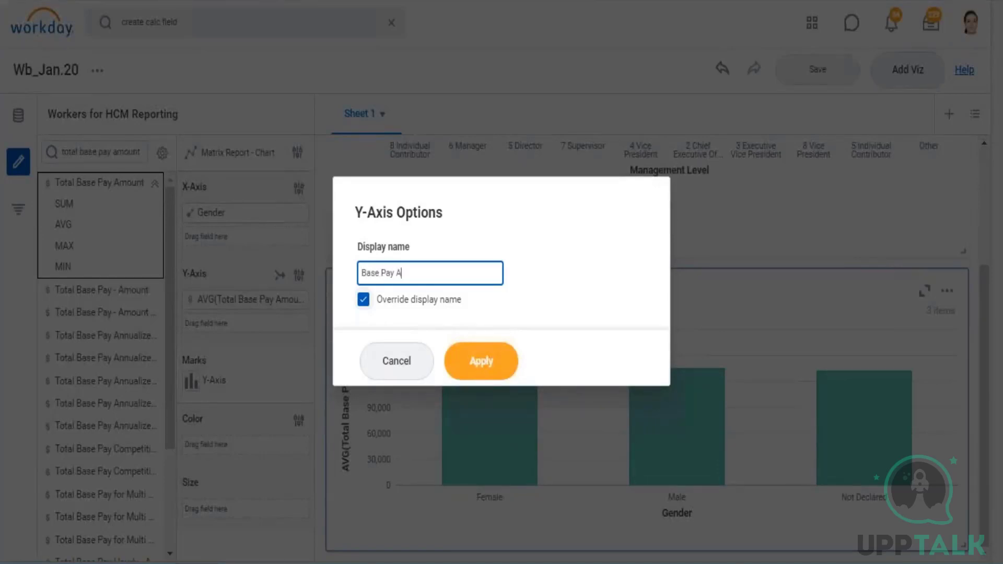
pyautogui.write('Base Pay Average')
pyautogui.click(500, 369)
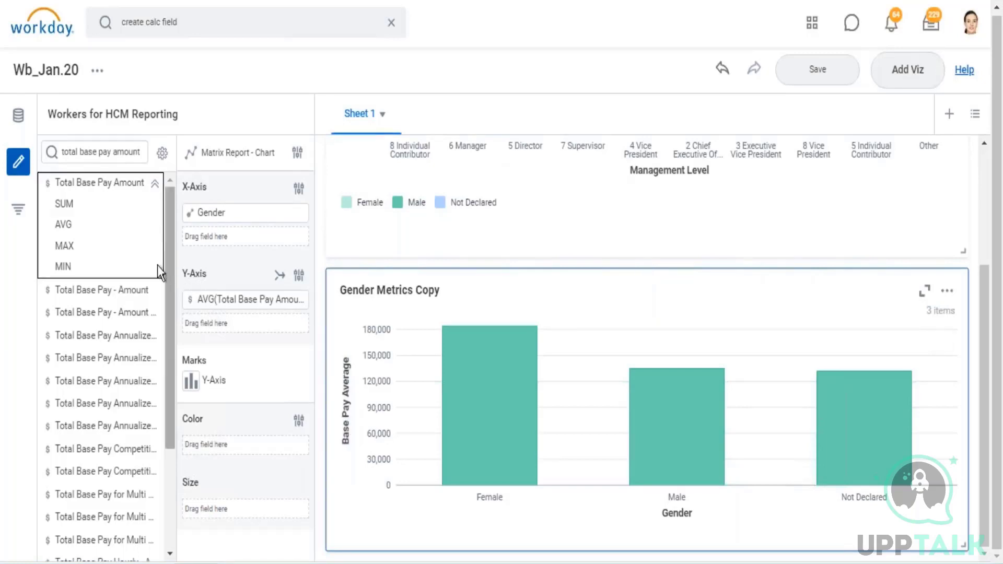
# - Find the Age field and add its average as a second Y-axis measure in Gender Metrics Copy
pyautogui.moveTo(145, 153); pyautogui.dragTo(62, 153)
pyautogui.write('age')
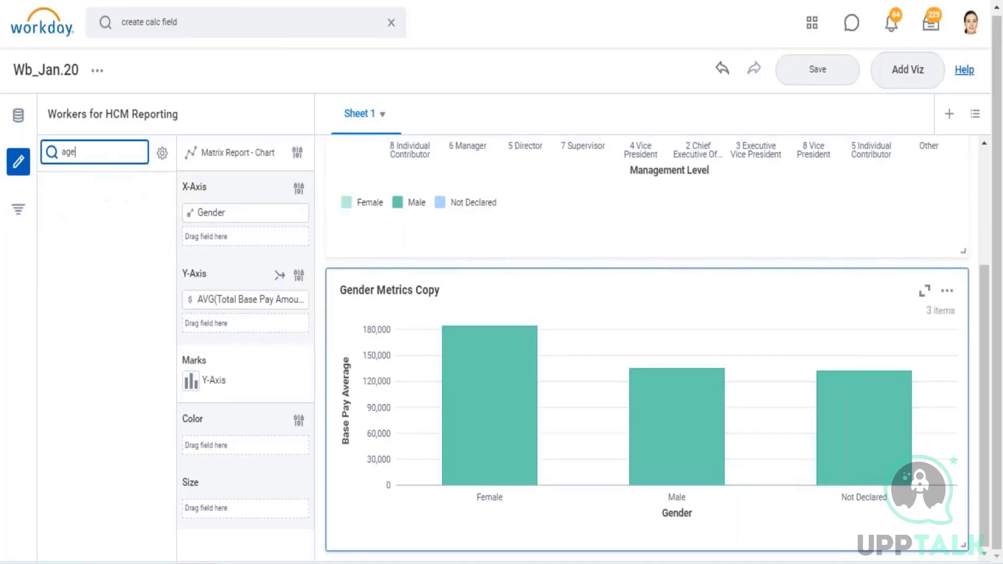
pyautogui.moveTo(64, 184)
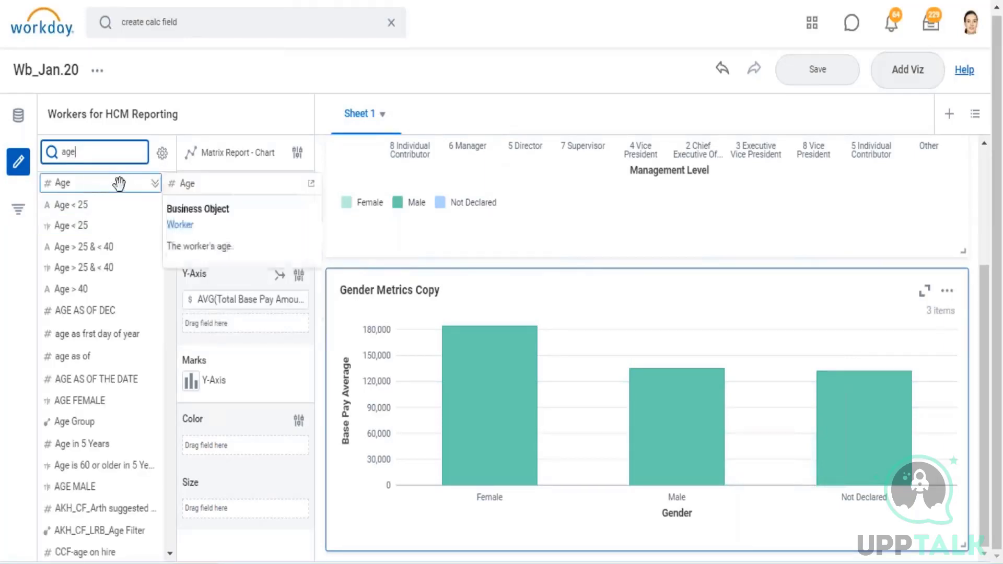
pyautogui.click(155, 184)
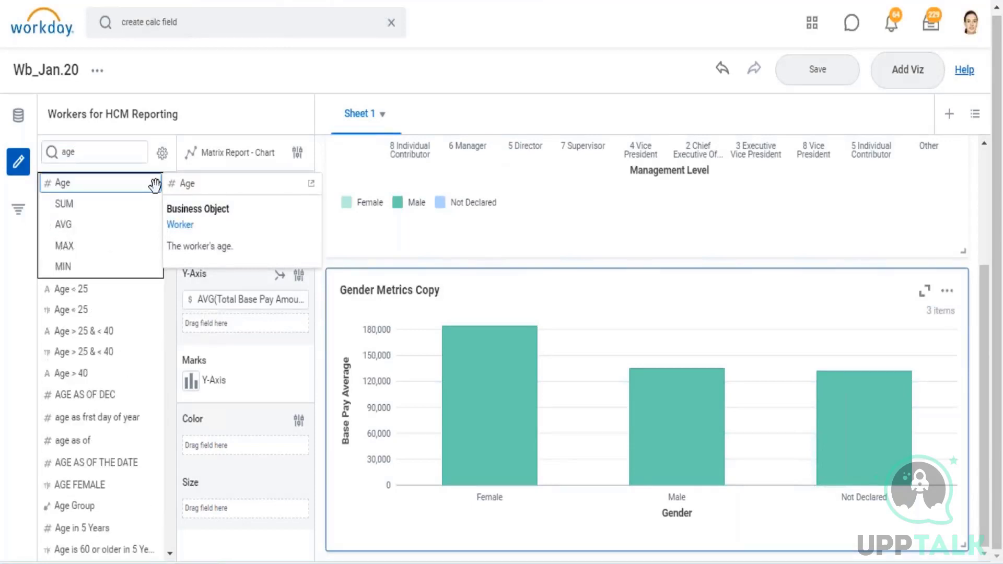
pyautogui.moveTo(67, 224); pyautogui.dragTo(206, 329)
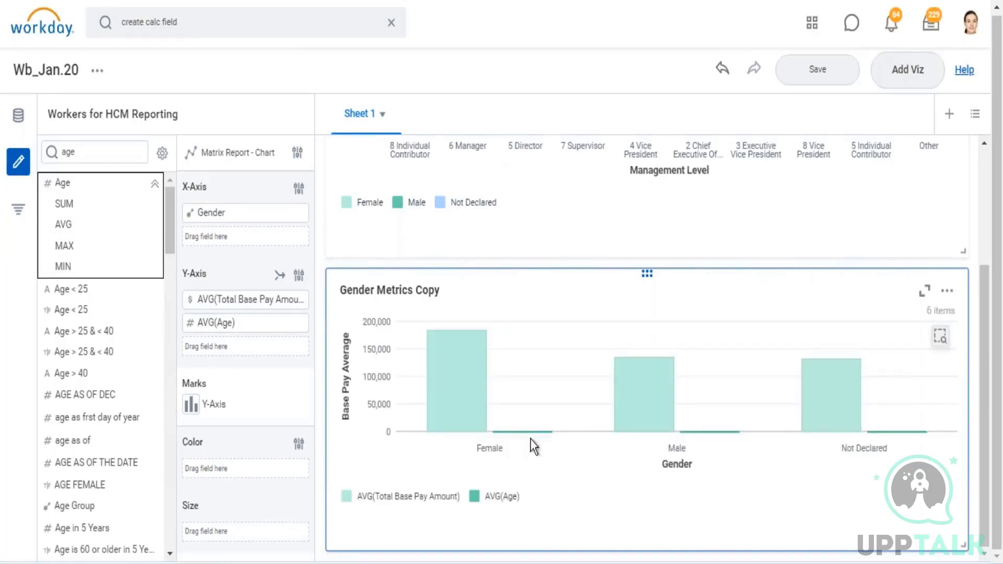
pyautogui.moveTo(525, 433)
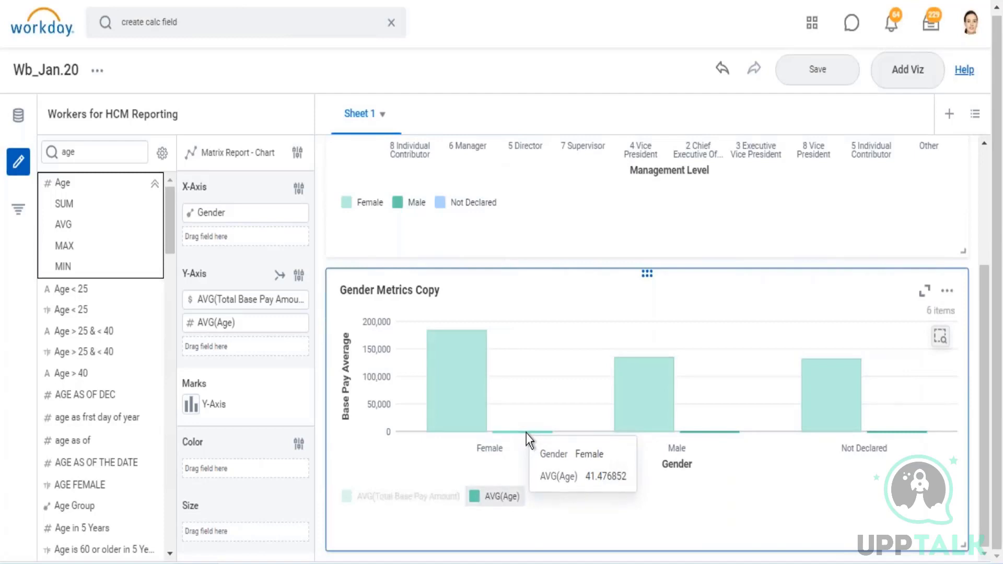
pyautogui.moveTo(447, 356)
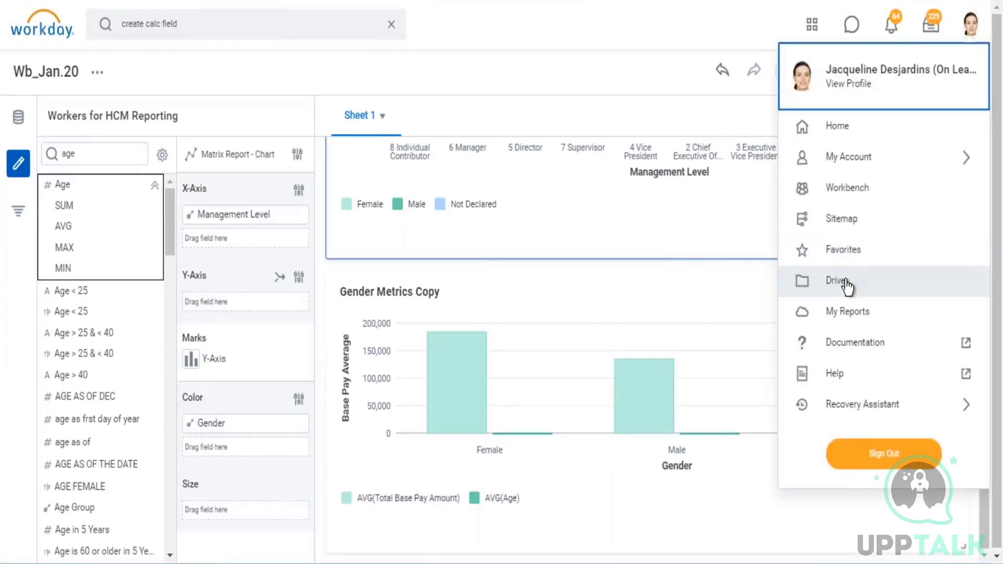
# - Go to the Drive and open the Wb_Jan.20 discovery board from the file list
pyautogui.click(846, 282)
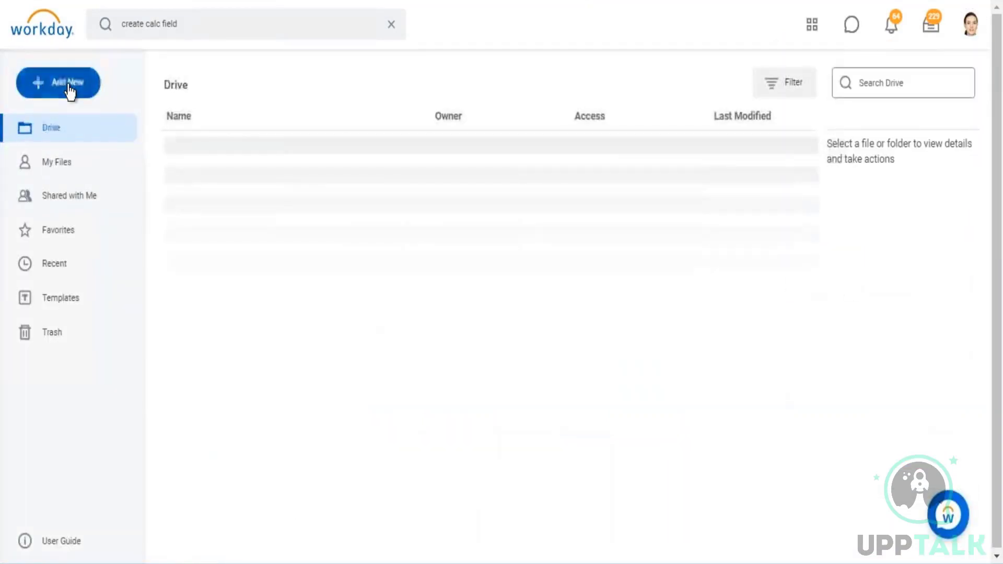
pyautogui.click(69, 91)
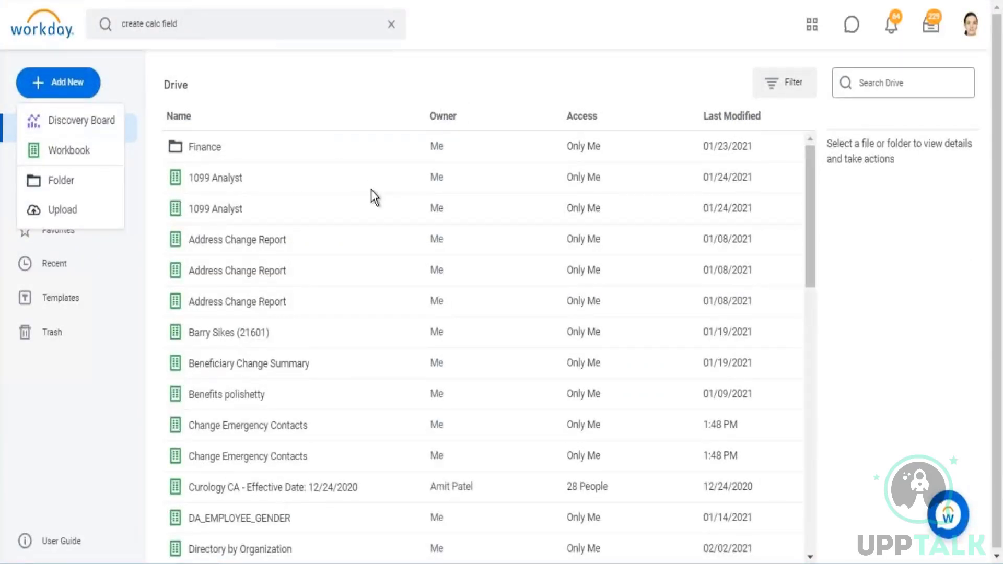
pyautogui.click(814, 493)
pyautogui.moveTo(809, 281); pyautogui.dragTo(808, 536)
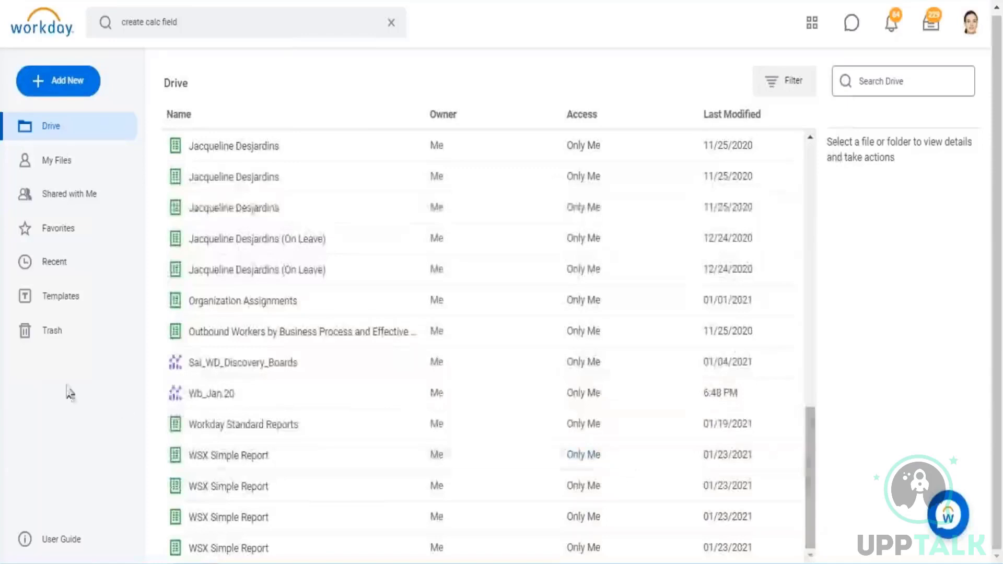
pyautogui.rightClick(216, 391)
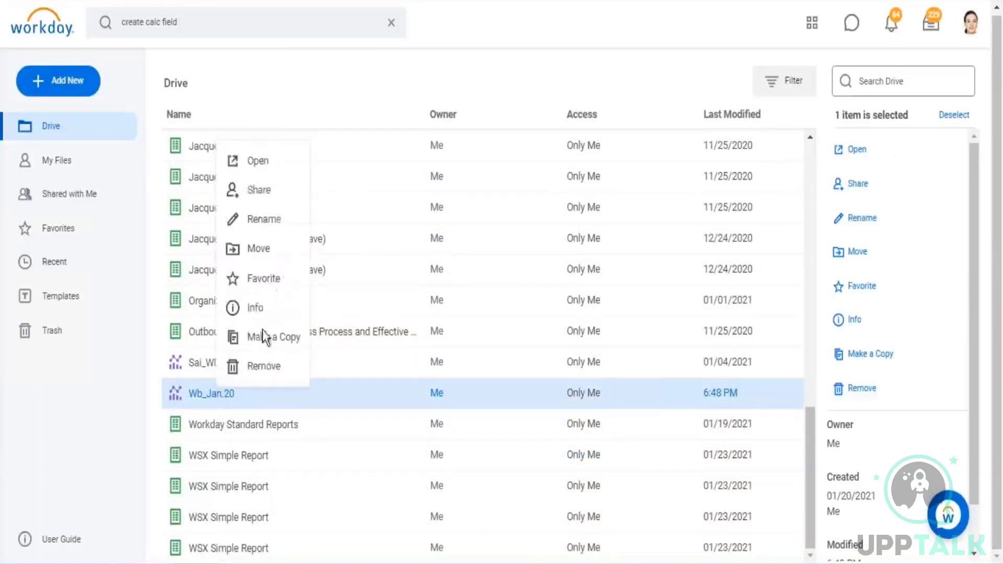
pyautogui.click(261, 162)
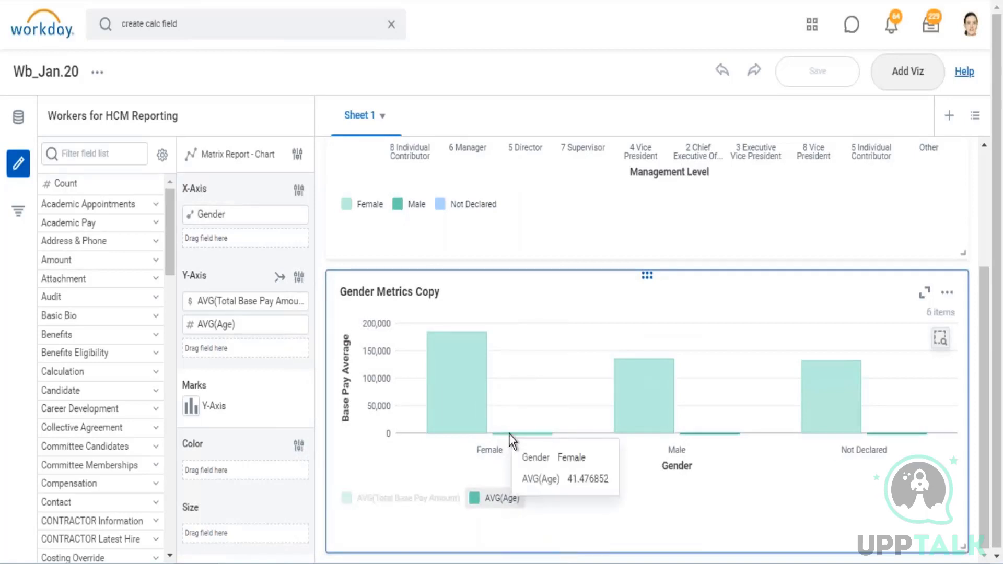
# - Switch the Y-axis of Gender Metrics Copy to Dual and move AVG(Age) to the right Y-axis
pyautogui.moveTo(441, 381)
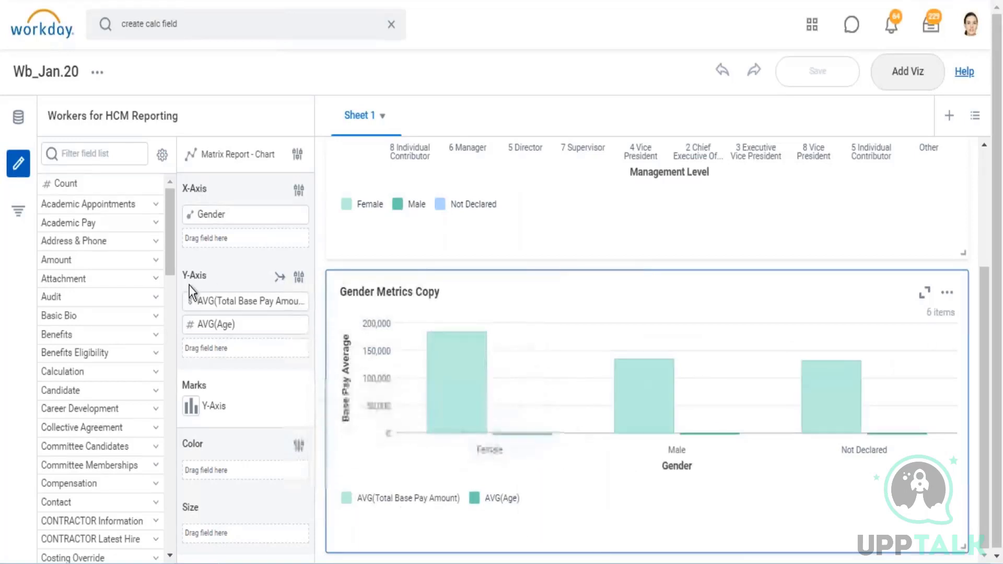
pyautogui.moveTo(255, 302)
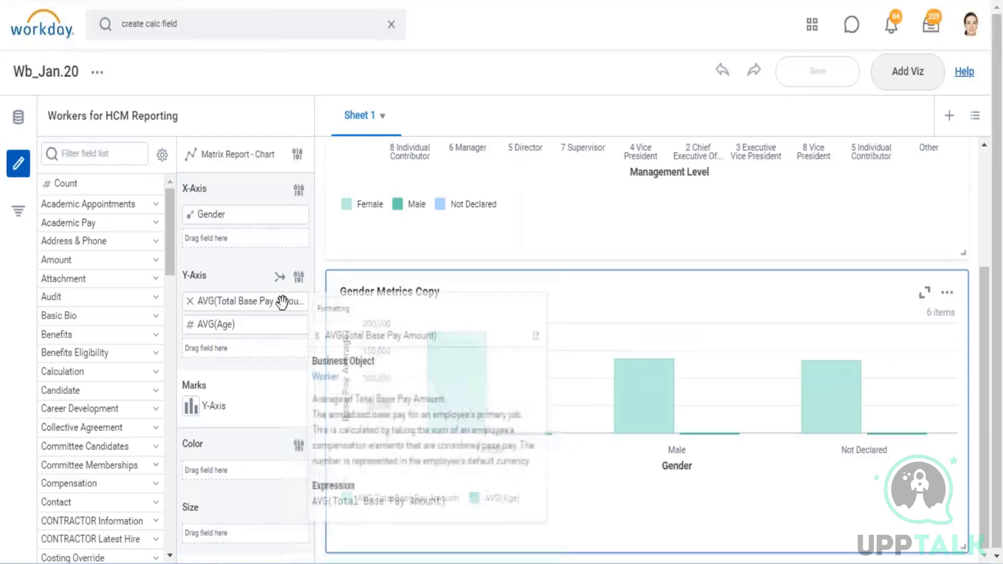
pyautogui.moveTo(209, 324)
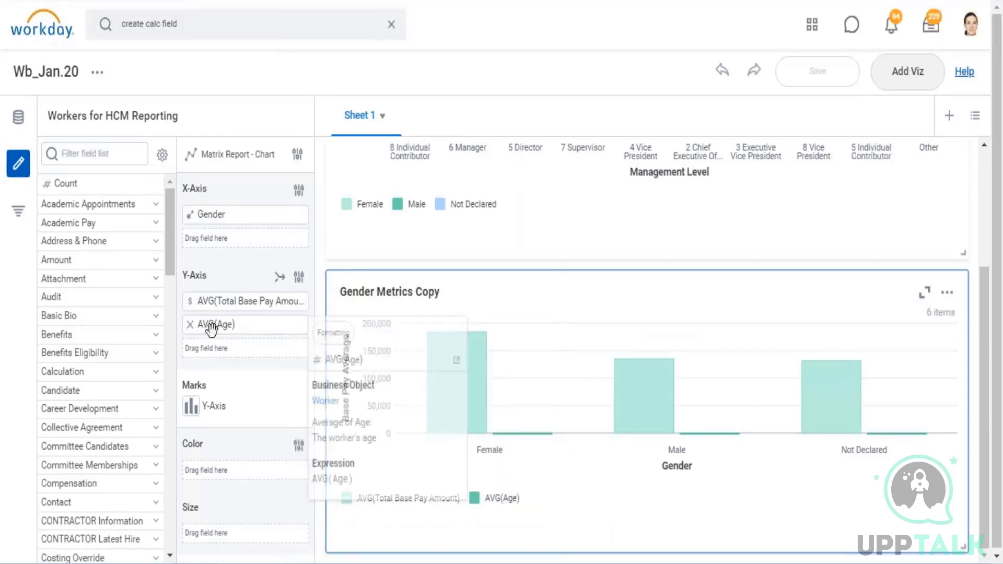
pyautogui.click(280, 279)
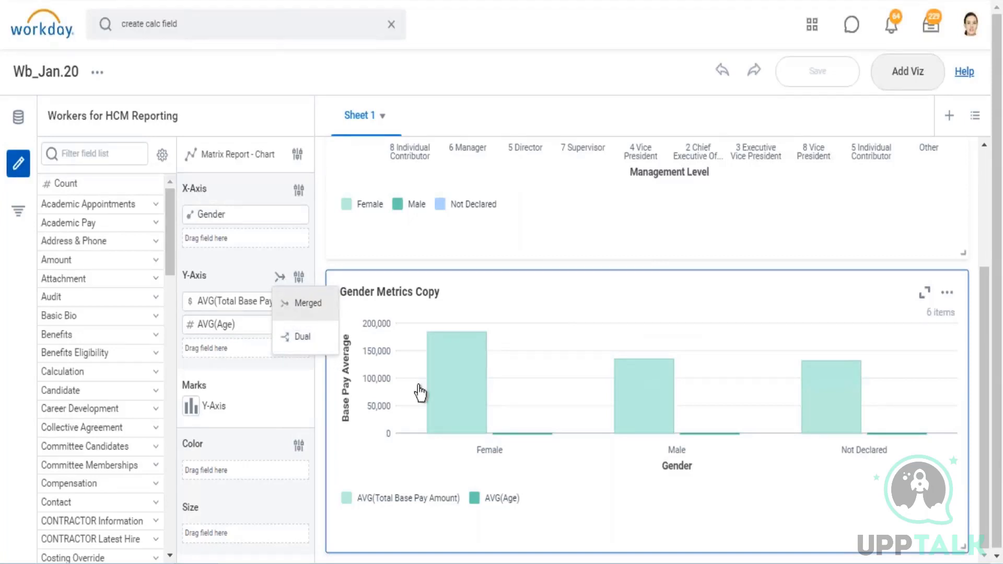
pyautogui.click(299, 340)
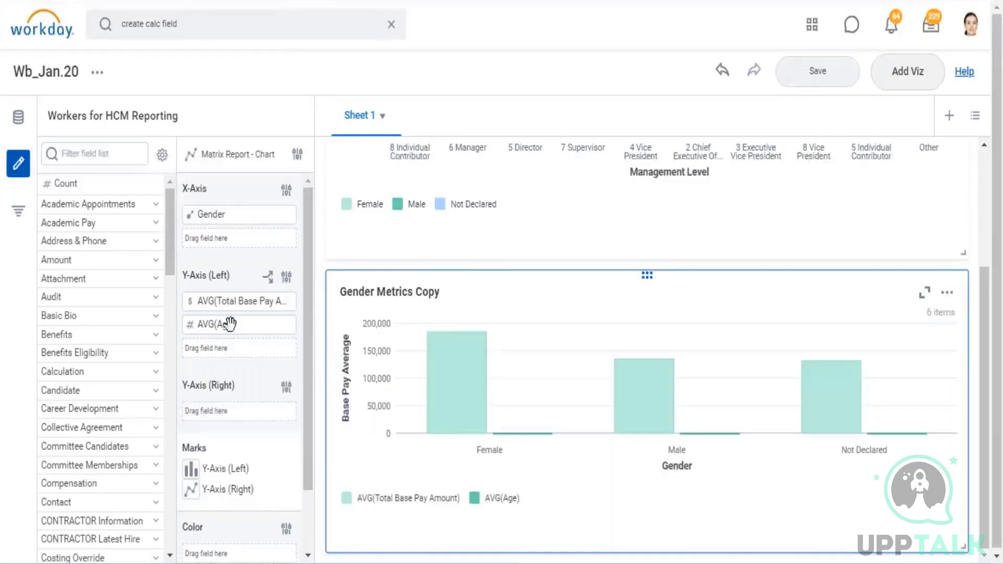
pyautogui.click(209, 325)
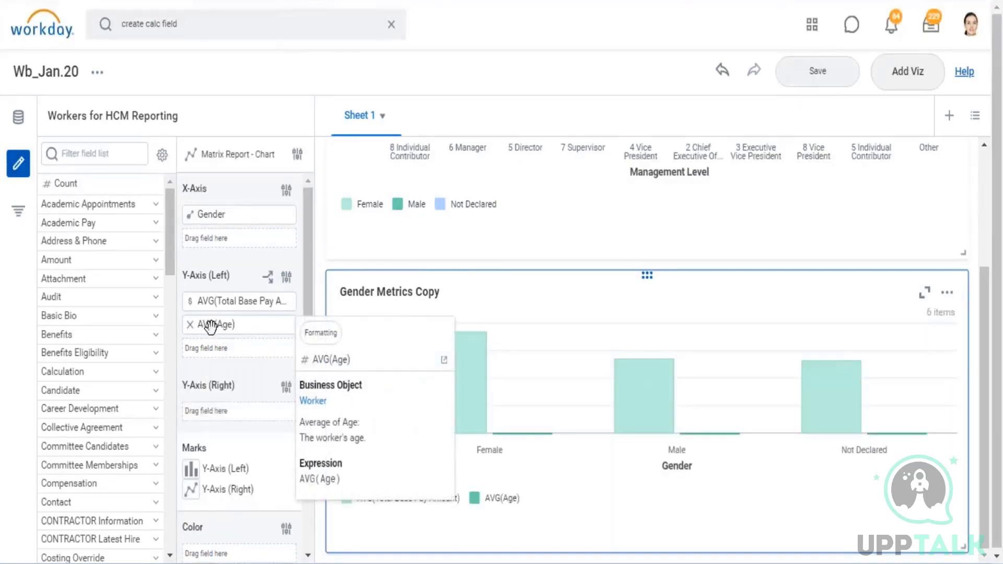
pyautogui.moveTo(206, 332); pyautogui.dragTo(212, 416)
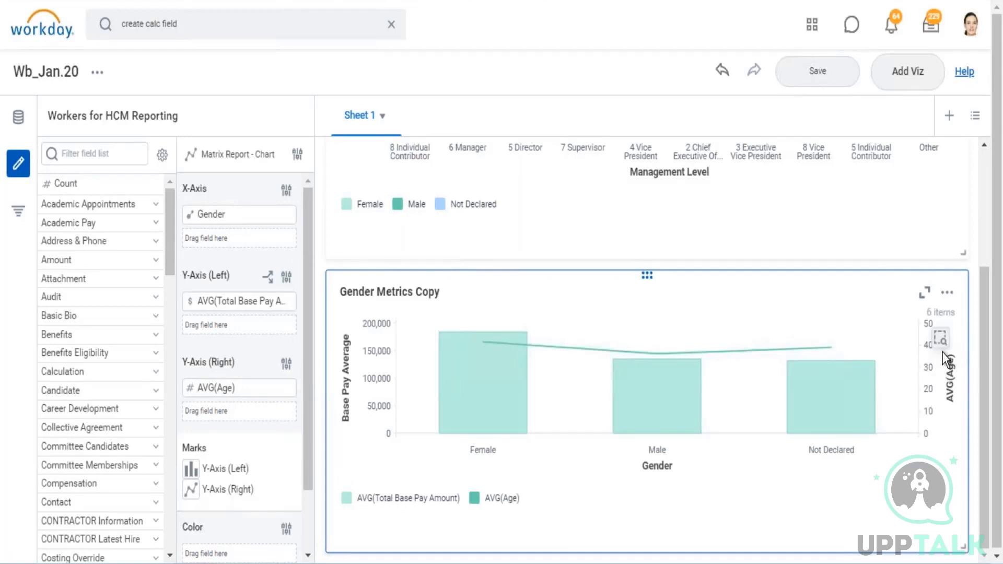
# - Examine the mark types offered for the left and right Y-axes of Gender Metrics Copy
pyautogui.scroll(-2, 246, 482)
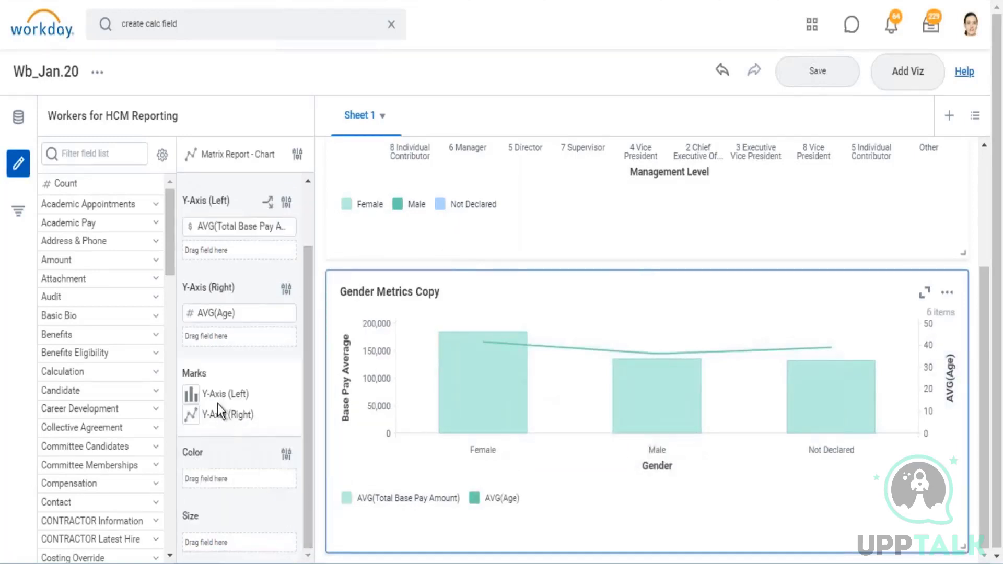
pyautogui.click(191, 398)
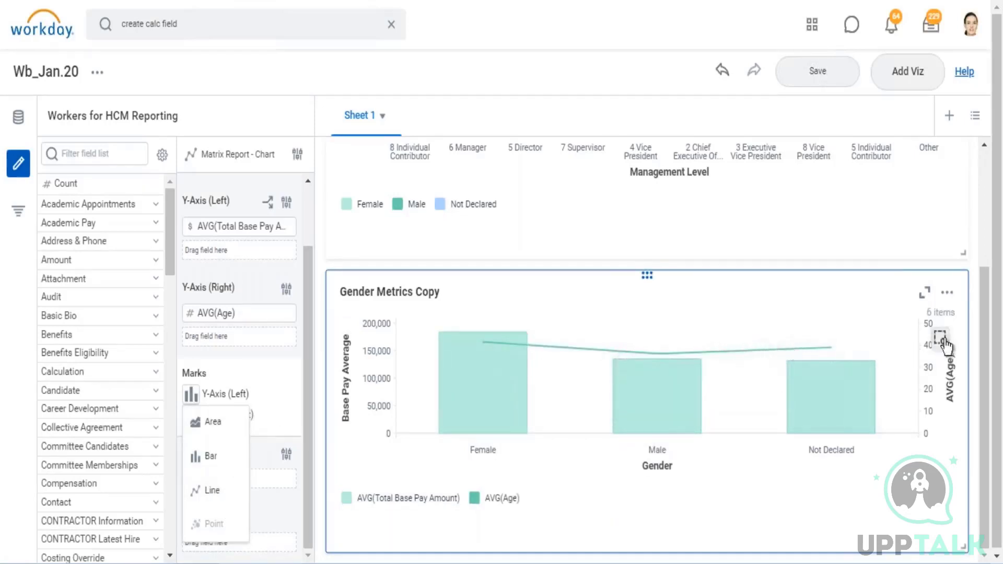
pyautogui.click(253, 421)
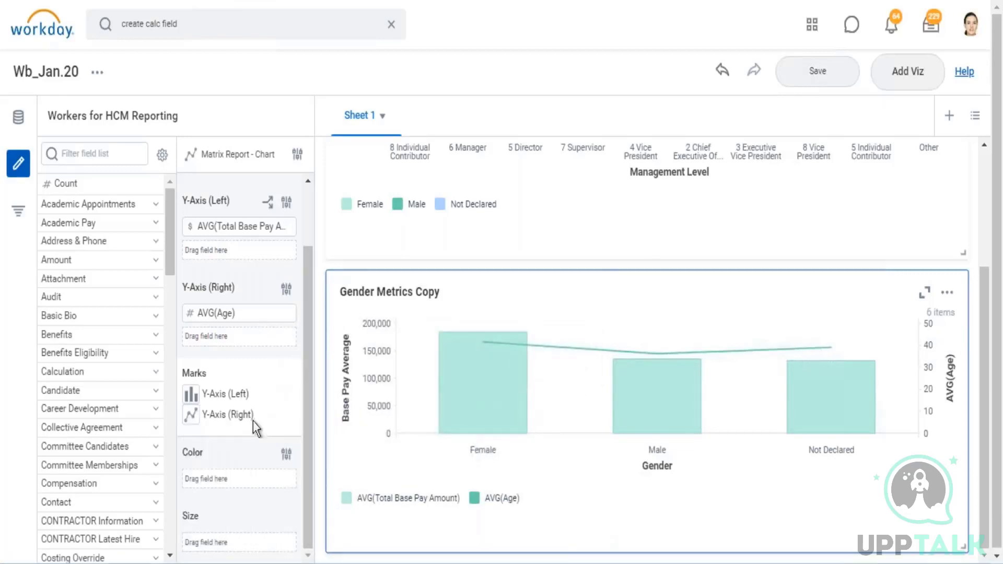
pyautogui.click(191, 421)
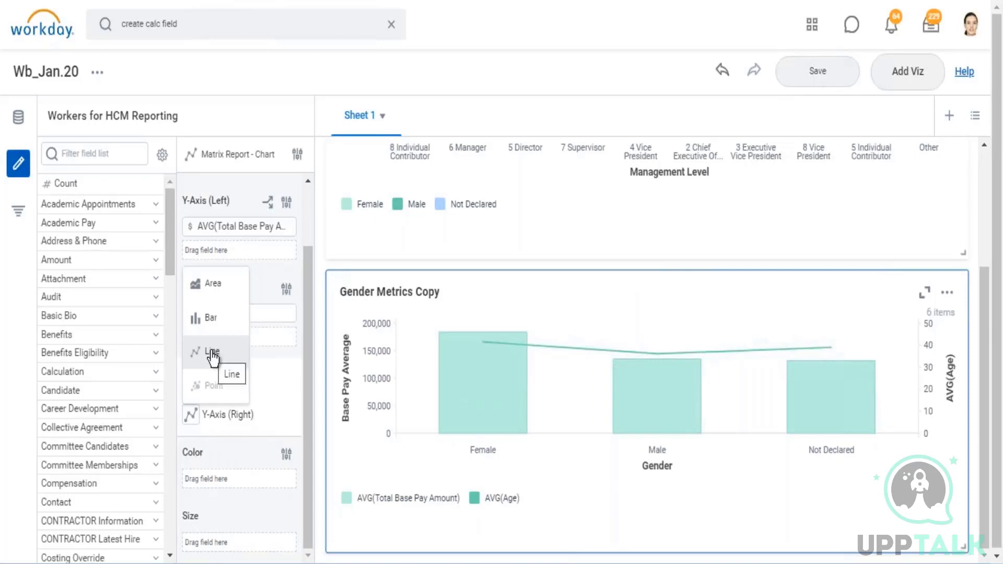
pyautogui.click(291, 385)
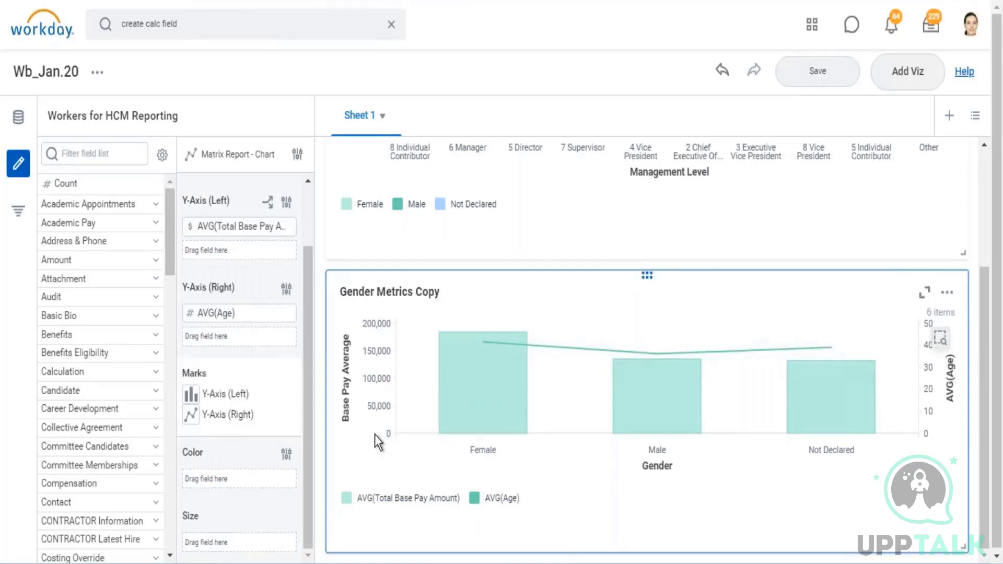
# - Read the average base pay and average age of each gender in the Gender Metrics Copy chart
pyautogui.moveTo(508, 407)
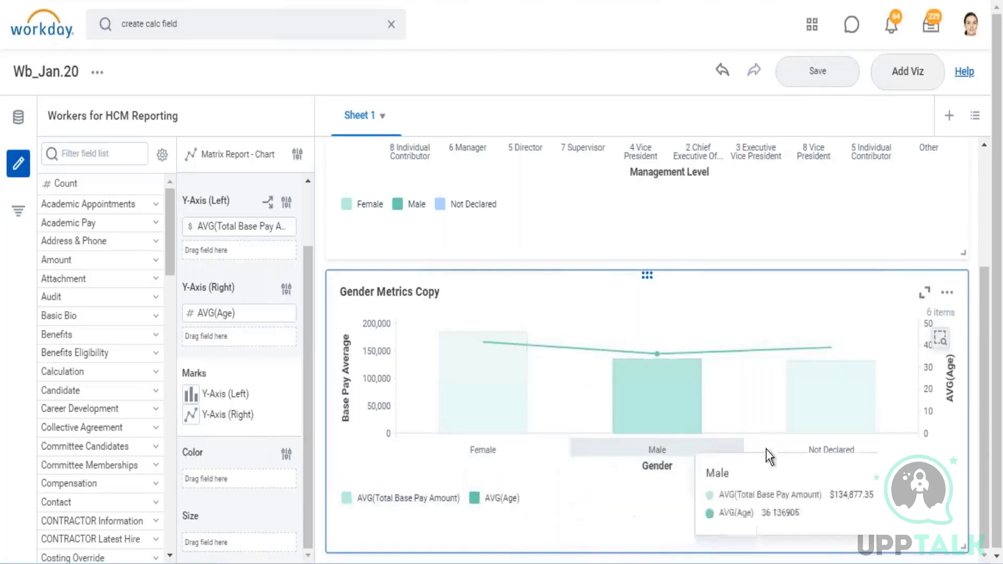
pyautogui.moveTo(858, 460)
pyautogui.moveTo(472, 455)
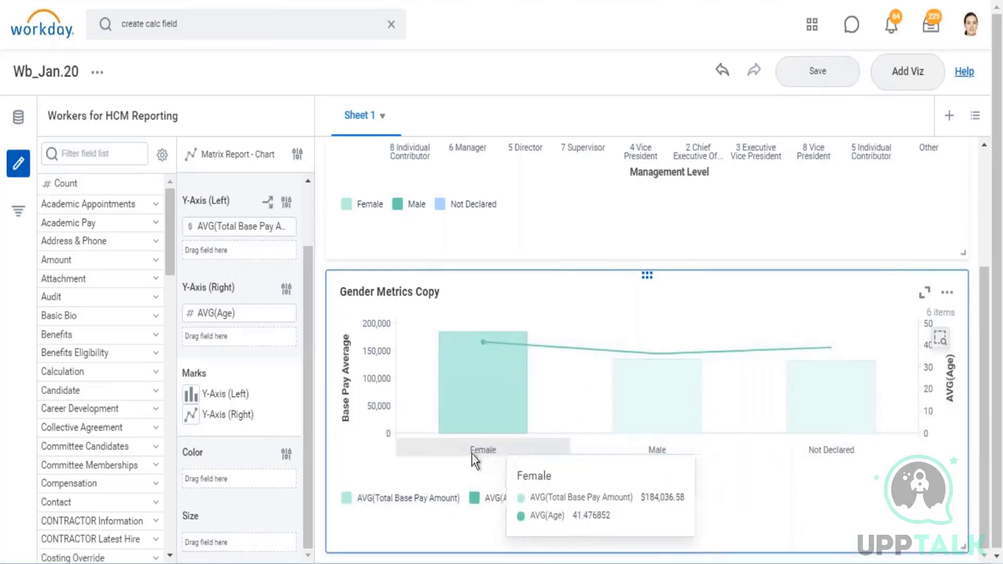
pyautogui.moveTo(462, 359)
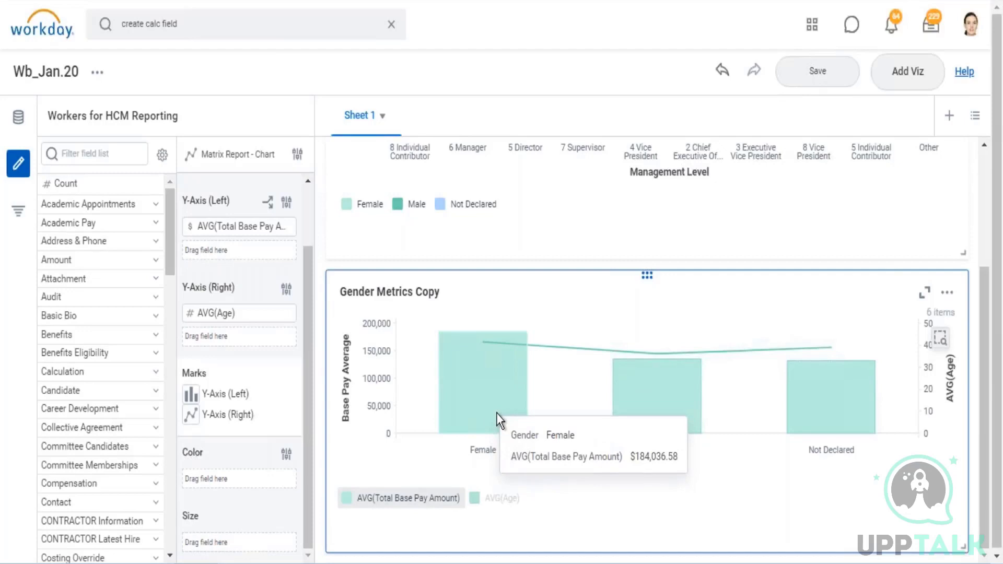
pyautogui.moveTo(647, 385)
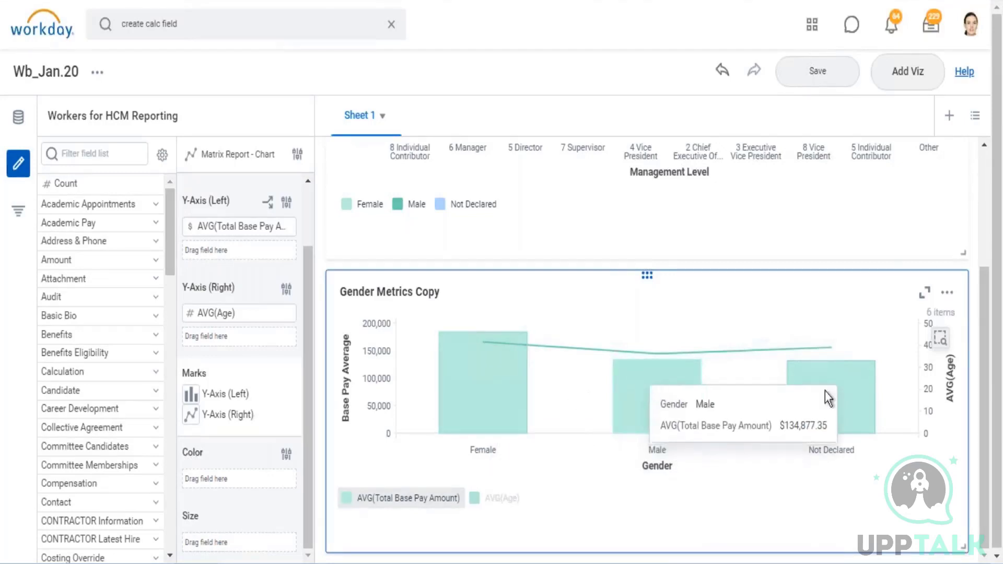
pyautogui.moveTo(861, 386)
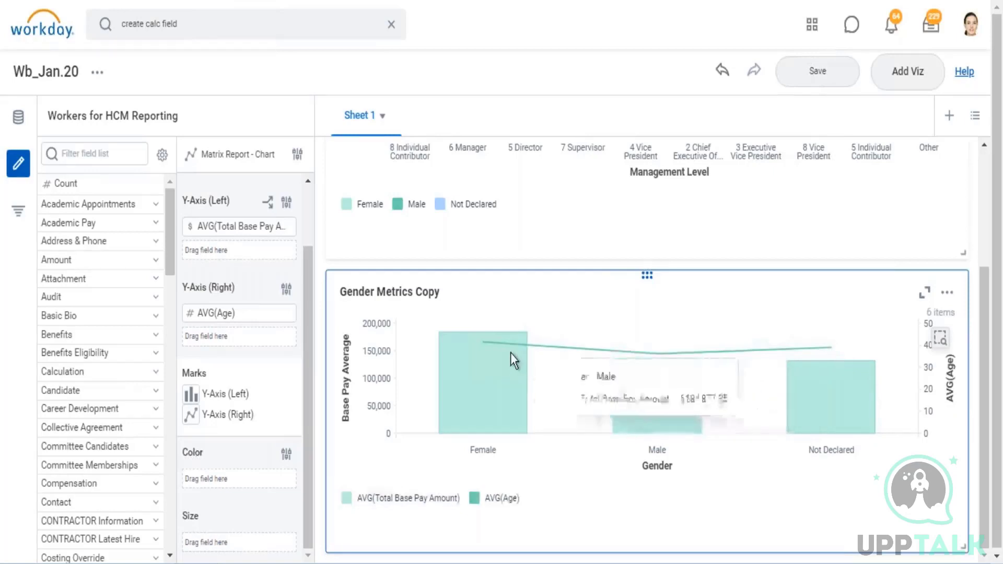
pyautogui.moveTo(512, 346)
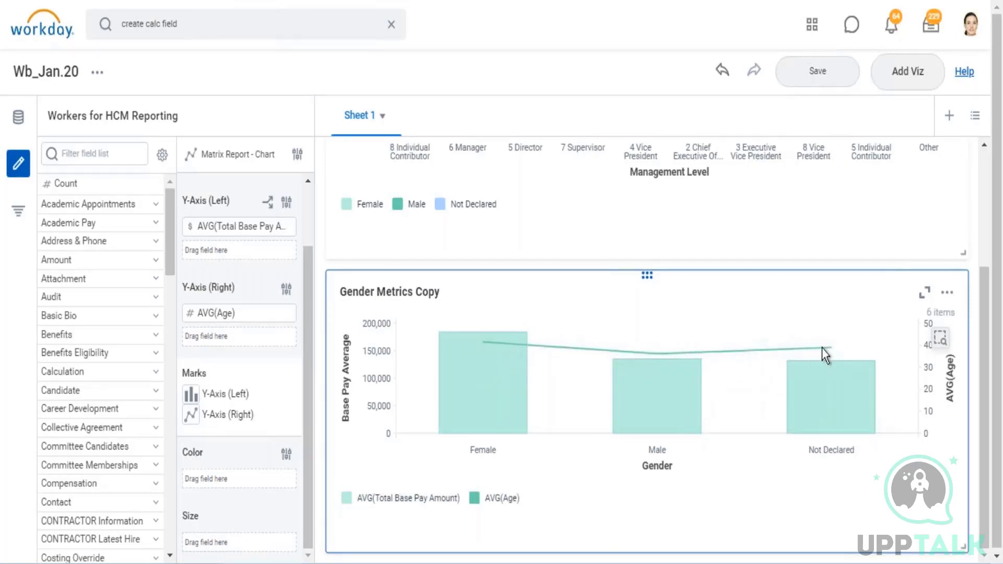
# - Try the Area mark on the right Y-axis of Gender Metrics Copy and switch it back to Line
pyautogui.click(191, 394)
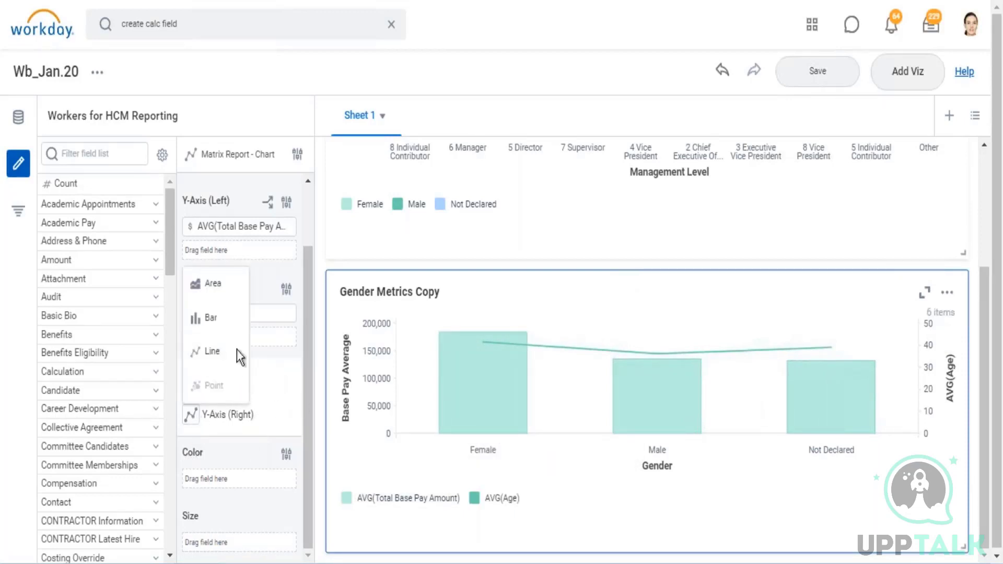
pyautogui.click(224, 286)
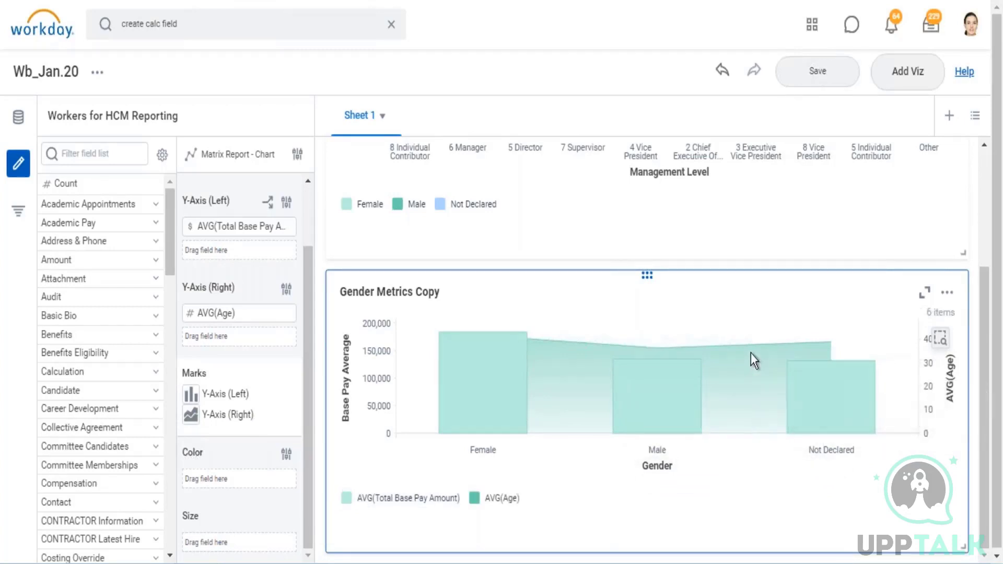
pyautogui.click(190, 394)
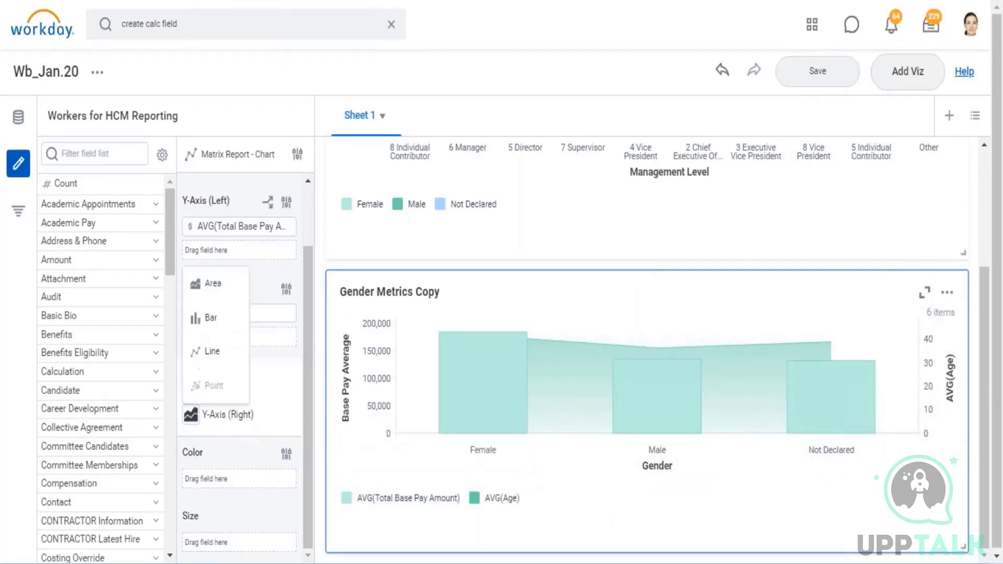
pyautogui.click(204, 351)
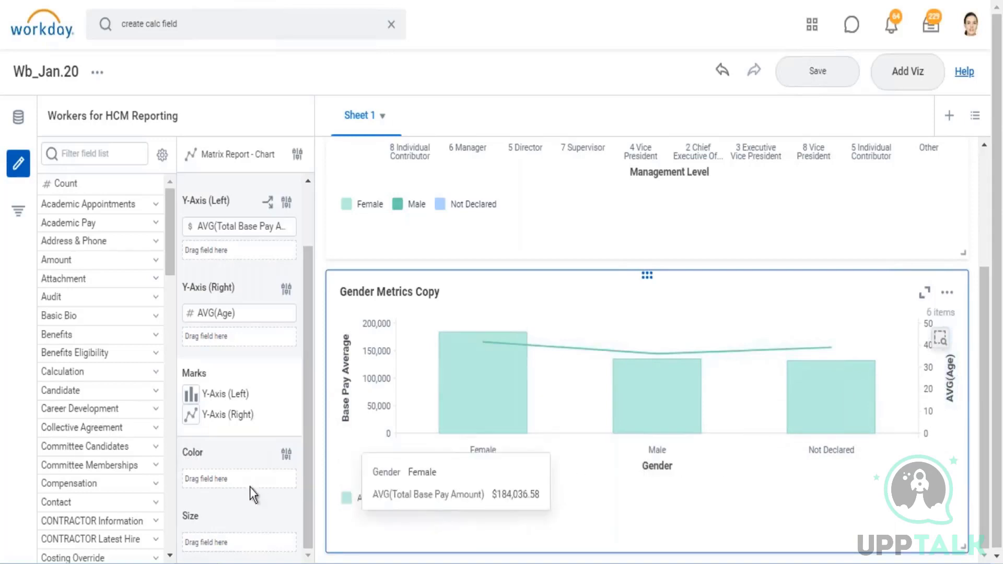
# - Find the Management Level field and try to add it as the Color of Gender Metrics Copy
pyautogui.click(81, 156)
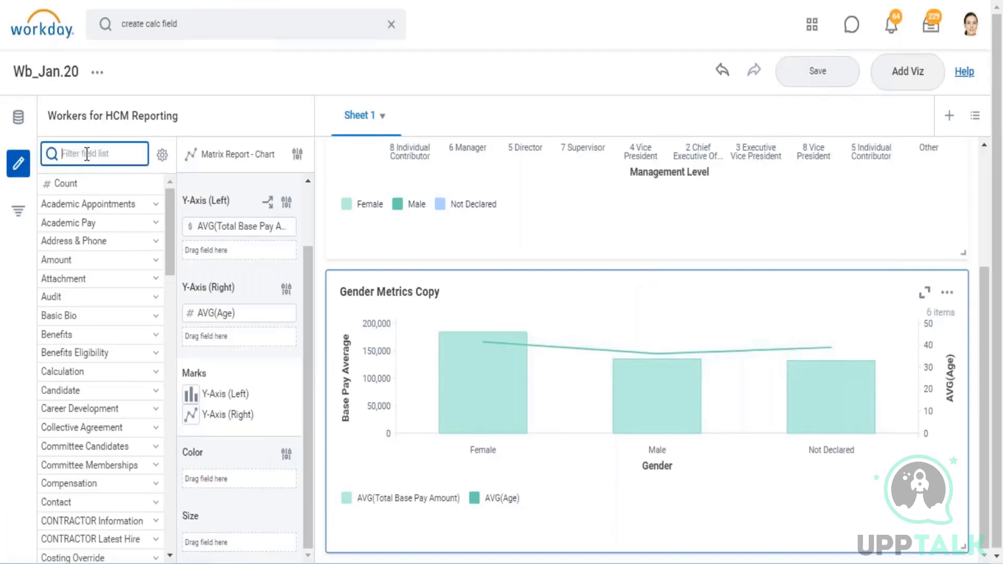
pyautogui.write('management level')
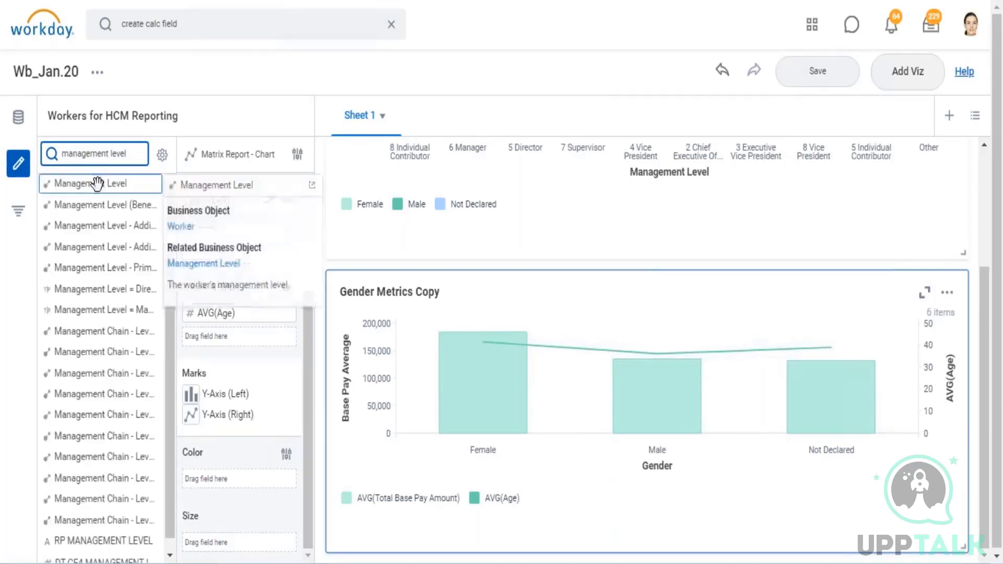
pyautogui.moveTo(96, 185); pyautogui.dragTo(227, 491)
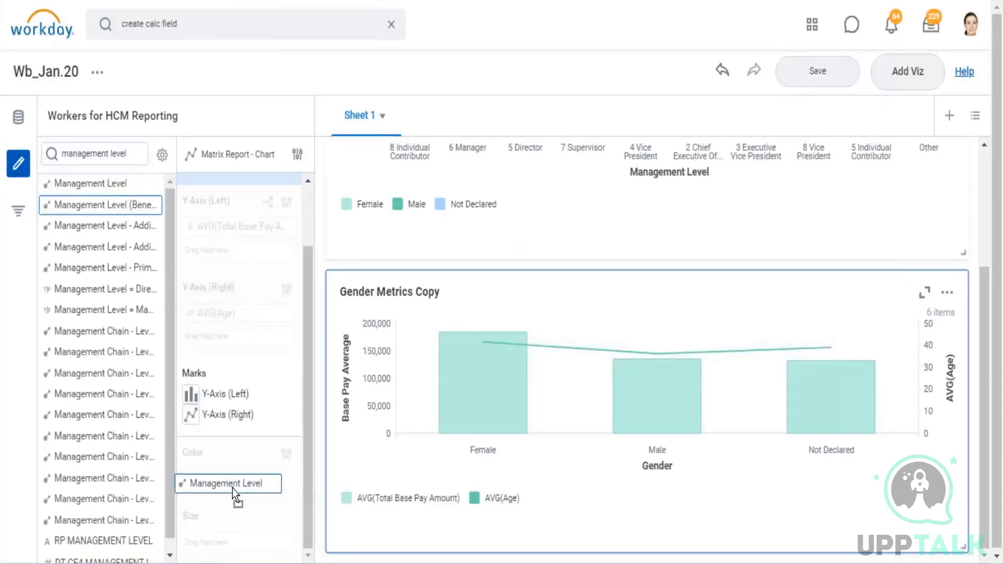
pyautogui.moveTo(239, 487); pyautogui.dragTo(253, 487)
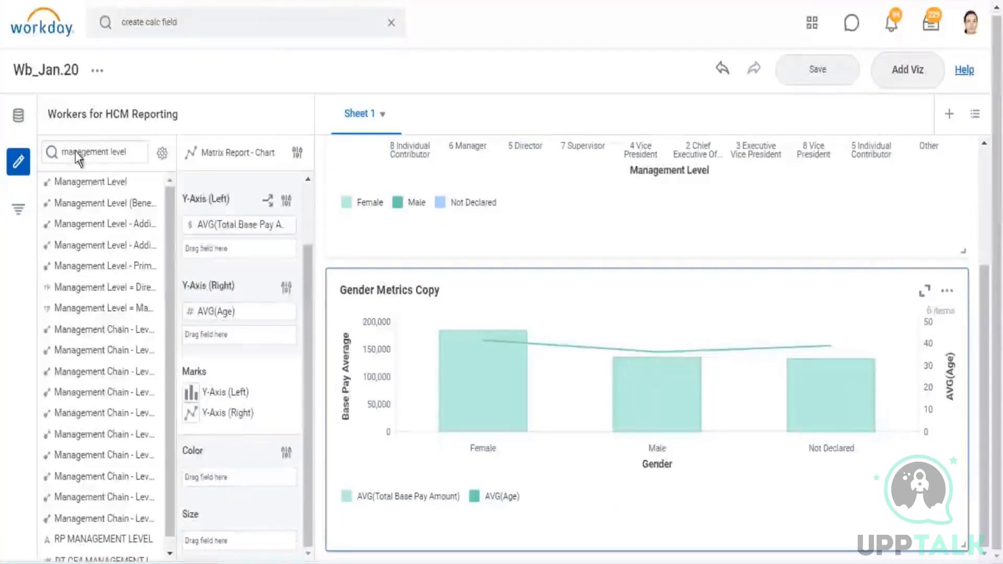
pyautogui.click(88, 184)
pyautogui.moveTo(88, 184); pyautogui.dragTo(224, 485)
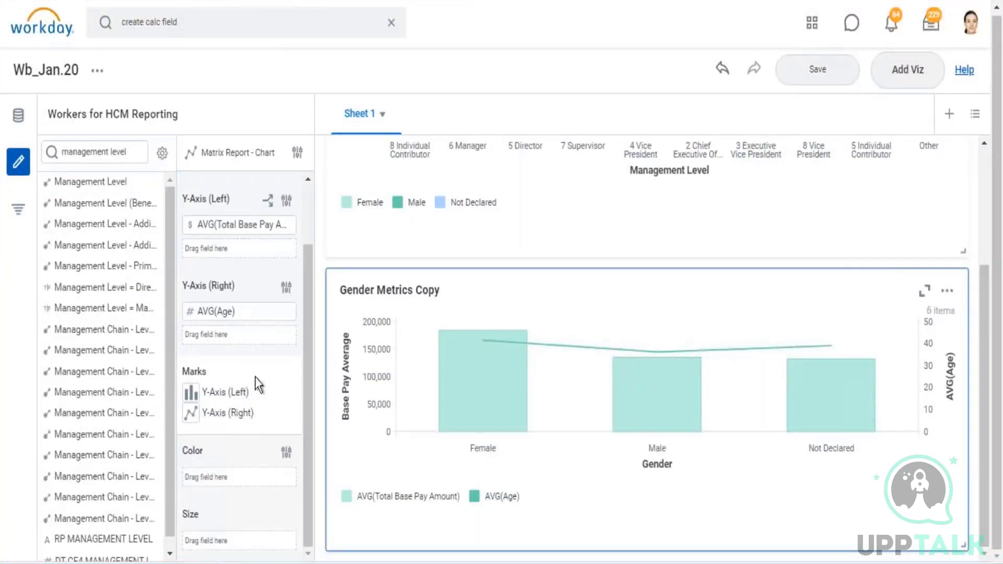
# - Save the changes to the Wb_Jan.20 discovery board
pyautogui.scroll(-1, 132, 298)
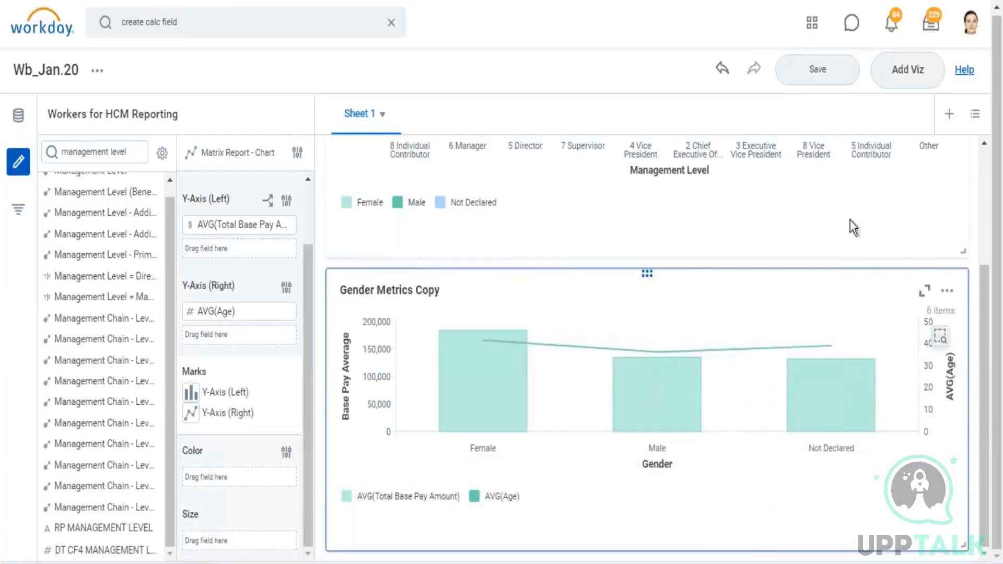
pyautogui.click(812, 69)
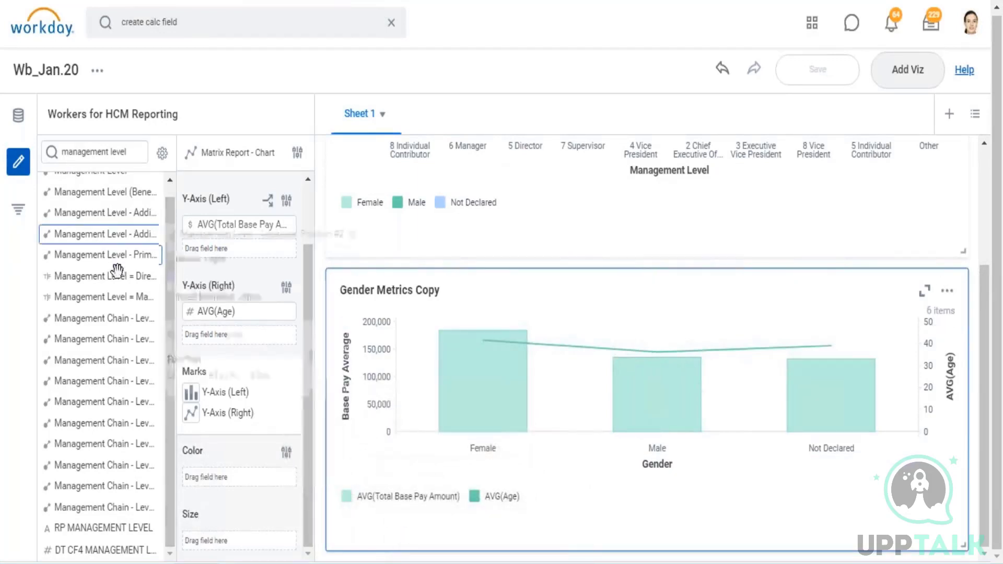
pyautogui.scroll(1, 134, 281)
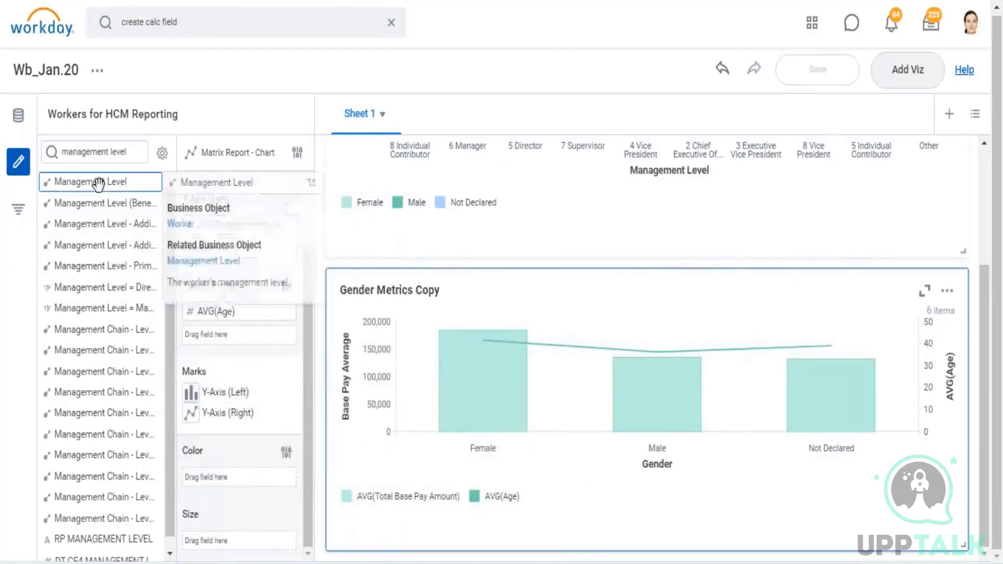
pyautogui.moveTo(274, 329); pyautogui.dragTo(252, 252)
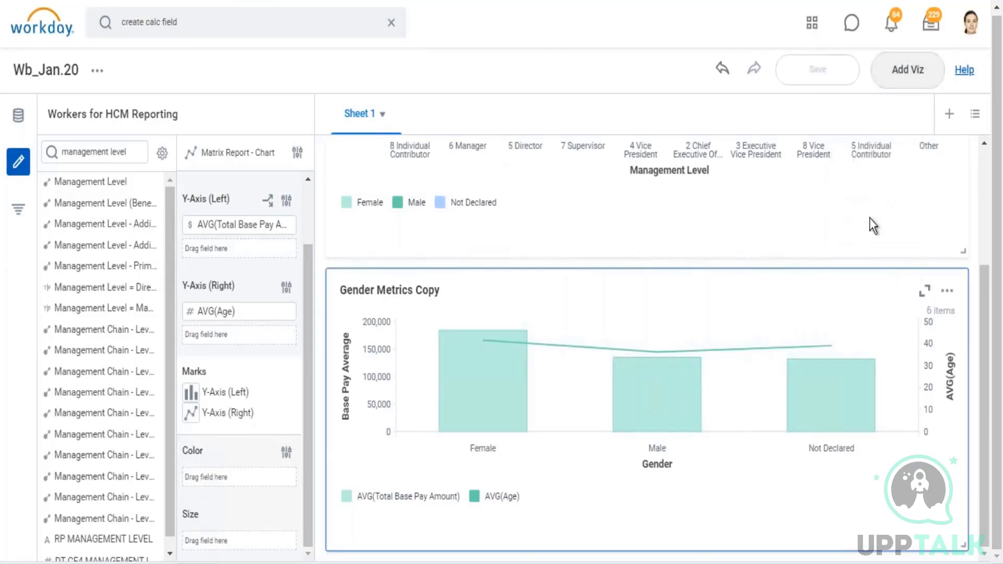
# - Duplicate the Gender Metrics Copy visualization on Sheet 1
pyautogui.scroll(3, 870, 224)
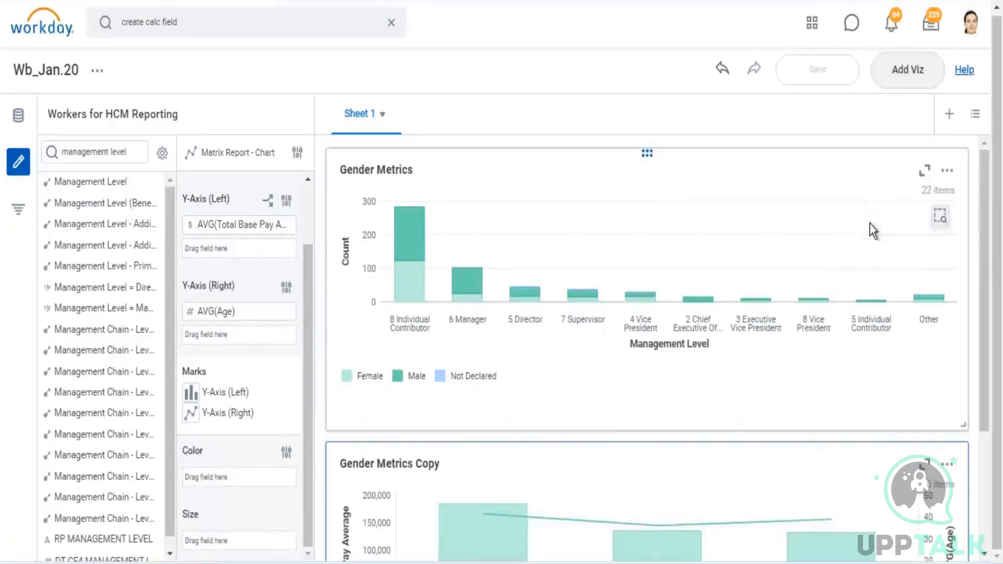
pyautogui.scroll(-3, 871, 235)
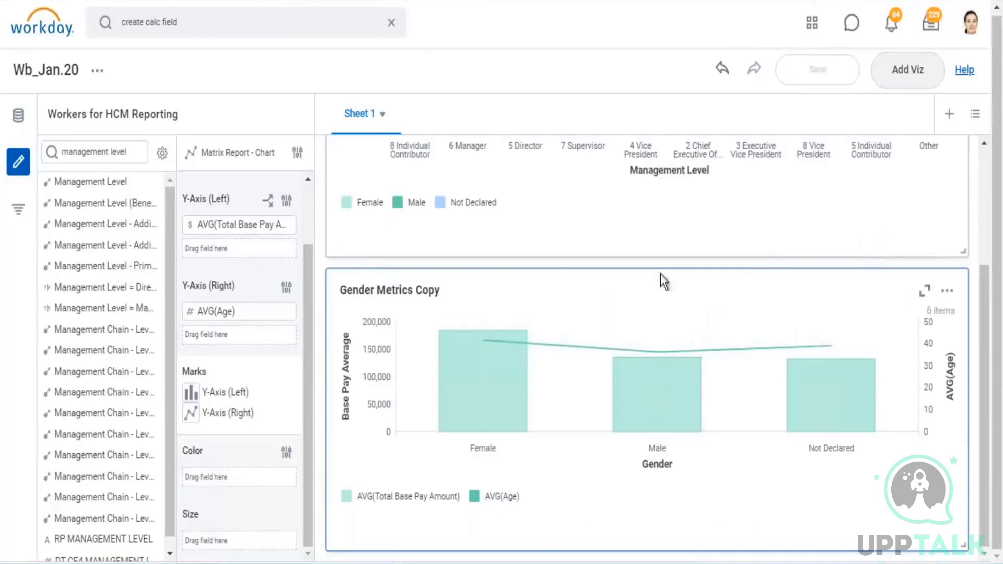
pyautogui.click(951, 292)
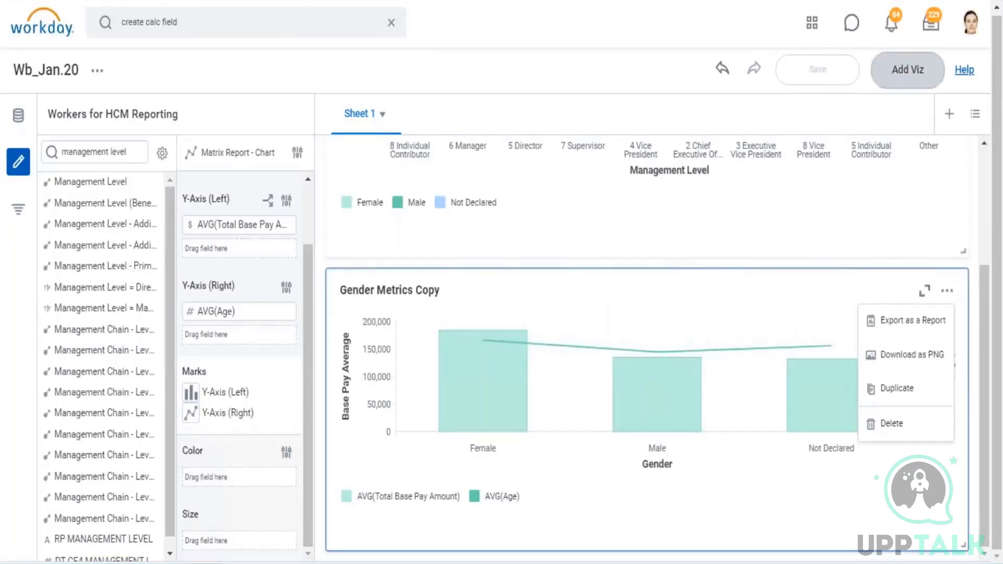
pyautogui.click(910, 396)
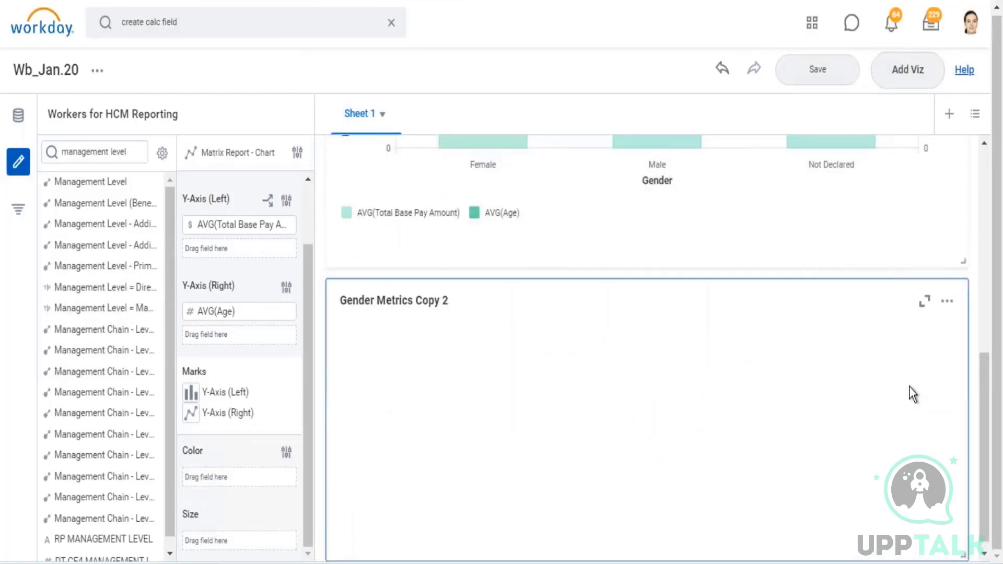
# - Save the Wb_Jan.20 discovery board with the duplicated visualization
pyautogui.click(827, 78)
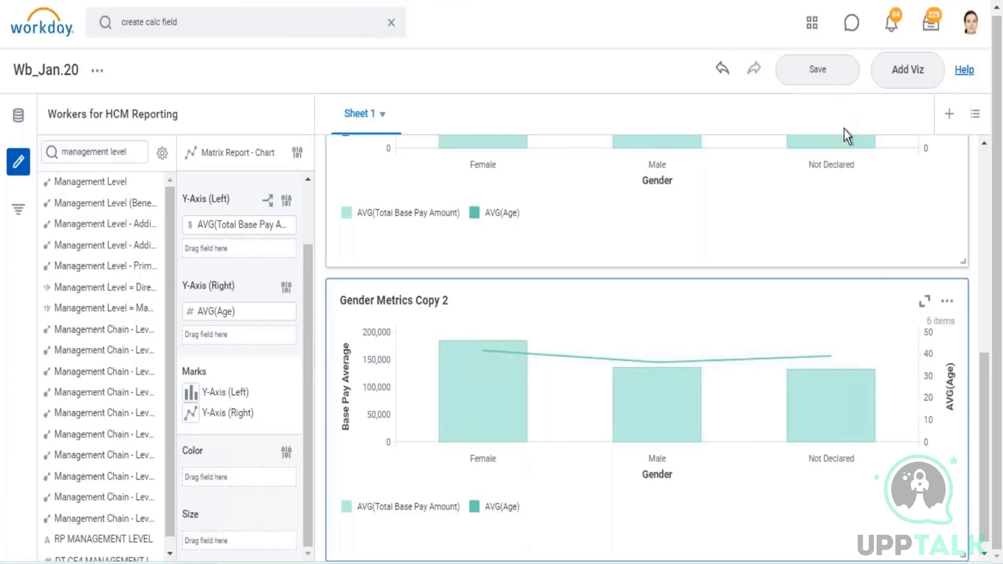
pyautogui.moveTo(845, 137)
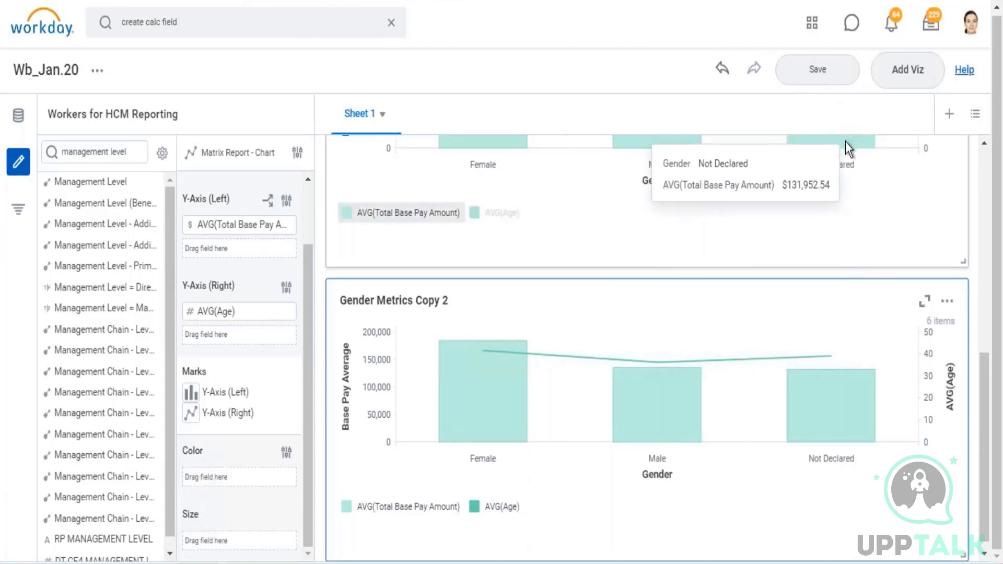
pyautogui.click(441, 304)
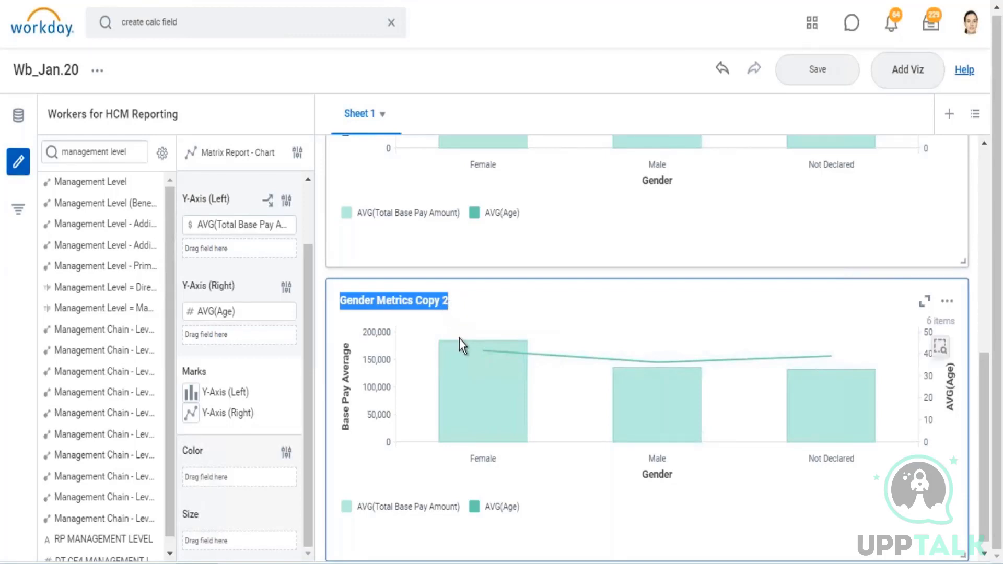
pyautogui.moveTo(466, 349)
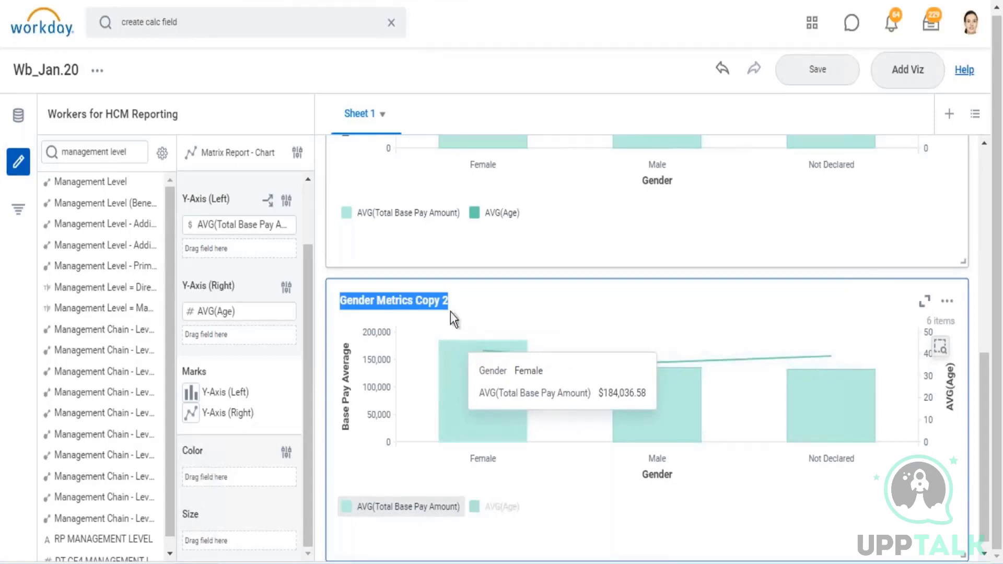
pyautogui.scroll(2, 464, 337)
pyautogui.scroll(2, 465, 339)
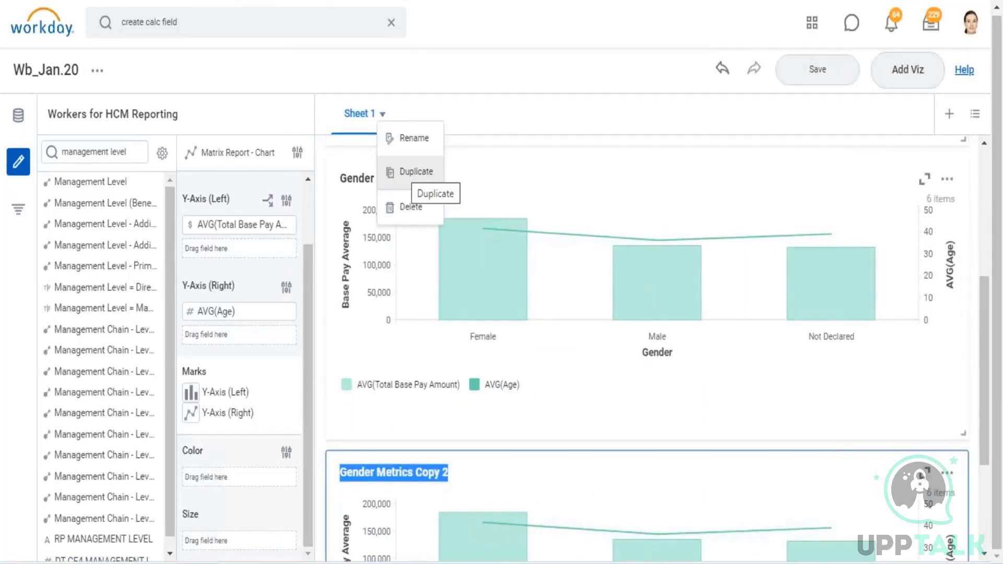
pyautogui.click(532, 105)
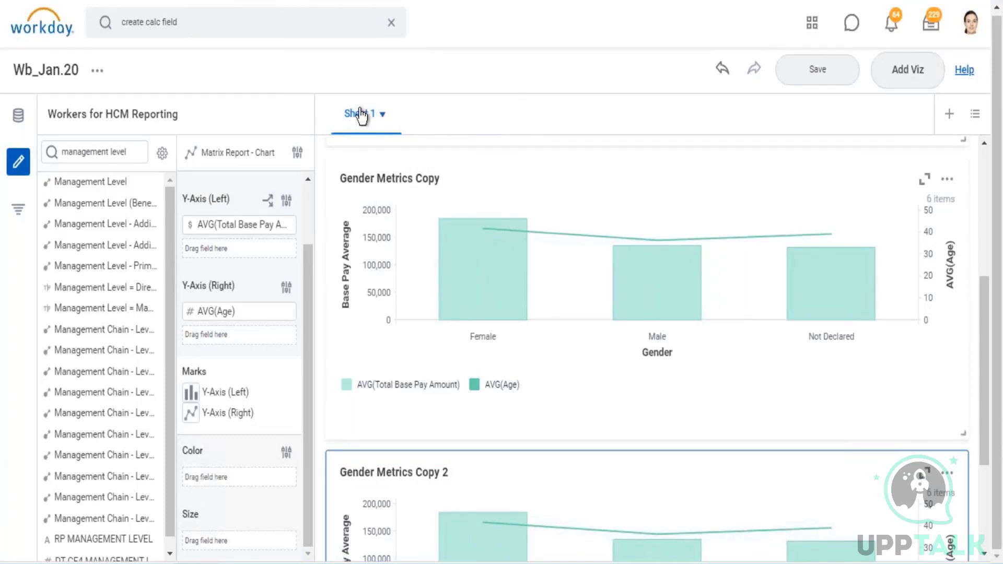
pyautogui.click(383, 115)
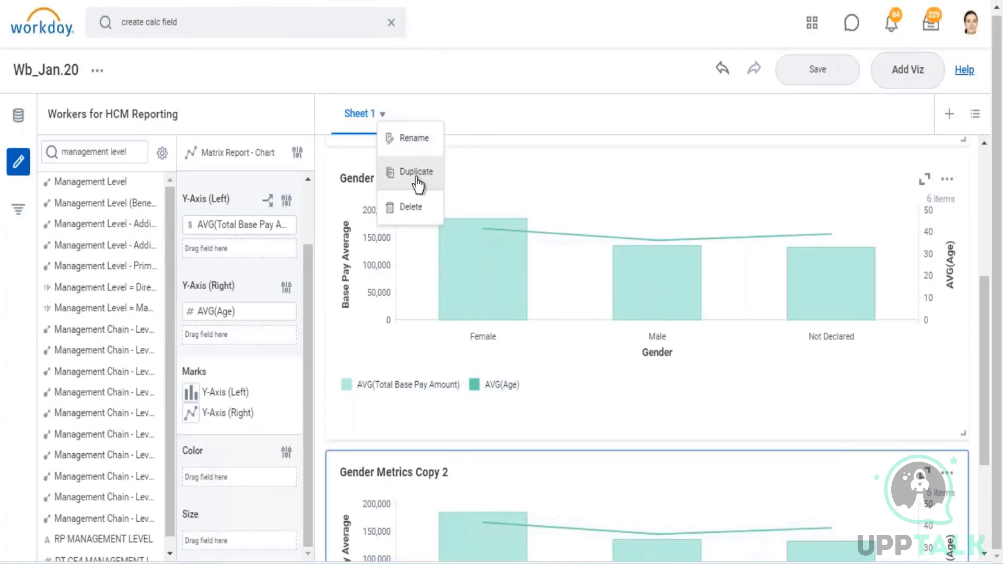
# - Add an empty second sheet to the discovery board and delete it again
pyautogui.click(949, 116)
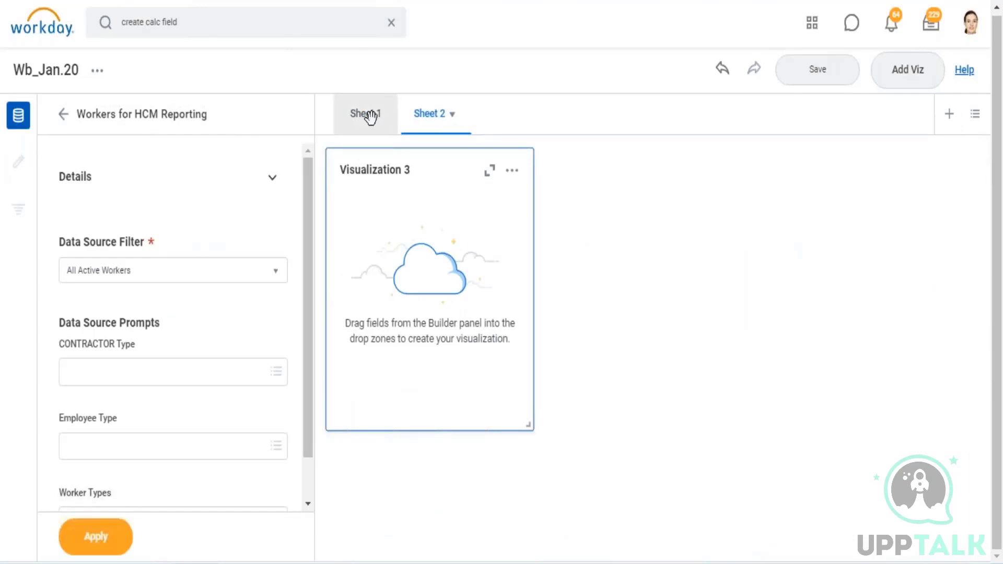
pyautogui.click(371, 117)
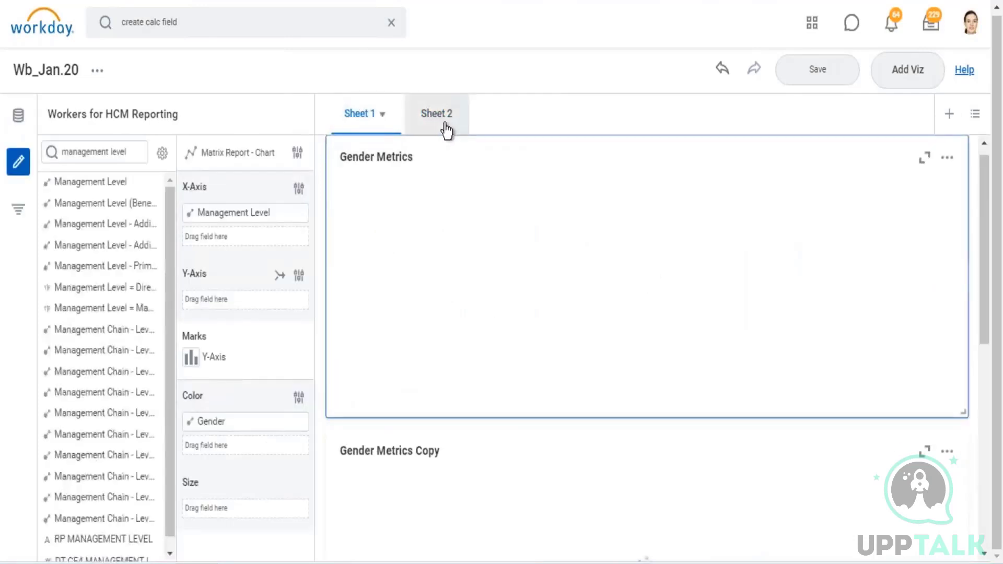
pyautogui.click(455, 123)
pyautogui.click(452, 118)
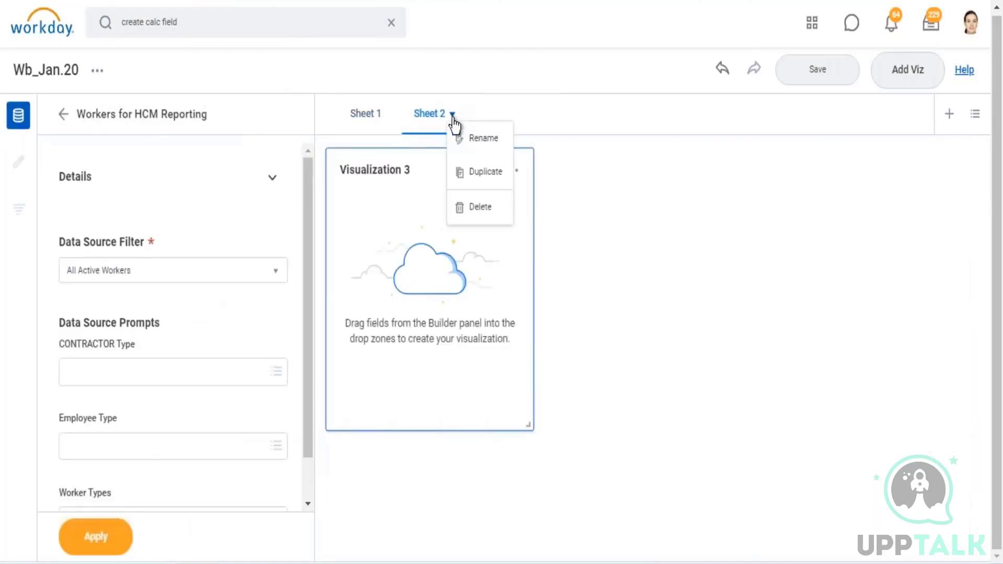
pyautogui.click(479, 208)
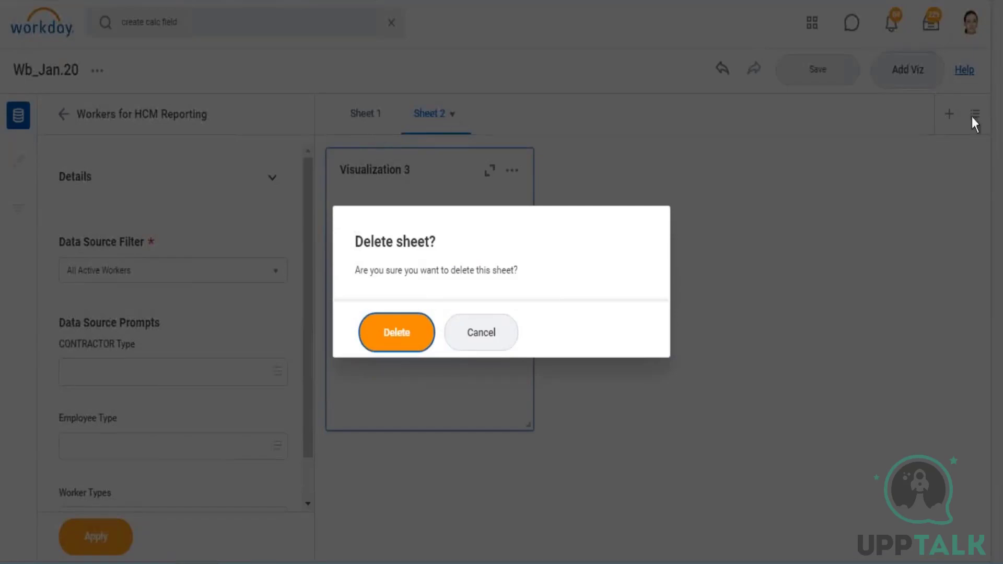
pyautogui.press('Return')
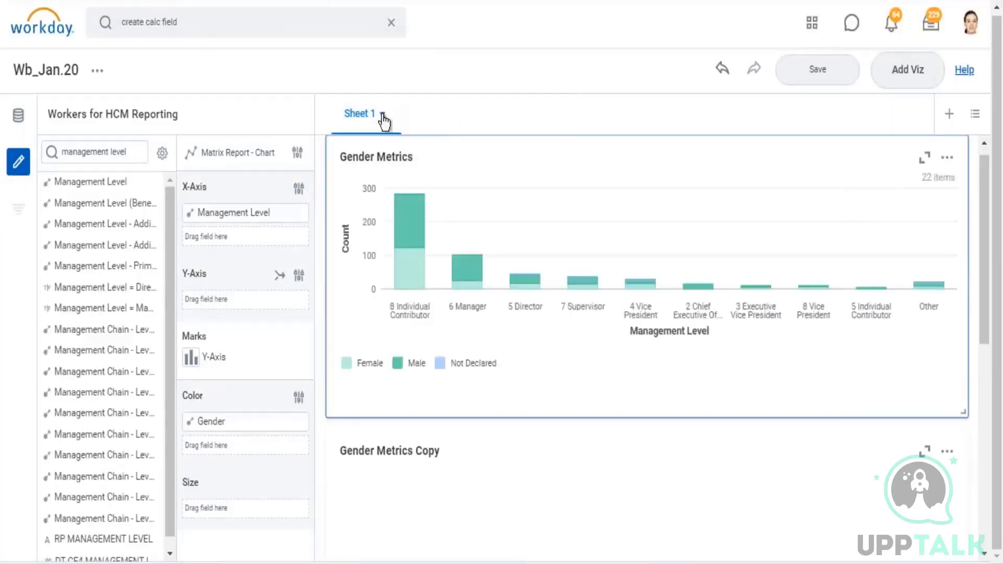
# - Duplicate Sheet 1 with all its visualizations, look through the copy and delete the copied sheet
pyautogui.click(400, 124)
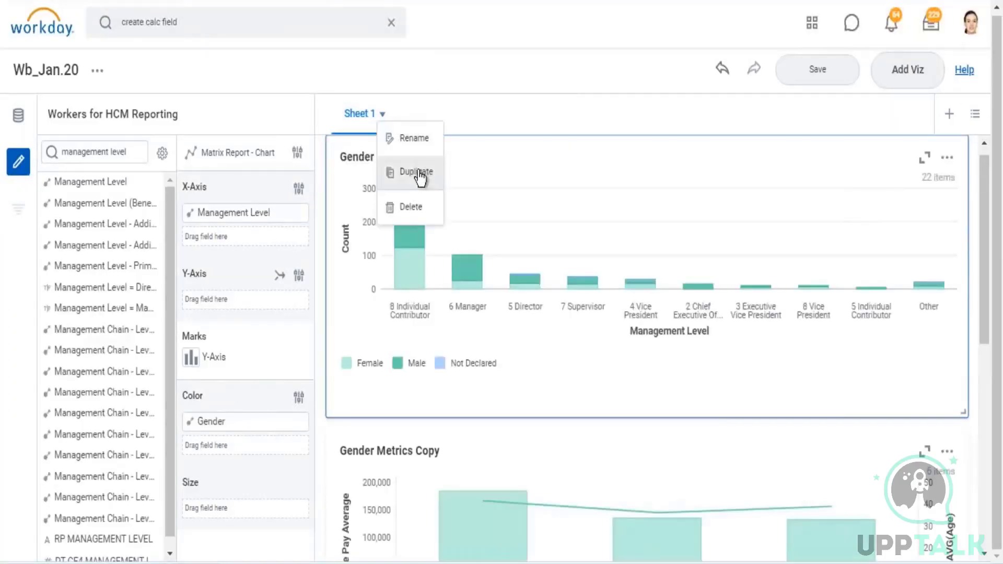
pyautogui.click(393, 163)
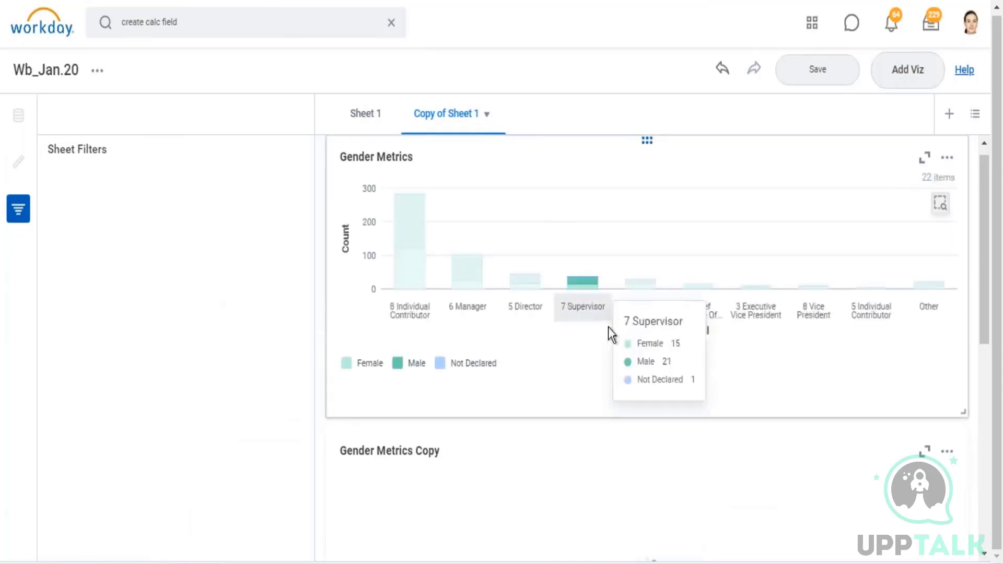
pyautogui.scroll(-9, 608, 327)
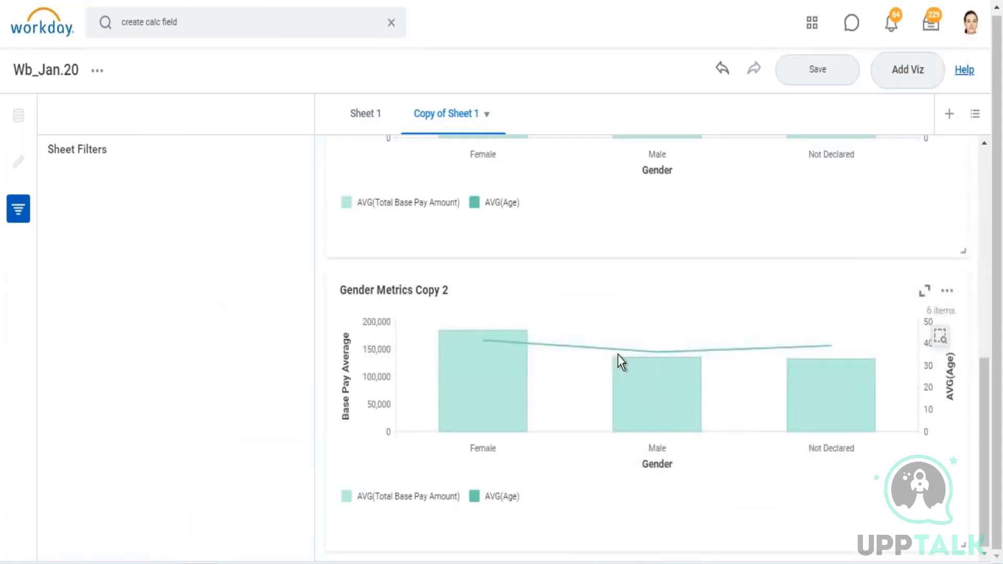
pyautogui.scroll(9, 617, 355)
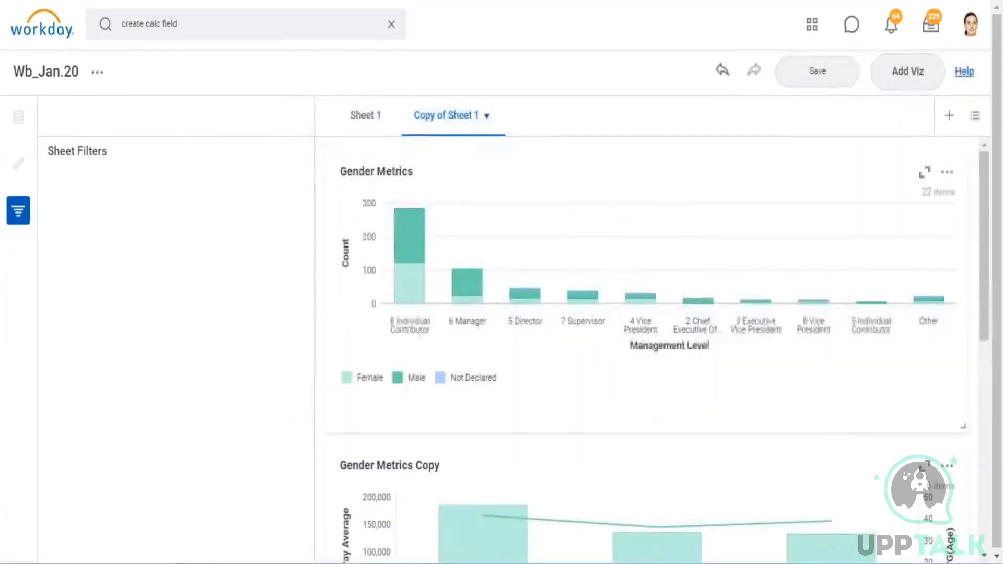
pyautogui.click(486, 115)
pyautogui.click(514, 212)
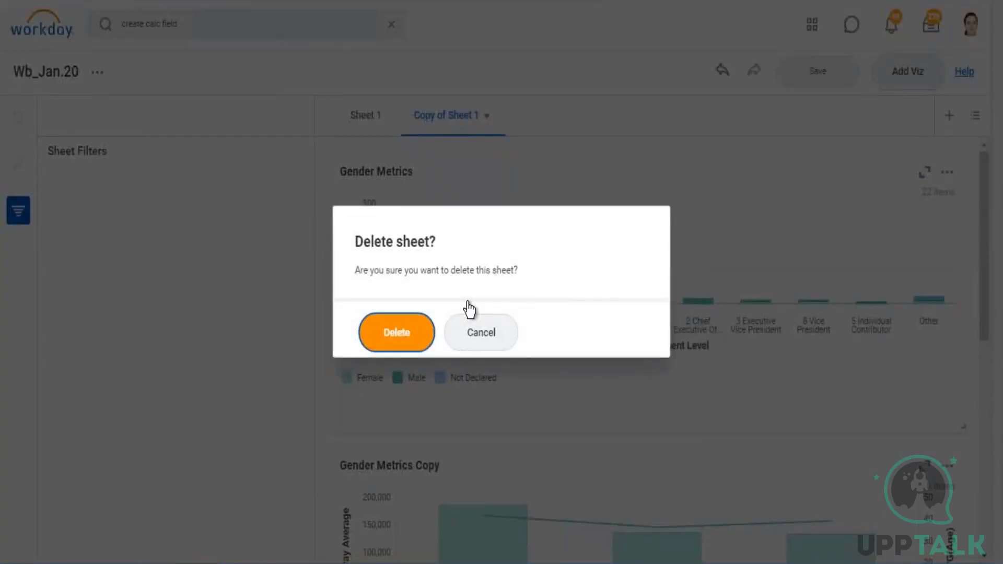
pyautogui.click(397, 332)
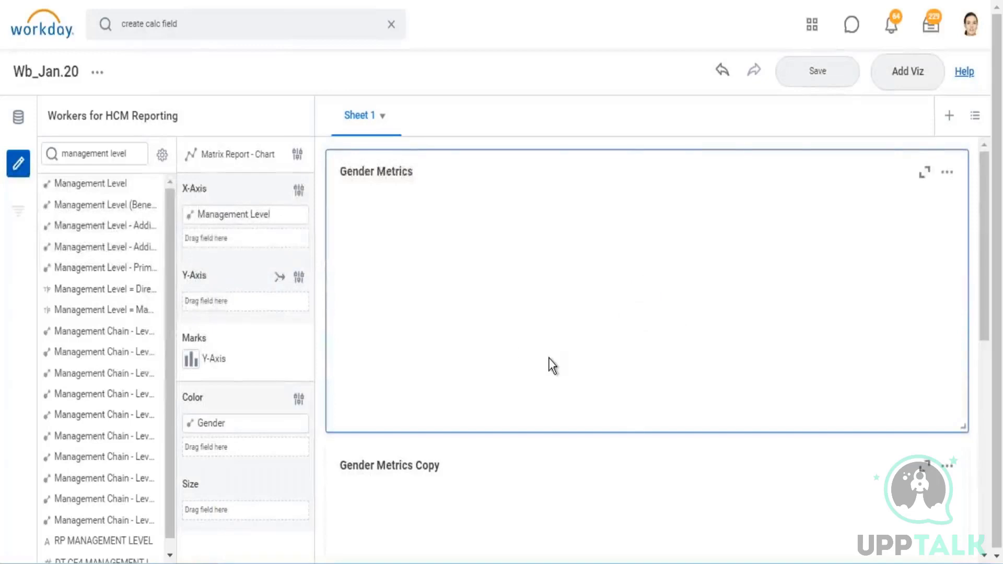
# - Save the Wb_Jan.20 discovery board
pyautogui.scroll(-9, 549, 358)
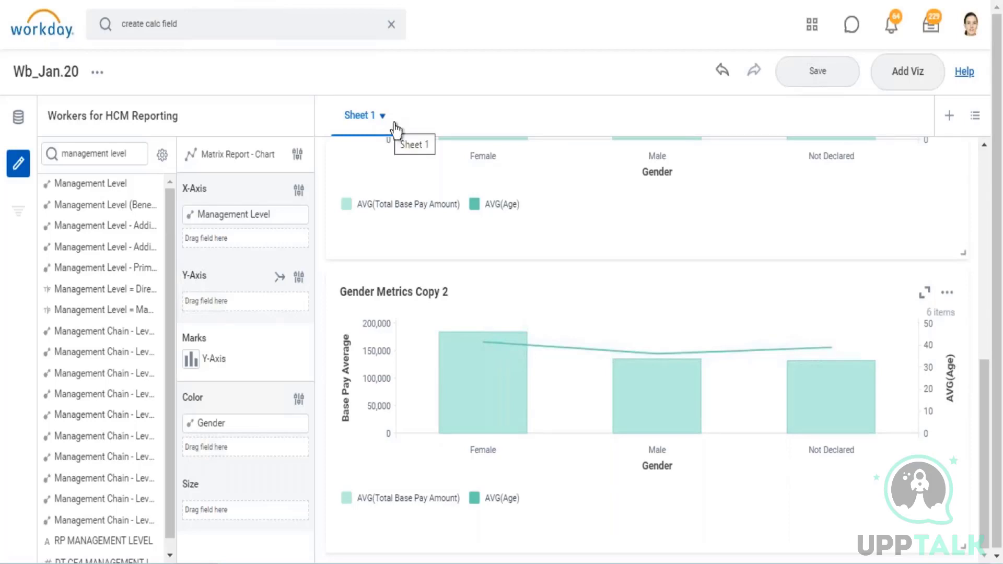
pyautogui.click(807, 75)
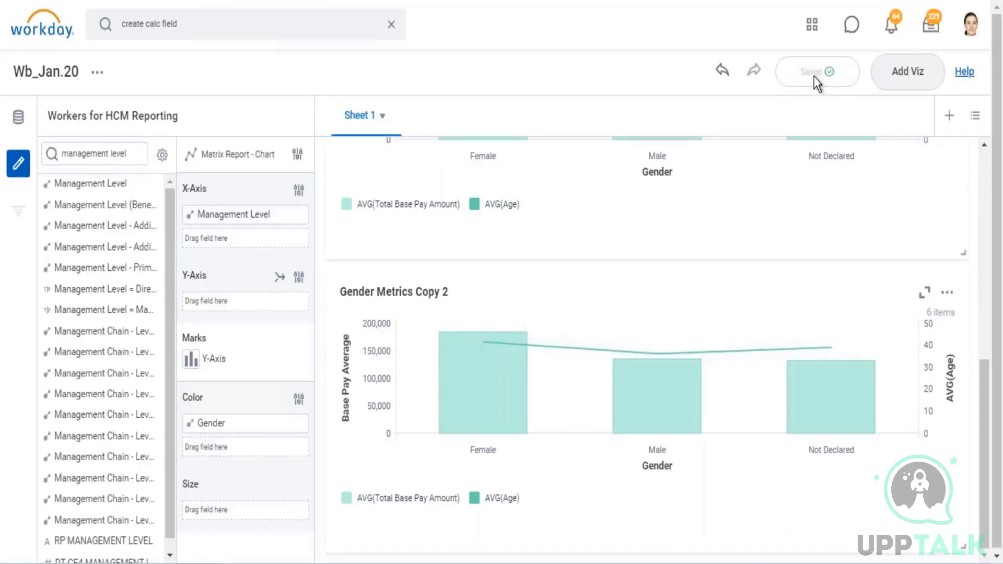
# - Open Drive, find the Discovery Board file modified 01/24/2021 and view the file actions available for it
pyautogui.click(971, 37)
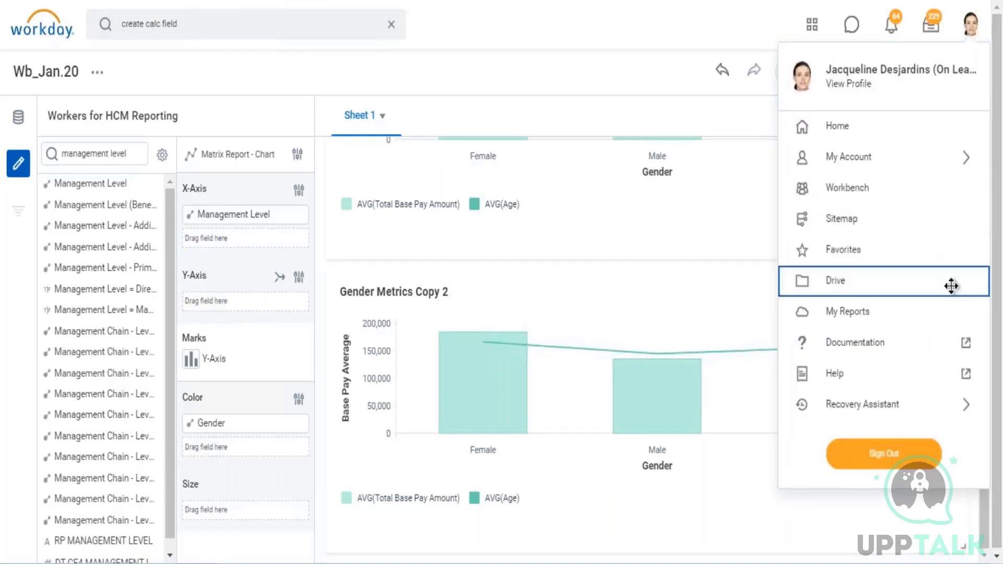
pyautogui.click(952, 287)
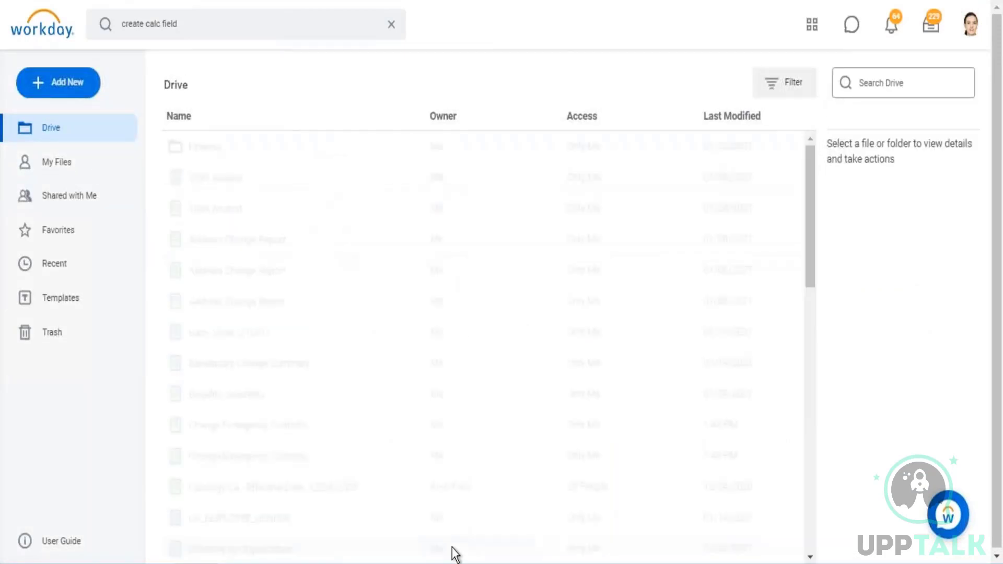
pyautogui.scroll(-6, 436, 355)
pyautogui.scroll(-5, 418, 347)
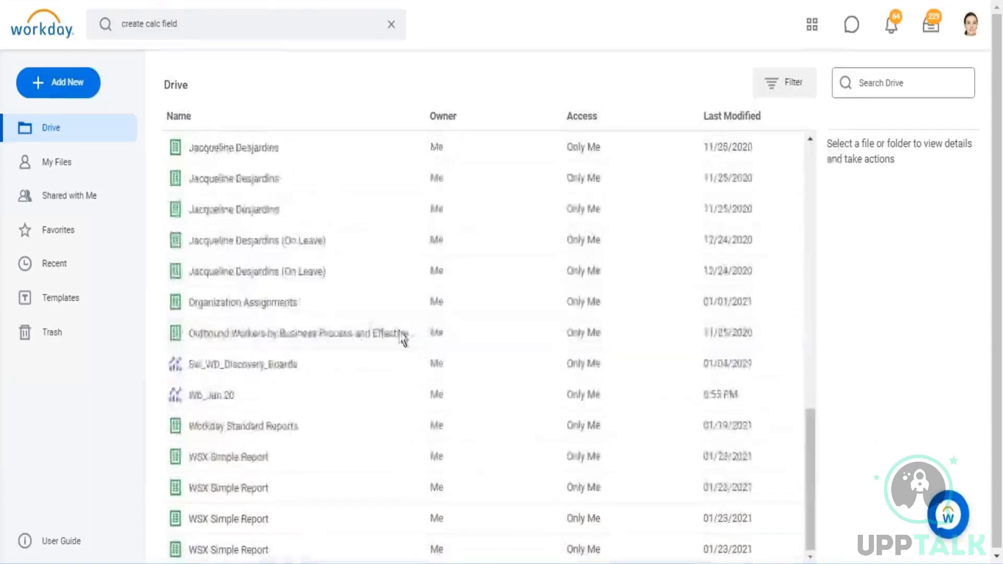
pyautogui.scroll(4, 340, 324)
pyautogui.scroll(5, 248, 345)
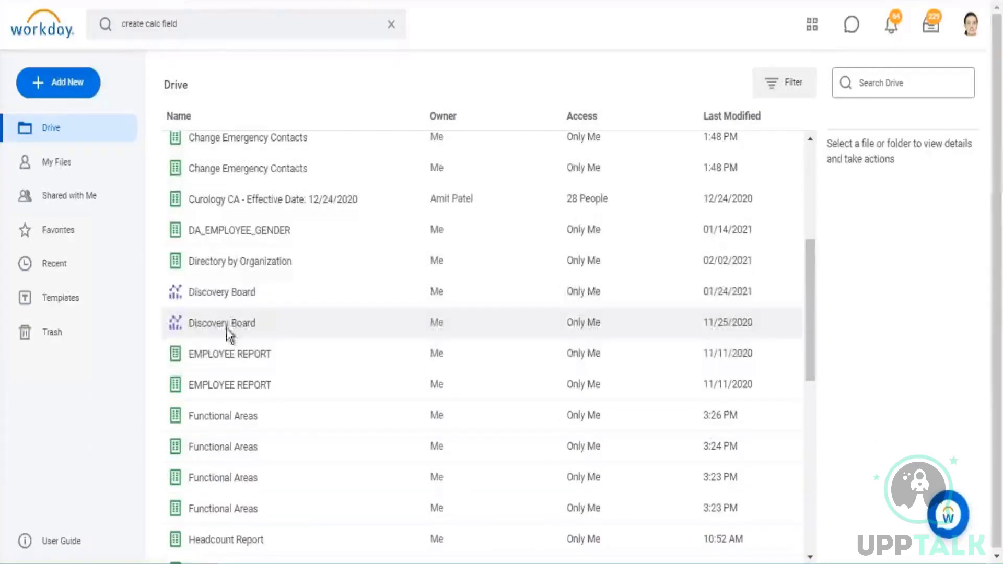
pyautogui.rightClick(222, 296)
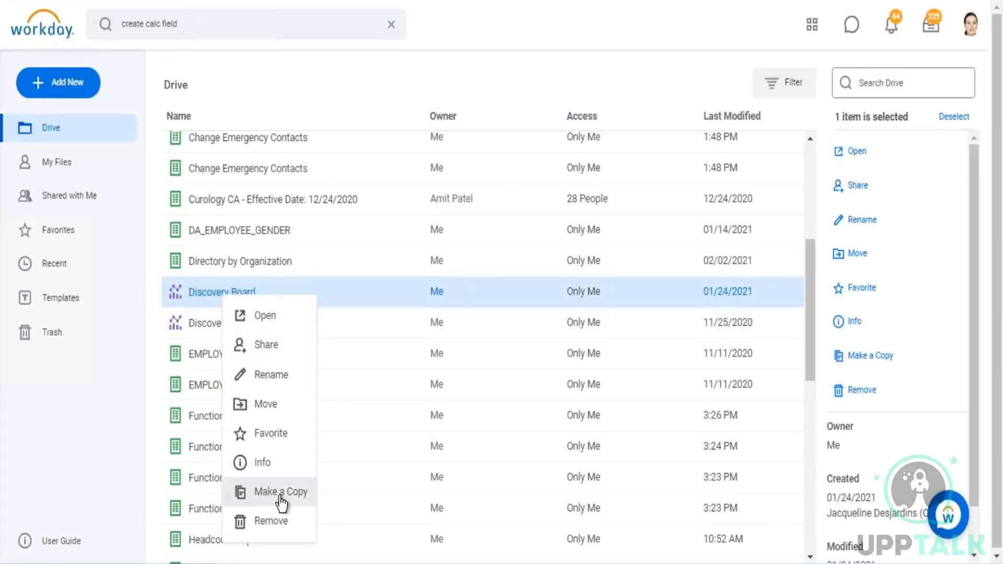
pyautogui.click(276, 526)
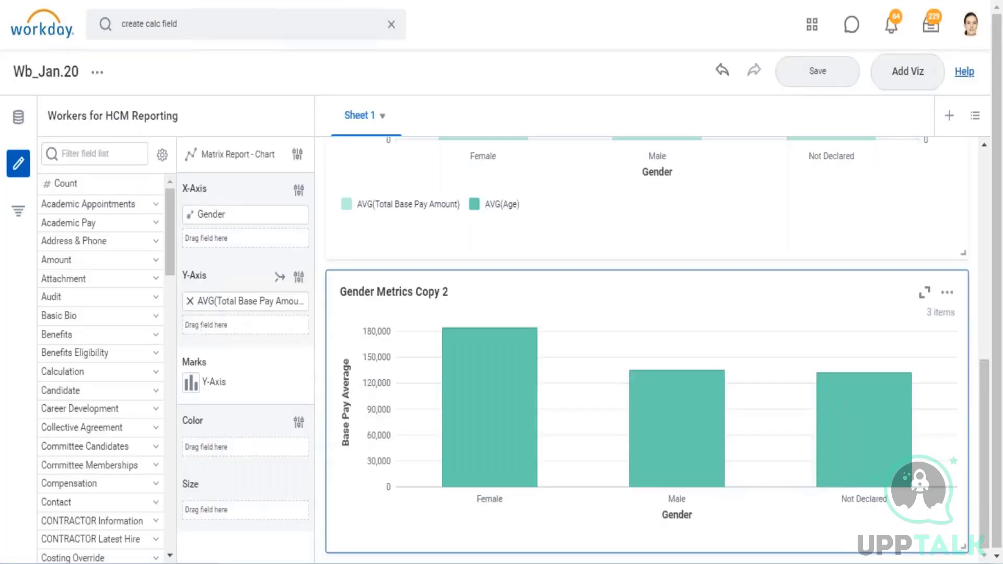
# - Remove AVG(Total Base Pay Amount) from the Y-Axis of Gender Metrics Copy 2 on Sheet 1
pyautogui.moveTo(192, 309)
pyautogui.moveTo(523, 366)
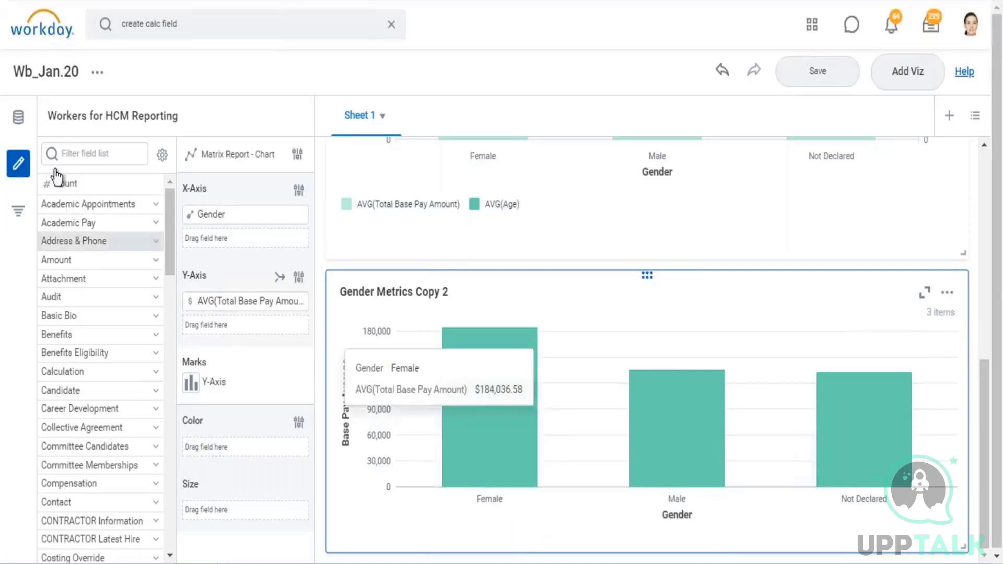
pyautogui.moveTo(59, 183)
pyautogui.moveTo(65, 180); pyautogui.dragTo(239, 464)
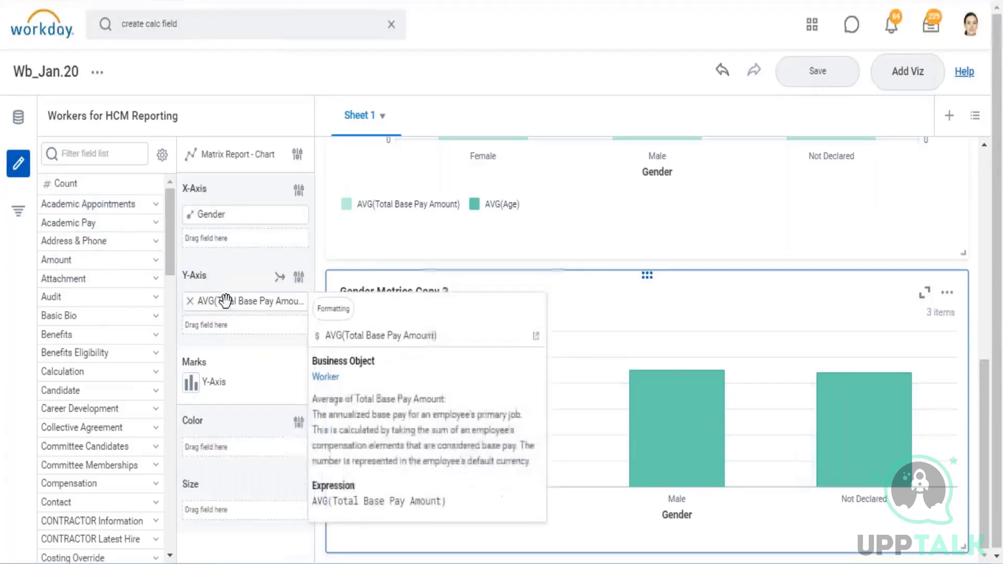
pyautogui.moveTo(236, 457); pyautogui.dragTo(196, 312)
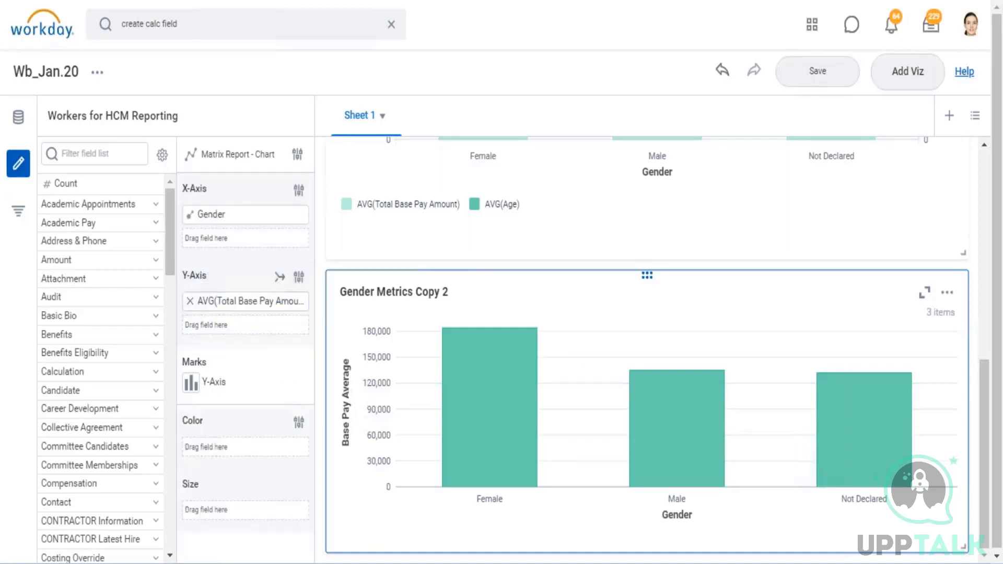
pyautogui.click(190, 301)
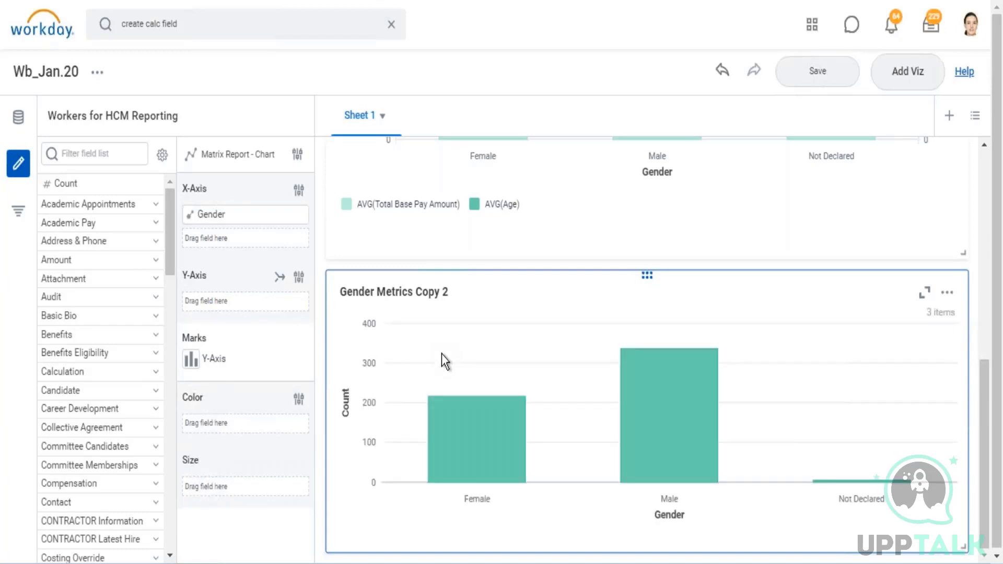
# - Examine the Count field's description and the worker counts per gender in Gender Metrics Copy 2
pyautogui.click(67, 184)
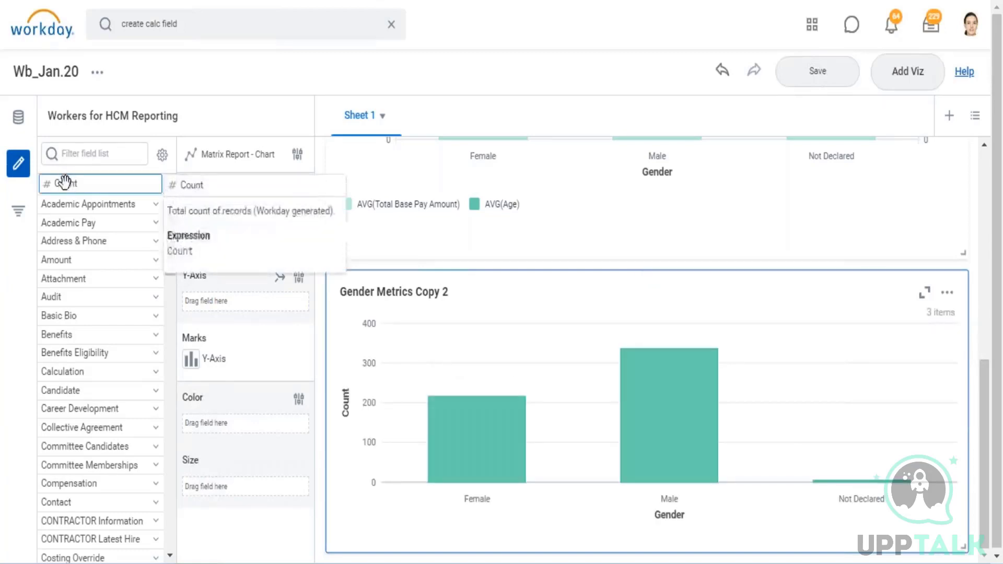
pyautogui.moveTo(208, 427); pyautogui.dragTo(241, 455)
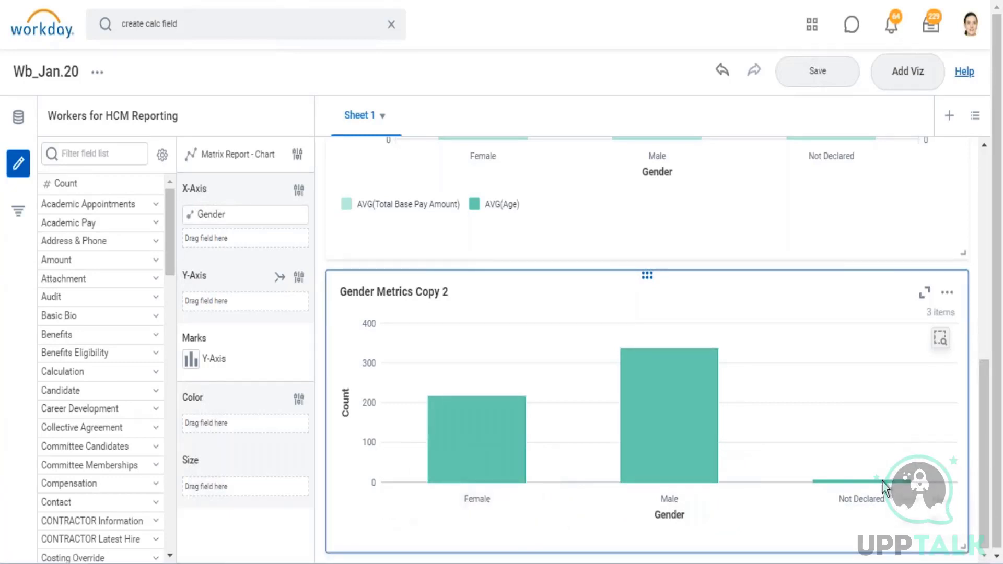
pyautogui.moveTo(881, 491)
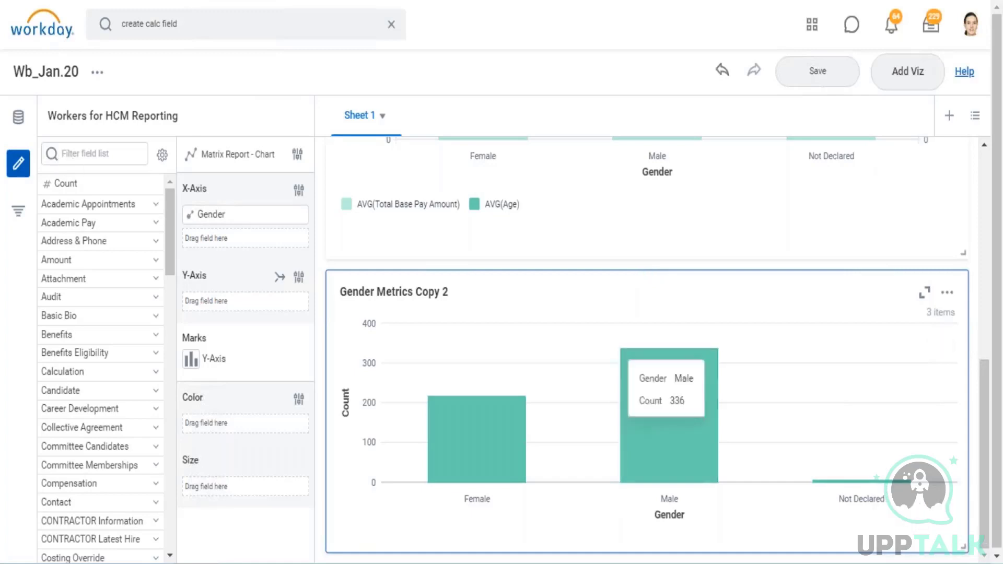
# - Find the Management Level field and try to assign it to Size in Gender Metrics Copy 2
pyautogui.click(76, 153)
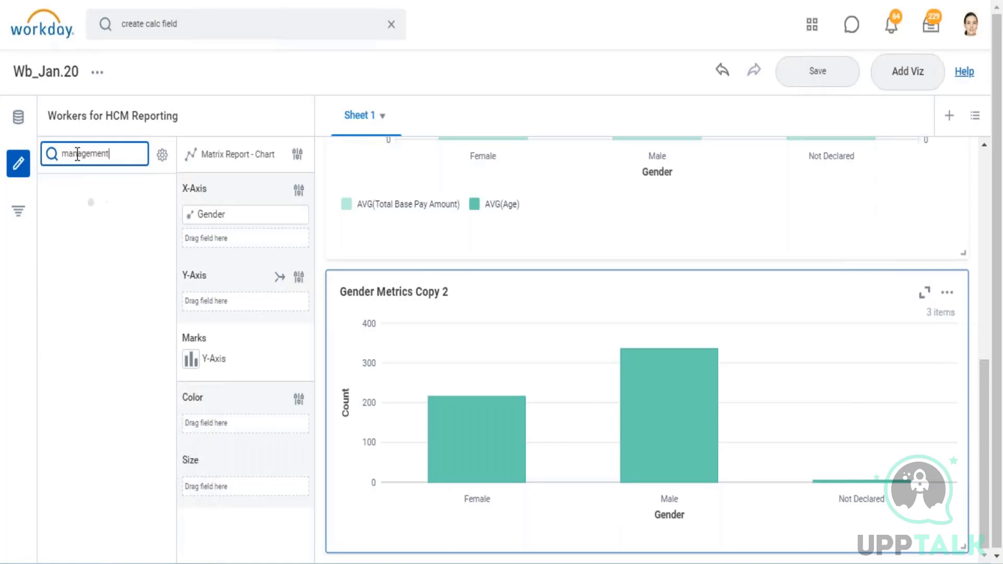
pyautogui.write('leve')
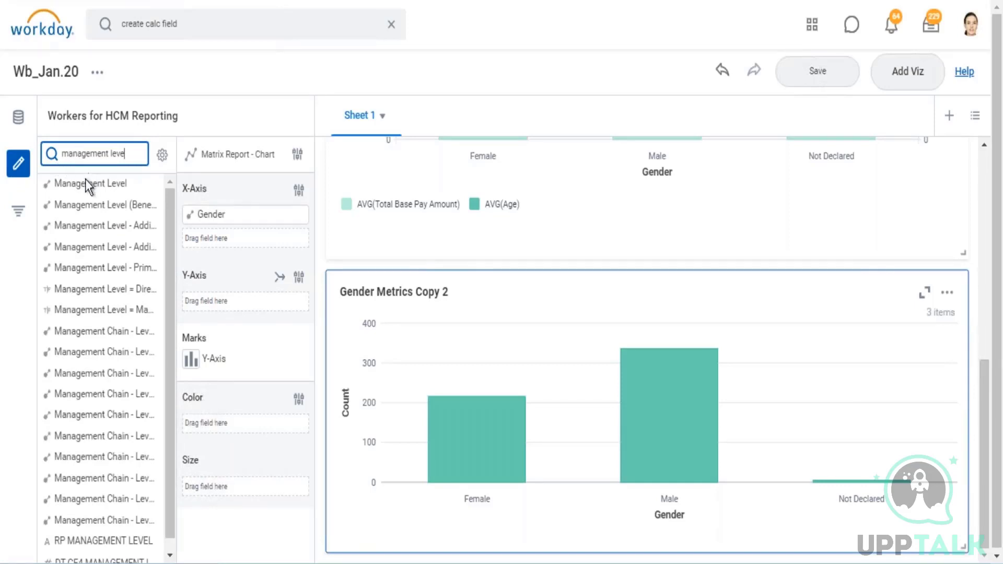
pyautogui.moveTo(85, 183); pyautogui.dragTo(255, 483)
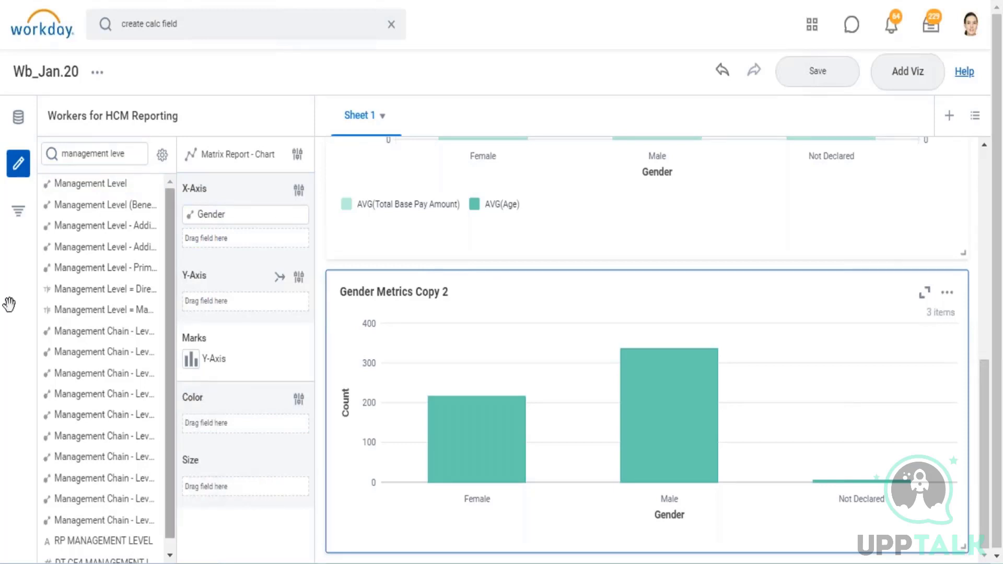
pyautogui.scroll(-1, 120, 360)
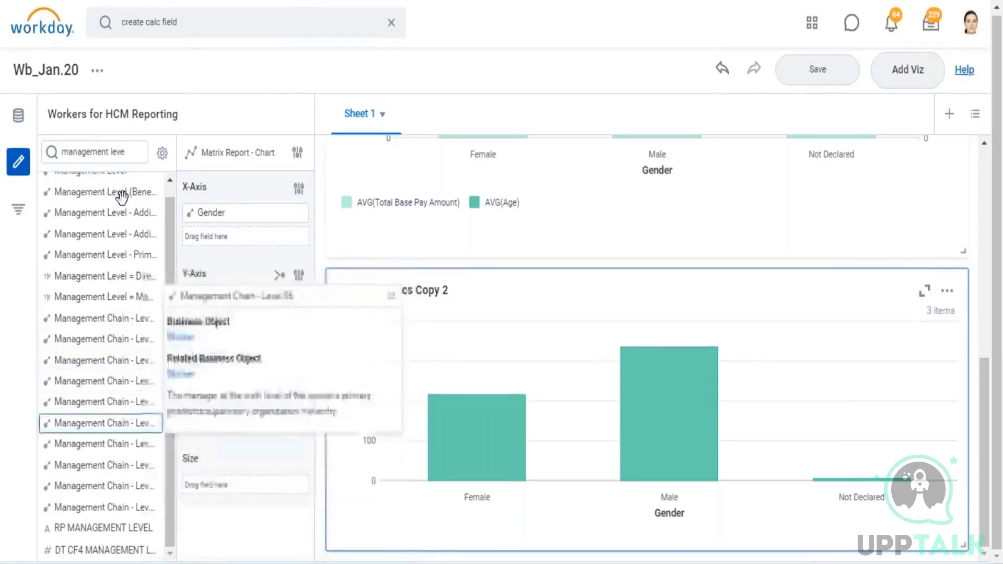
pyautogui.scroll(1, 116, 197)
pyautogui.click(148, 159)
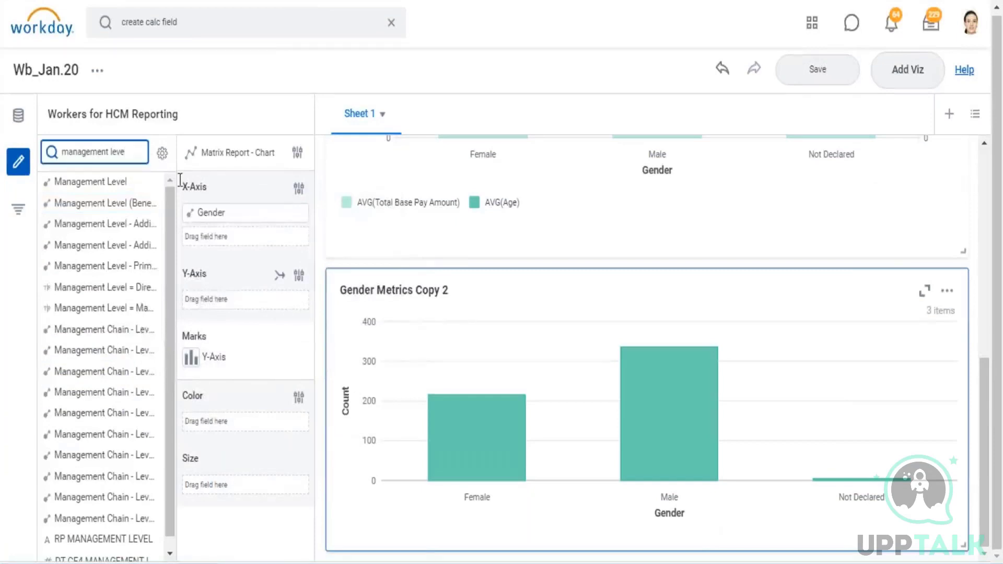
# - Remove Gender from the X-Axis of Gender Metrics Copy 2, then find the field again and put it back
pyautogui.moveTo(205, 215)
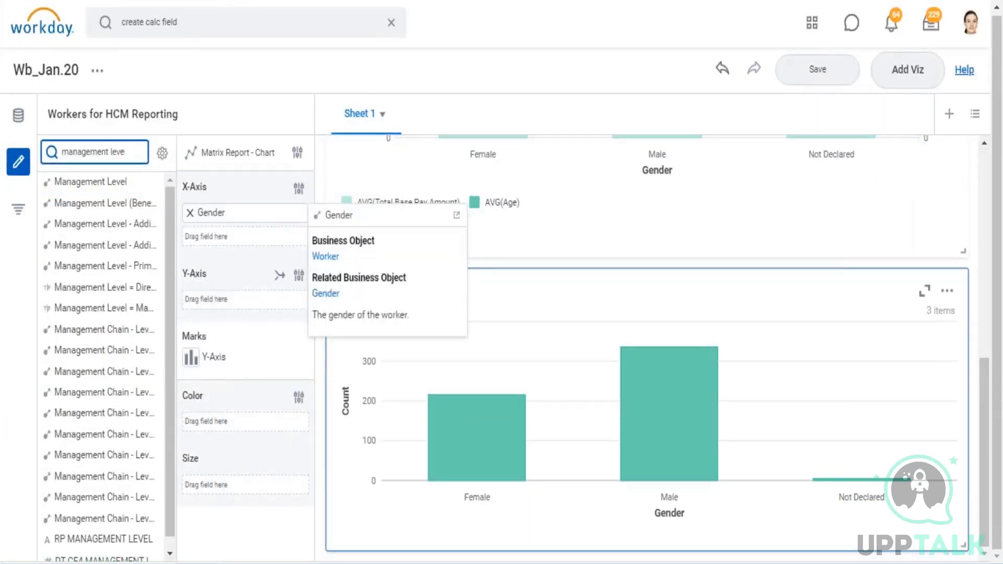
pyautogui.click(190, 214)
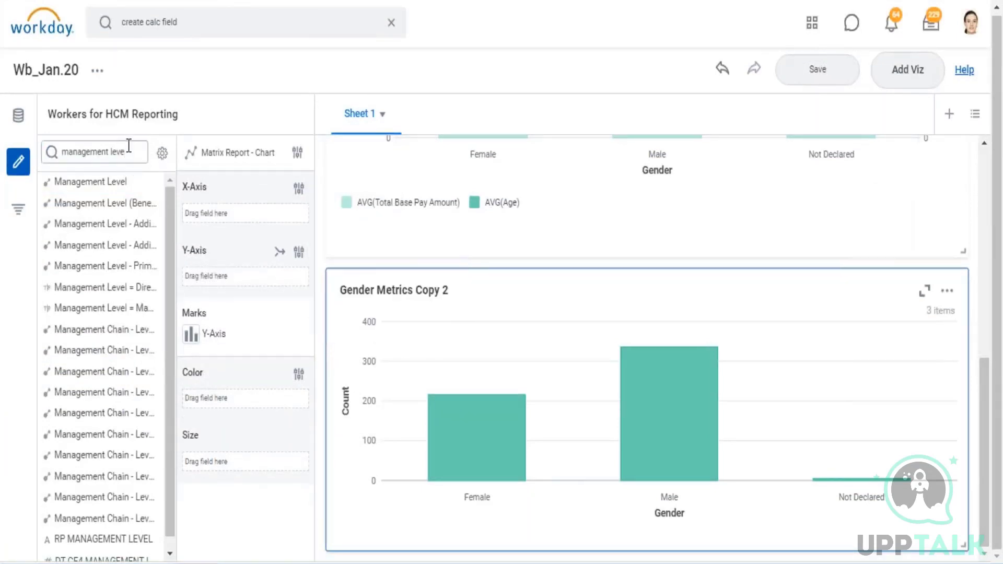
pyautogui.hotkey('ctrl', 'a')
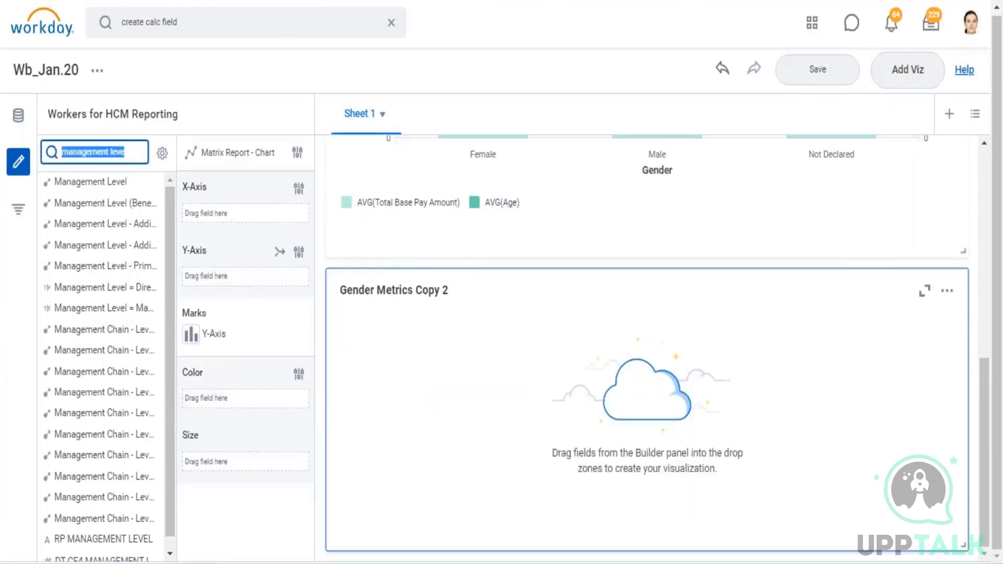
pyautogui.write('gender')
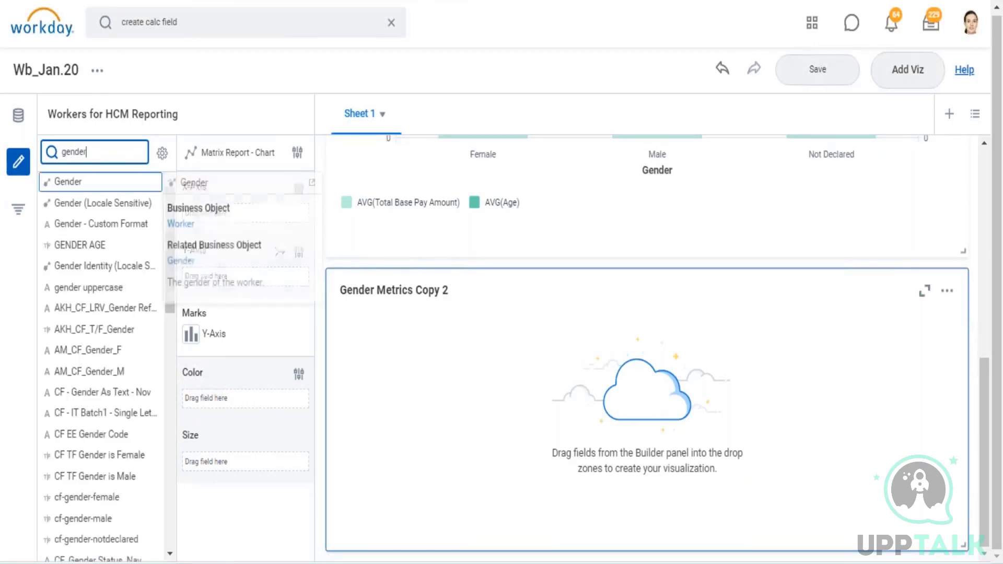
pyautogui.moveTo(66, 183); pyautogui.dragTo(220, 220)
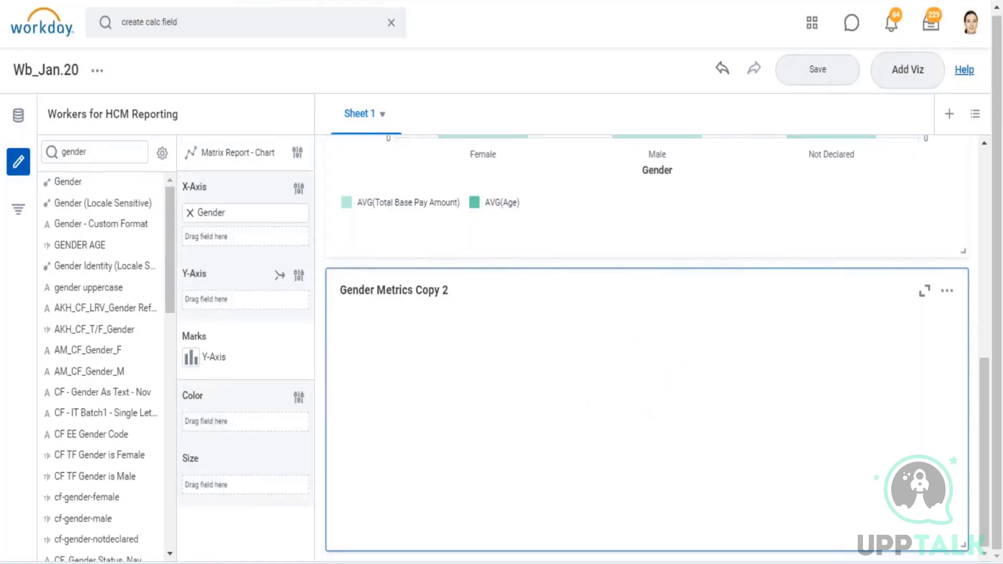
pyautogui.moveTo(193, 223)
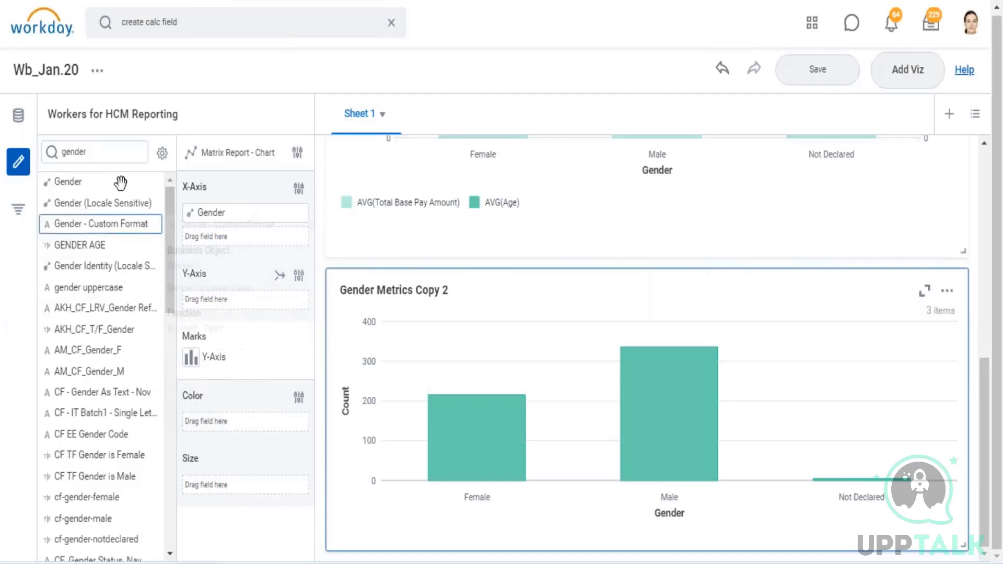
pyautogui.moveTo(81, 245)
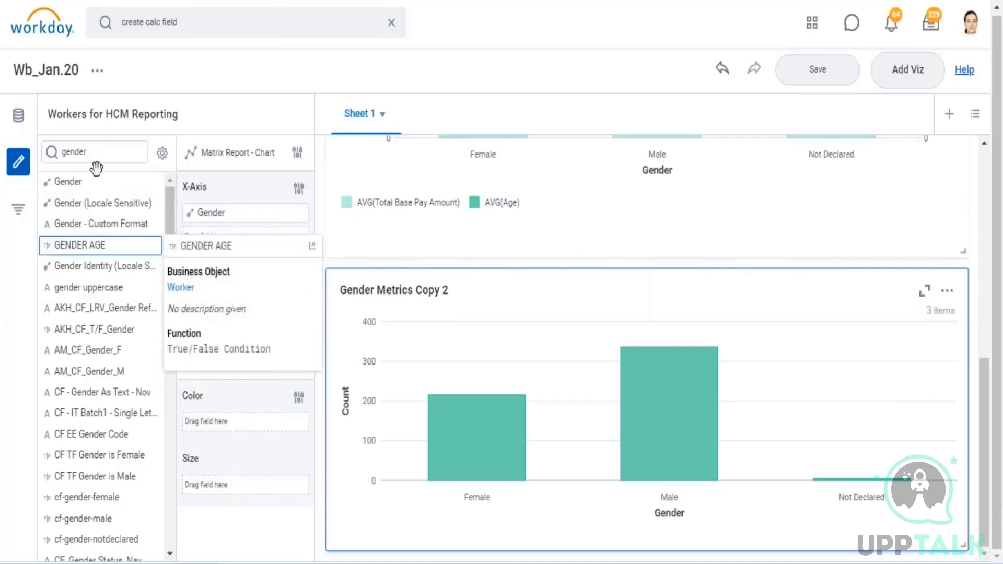
# - Clear the field filter and try to assign Age and its aggregations from Basic Bio to Size
pyautogui.click(118, 151)
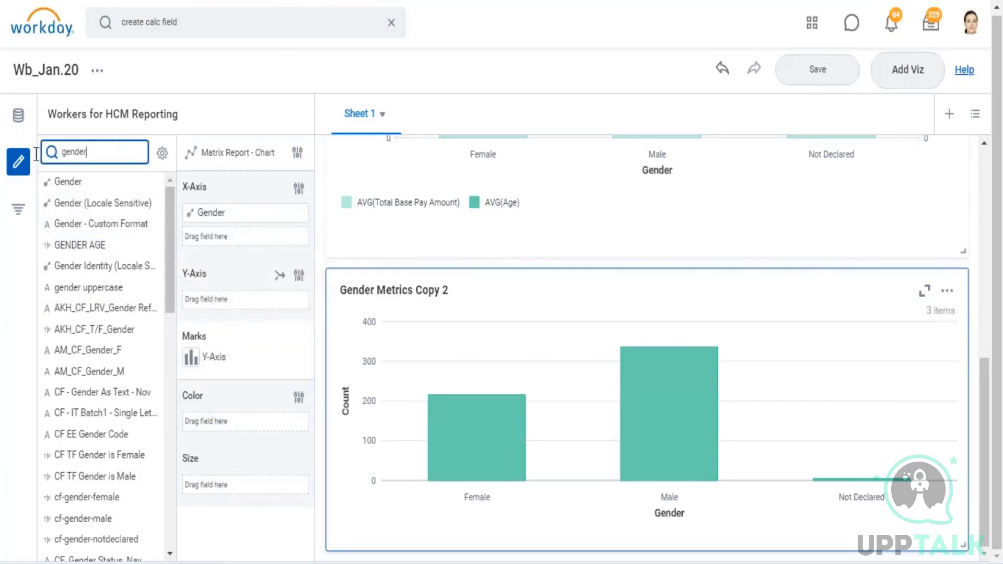
pyautogui.hotkey('ctrl', 'a')
pyautogui.press('BackSpace')
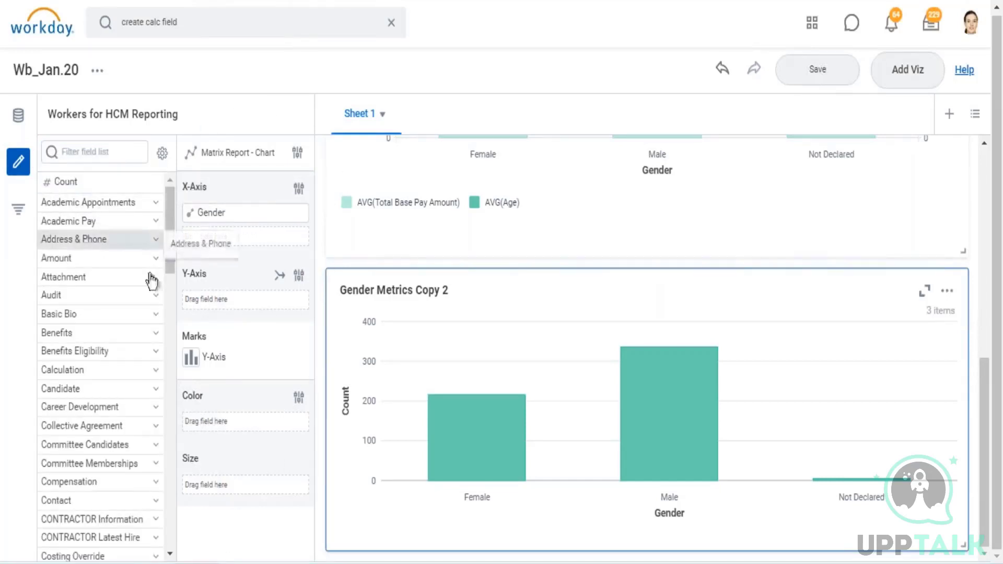
pyautogui.click(156, 314)
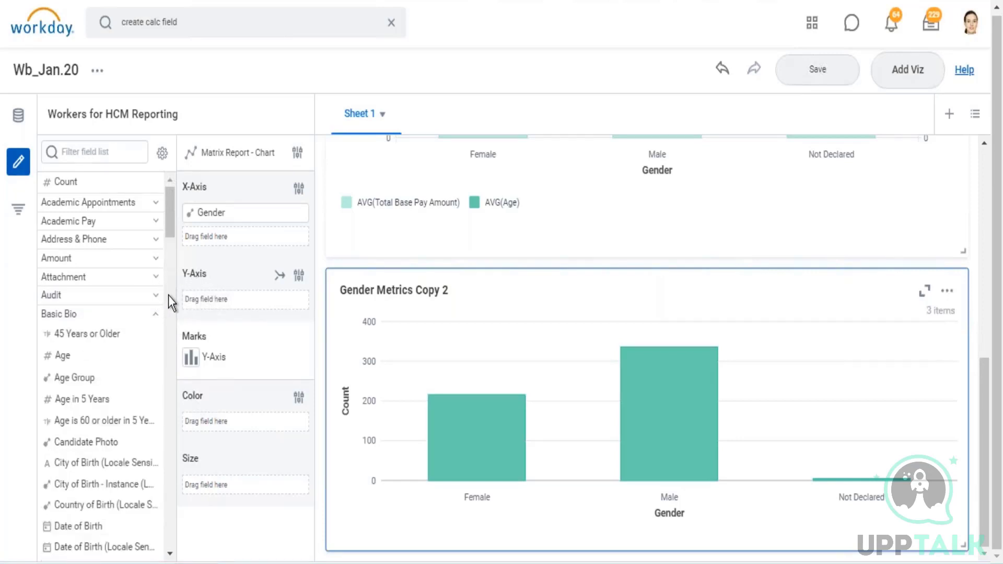
pyautogui.moveTo(60, 354); pyautogui.dragTo(215, 488)
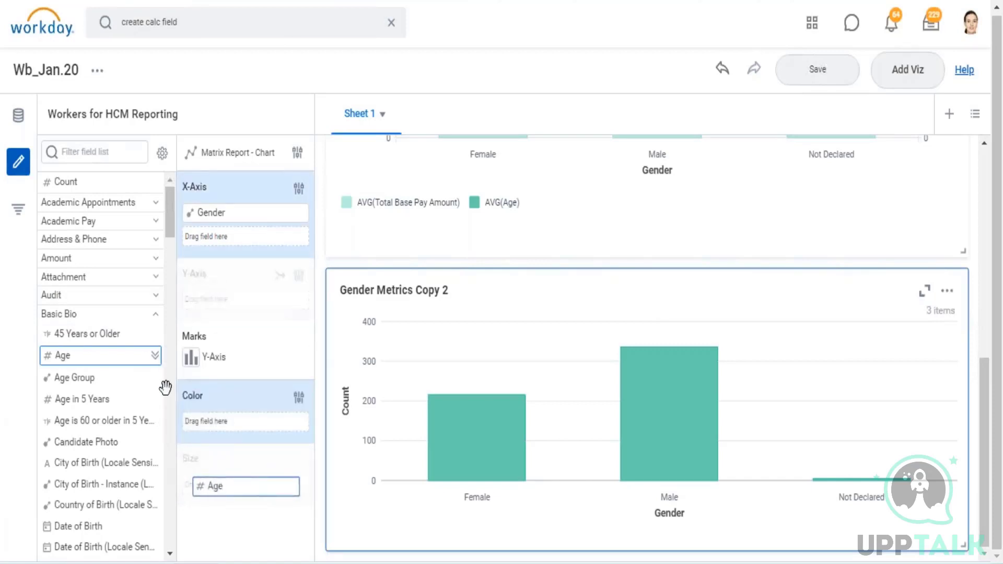
pyautogui.click(155, 356)
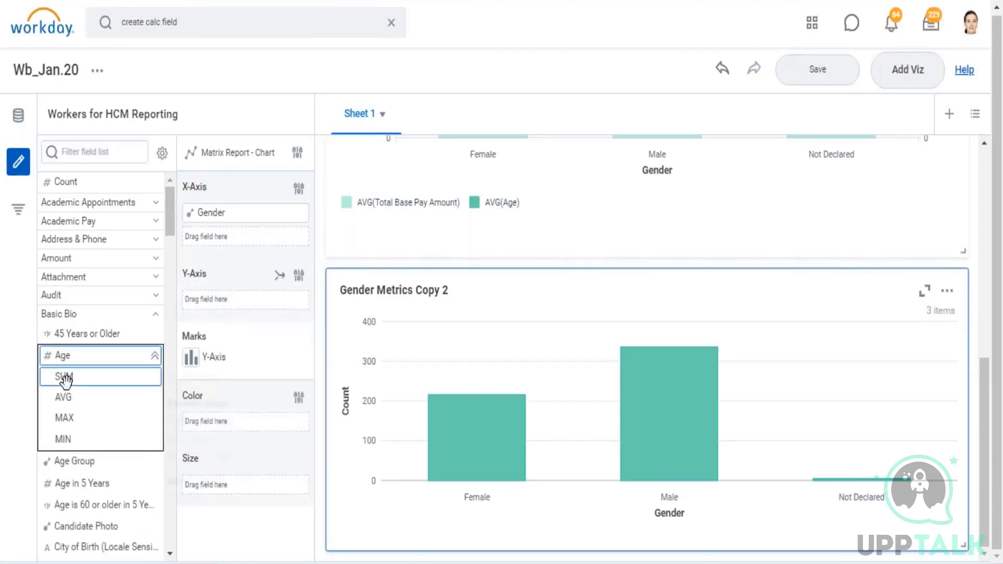
pyautogui.moveTo(77, 383); pyautogui.dragTo(220, 491)
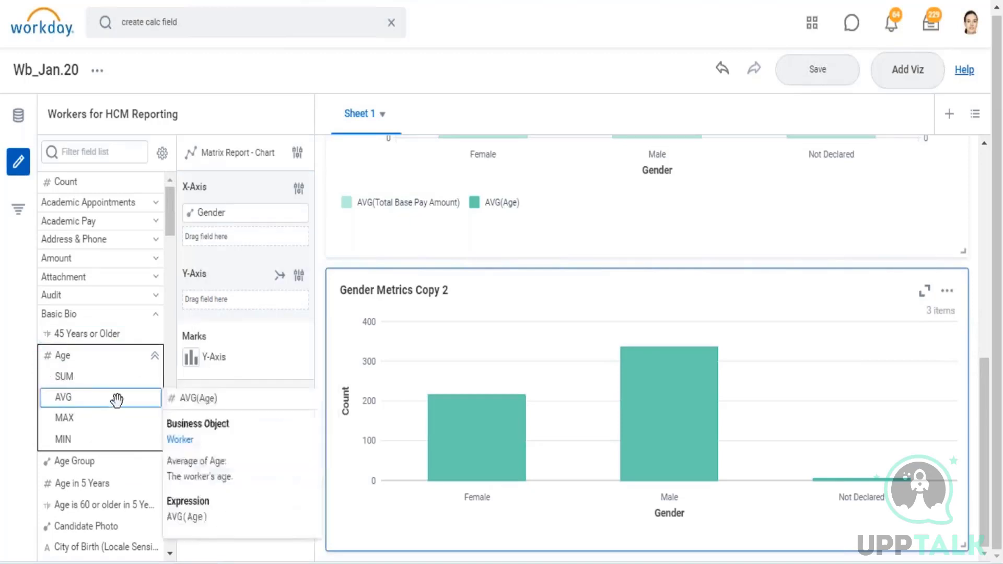
pyautogui.scroll(-2, 116, 396)
pyautogui.moveTo(70, 375); pyautogui.dragTo(251, 483)
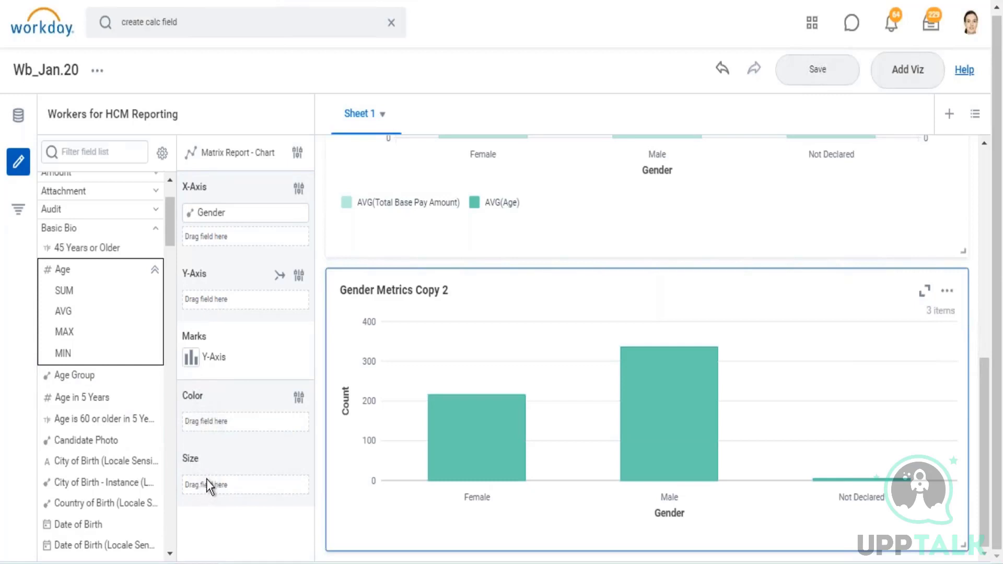
pyautogui.scroll(-2, 141, 439)
pyautogui.moveTo(148, 440)
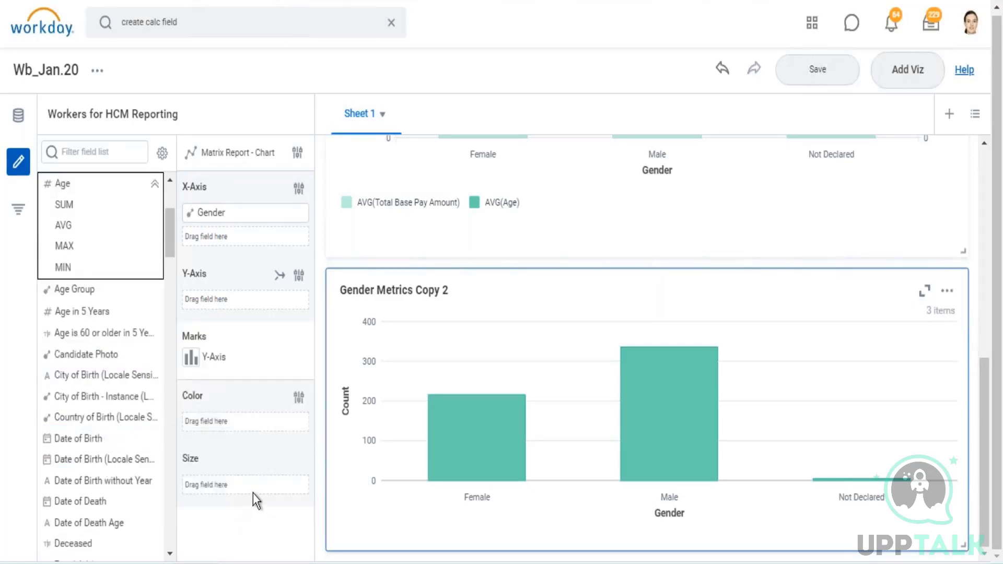
# - Change Gender Metrics Copy 2 to a Scatterplot and try to use Gender as its X-Axis field
pyautogui.click(298, 155)
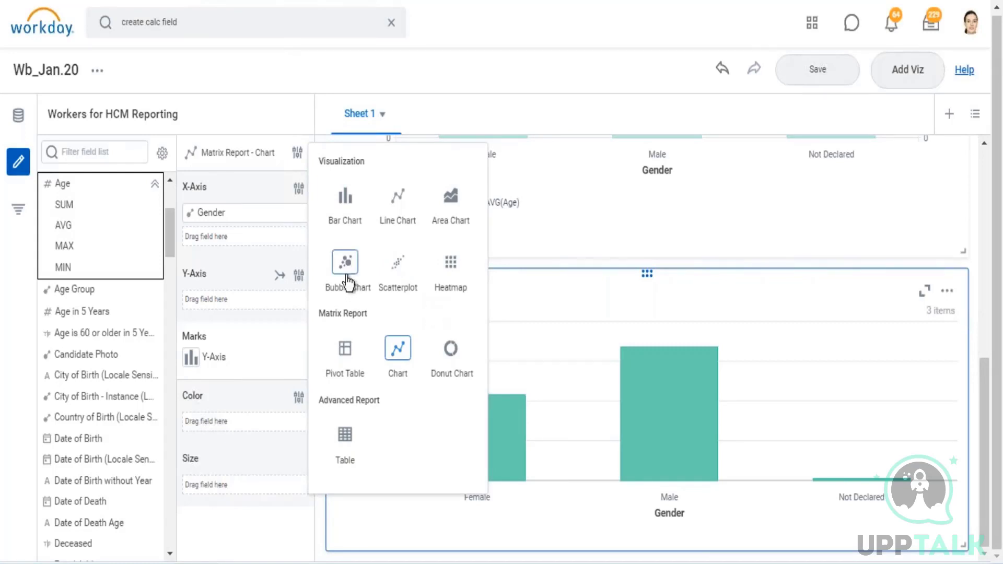
pyautogui.click(399, 272)
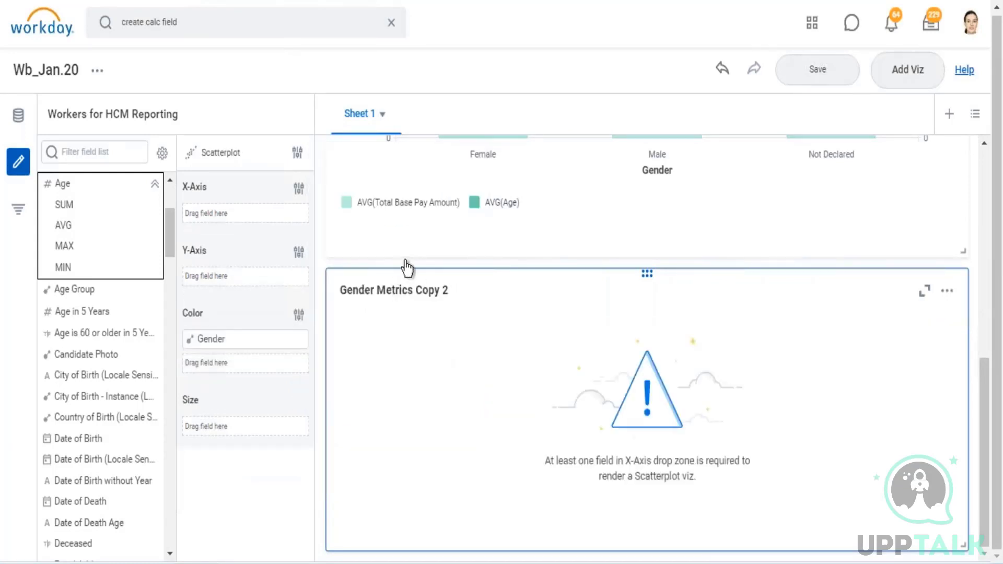
pyautogui.moveTo(156, 184)
pyautogui.click(90, 153)
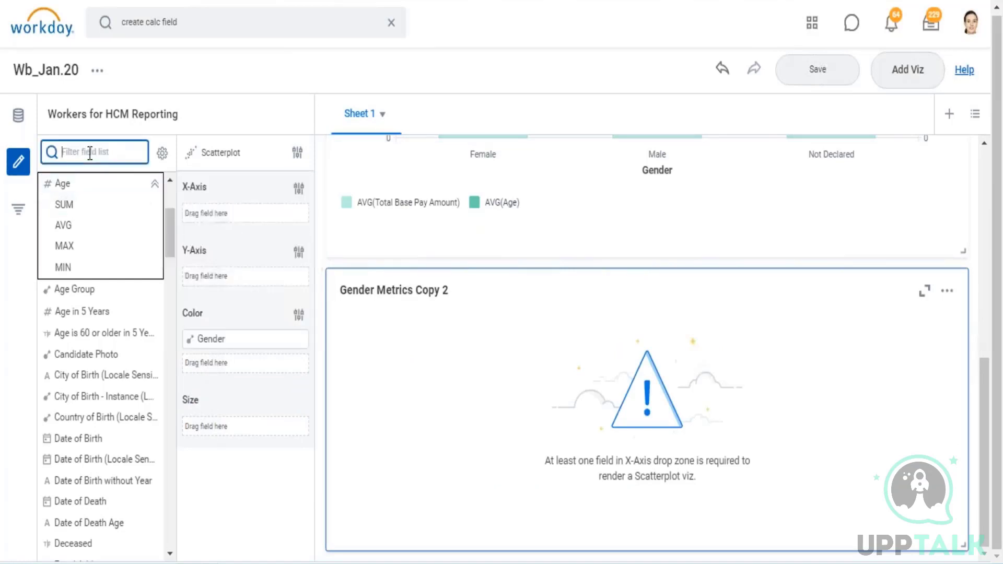
pyautogui.write('gender')
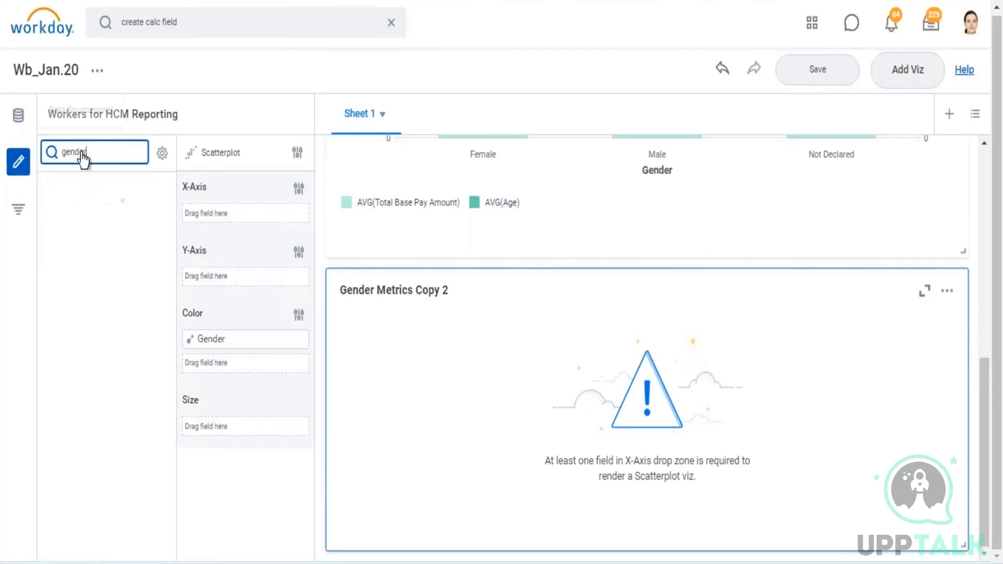
pyautogui.moveTo(81, 186); pyautogui.dragTo(227, 219)
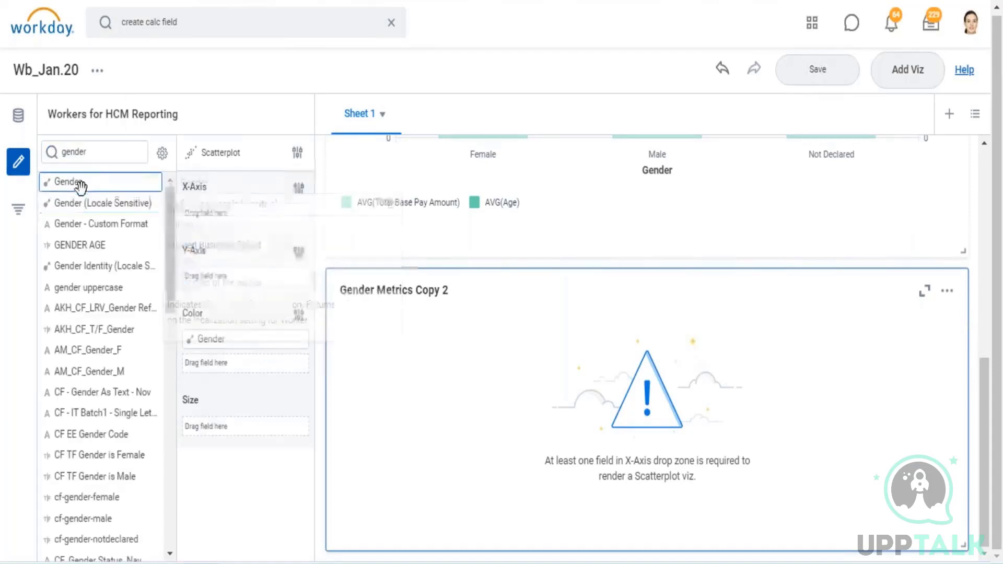
# - Find the Age field and add its average, AVG(Age), to the scatterplot's X-Axis
pyautogui.click(103, 154)
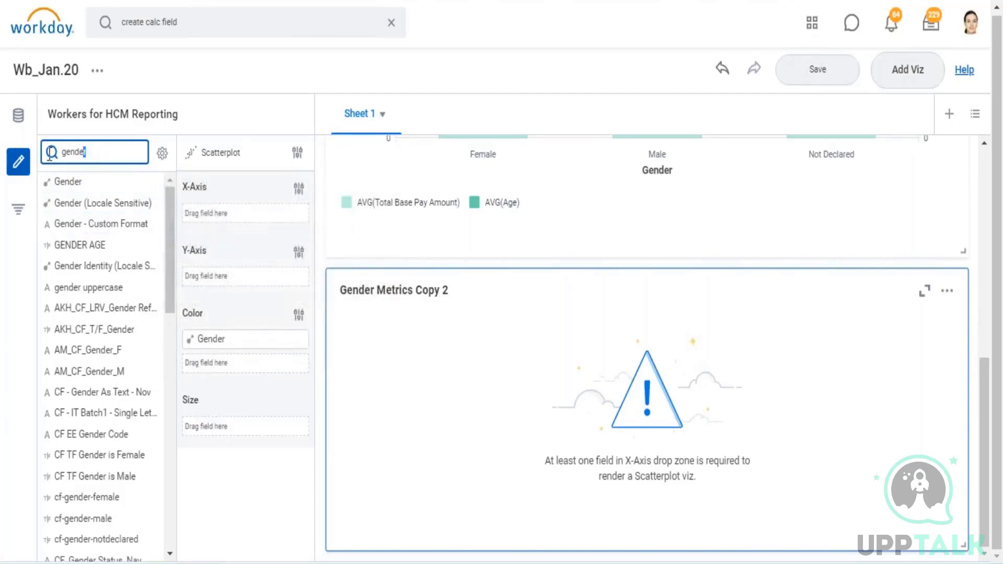
pyautogui.hotkey('ctrl', 'a')
pyautogui.write('age')
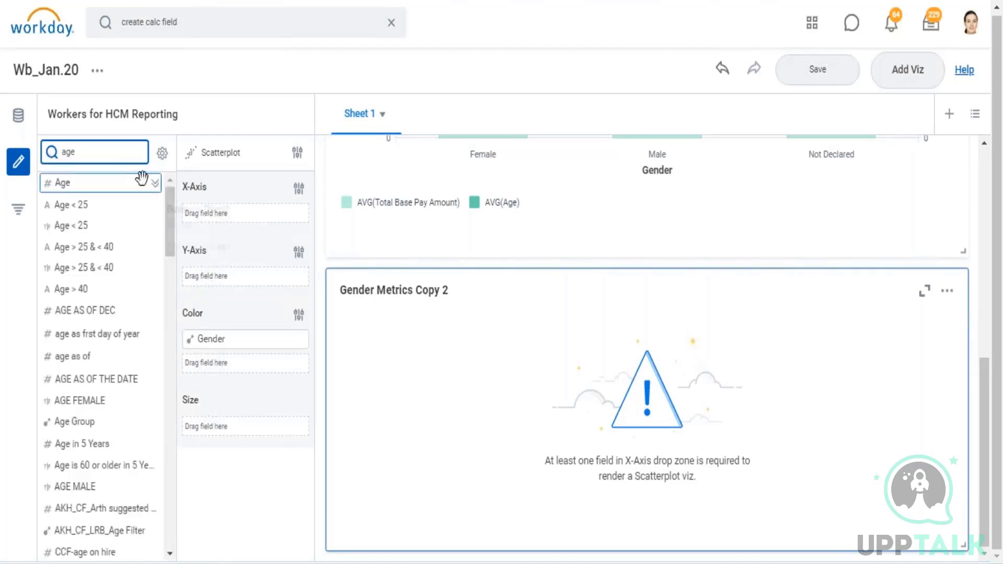
pyautogui.click(157, 183)
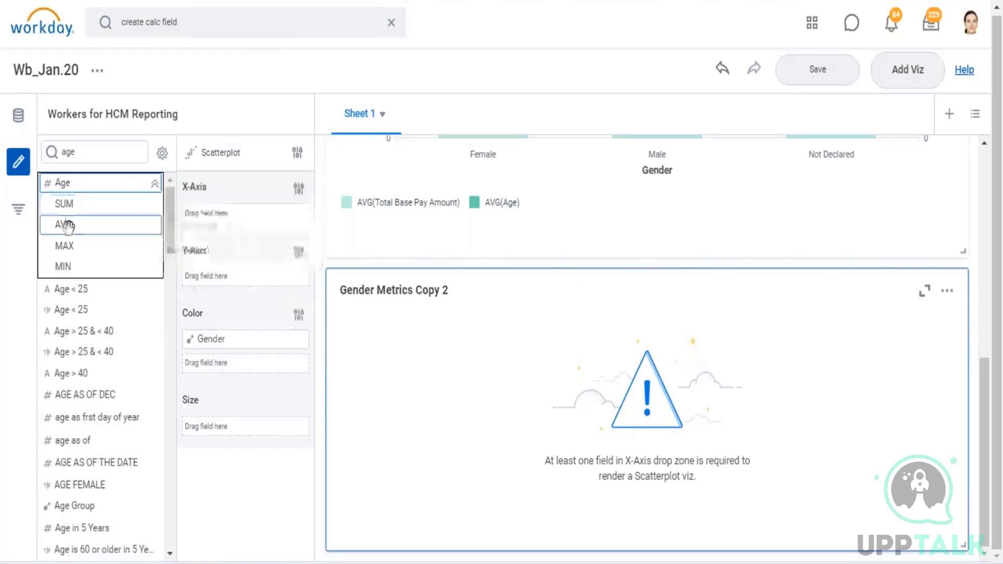
pyautogui.moveTo(68, 225)
pyautogui.moveTo(220, 224); pyautogui.dragTo(226, 217)
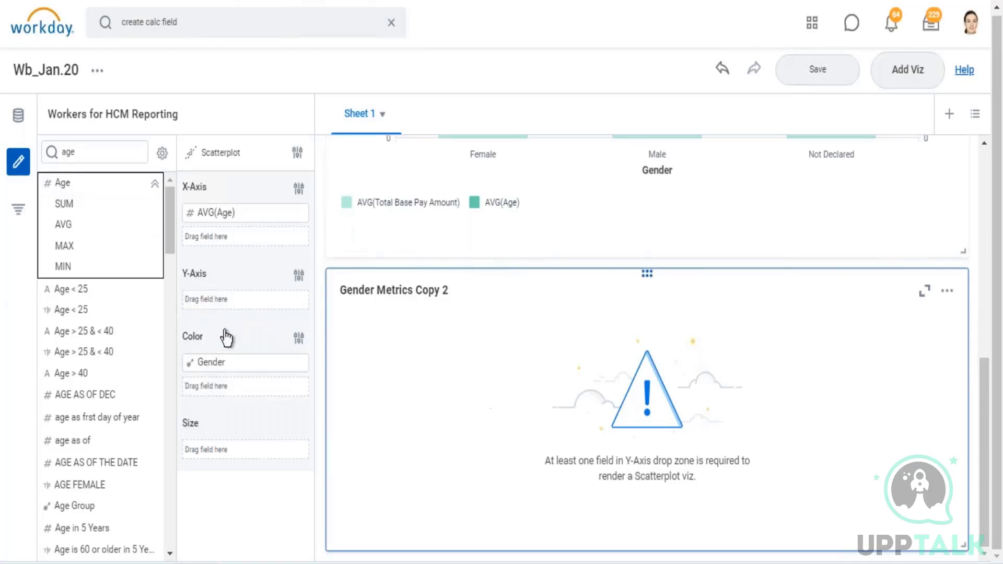
# - Add the maximum of Age, MAX(Age), to the scatterplot's Y-Axis
pyautogui.moveTo(153, 184)
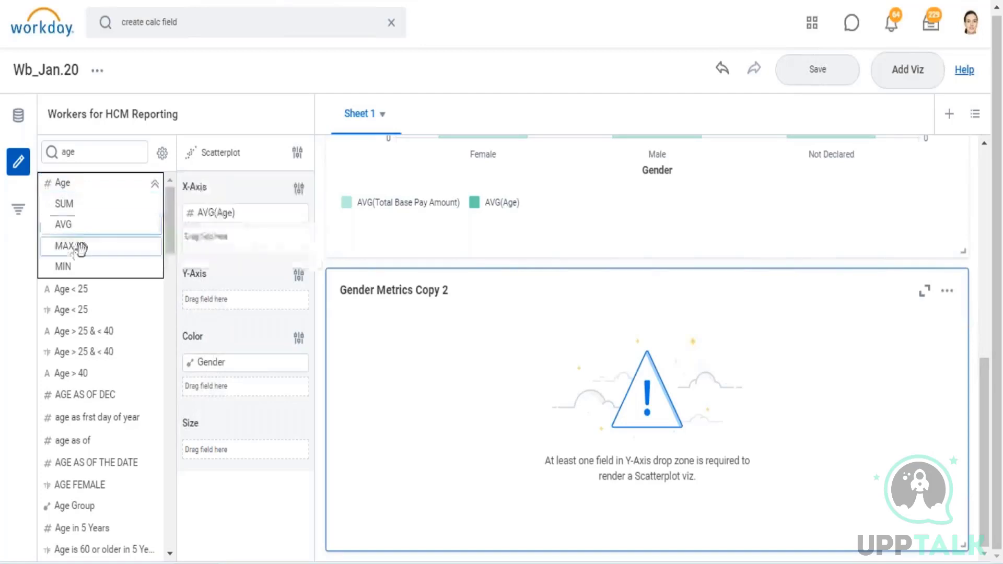
pyautogui.moveTo(73, 249)
pyautogui.moveTo(228, 327); pyautogui.dragTo(215, 308)
pyautogui.moveTo(285, 355); pyautogui.dragTo(287, 363)
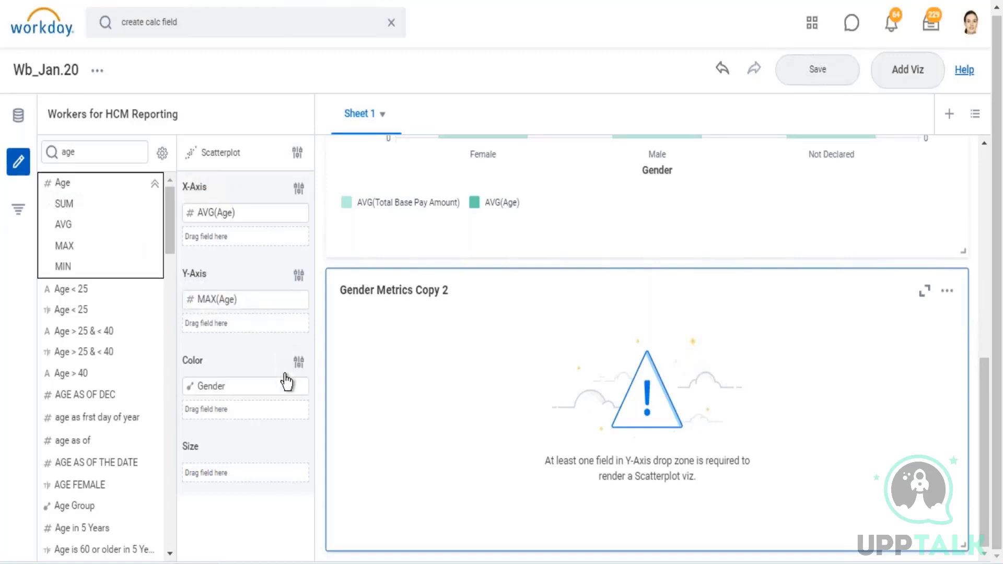
# - Remove Gender from the scatterplot's Color and clear the age filter from the field list
pyautogui.moveTo(289, 385)
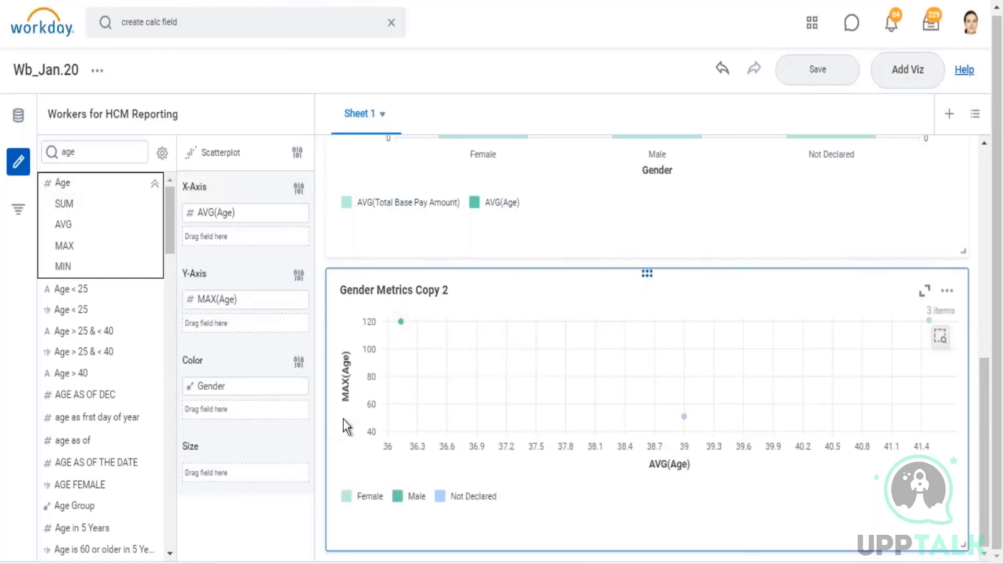
pyautogui.click(190, 387)
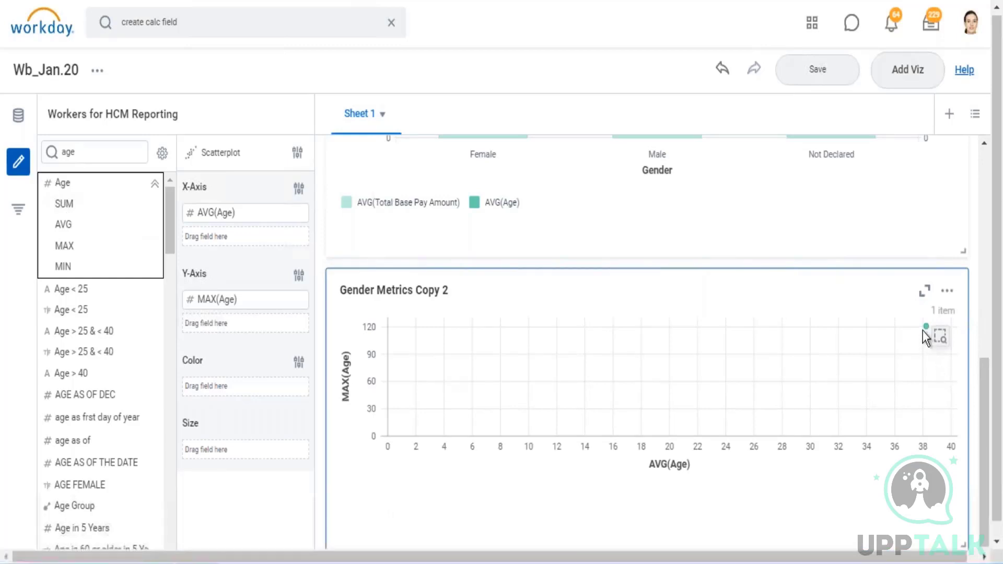
pyautogui.moveTo(926, 328)
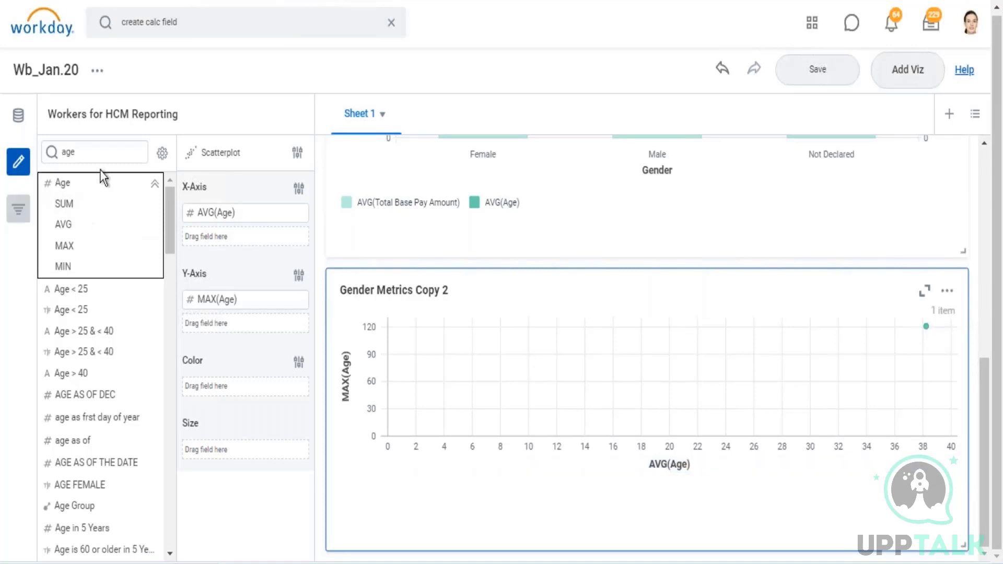
pyautogui.doubleClick(51, 149)
pyautogui.press('BackSpace')
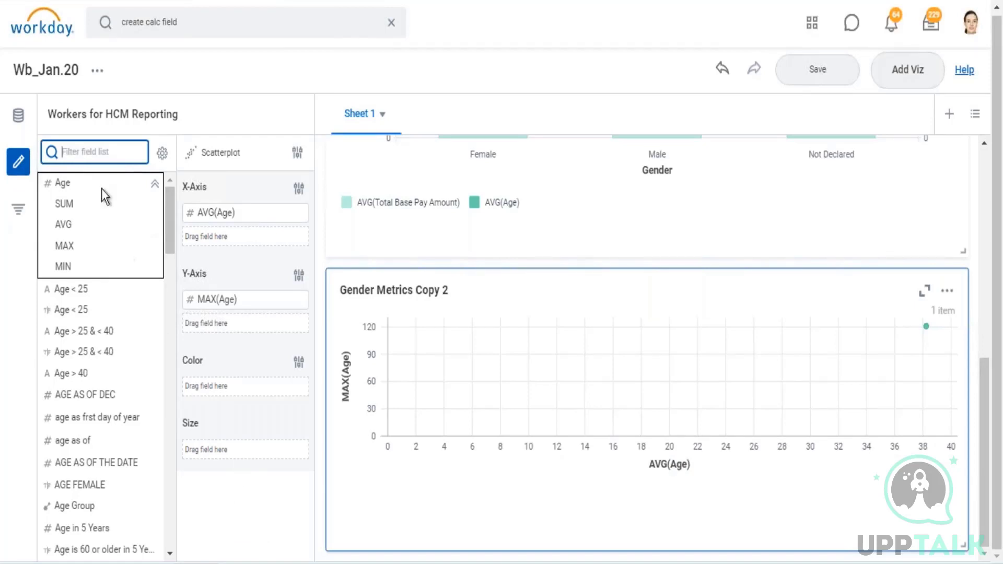
# - Size the scatterplot's points in Gender Metrics Copy 2 by Count and inspect the resulting point
pyautogui.moveTo(62, 182); pyautogui.dragTo(215, 455)
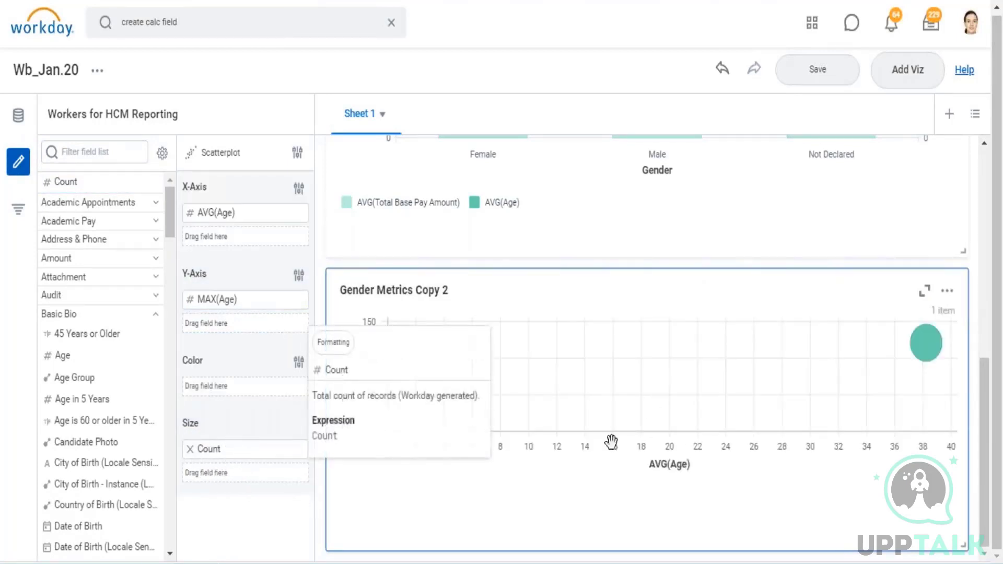
pyautogui.moveTo(920, 365)
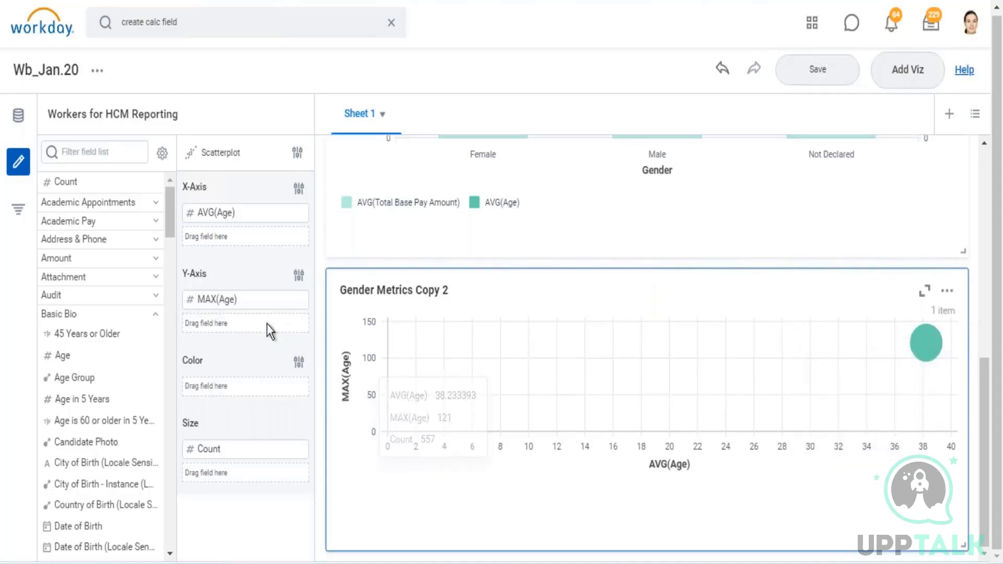
pyautogui.click(81, 154)
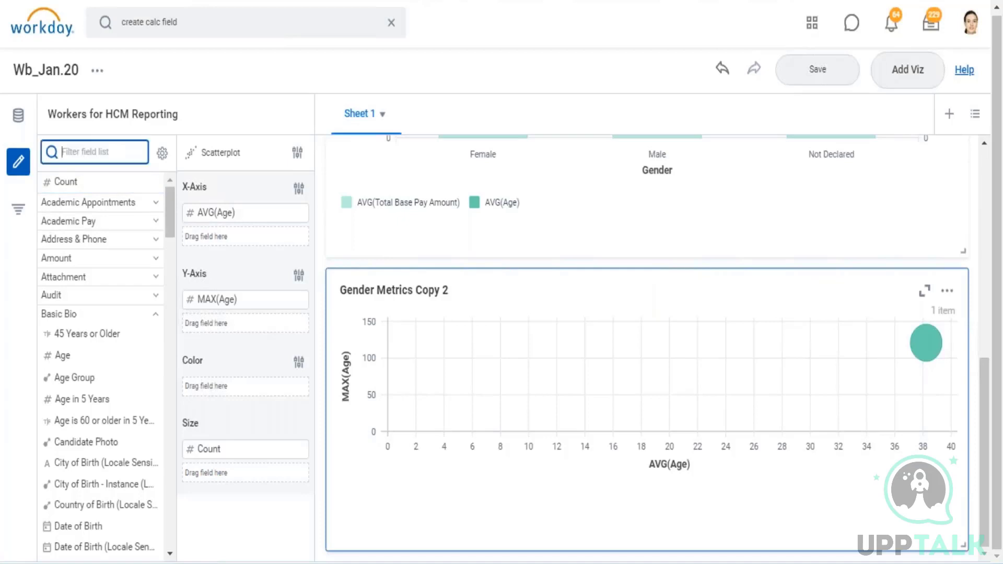
pyautogui.write('g')
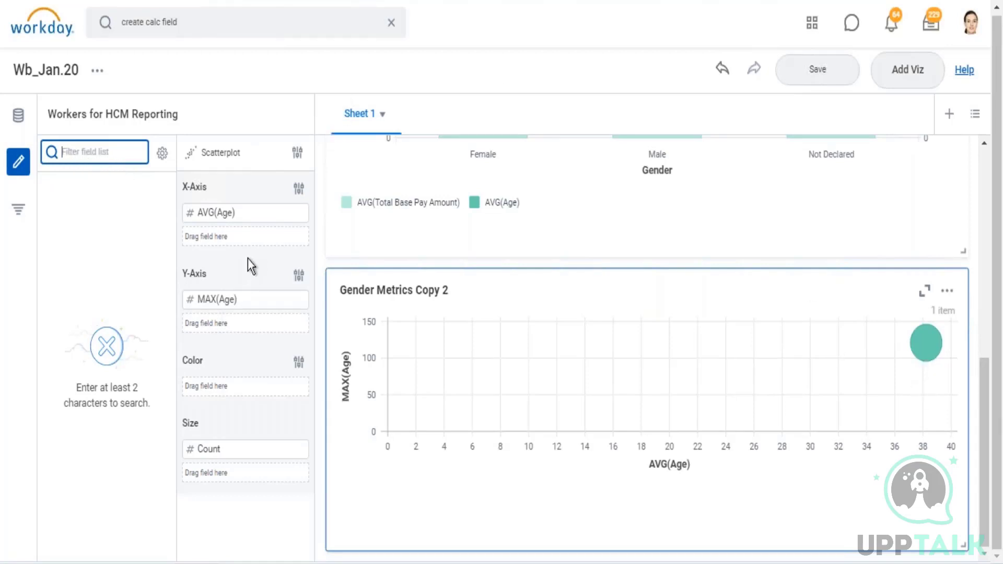
# - Change Gender Metrics Copy 2 to a Matrix Report - Chart and remove Count from Size and MAX(Age) from the Y-Axis
pyautogui.click(298, 152)
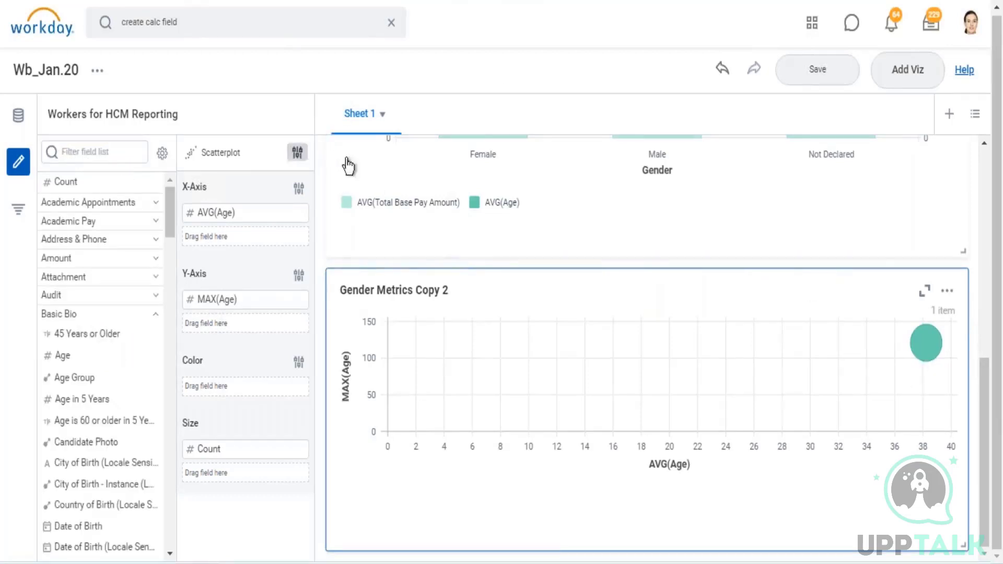
pyautogui.click(394, 354)
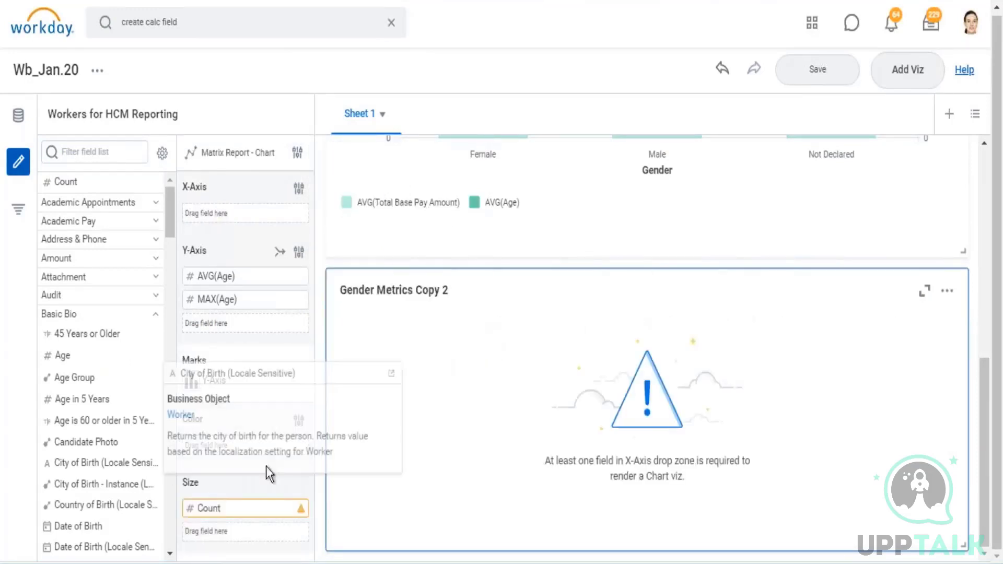
pyautogui.moveTo(243, 486)
pyautogui.click(191, 508)
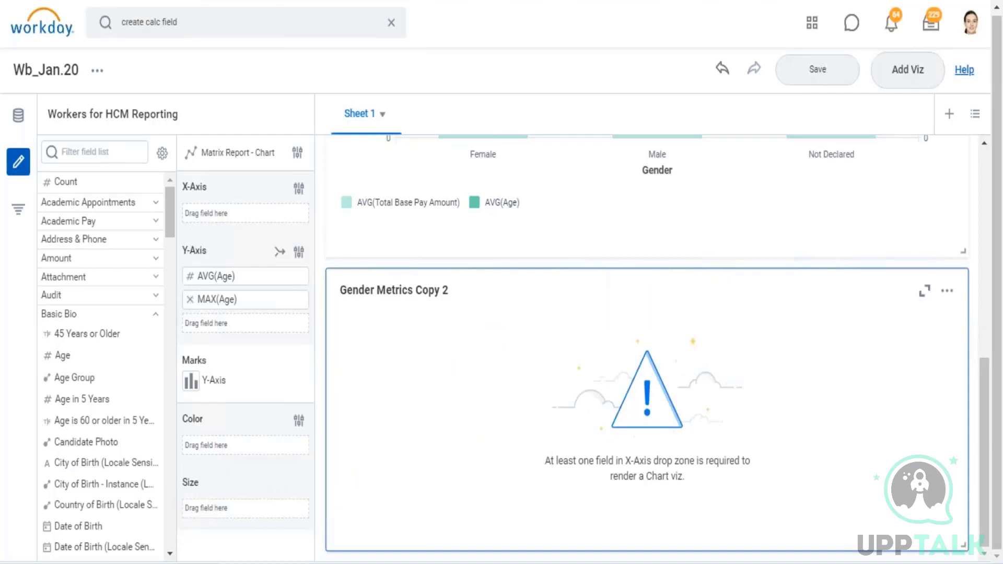
pyautogui.click(190, 301)
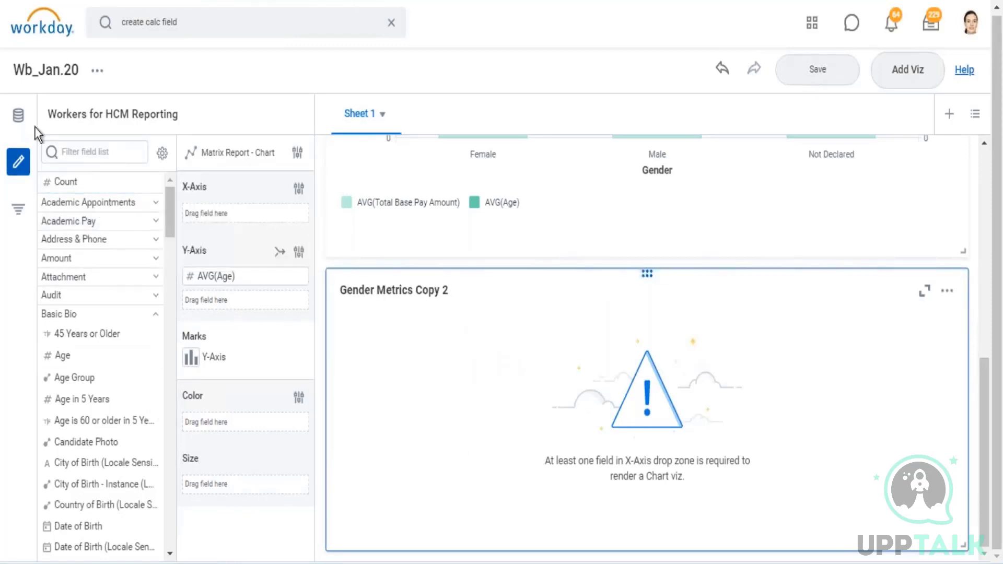
# - Filter the field list by "compan" and remove AVG(Age) from the Y-Axis of Gender Metrics Copy 2
pyautogui.click(94, 152)
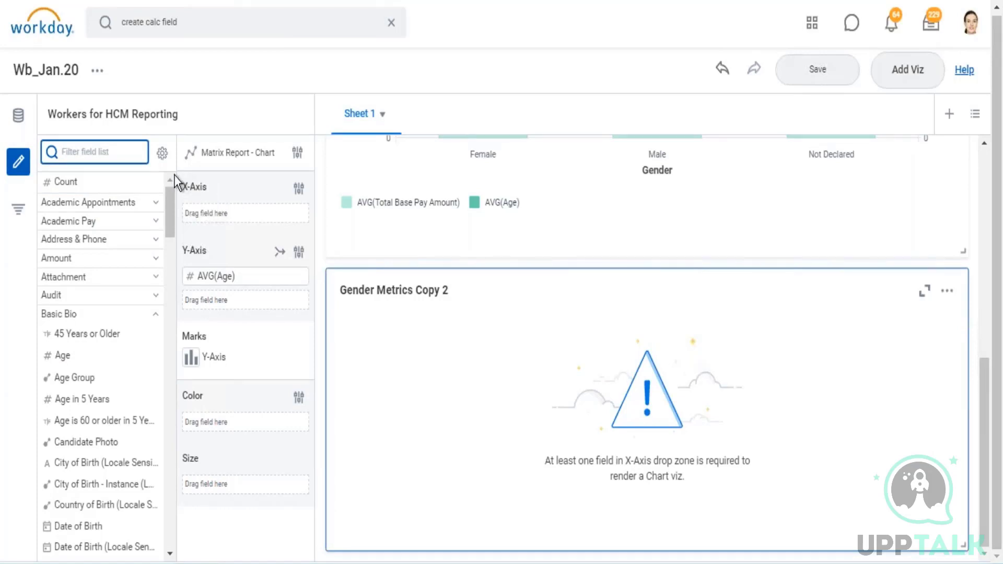
pyautogui.write('comp')
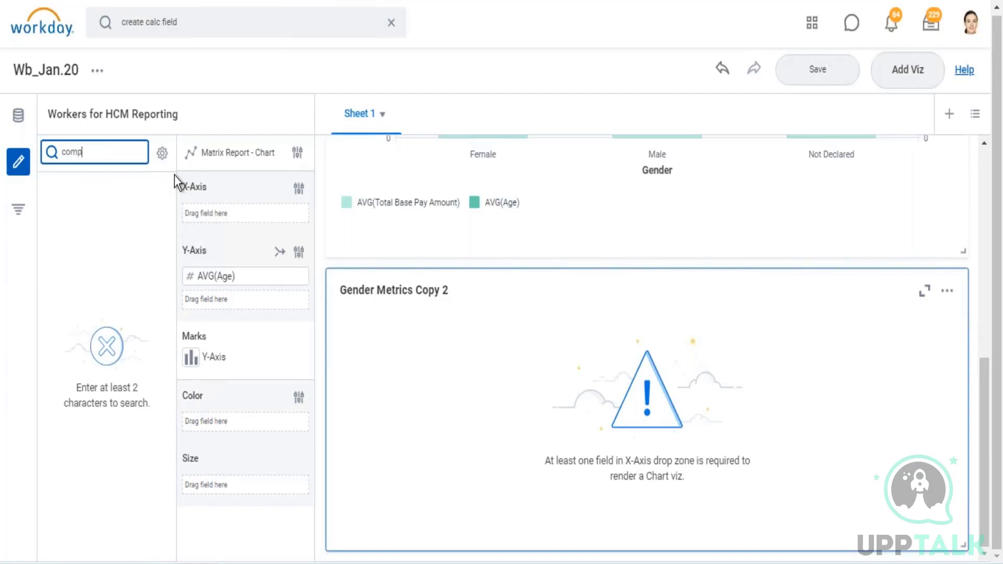
pyautogui.write('an')
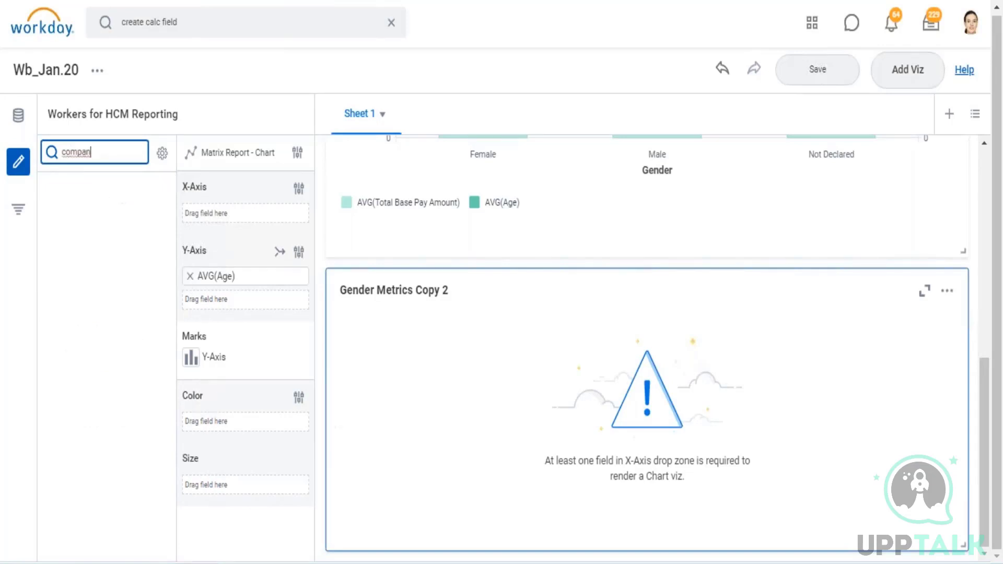
pyautogui.click(190, 277)
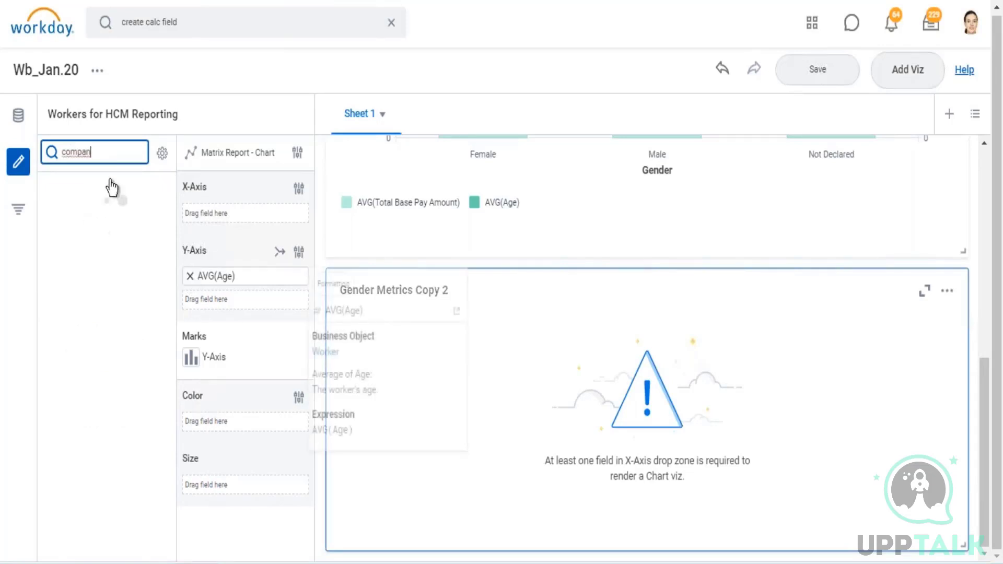
# - Search the field list for "gender" instead and add the Gender field to the chart's X-Axis
pyautogui.click(104, 150)
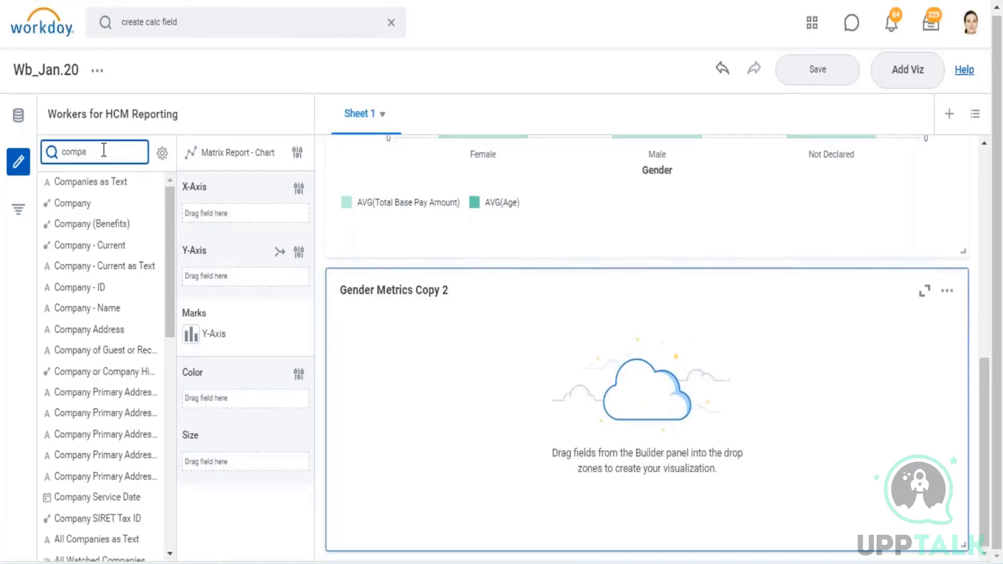
pyautogui.press('BackSpace')
pyautogui.press('BackSpace')
pyautogui.press('BackSpace')
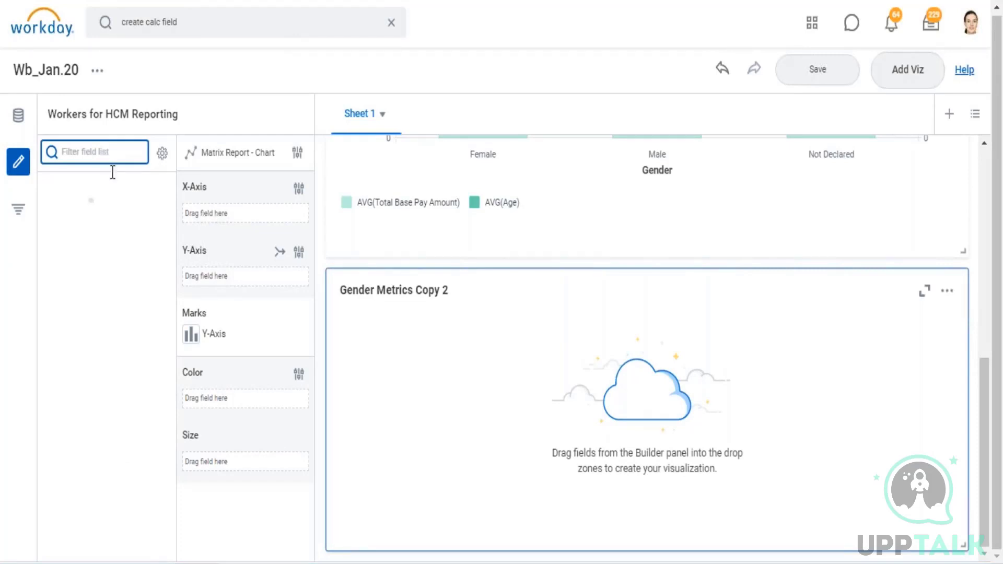
pyautogui.write('gender')
pyautogui.moveTo(51, 186)
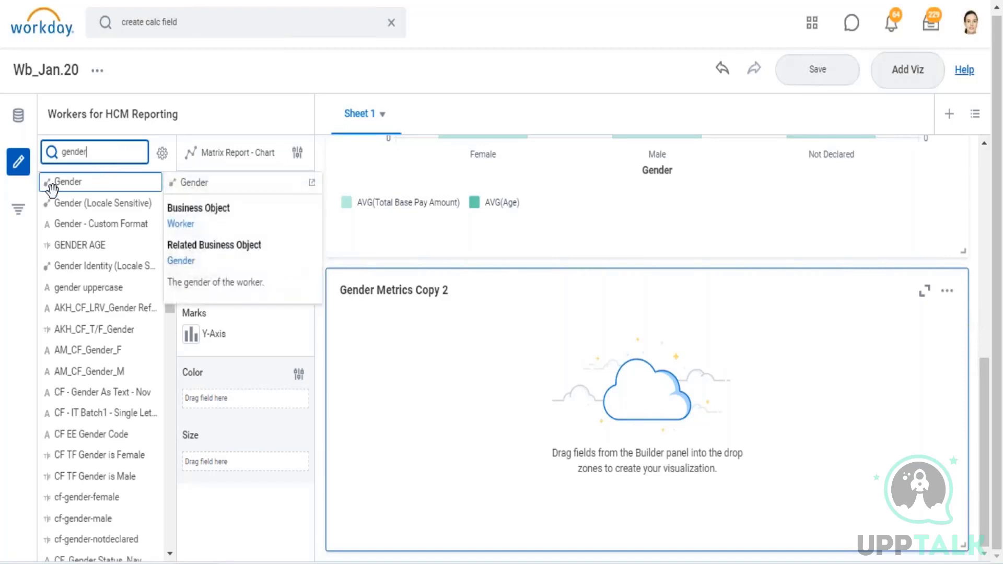
pyautogui.moveTo(195, 195); pyautogui.dragTo(261, 230)
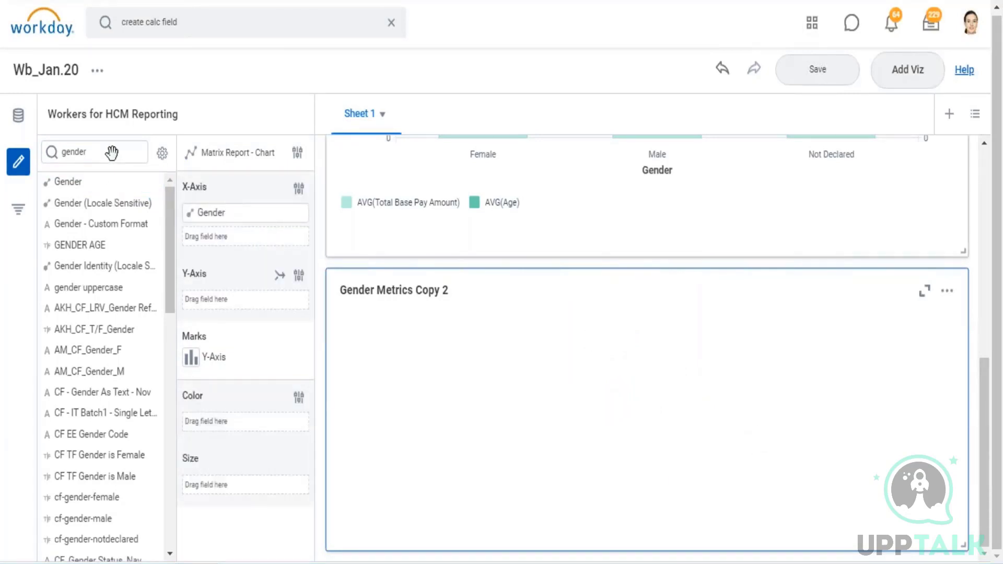
# - Change the Y-Axis marks of Gender Metrics Copy 2 to Point
pyautogui.moveTo(66, 152); pyautogui.dragTo(94, 164)
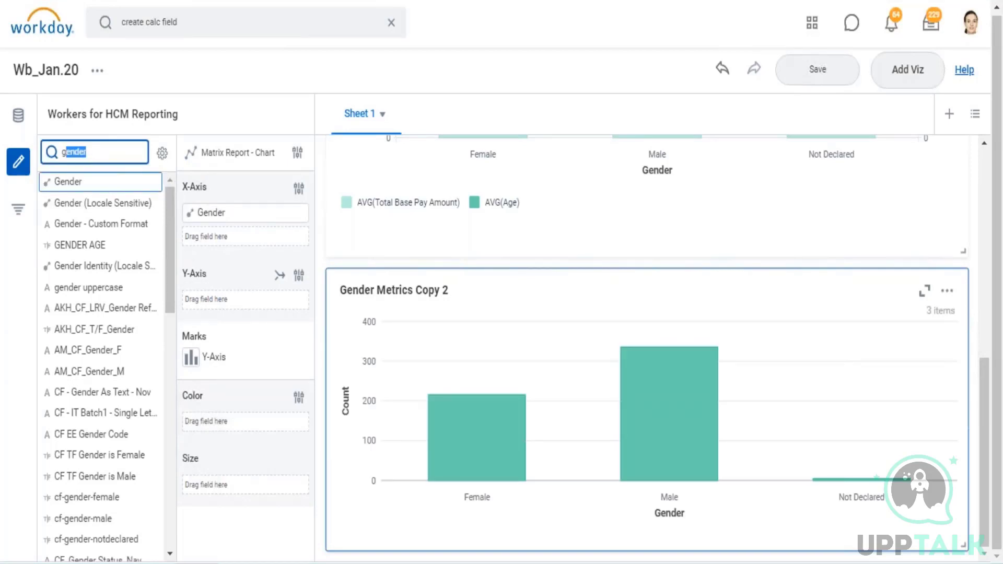
pyautogui.click(194, 361)
pyautogui.click(193, 360)
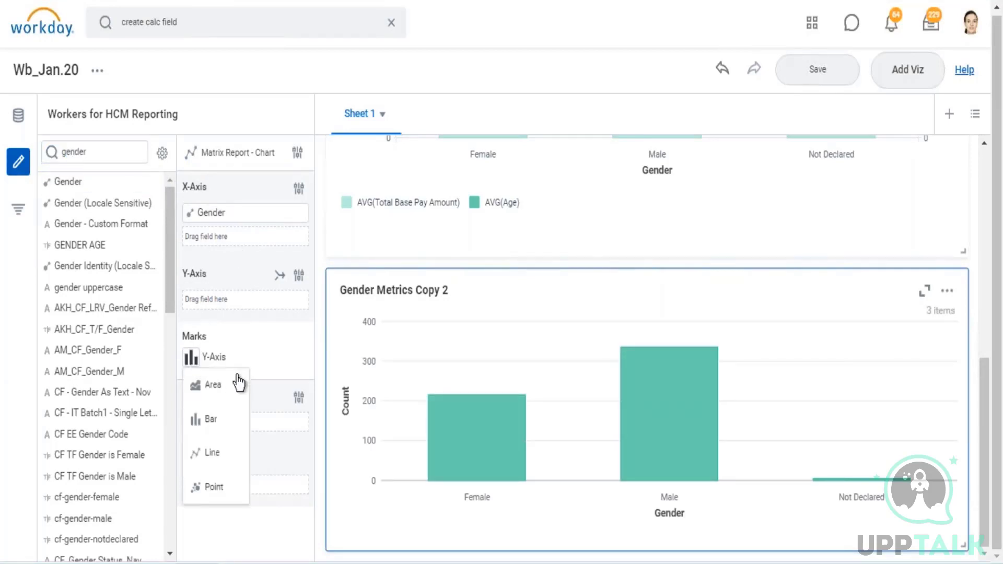
pyautogui.click(230, 497)
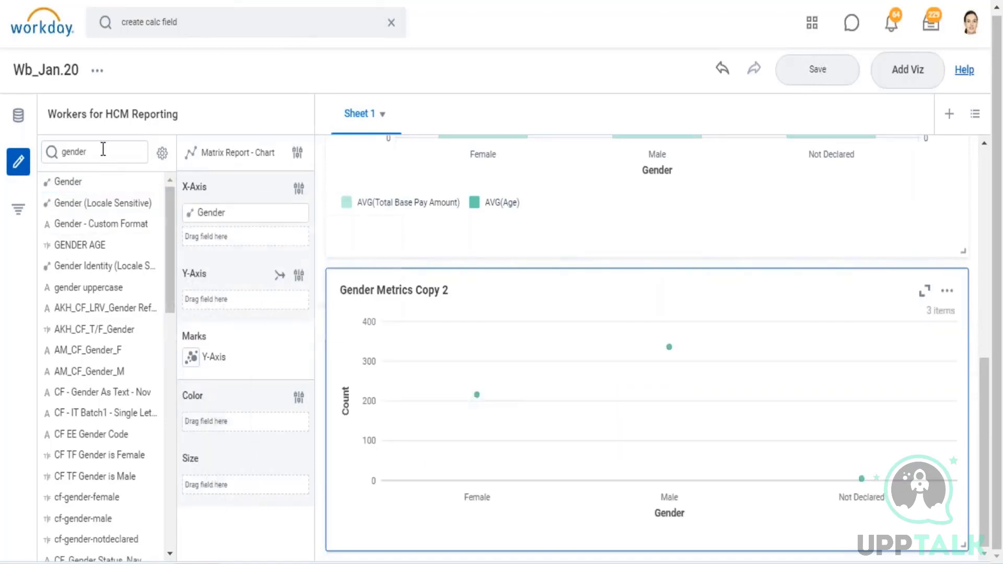
# - Clear the gender filter from the field list and add Count to the point chart's Size
pyautogui.moveTo(92, 151); pyautogui.dragTo(67, 152)
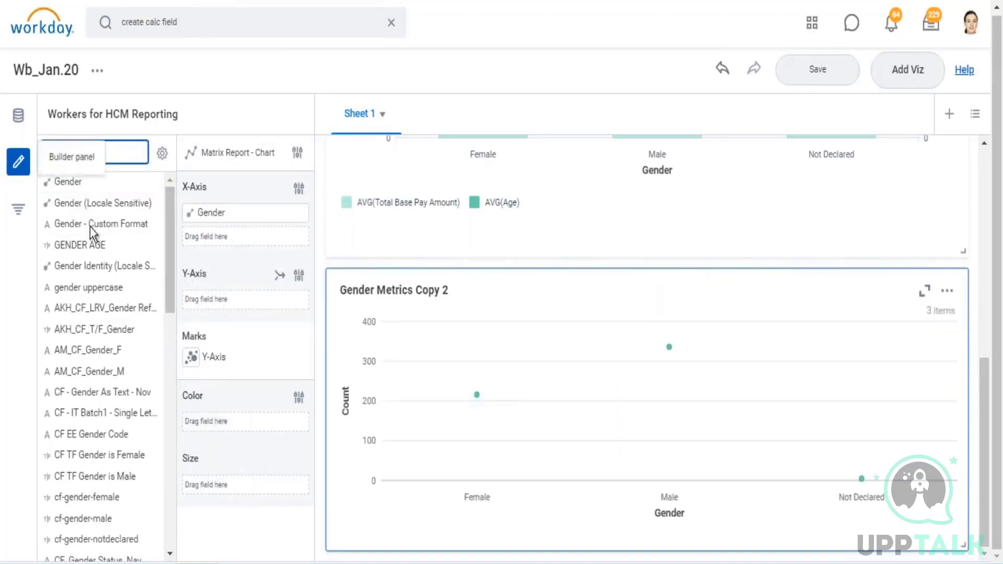
pyautogui.press('BackSpace')
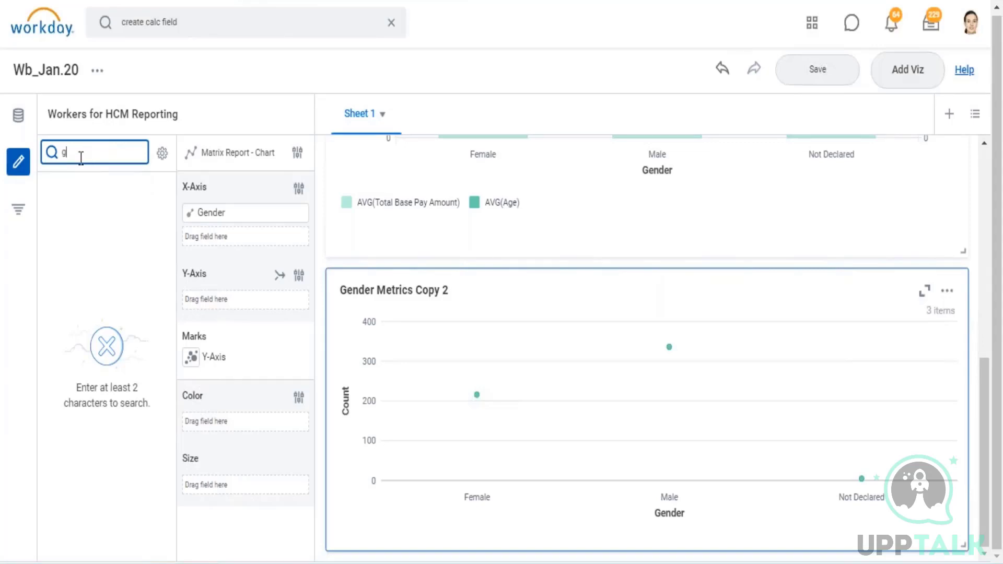
pyautogui.press('BackSpace')
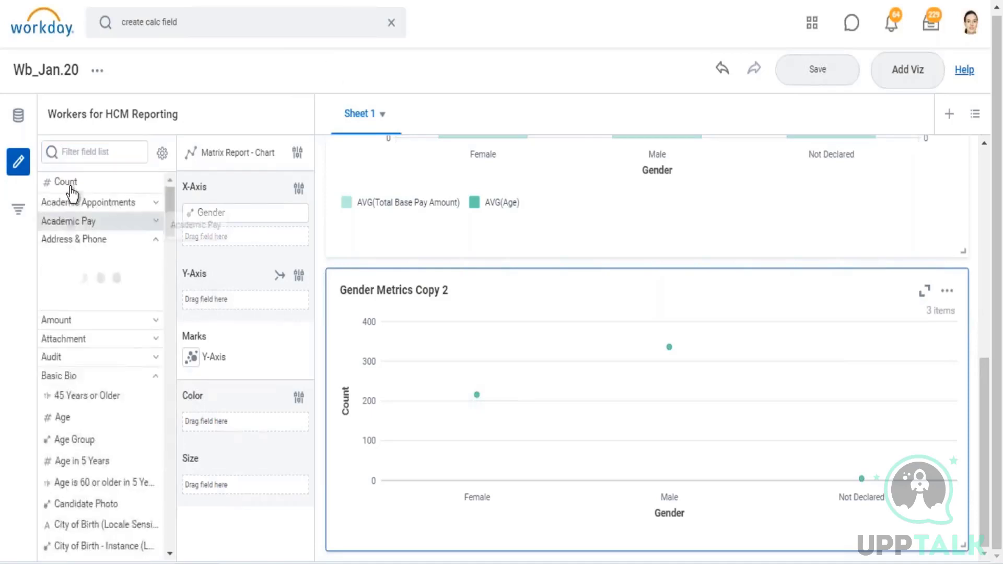
pyautogui.moveTo(69, 181); pyautogui.dragTo(216, 481)
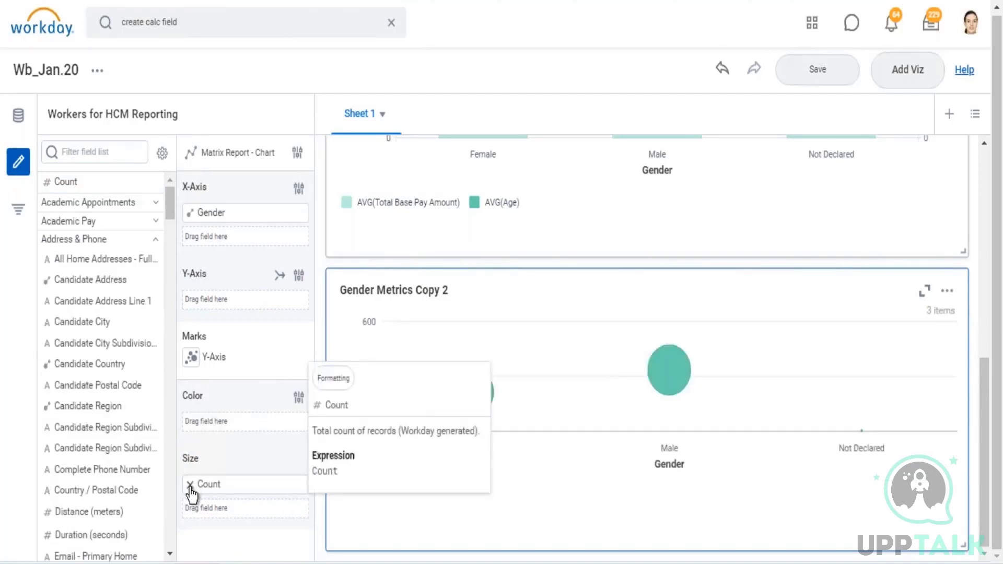
# - Remove Count from the chart's Size and change the Y-Axis marks to Bar
pyautogui.moveTo(191, 489); pyautogui.dragTo(195, 356)
pyautogui.click(195, 360)
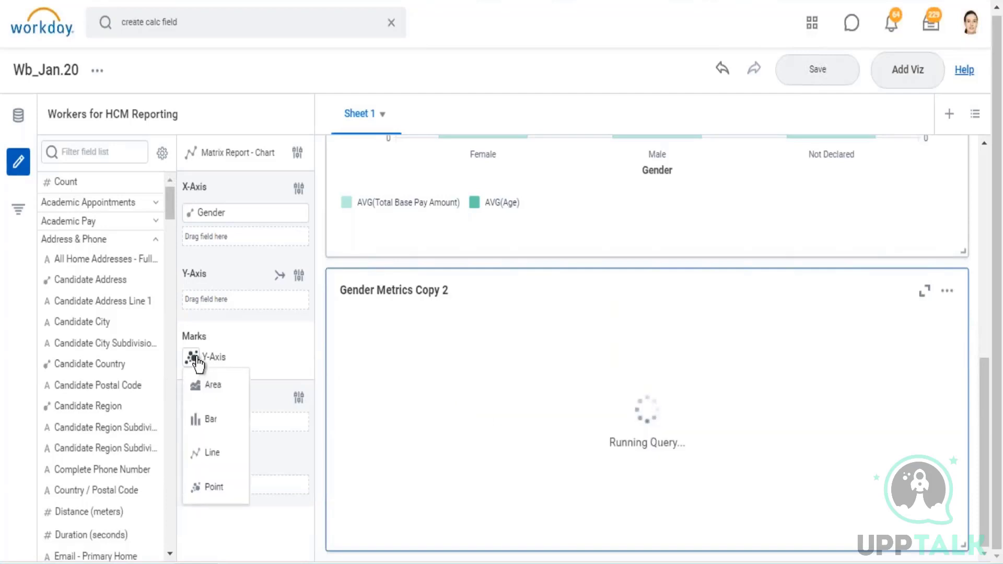
pyautogui.click(211, 421)
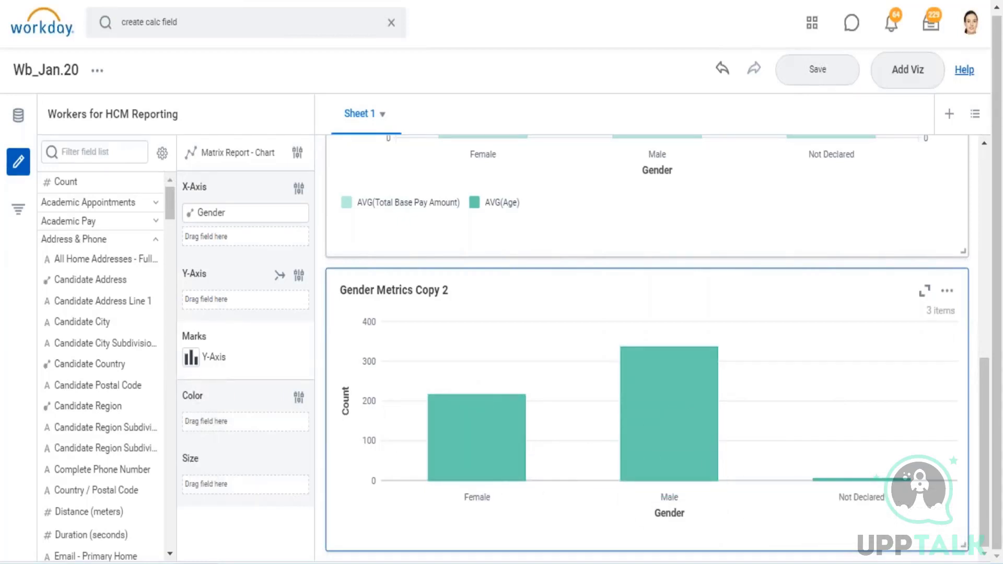
# - Switch the Y-Axis marks back to Point and inspect the Female, Male and Not Declared points
pyautogui.click(192, 358)
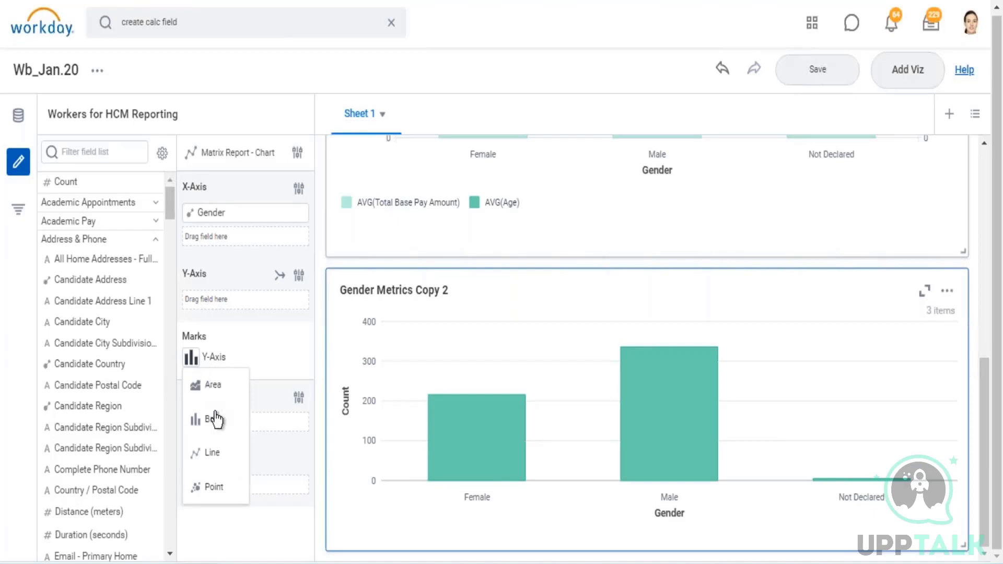
pyautogui.click(214, 488)
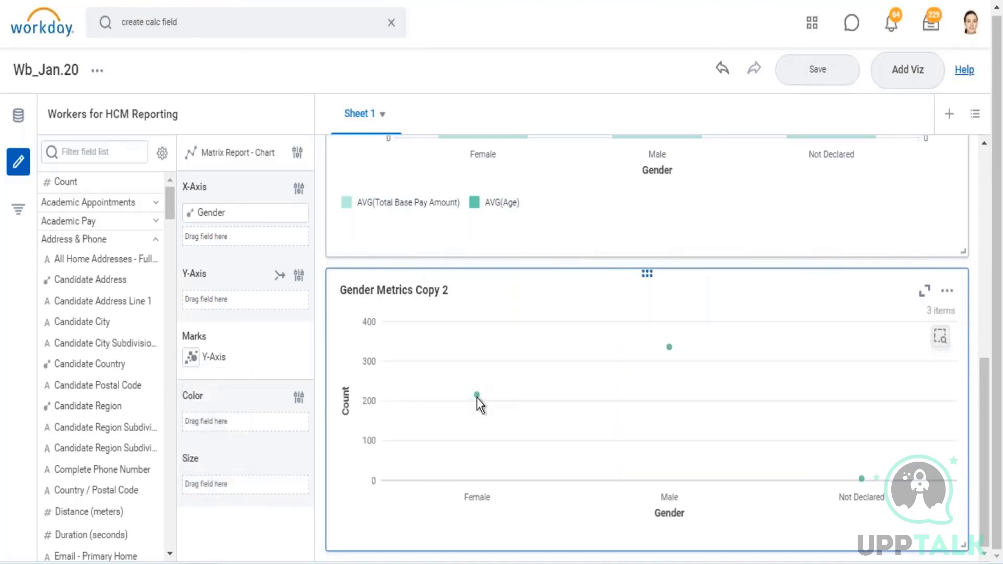
pyautogui.moveTo(477, 398)
pyautogui.moveTo(670, 349)
pyautogui.moveTo(864, 482)
# - Find the Total Base Pay Amount field and add its average, AVG(Total Base Pay Amount), to the point chart's Size
pyautogui.click(87, 153)
pyautogui.write('tot')
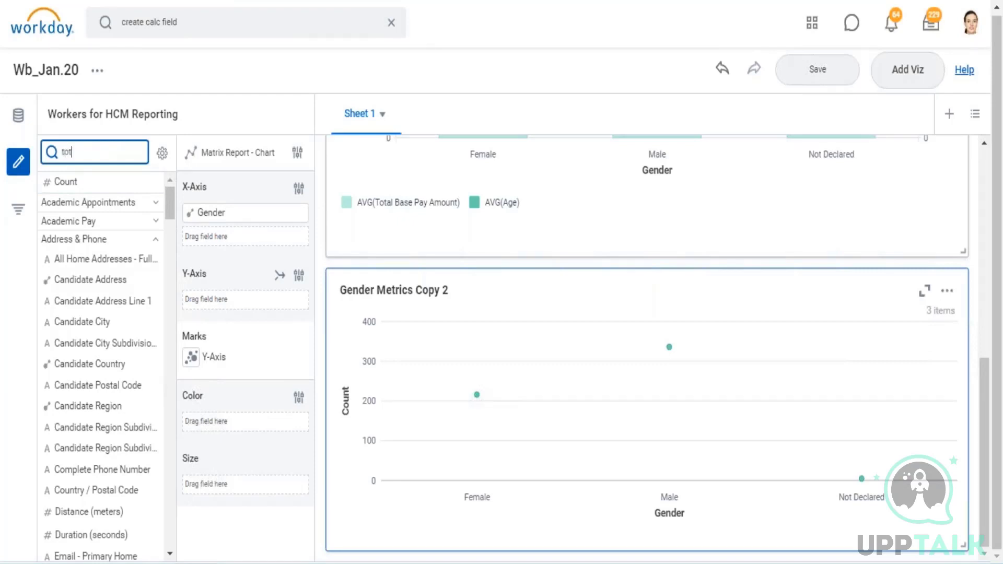
pyautogui.write('al base pa')
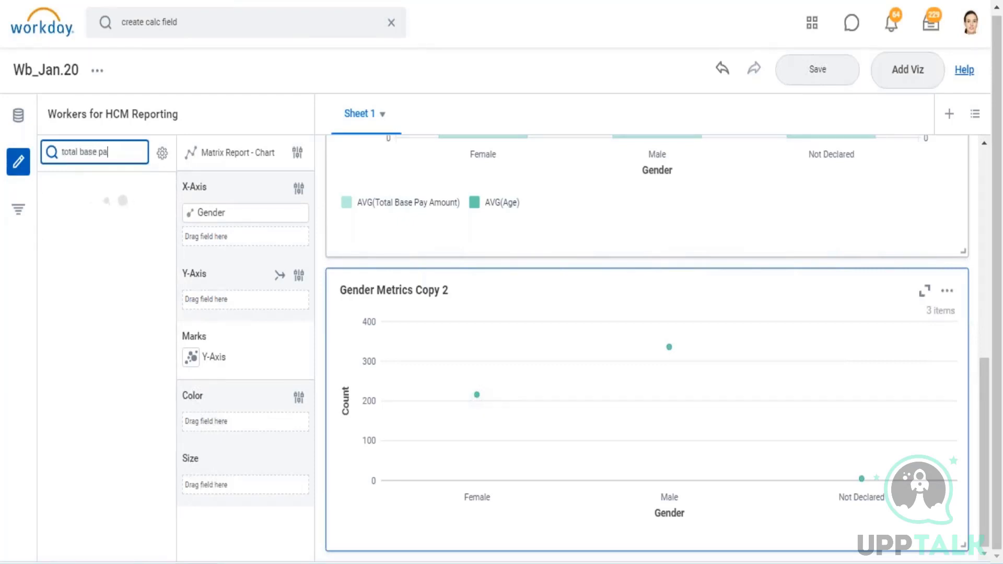
pyautogui.write('y amount')
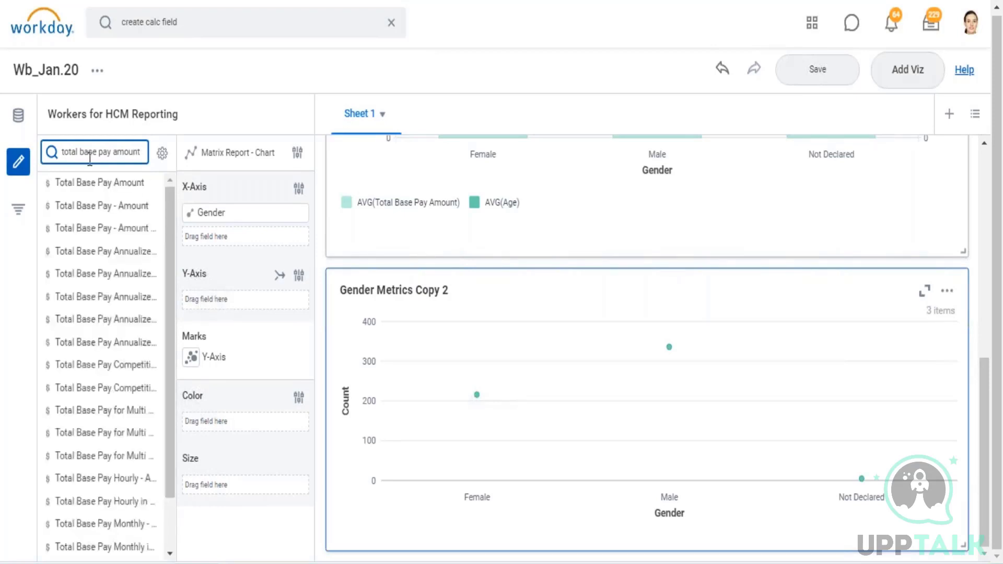
pyautogui.click(156, 183)
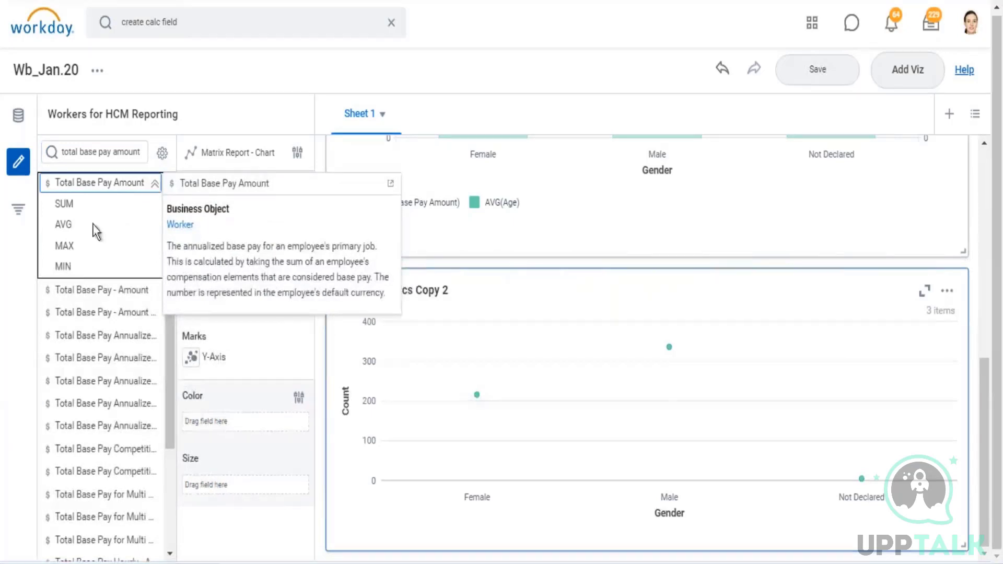
pyautogui.moveTo(67, 224)
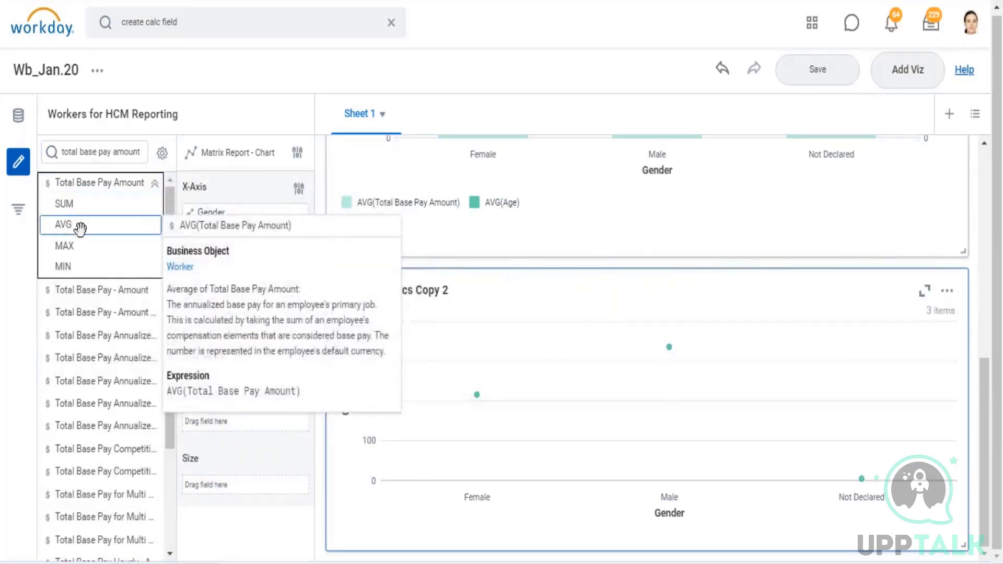
pyautogui.moveTo(74, 226); pyautogui.dragTo(215, 489)
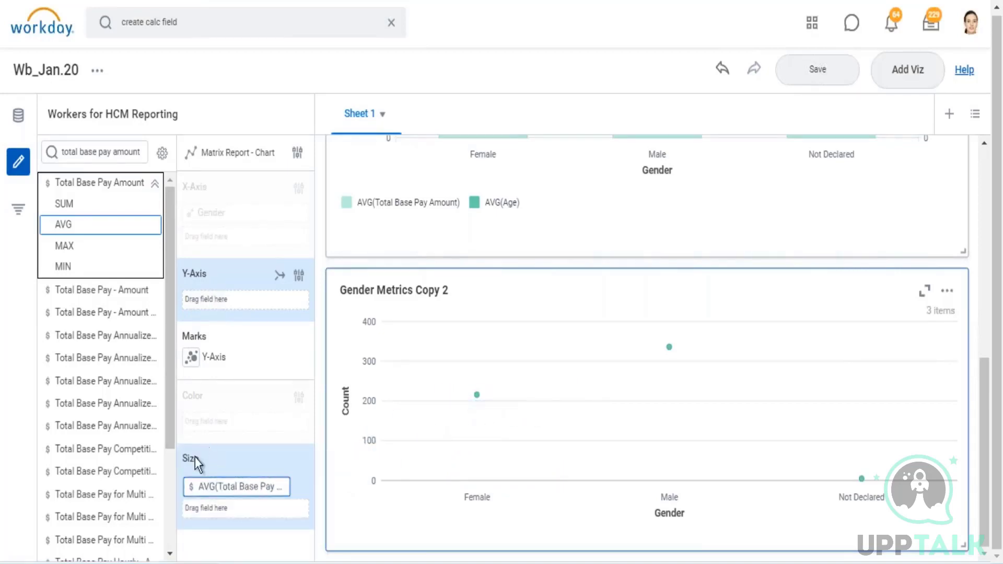
pyautogui.moveTo(193, 475)
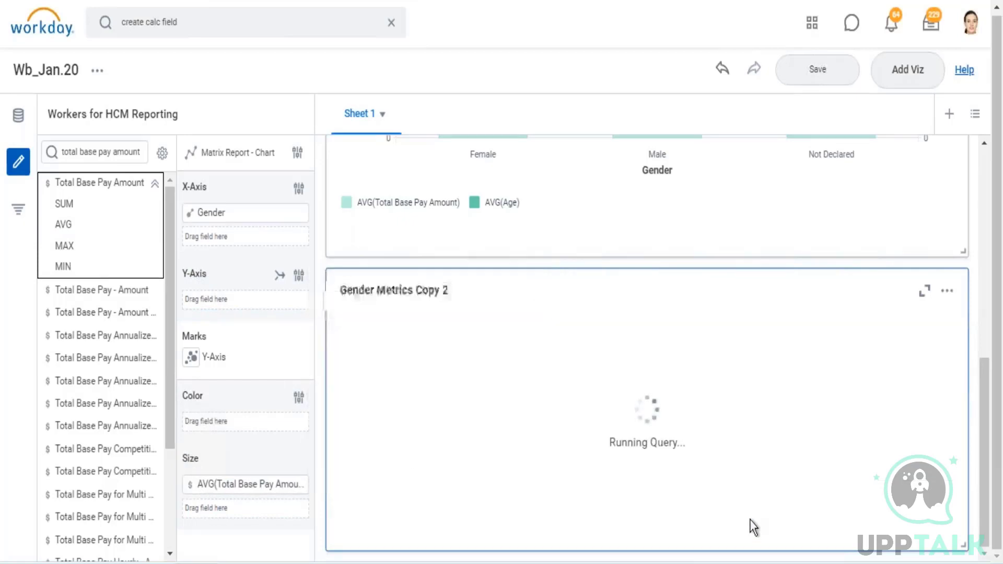
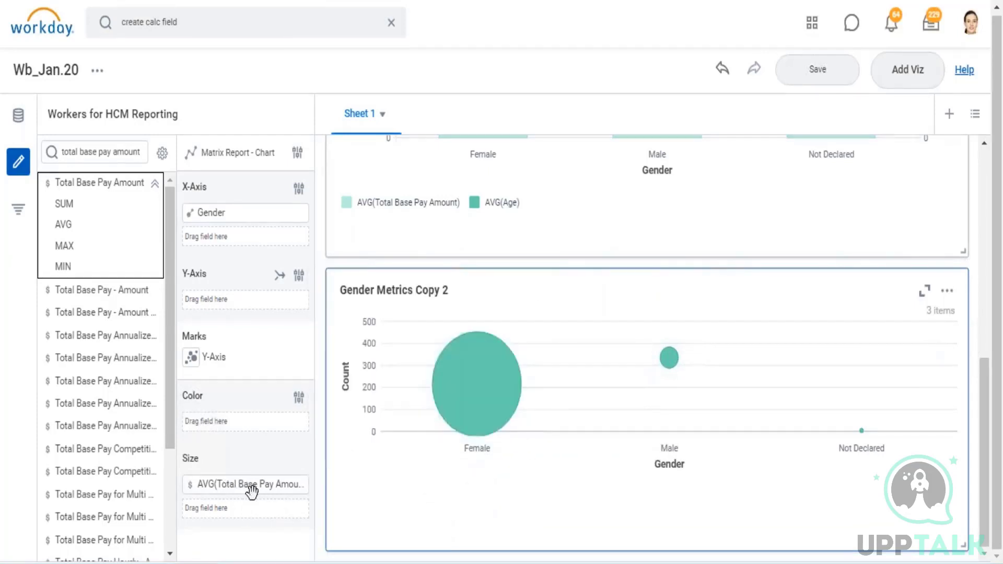
# - Review the mark types available for the Y-Axis of Gender Metrics Copy 2, keep Point, and save the workbook
pyautogui.moveTo(252, 490)
pyautogui.click(191, 357)
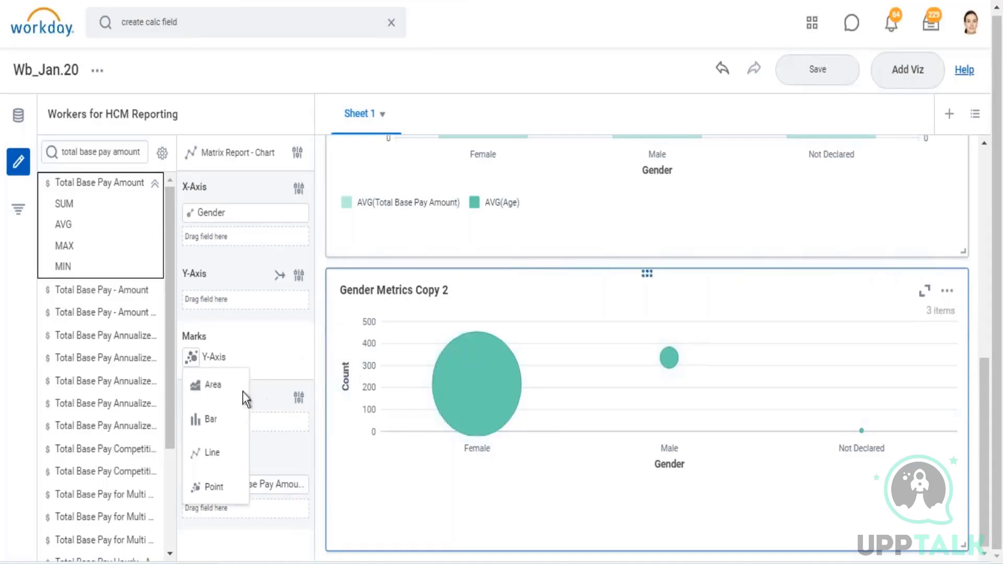
pyautogui.click(205, 360)
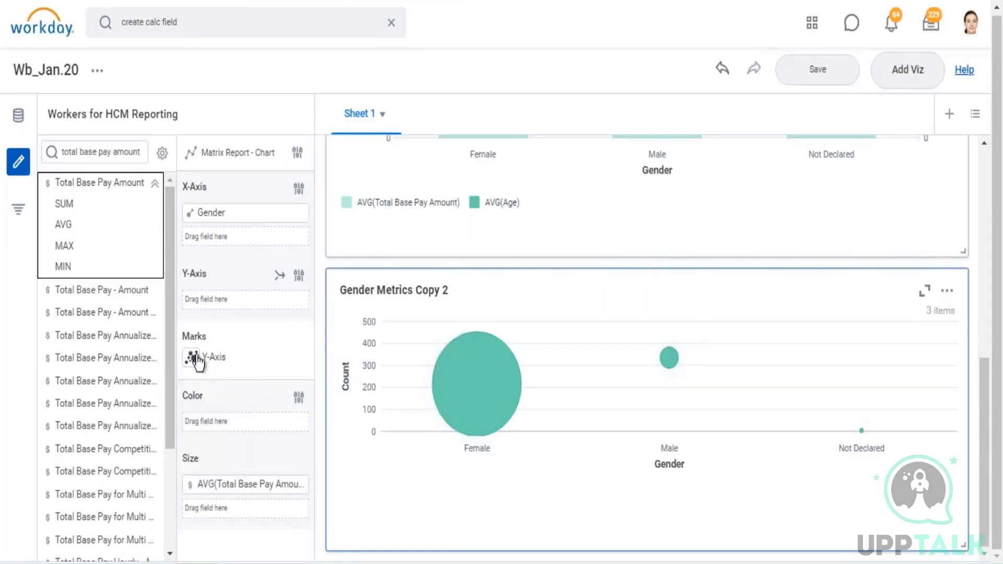
pyautogui.click(194, 359)
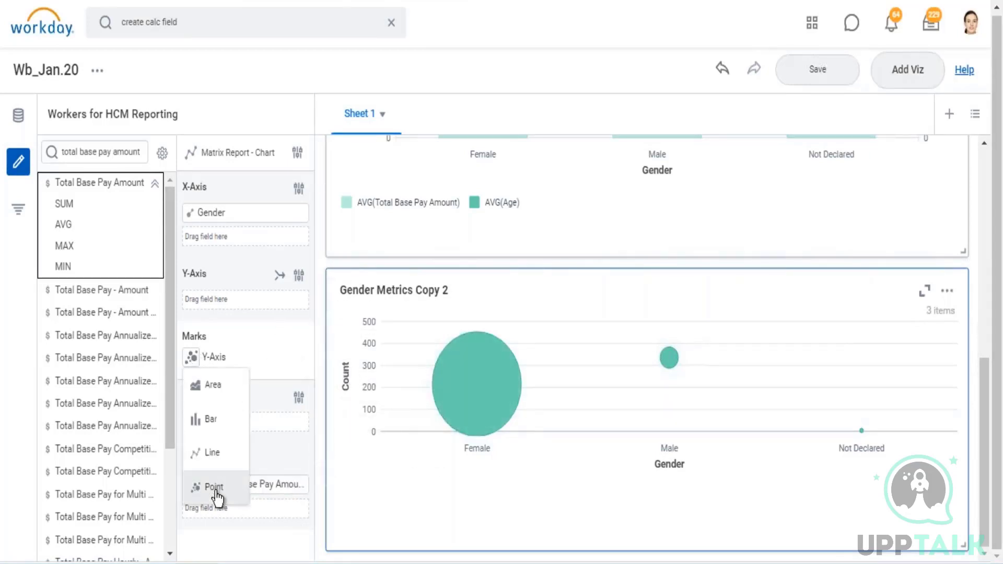
pyautogui.click(286, 345)
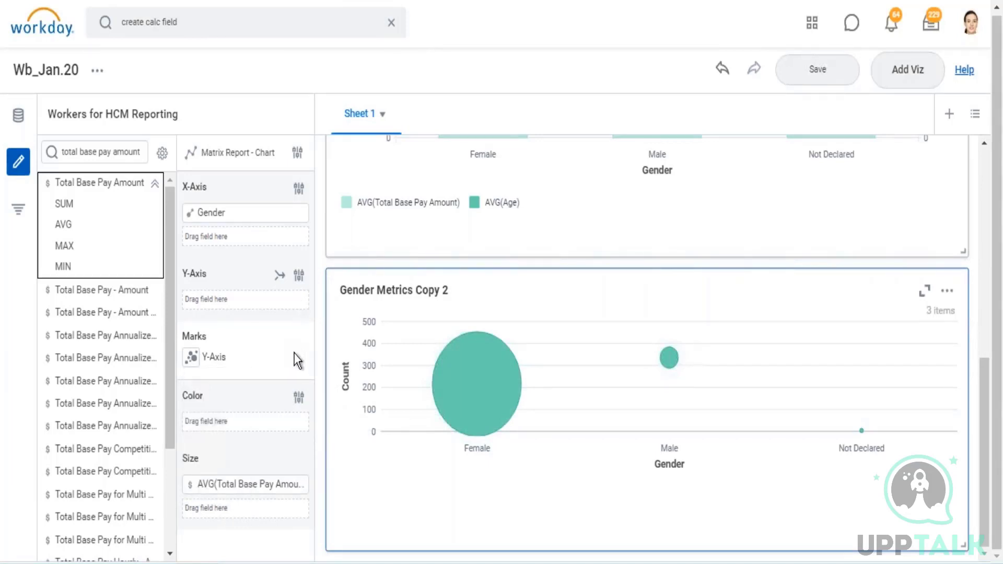
pyautogui.click(828, 70)
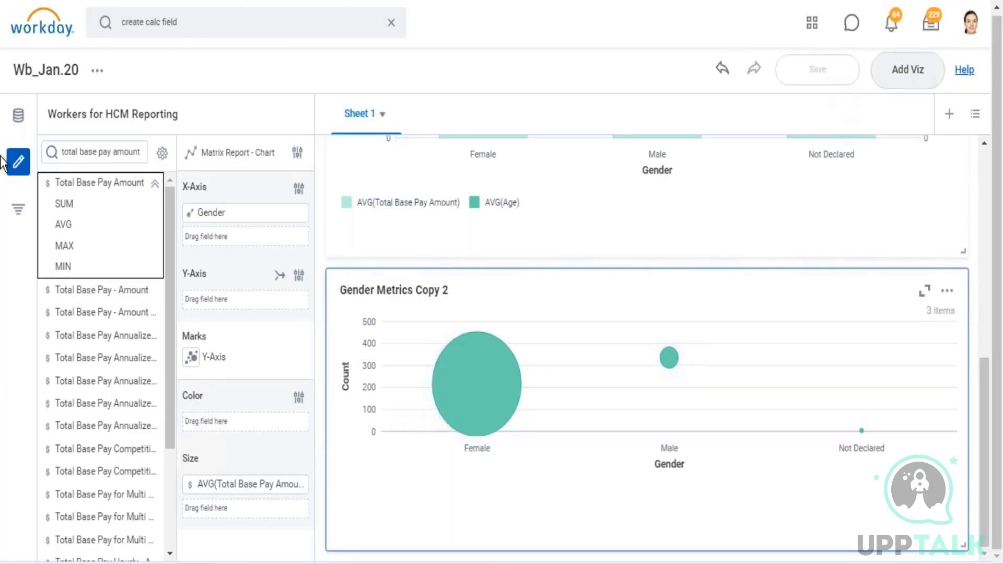
# - Check the viz filters applied to the Gender Metrics Copy 2 and Gender Metrics Copy charts
pyautogui.click(19, 211)
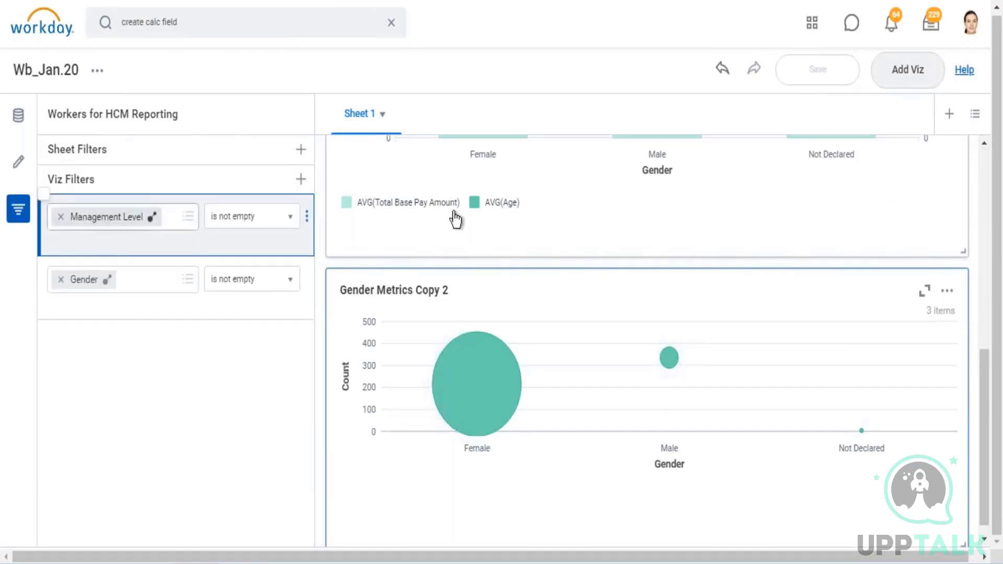
pyautogui.click(638, 189)
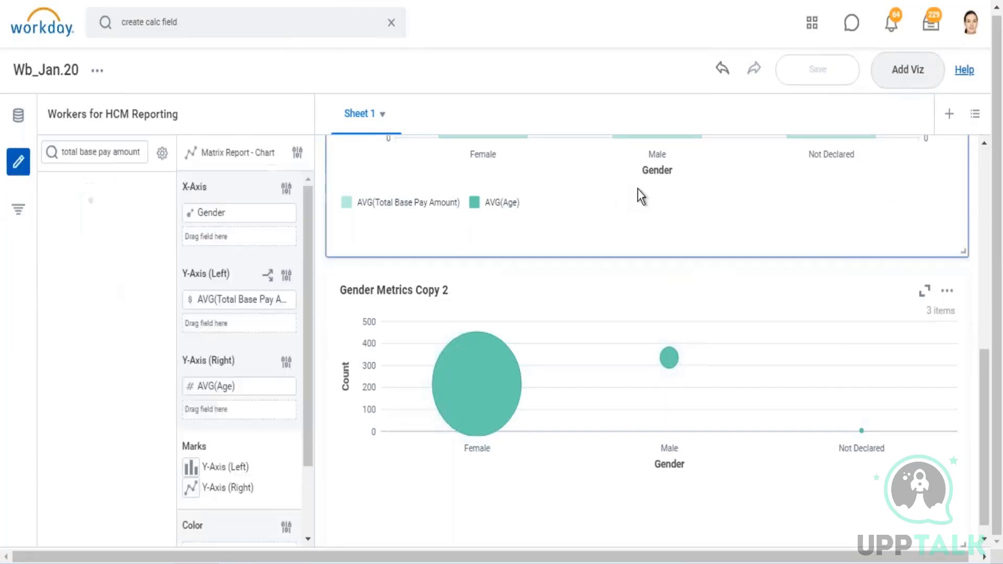
pyautogui.click(21, 219)
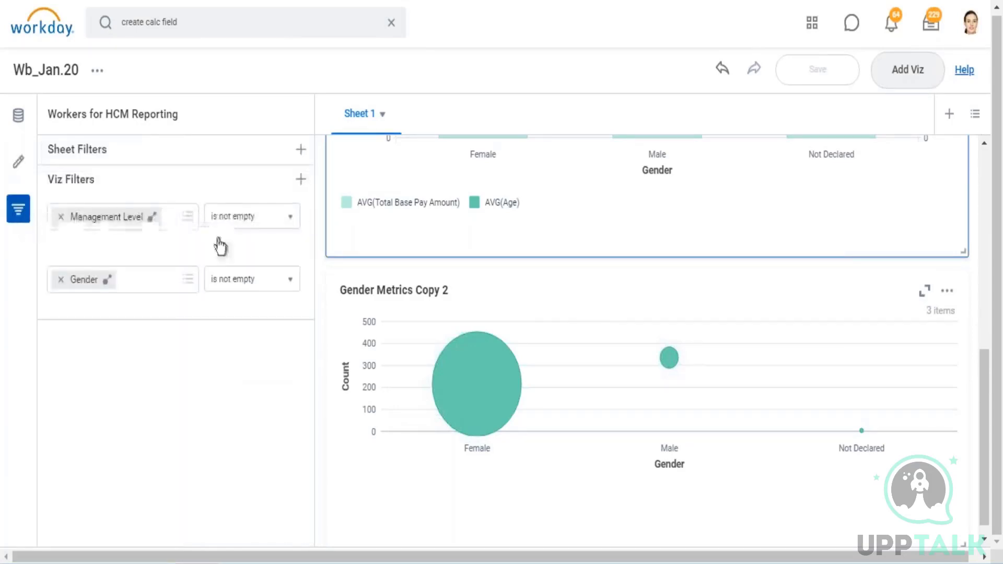
pyautogui.scroll(10, 753, 307)
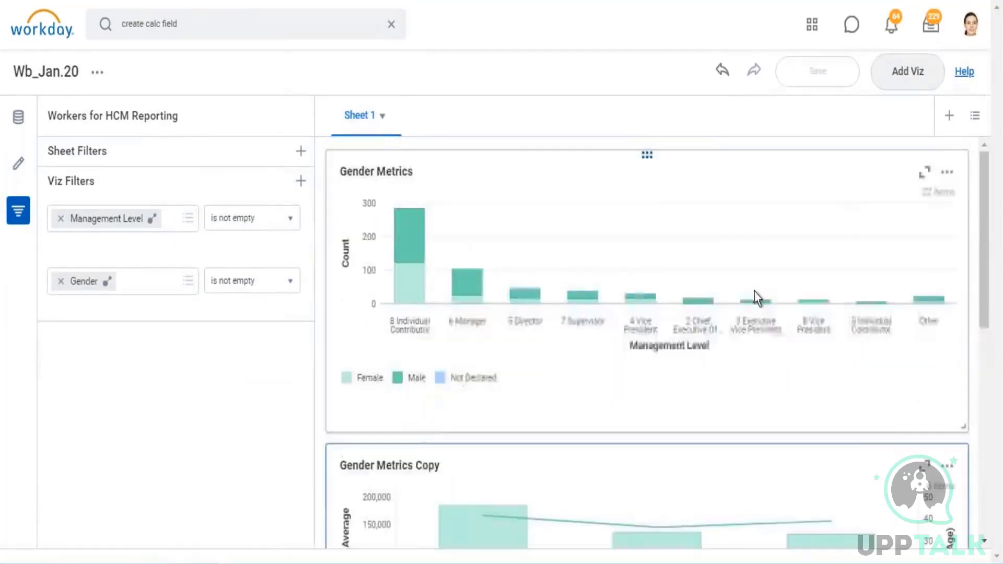
# - Select the Gender Metrics chart and show its sheet and viz filters
pyautogui.click(460, 217)
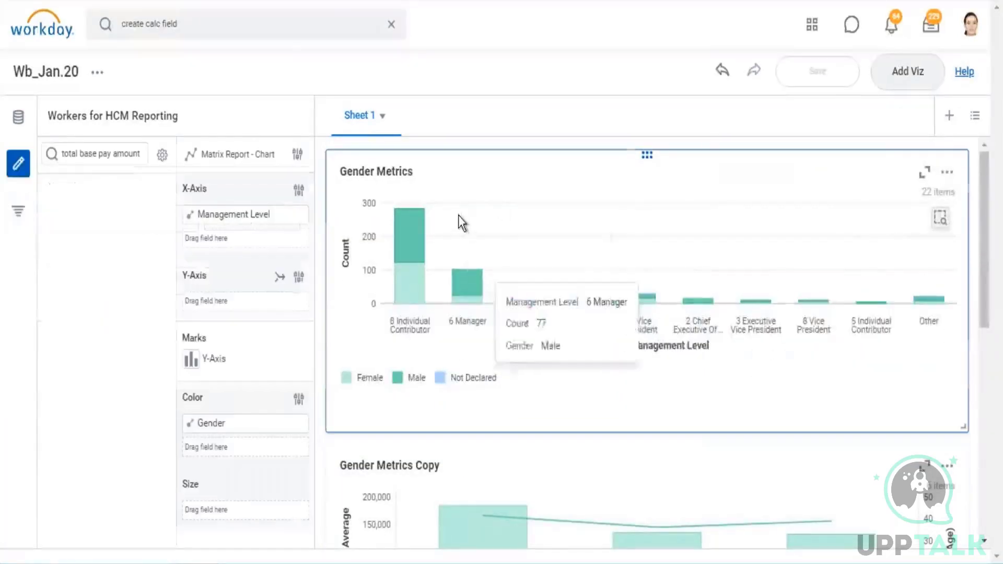
pyautogui.click(20, 219)
pyautogui.click(16, 216)
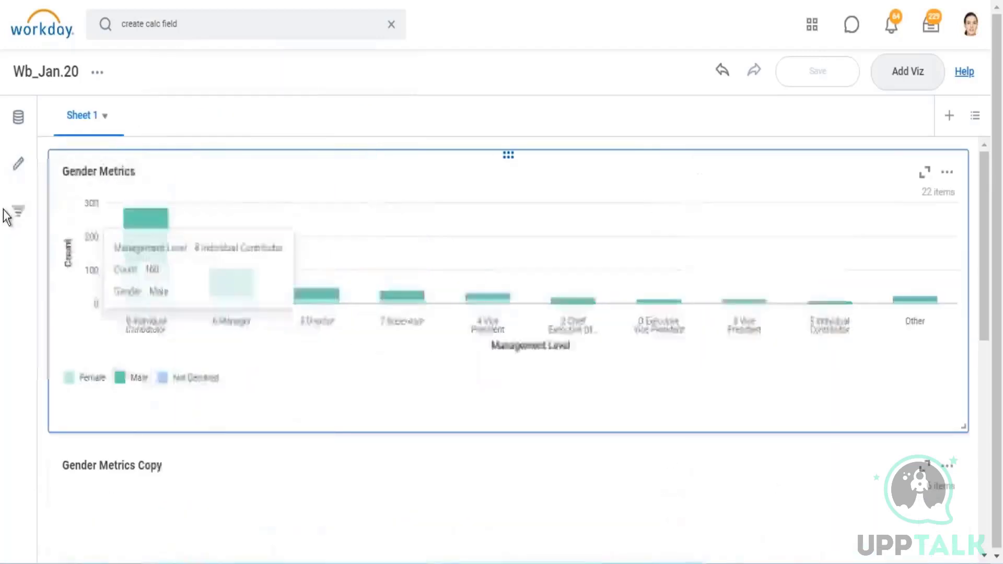
pyautogui.click(18, 220)
pyautogui.click(17, 216)
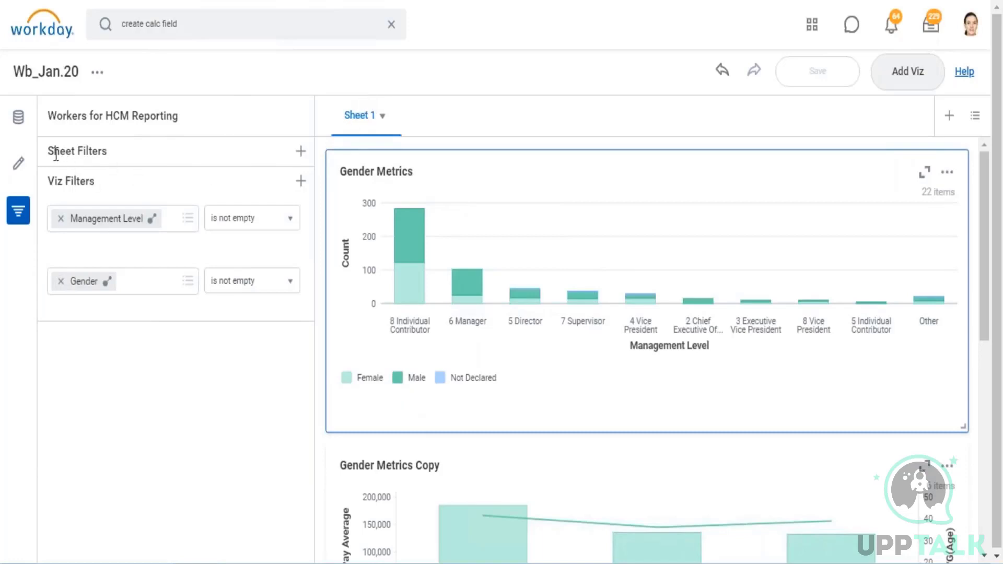
# - Examine the Sheet Filters and Viz Filters sections against the three Gender Metrics charts on Sheet 1
pyautogui.moveTo(56, 153); pyautogui.dragTo(204, 152)
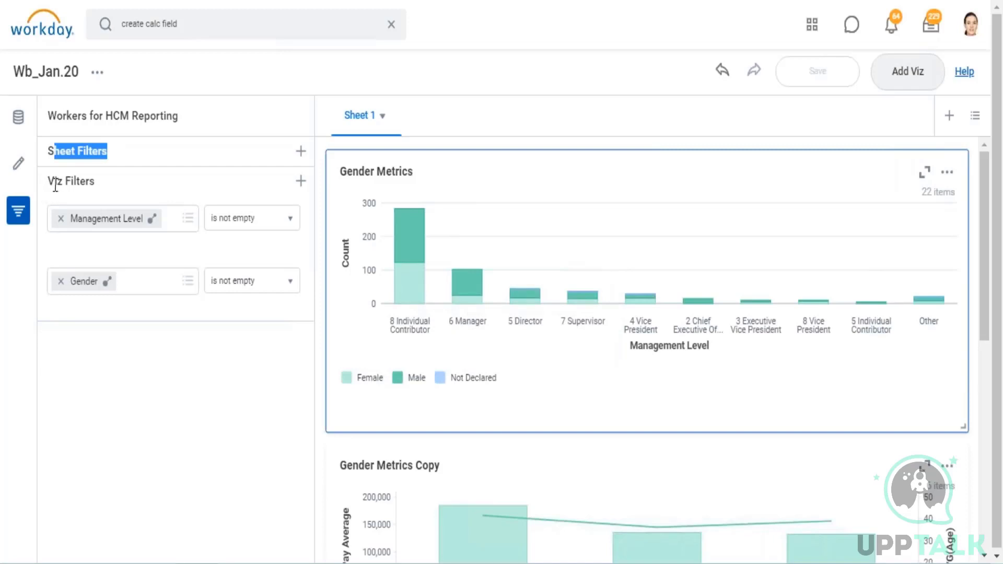
pyautogui.moveTo(55, 184); pyautogui.dragTo(90, 182)
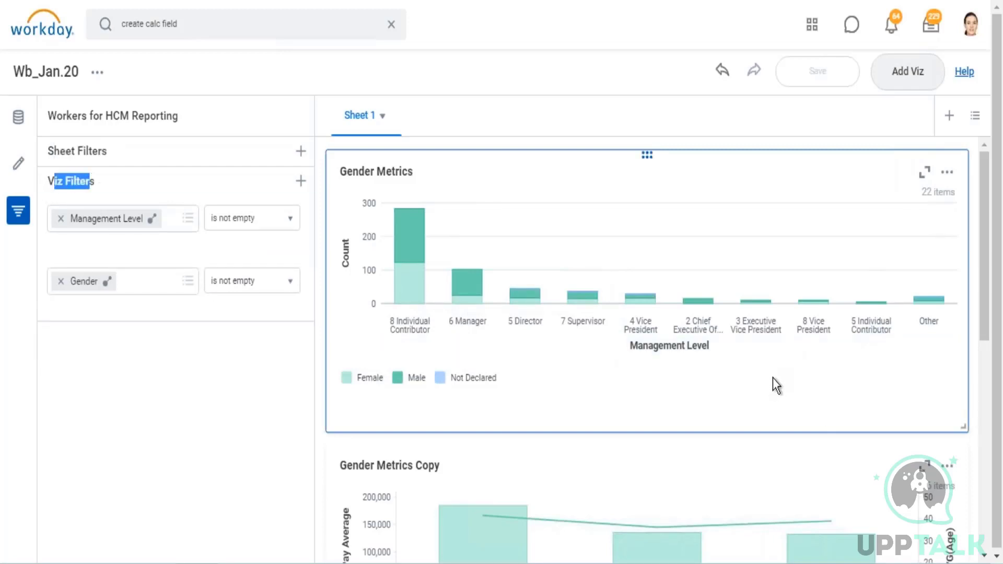
pyautogui.scroll(-5, 773, 379)
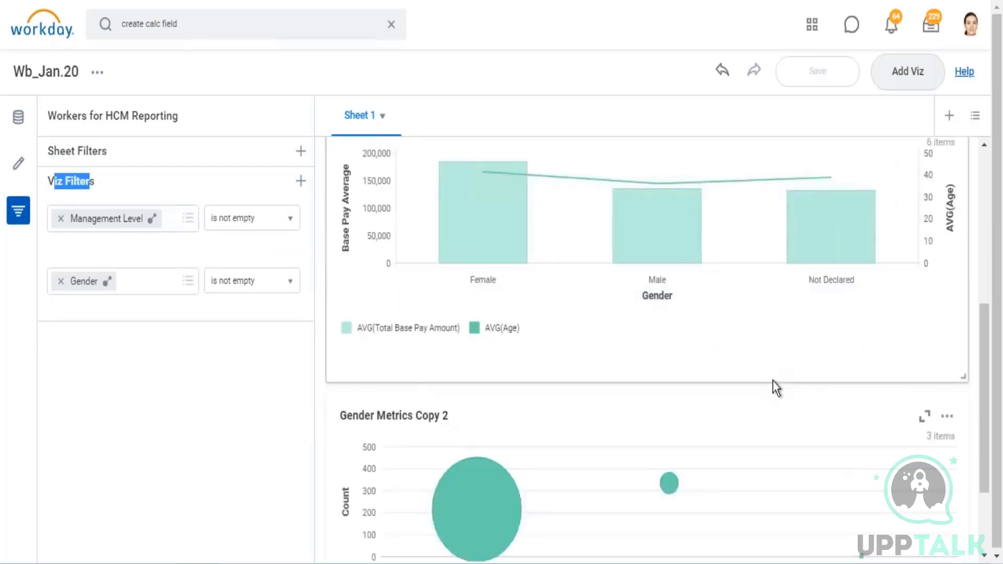
pyautogui.scroll(-2, 771, 391)
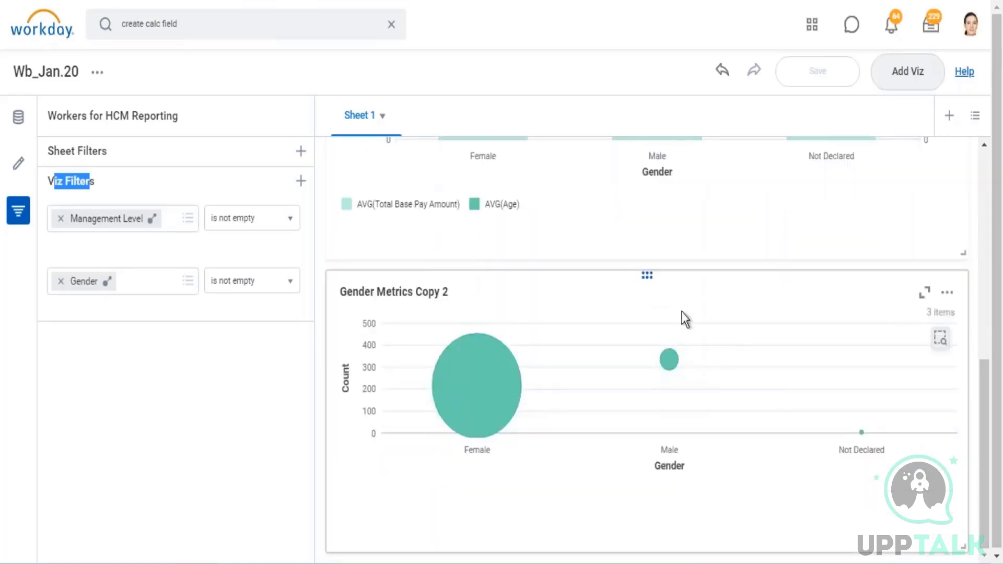
pyautogui.scroll(4, 682, 312)
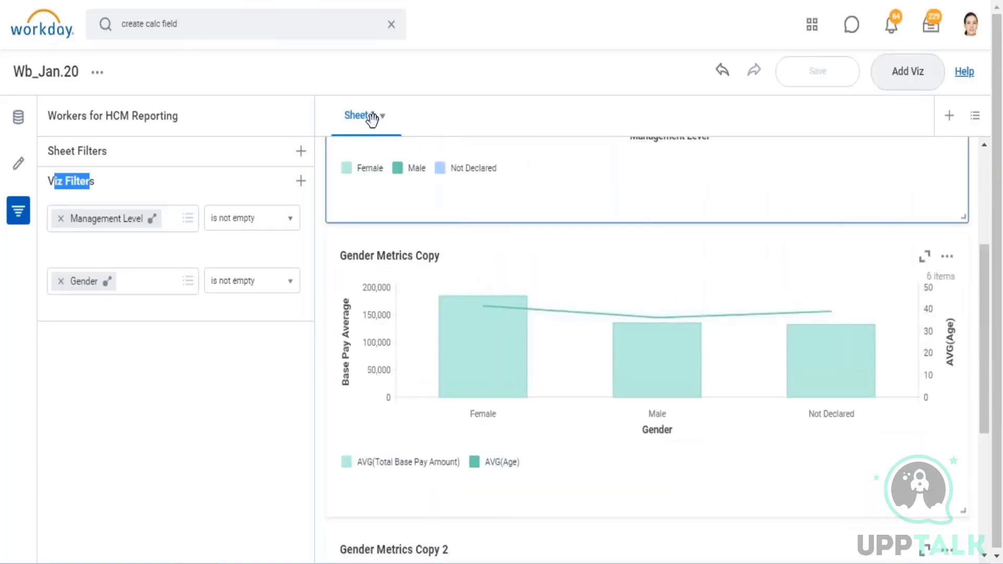
pyautogui.scroll(-4, 610, 331)
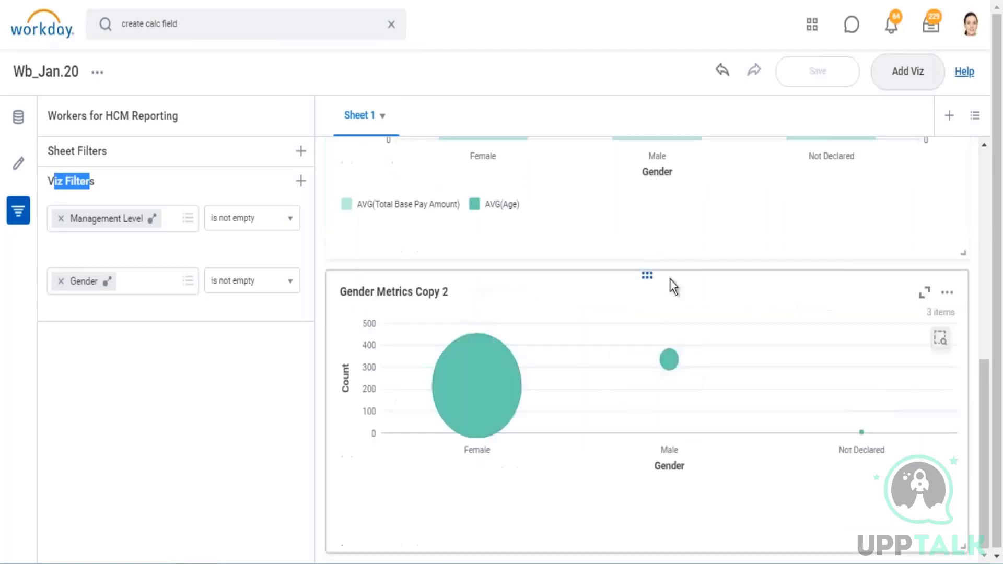
pyautogui.moveTo(513, 431)
pyautogui.scroll(7, 522, 422)
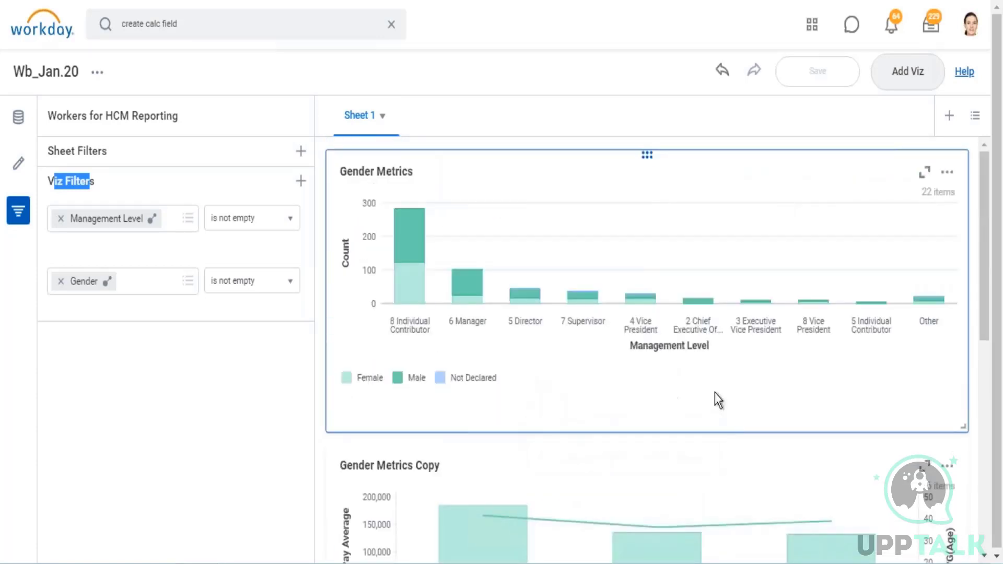
pyautogui.click(634, 172)
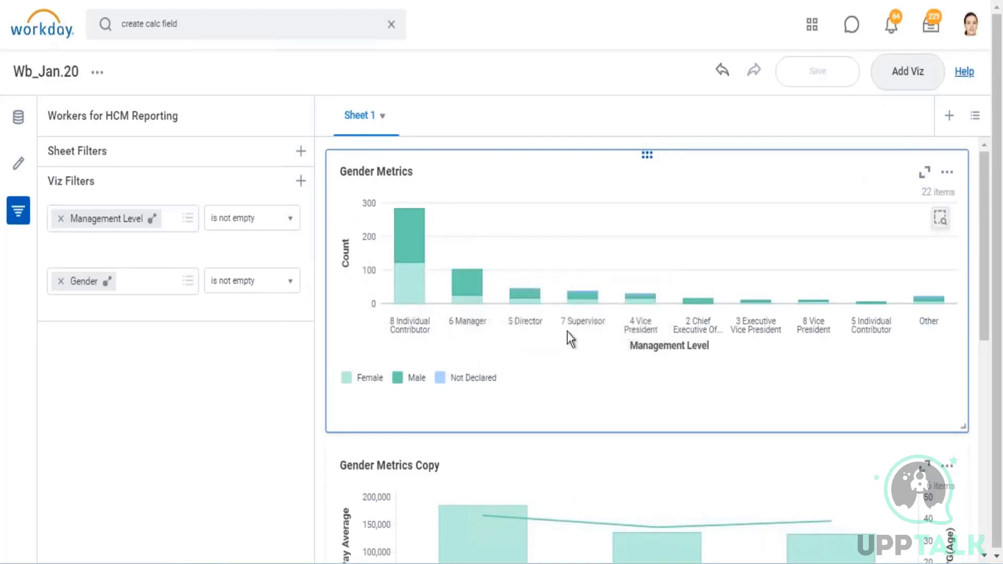
pyautogui.scroll(-2, 537, 455)
pyautogui.scroll(-5, 537, 454)
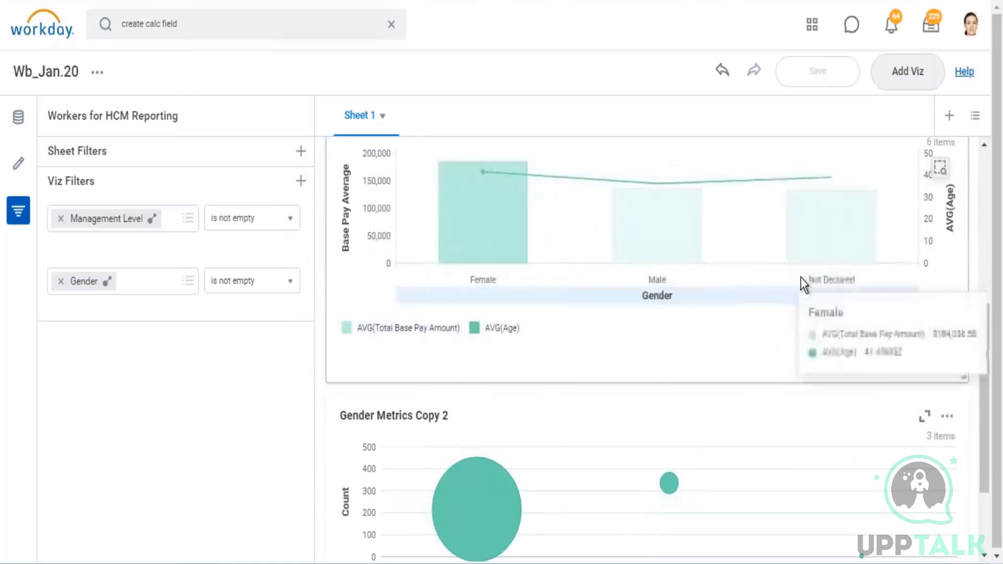
pyautogui.moveTo(801, 277)
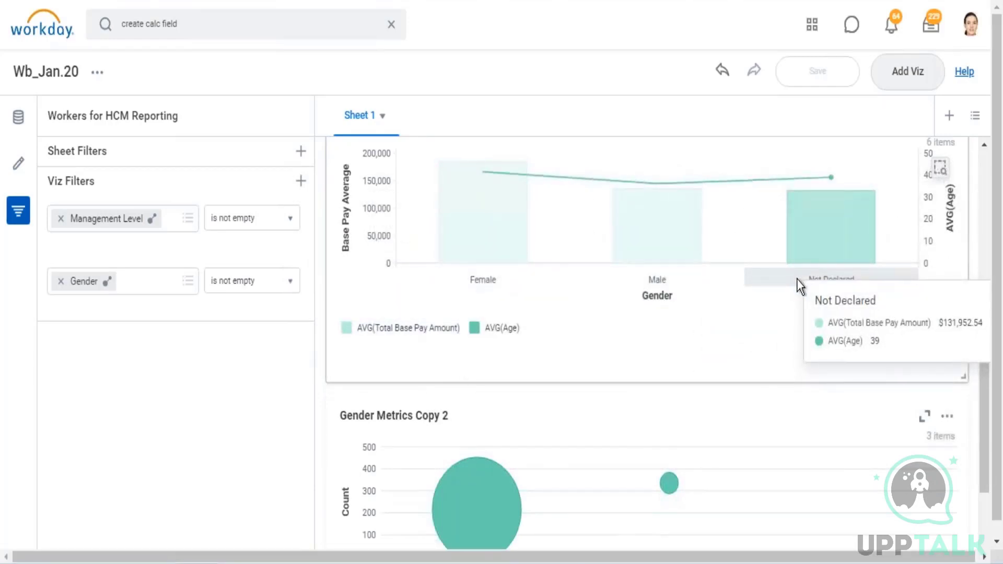
pyautogui.scroll(7, 518, 253)
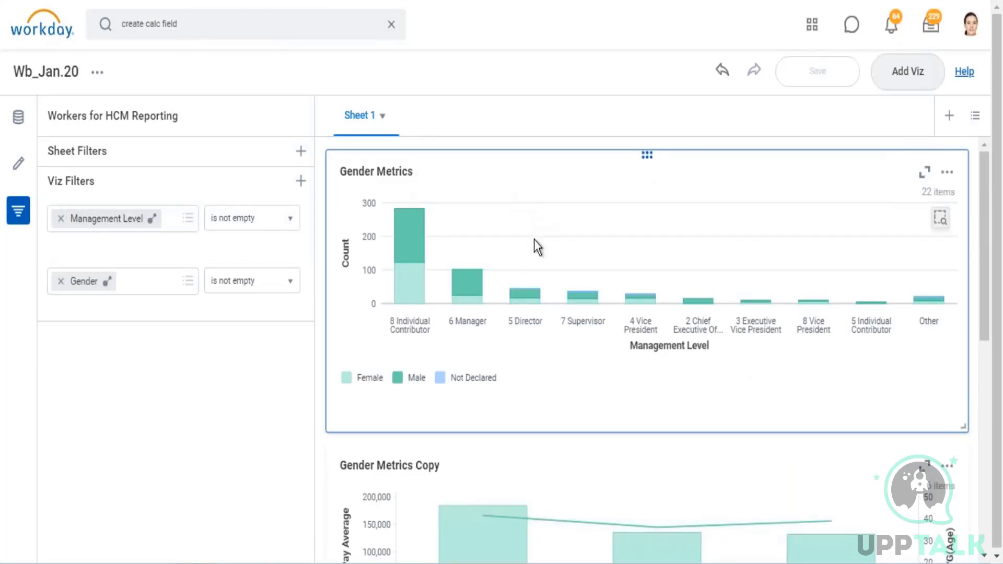
# - Move the Gender "is not empty" filter of the Gender Metrics chart from the viz level to the sheet level
pyautogui.click(88, 294)
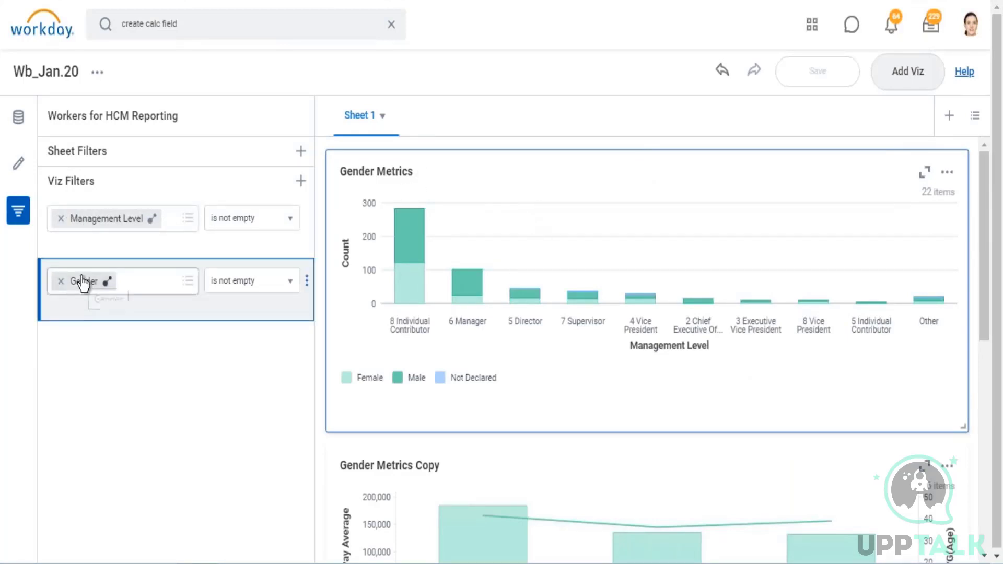
pyautogui.scroll(-5, 614, 289)
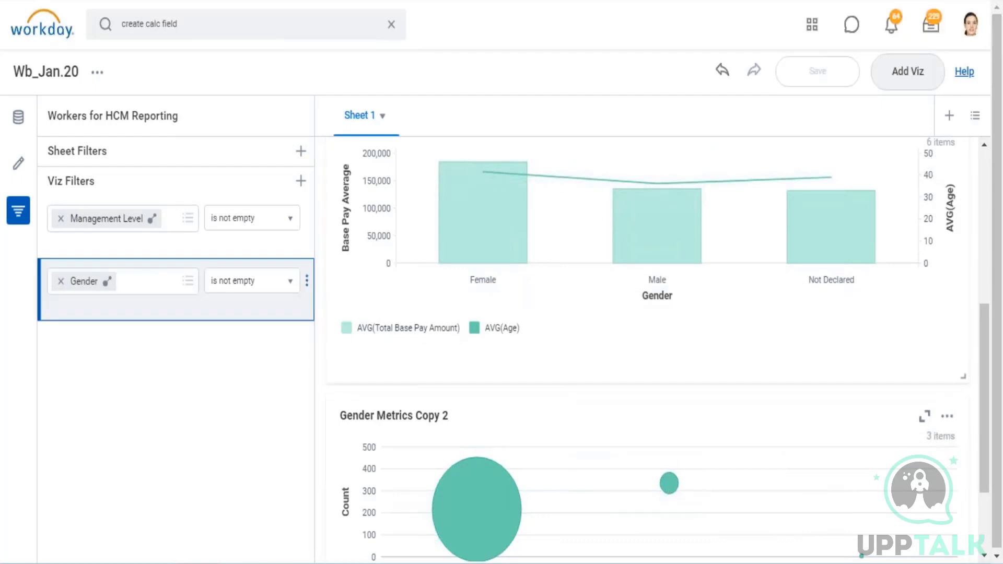
pyautogui.click(308, 282)
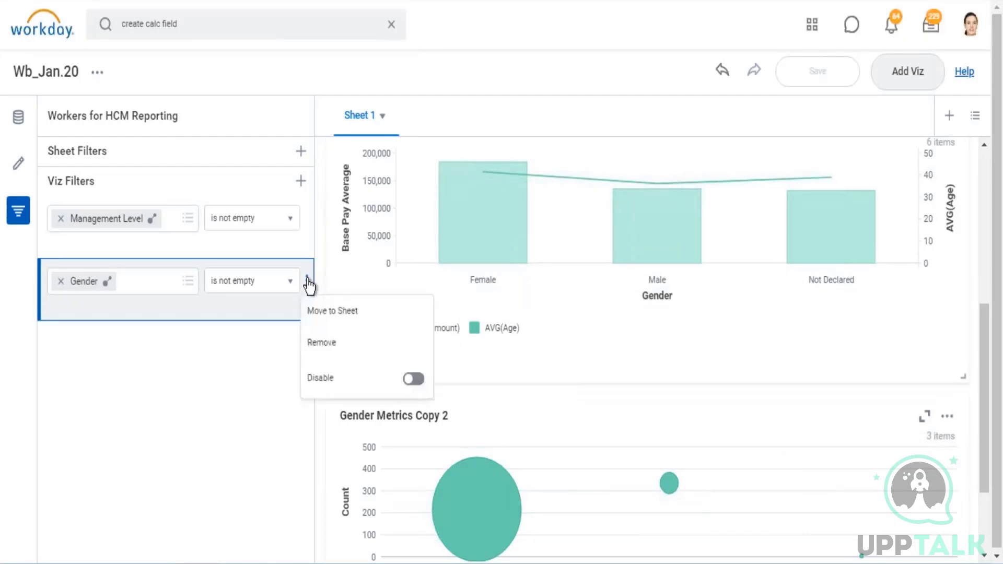
pyautogui.click(336, 312)
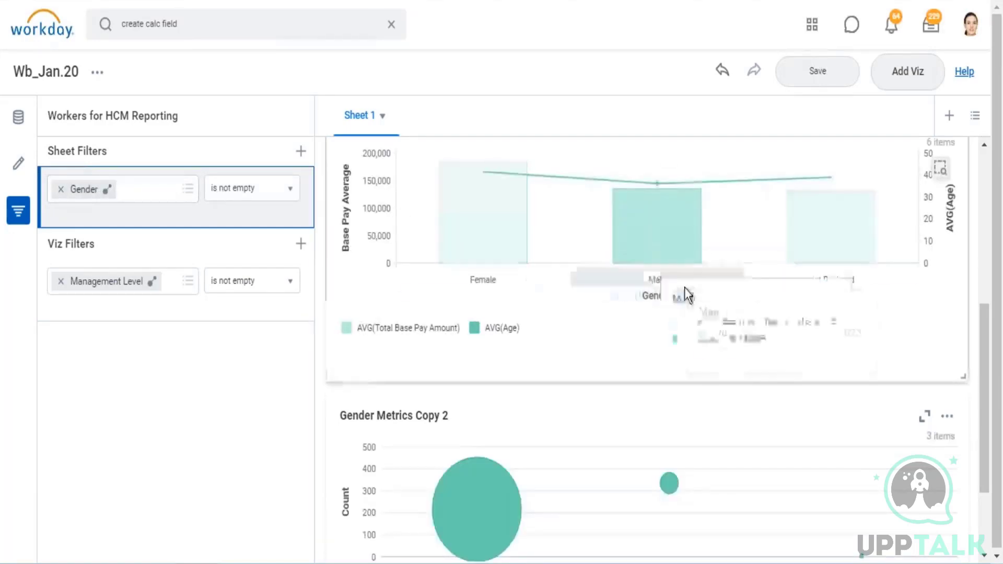
pyautogui.scroll(6, 685, 287)
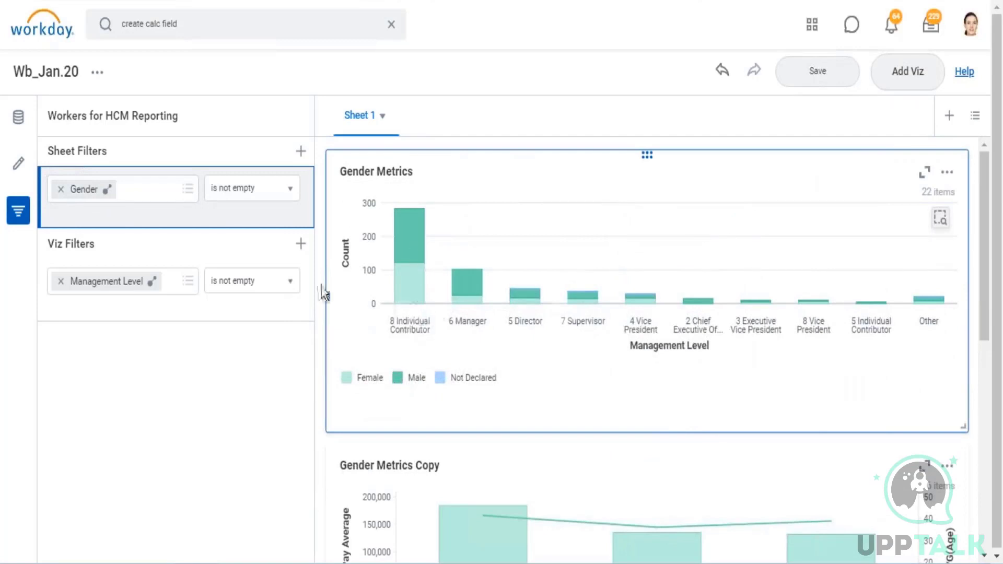
# - Select the Gender Metrics Copy chart and remove its duplicate Gender viz filter
pyautogui.scroll(-3, 636, 371)
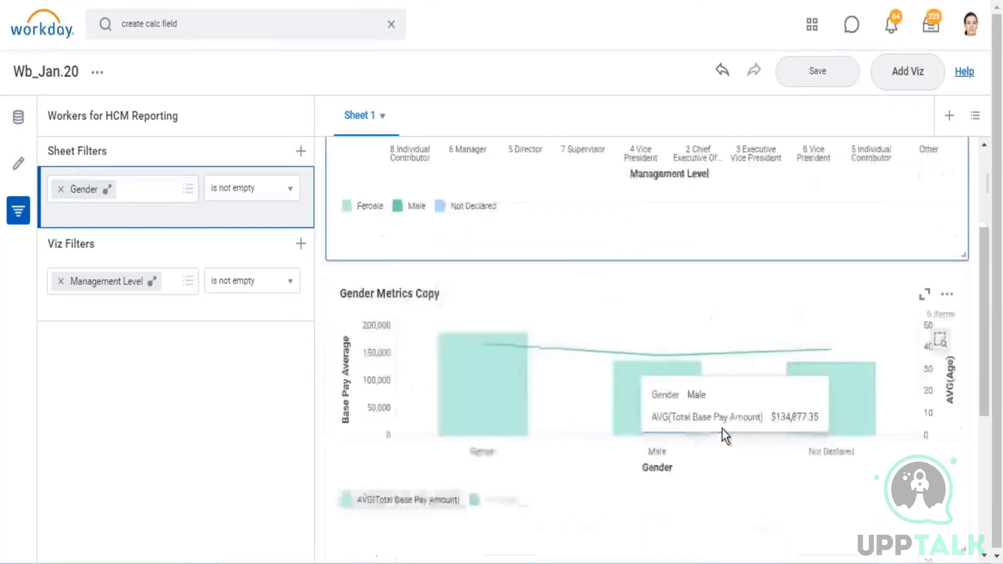
pyautogui.click(651, 296)
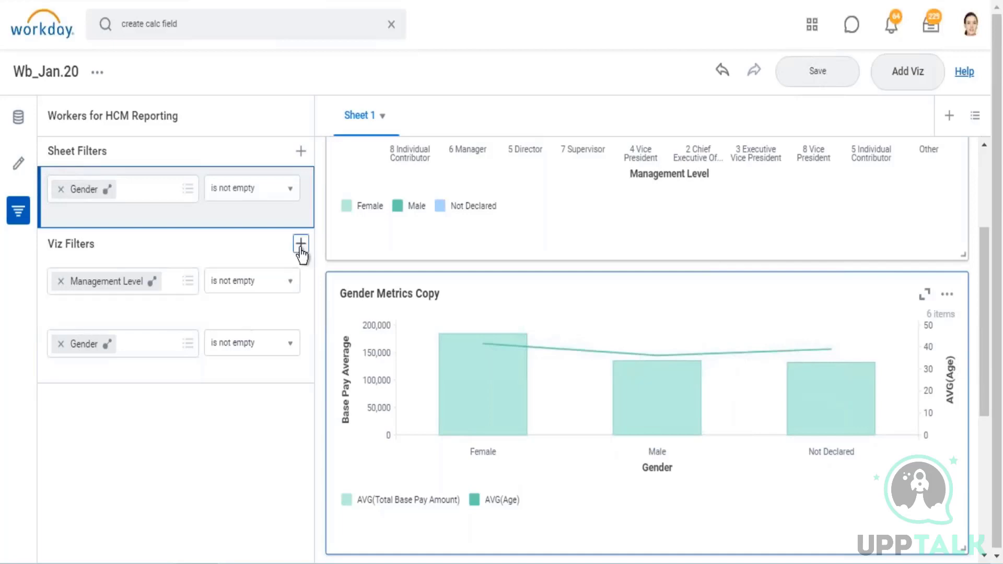
pyautogui.click(307, 346)
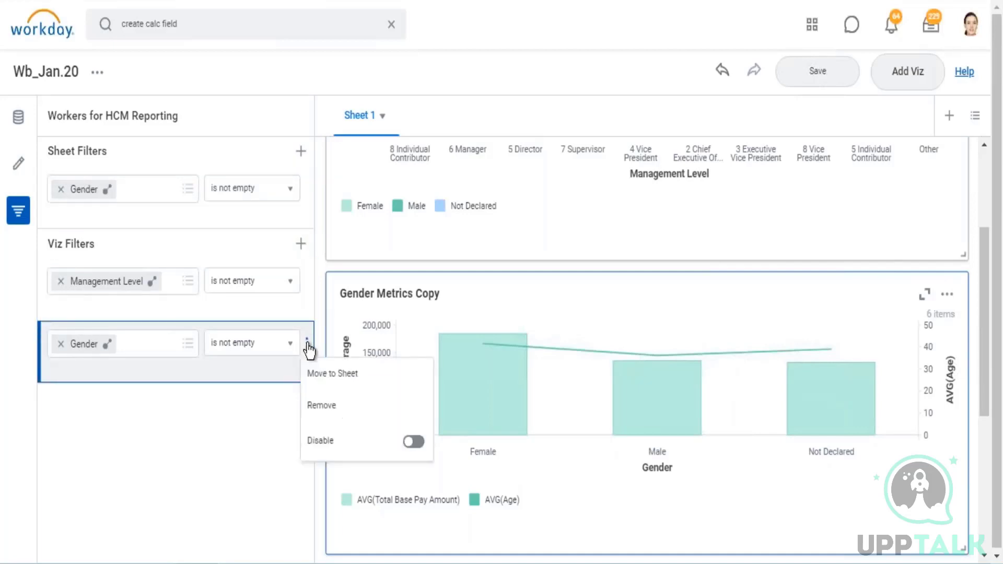
pyautogui.click(329, 407)
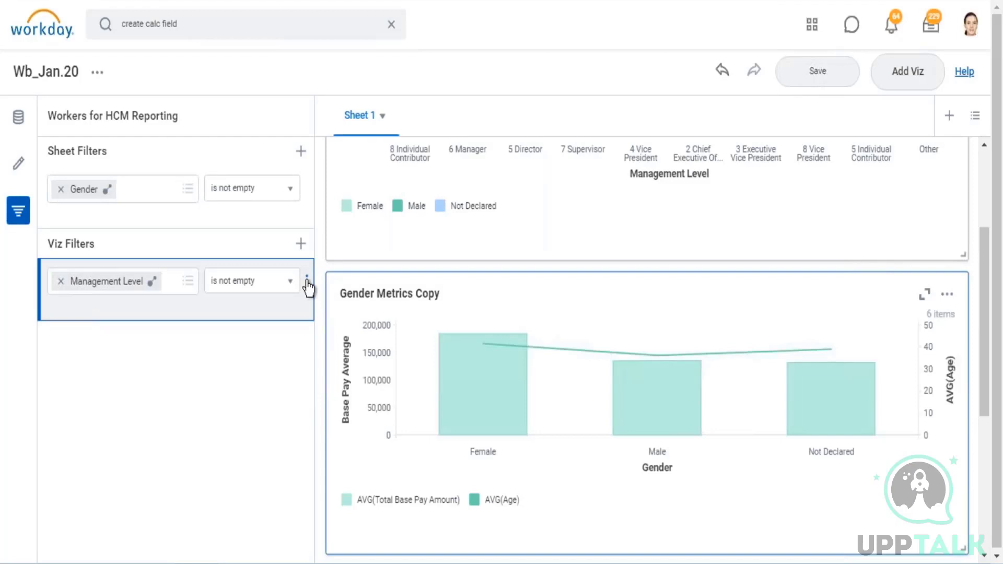
# - Remove the Management Level viz filter from Gender Metrics Copy and look over the charts
pyautogui.click(308, 283)
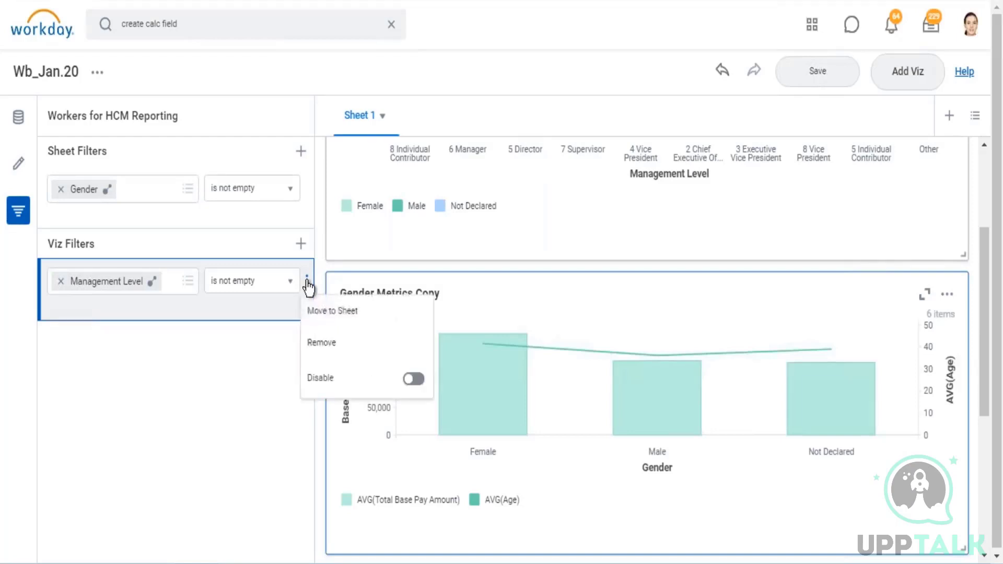
pyautogui.click(322, 343)
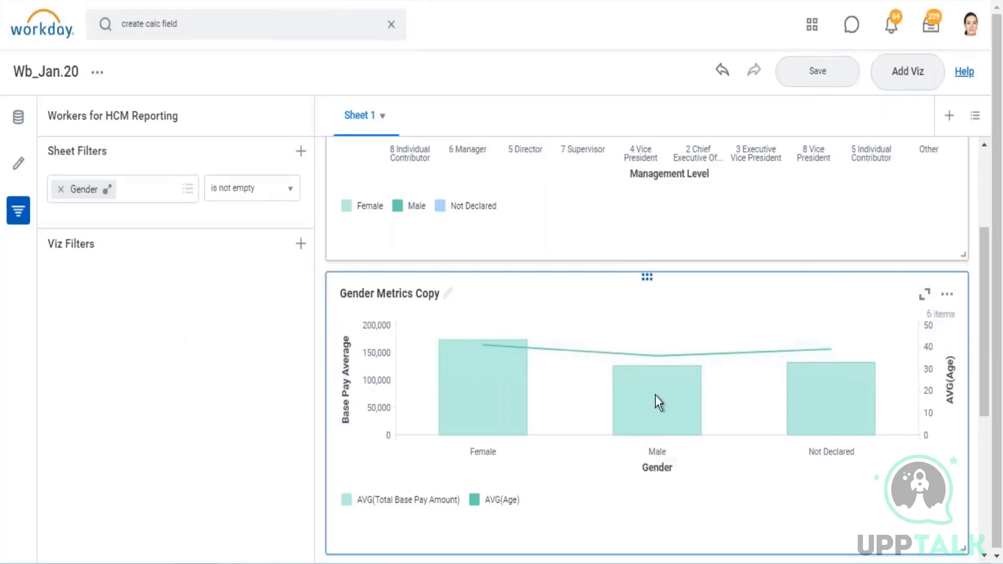
pyautogui.scroll(-3, 652, 400)
pyautogui.scroll(2, 697, 369)
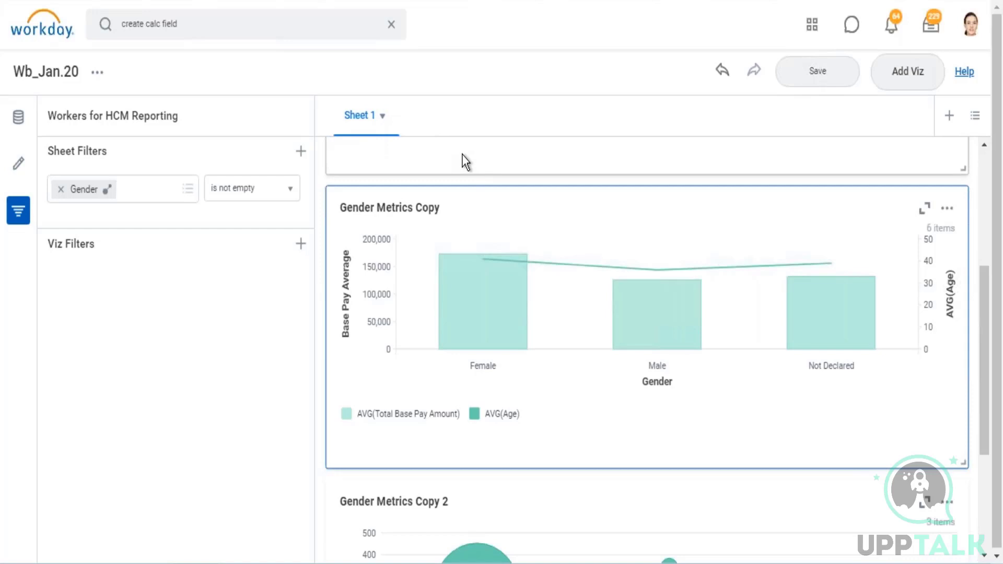
# - Compare the viz filters applied to the Gender Metrics and Gender Metrics Copy charts alongside the Gender sheet filter
pyautogui.scroll(5, 554, 340)
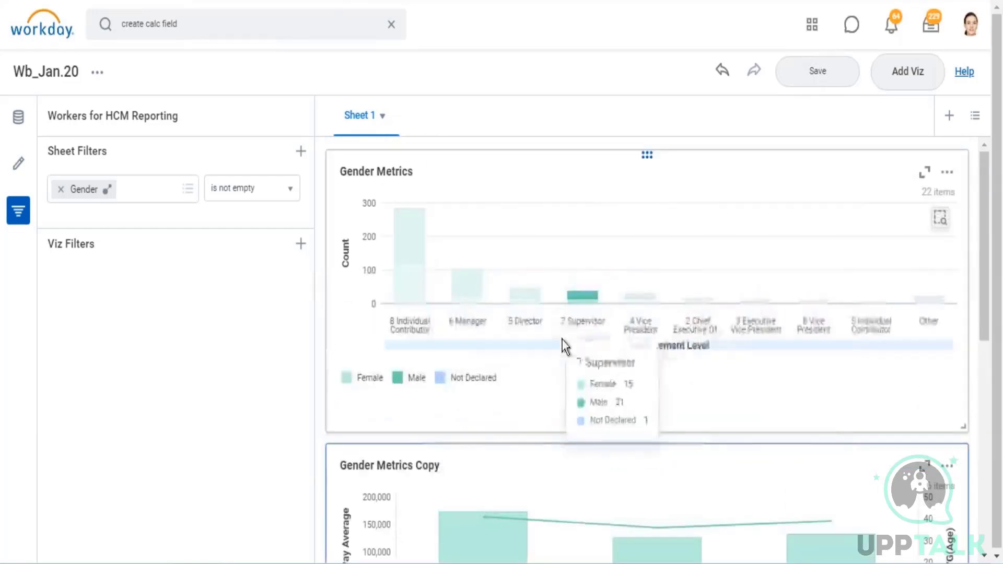
pyautogui.moveTo(563, 323)
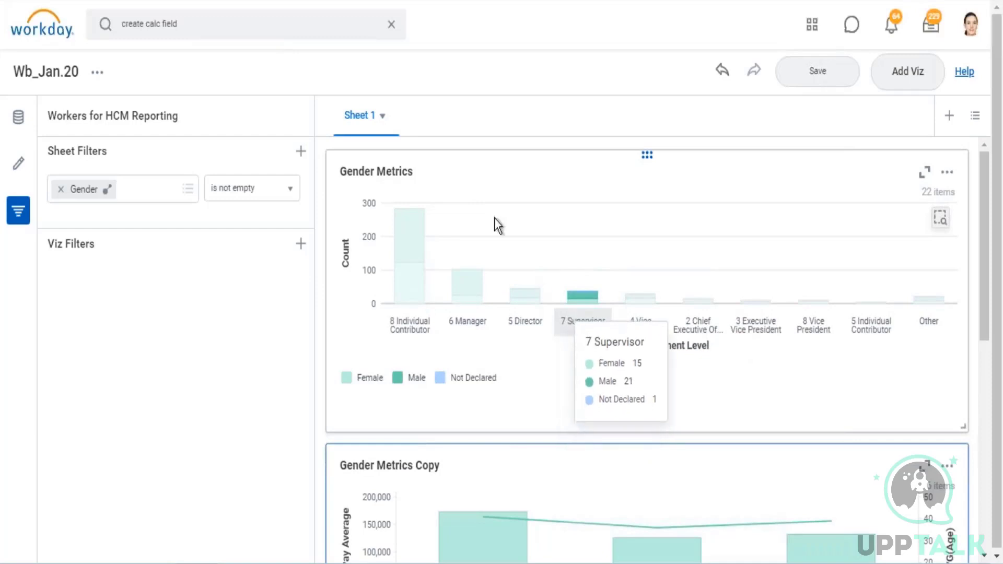
pyautogui.moveTo(406, 211)
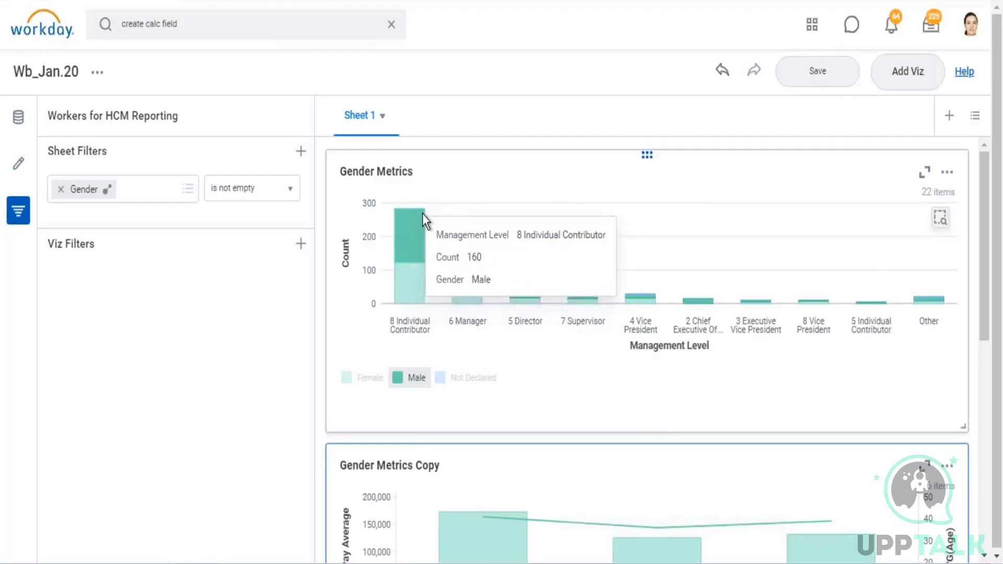
pyautogui.click(833, 183)
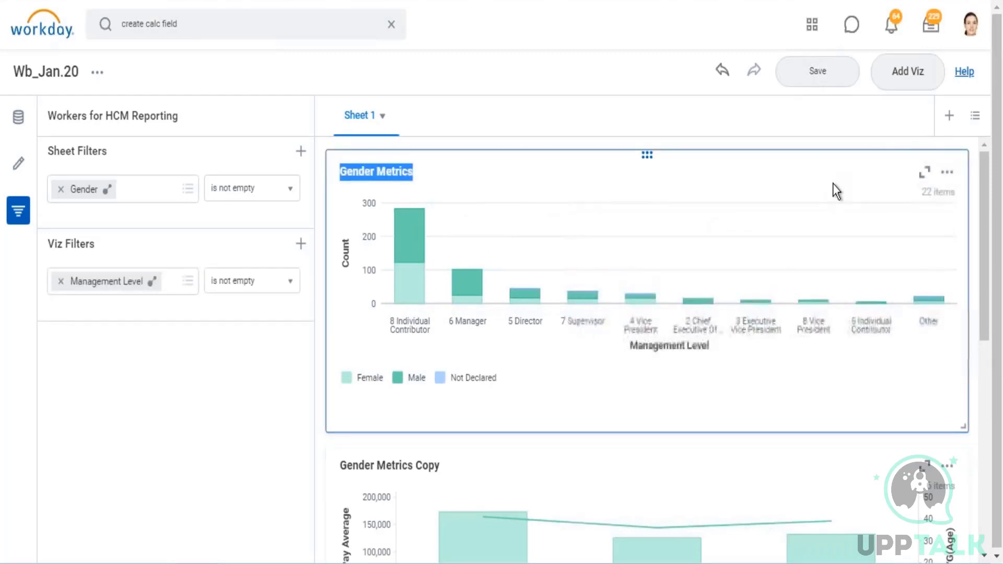
pyautogui.click(109, 176)
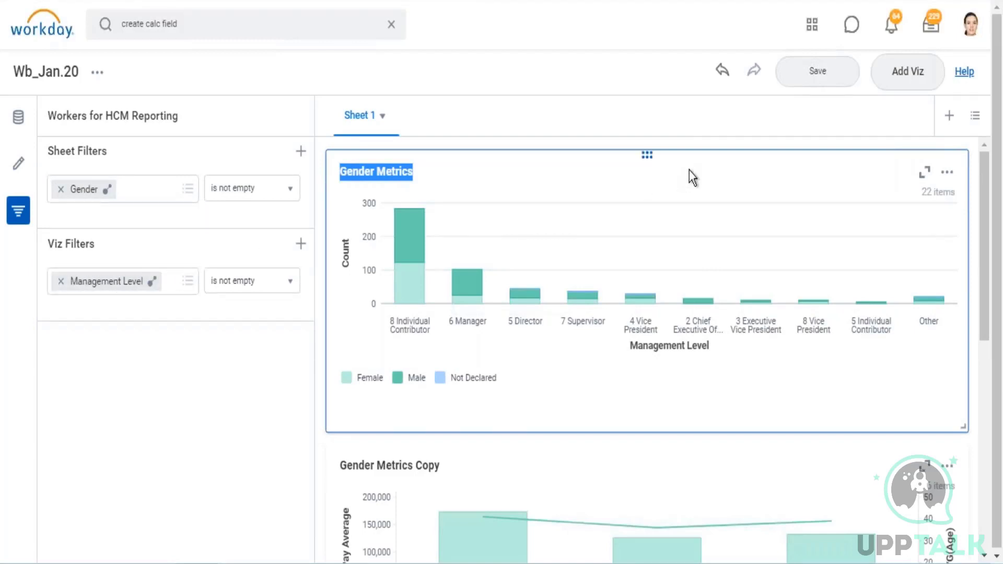
pyautogui.click(634, 169)
pyautogui.scroll(-5, 811, 380)
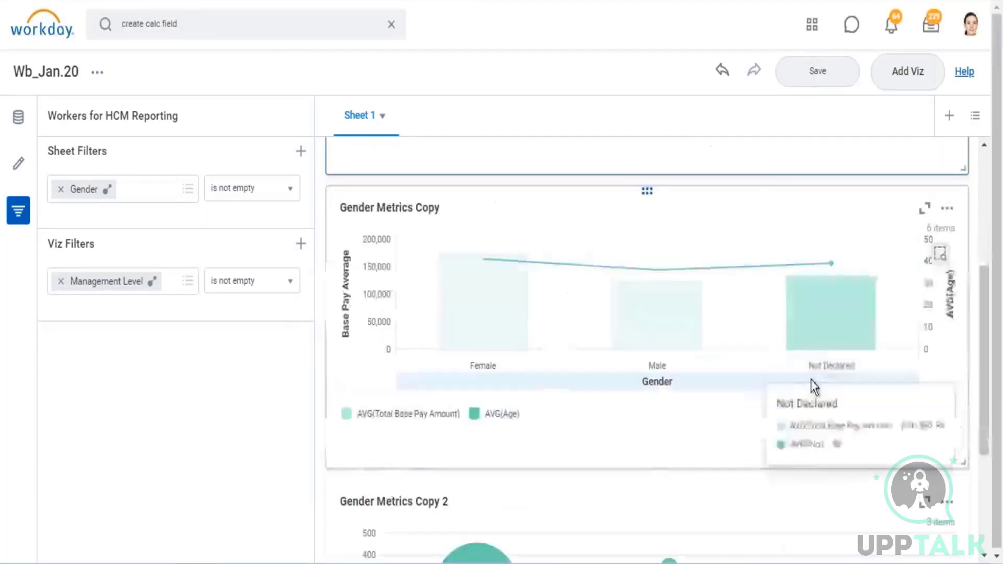
pyautogui.click(665, 205)
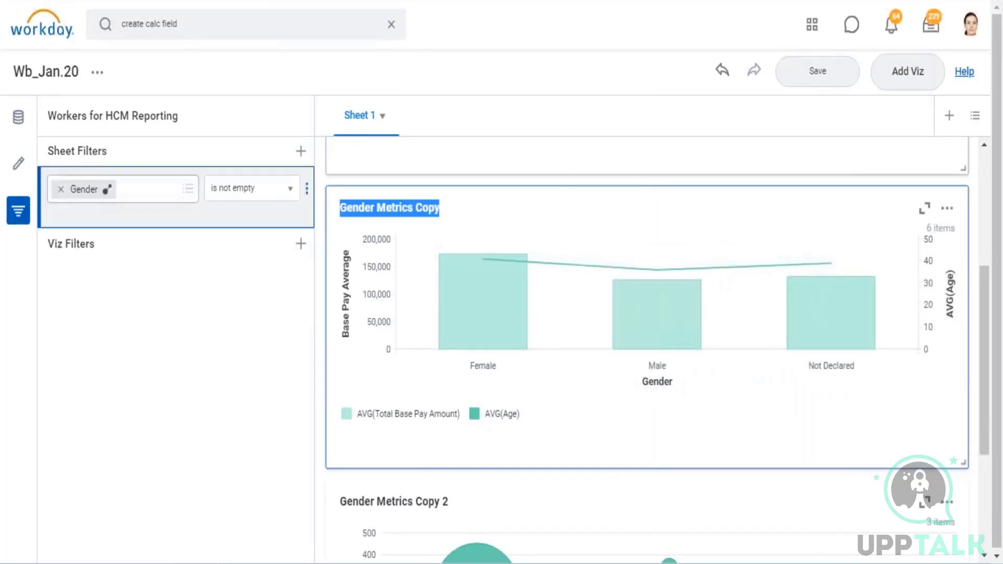
# - Select the Gender Metrics Copy 2 chart and remove its duplicate Gender viz filter
pyautogui.scroll(-4, 811, 418)
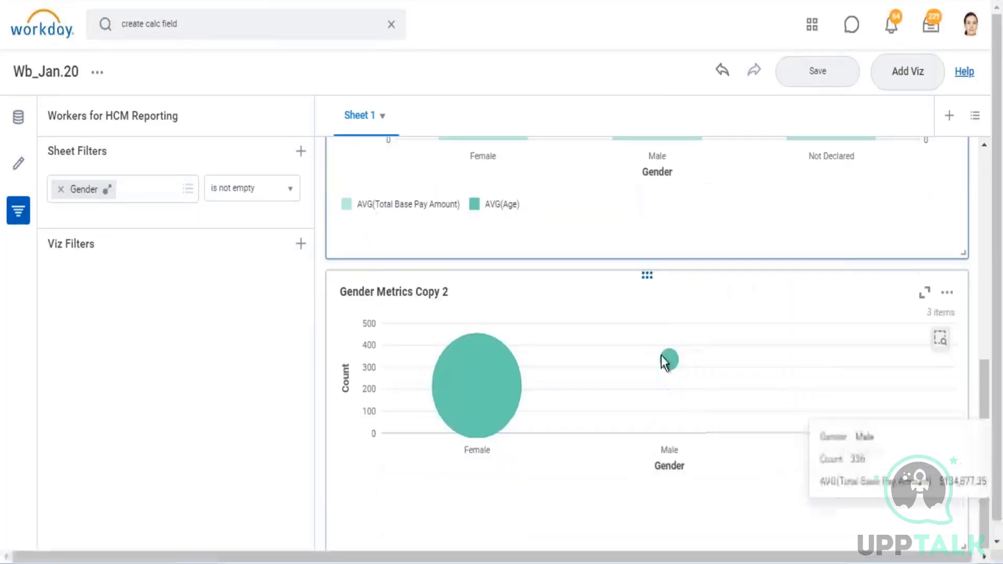
pyautogui.click(694, 292)
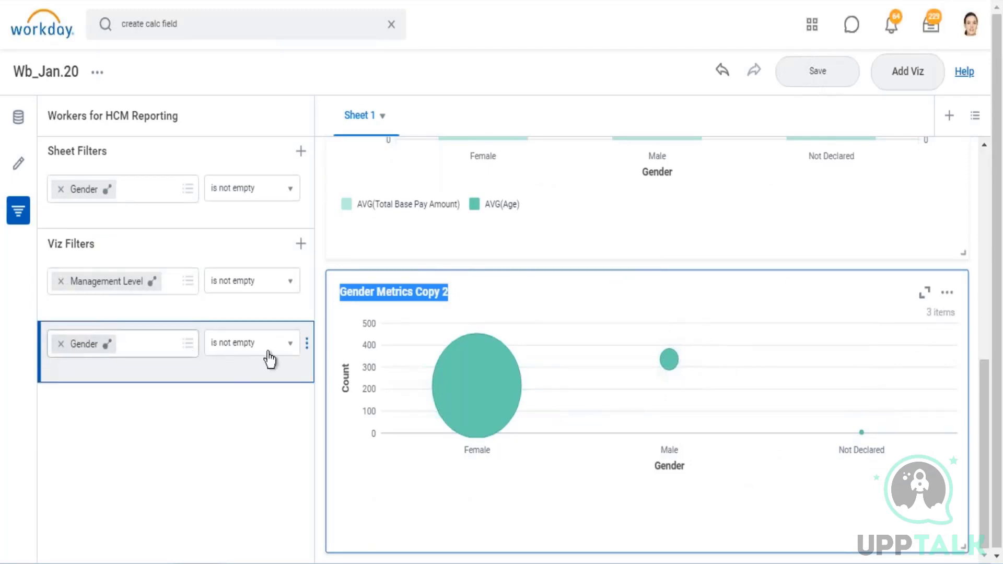
pyautogui.click(307, 346)
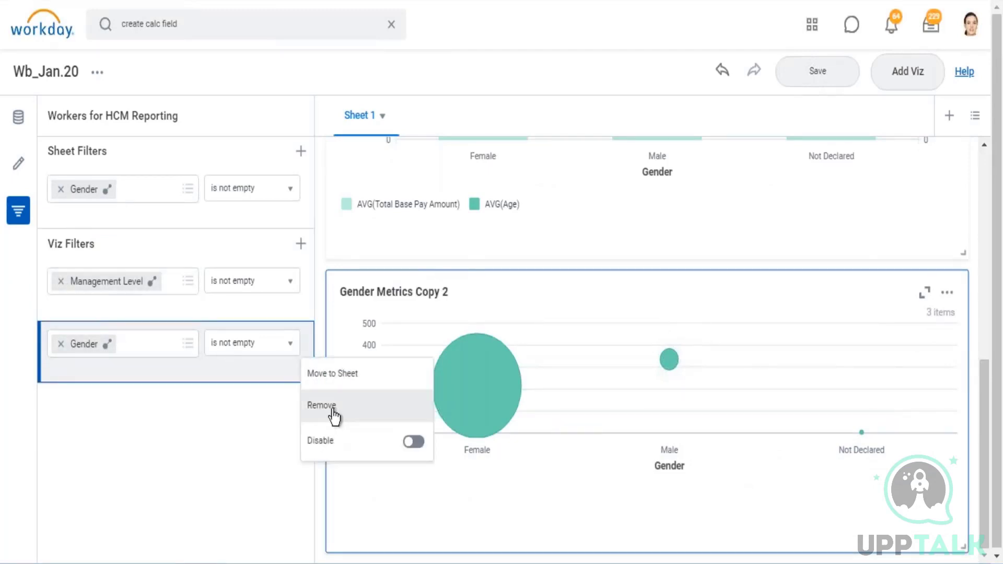
pyautogui.click(332, 417)
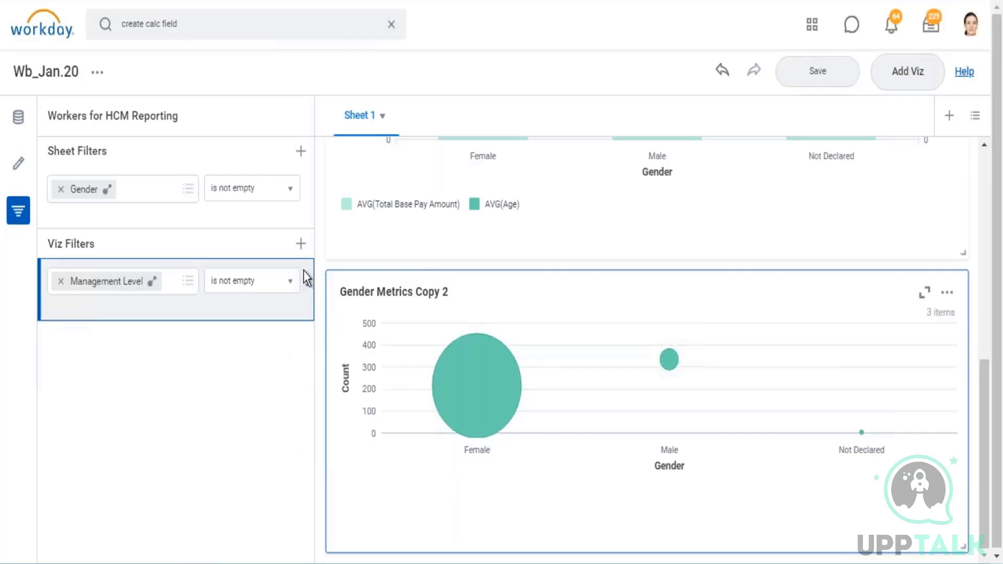
# - Disable the Management Level viz filter of Gender Metrics Copy 2 and save the workbook
pyautogui.click(307, 285)
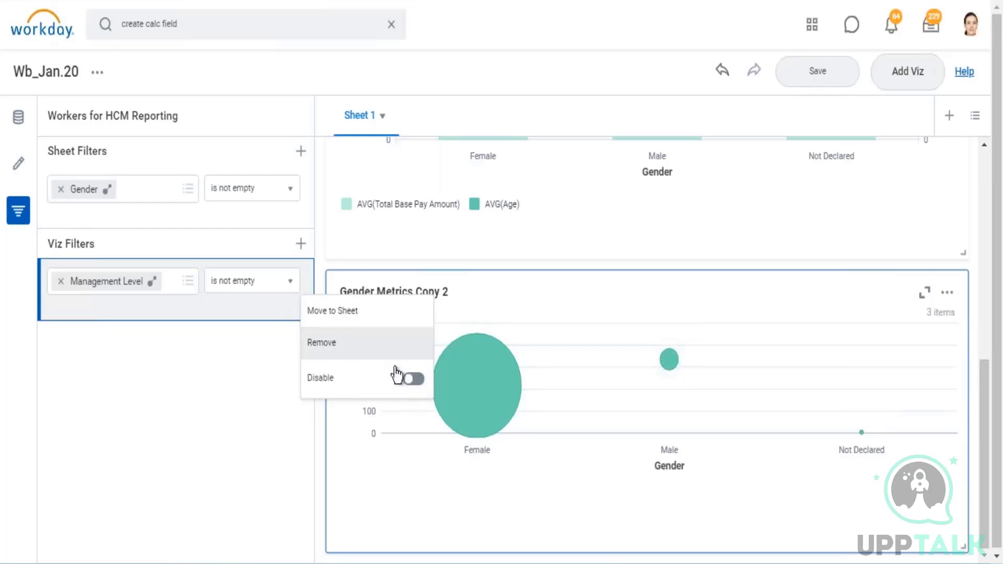
pyautogui.click(416, 380)
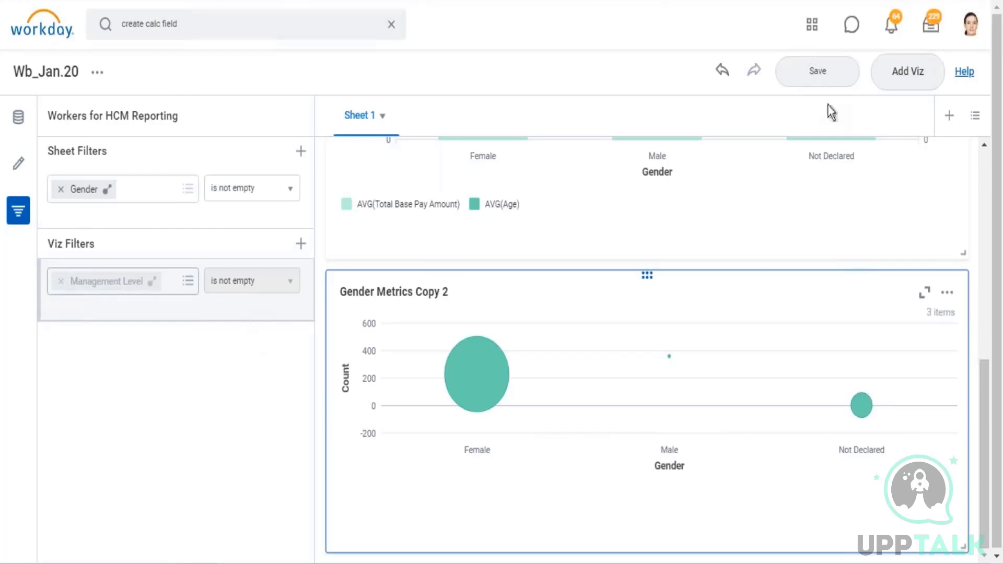
pyautogui.click(833, 77)
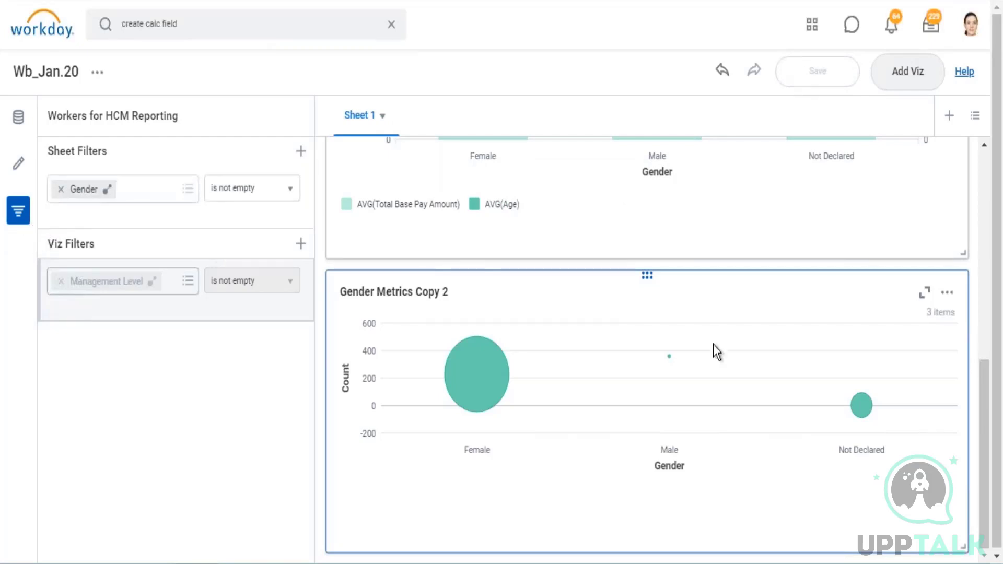
# - Download the Gender Metrics chart as a PNG image
pyautogui.scroll(3, 695, 329)
pyautogui.scroll(3, 948, 314)
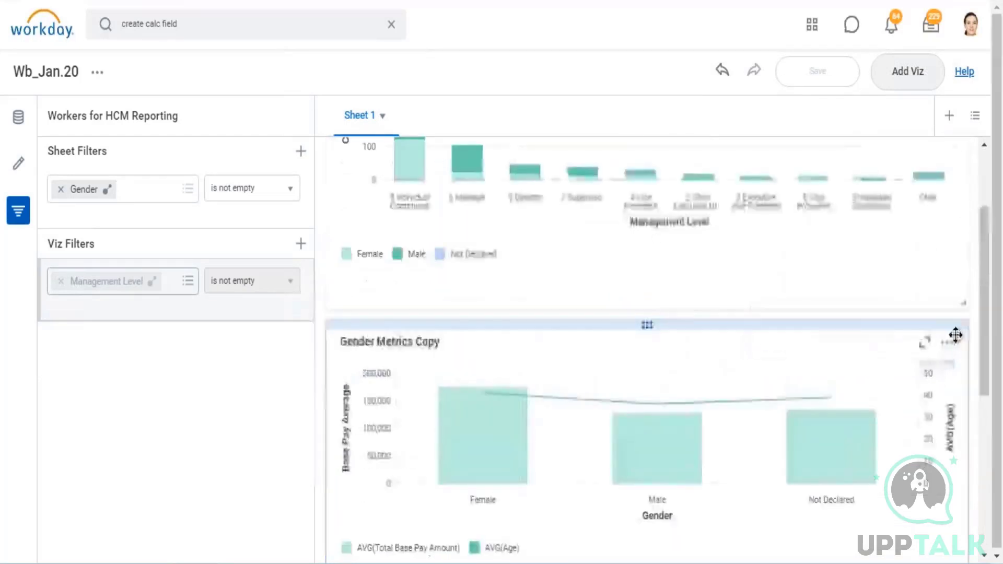
pyautogui.scroll(3, 956, 335)
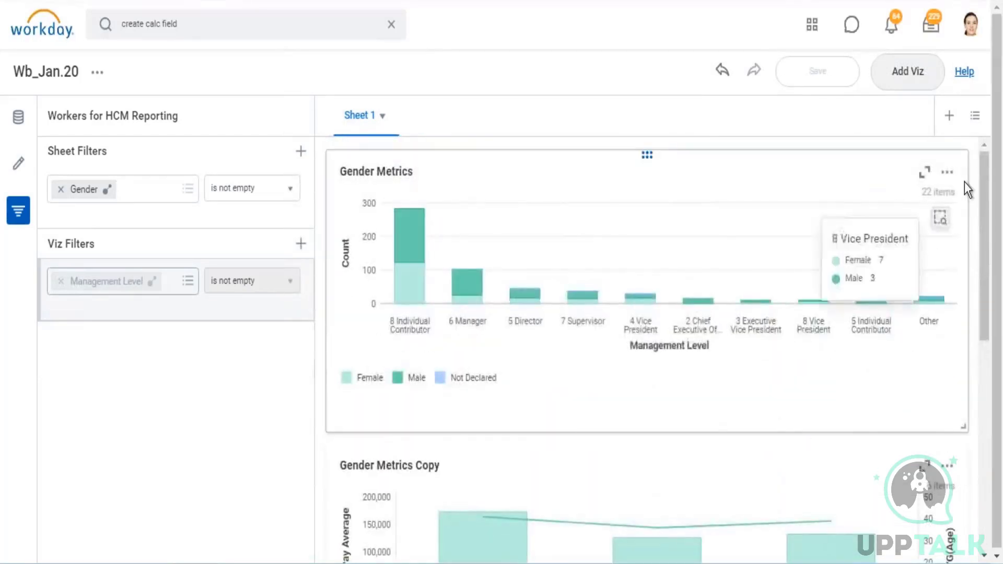
pyautogui.click(948, 174)
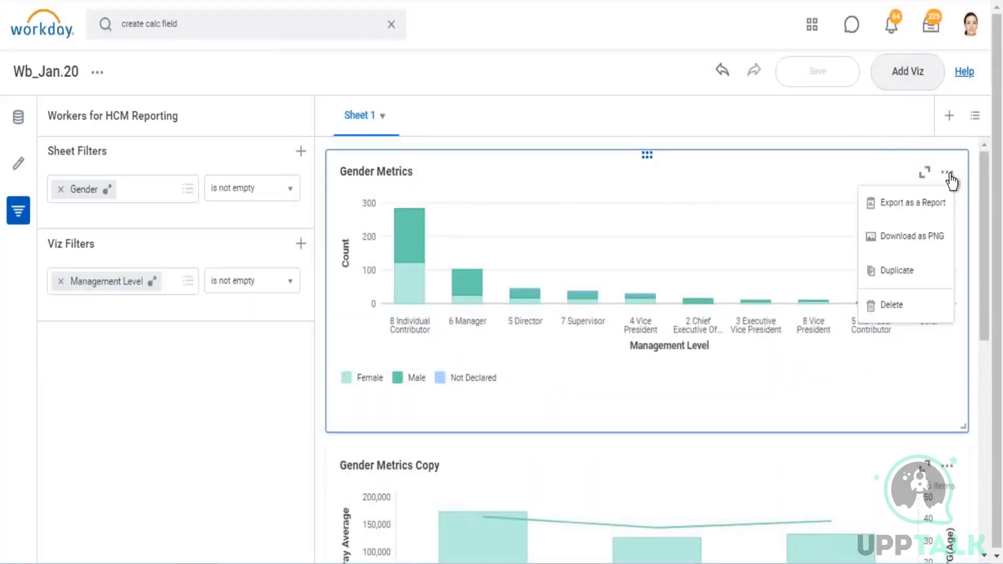
pyautogui.click(929, 241)
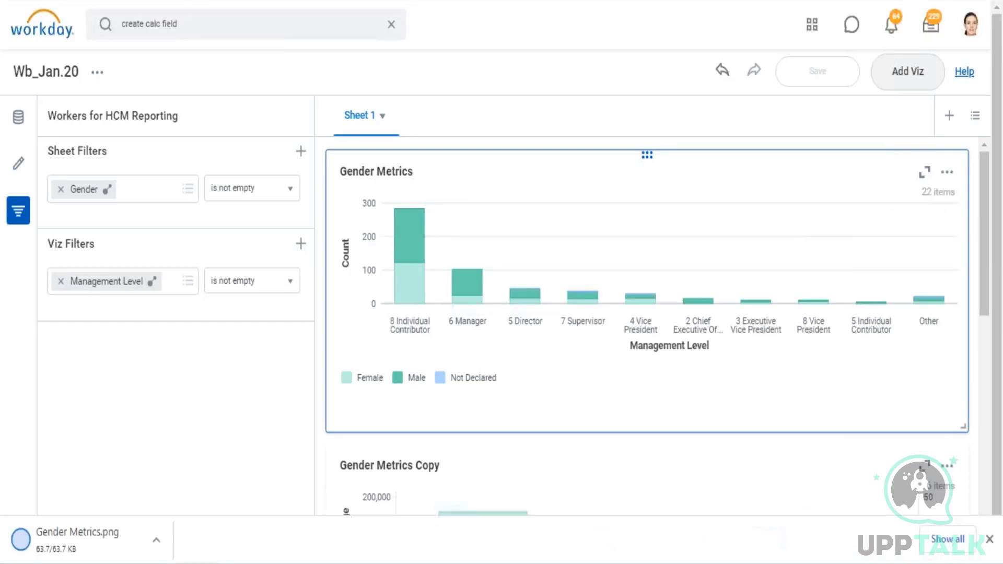
# - Open the downloaded Gender Metrics.png in Windows Photo Viewer, inspect it at full-screen size, and close the viewer
pyautogui.click(157, 541)
pyautogui.click(196, 438)
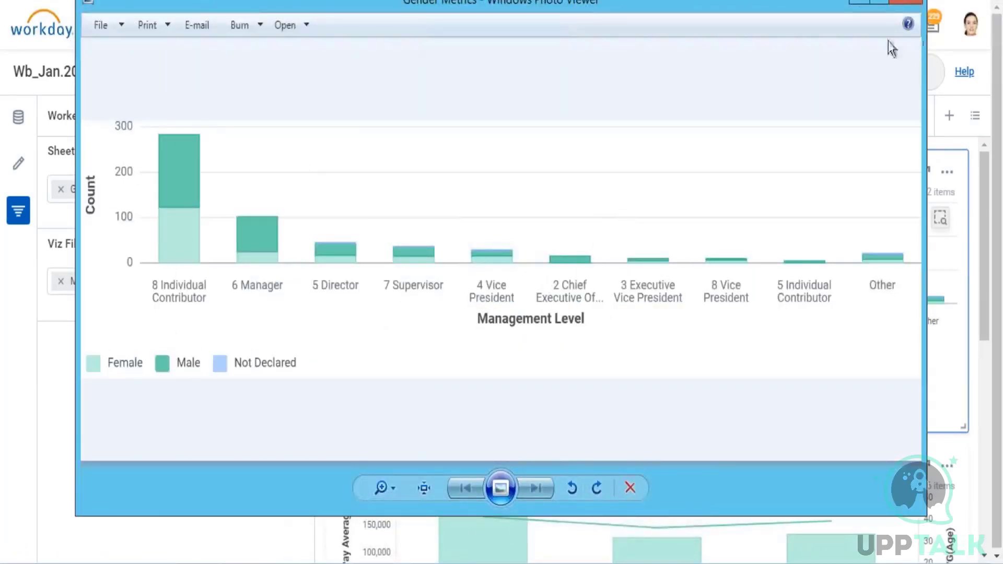
pyautogui.click(870, 5)
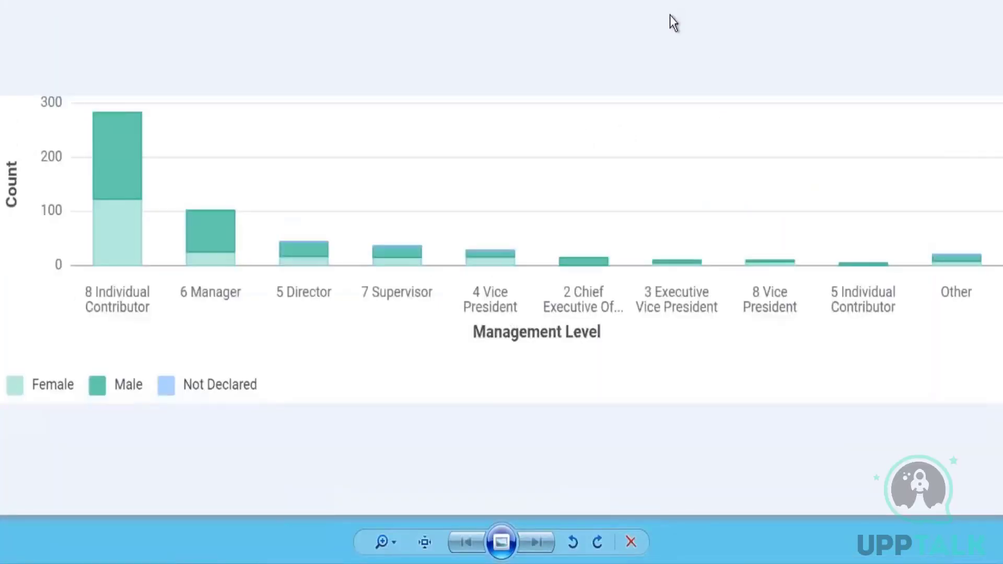
pyautogui.moveTo(670, 15); pyautogui.dragTo(567, 19)
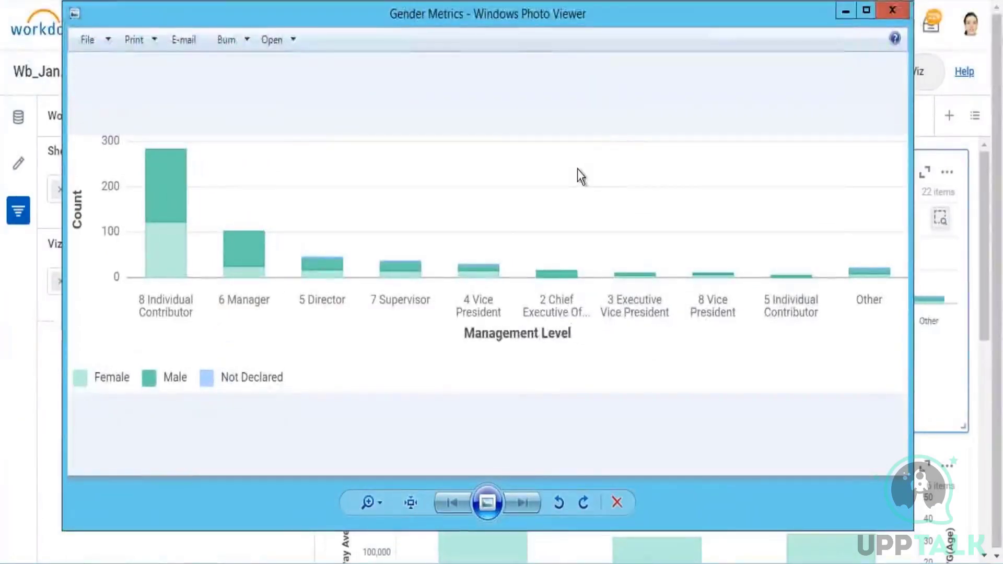
pyautogui.click(904, 12)
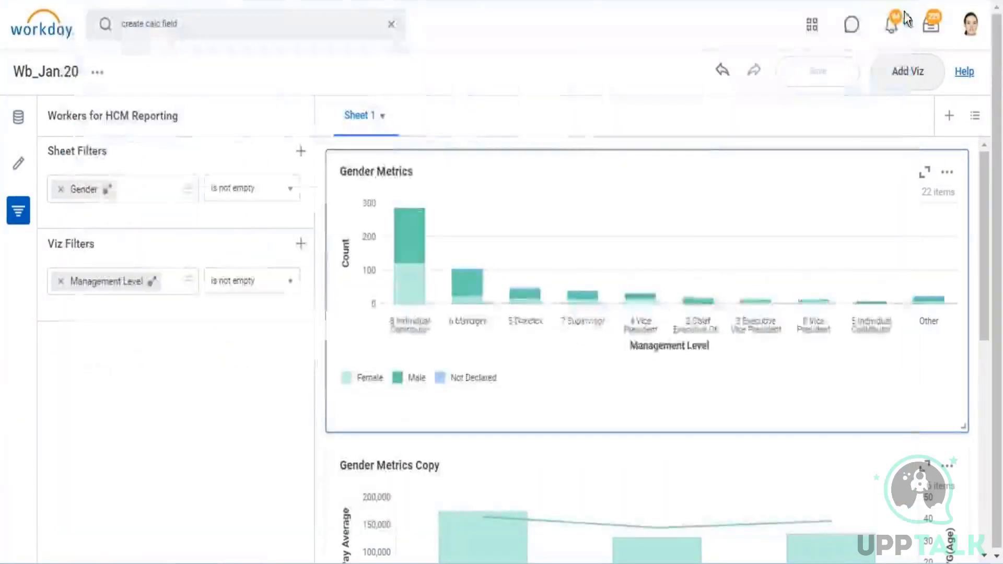
# - Examine the Visualization, Matrix Report and Advanced Report groups of viz types available for the Gender Metrics chart
pyautogui.scroll(-5, 847, 224)
pyautogui.scroll(-4, 845, 234)
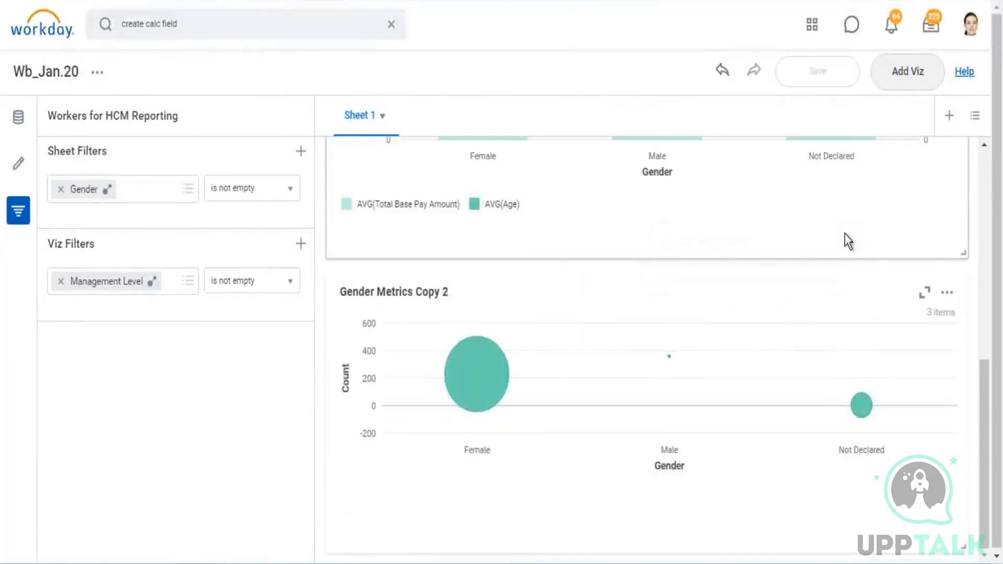
pyautogui.scroll(8, 848, 231)
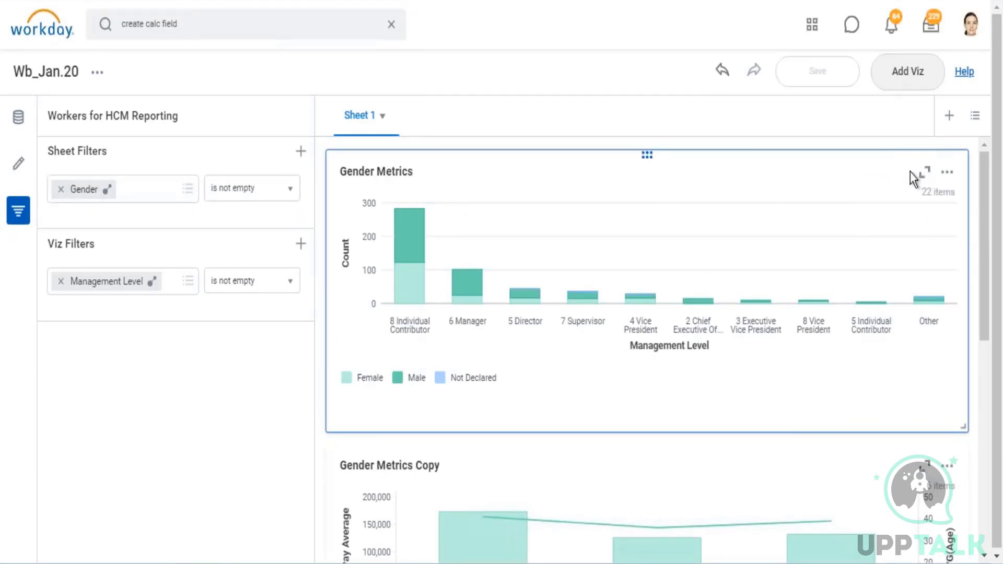
pyautogui.click(20, 166)
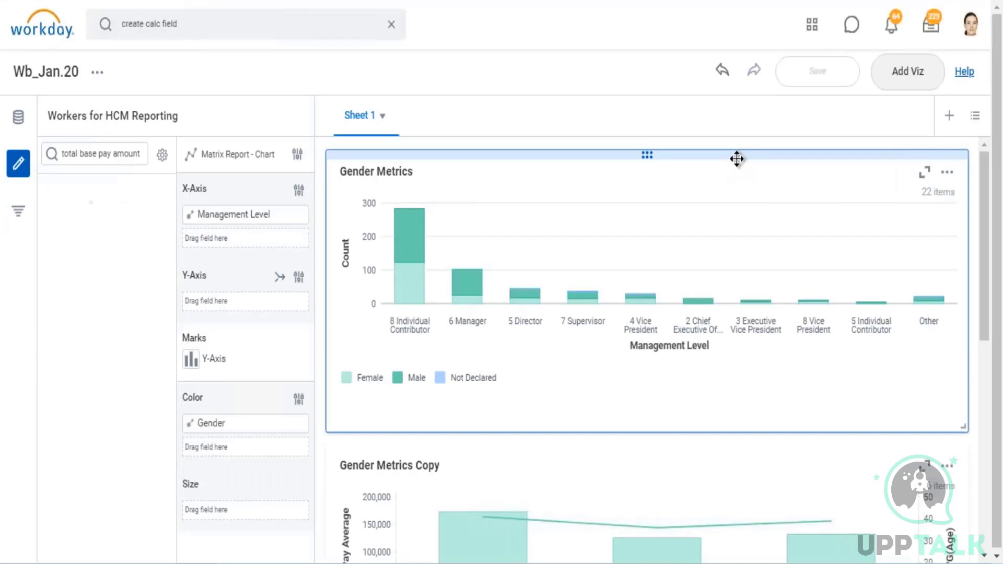
pyautogui.click(298, 157)
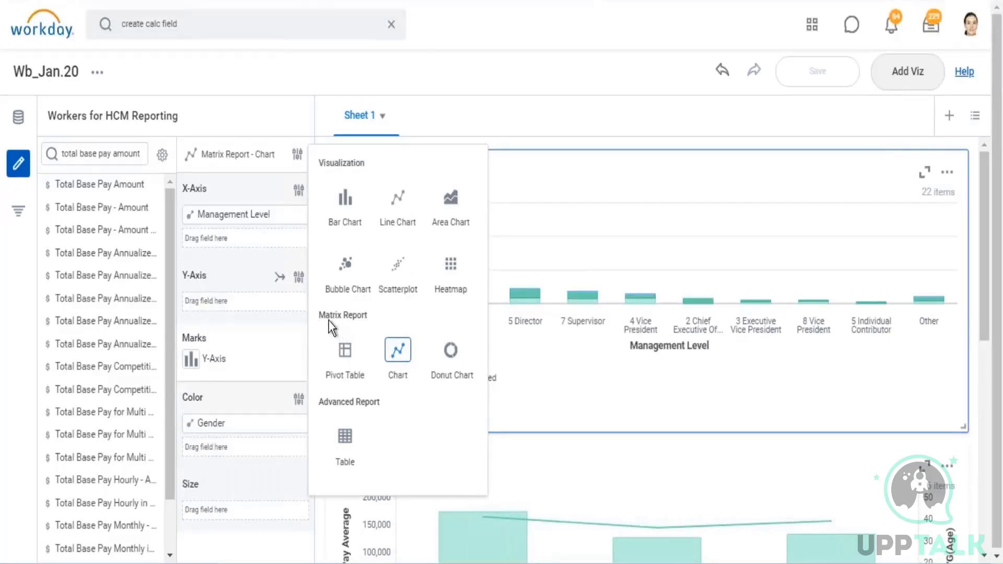
pyautogui.moveTo(320, 315); pyautogui.dragTo(362, 315)
pyautogui.moveTo(328, 402); pyautogui.dragTo(383, 402)
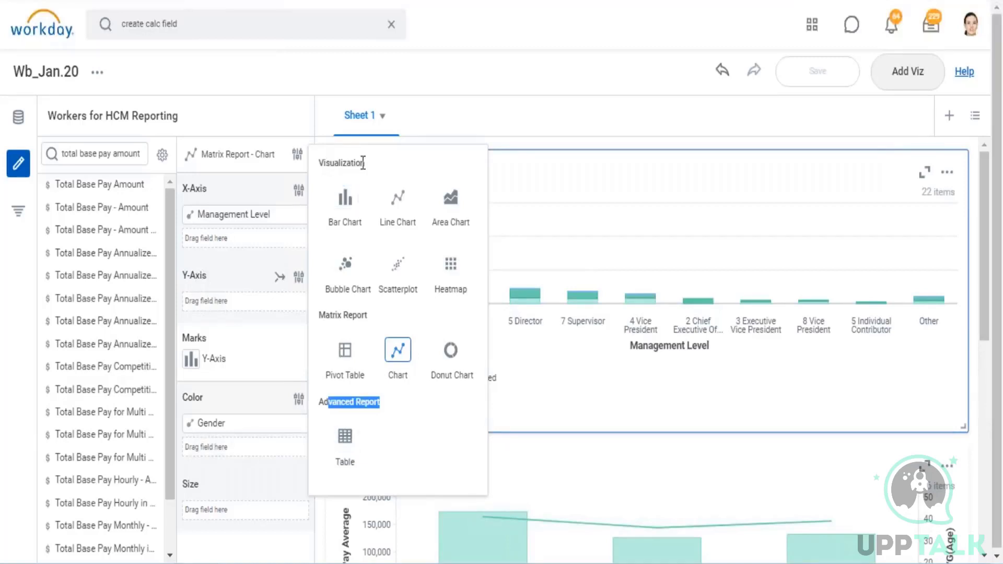
pyautogui.moveTo(326, 163); pyautogui.dragTo(365, 163)
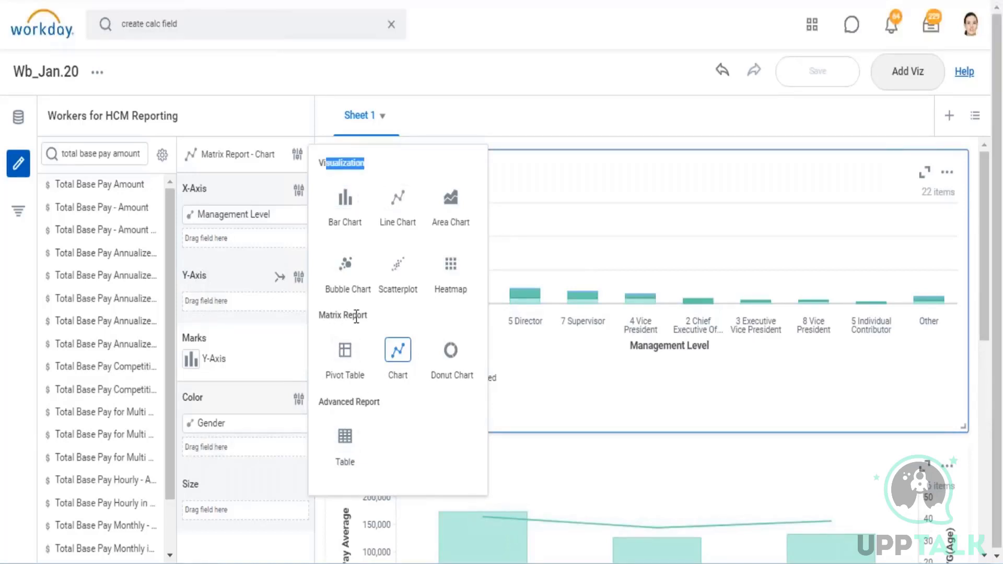
pyautogui.moveTo(326, 315); pyautogui.dragTo(358, 316)
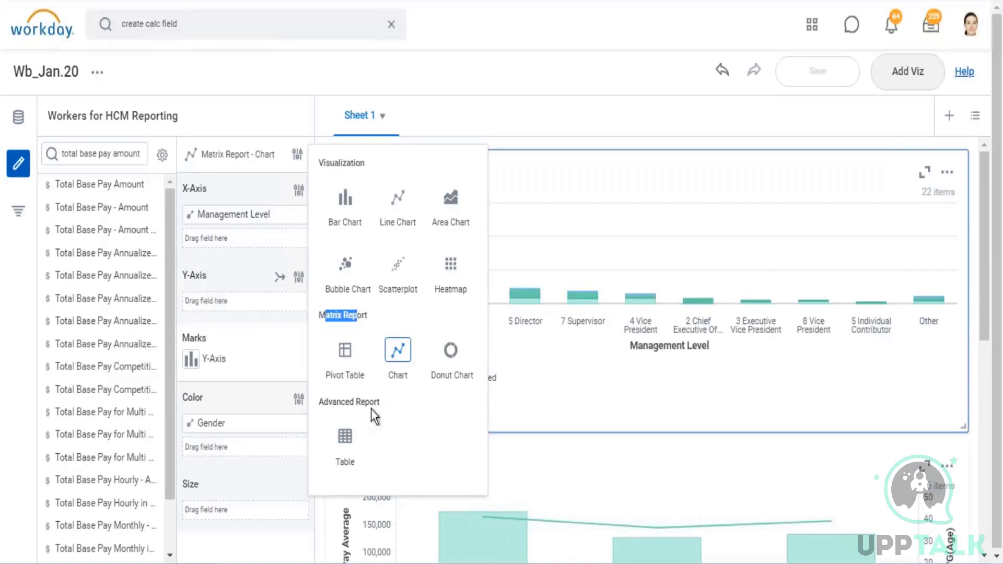
pyautogui.moveTo(328, 402); pyautogui.dragTo(365, 412)
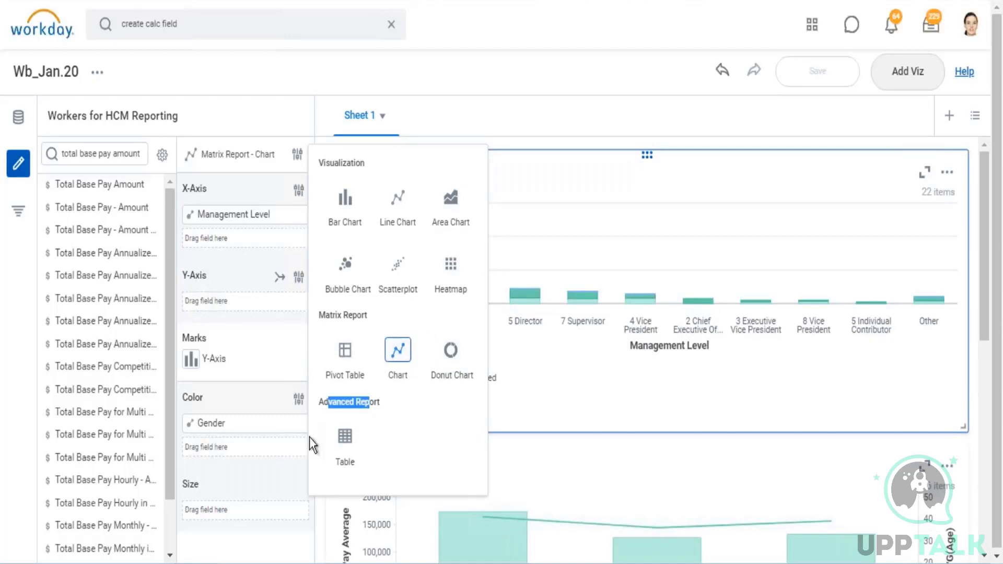
# - Check the Export as a Report option of Gender Metrics against its Matrix Report and Advanced Report viz types
pyautogui.click(947, 175)
pyautogui.click(947, 175)
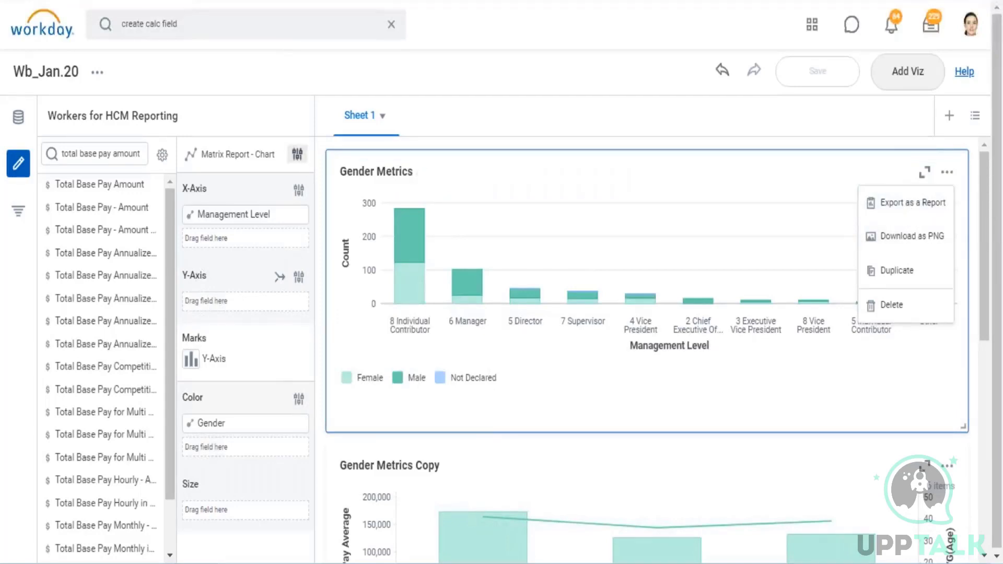
pyautogui.click(299, 157)
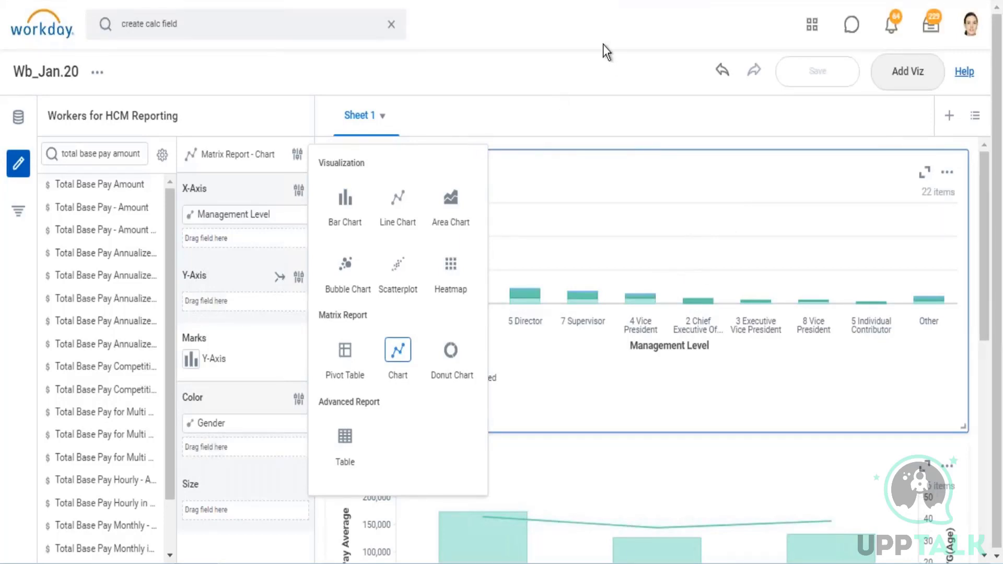
pyautogui.click(566, 62)
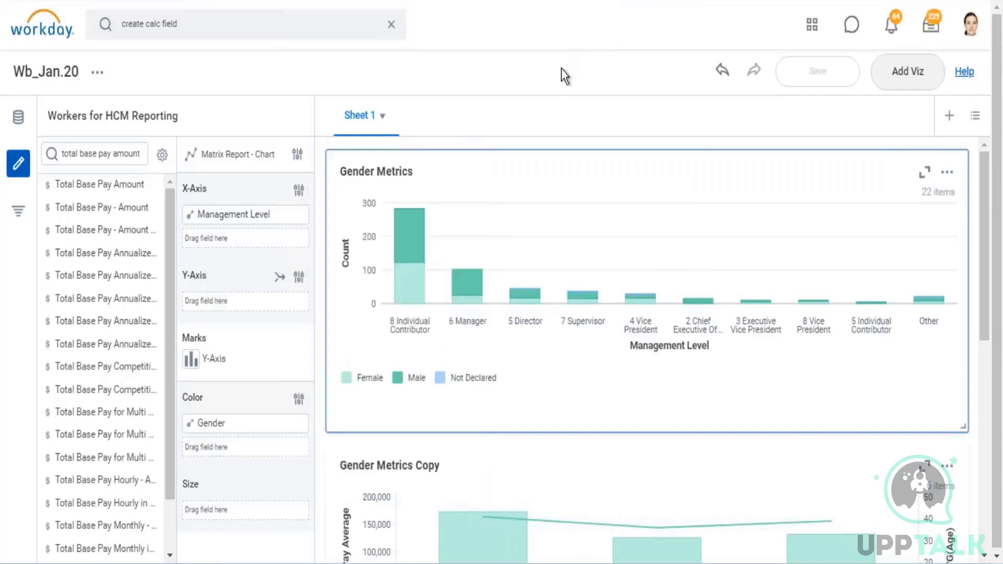
pyautogui.click(298, 155)
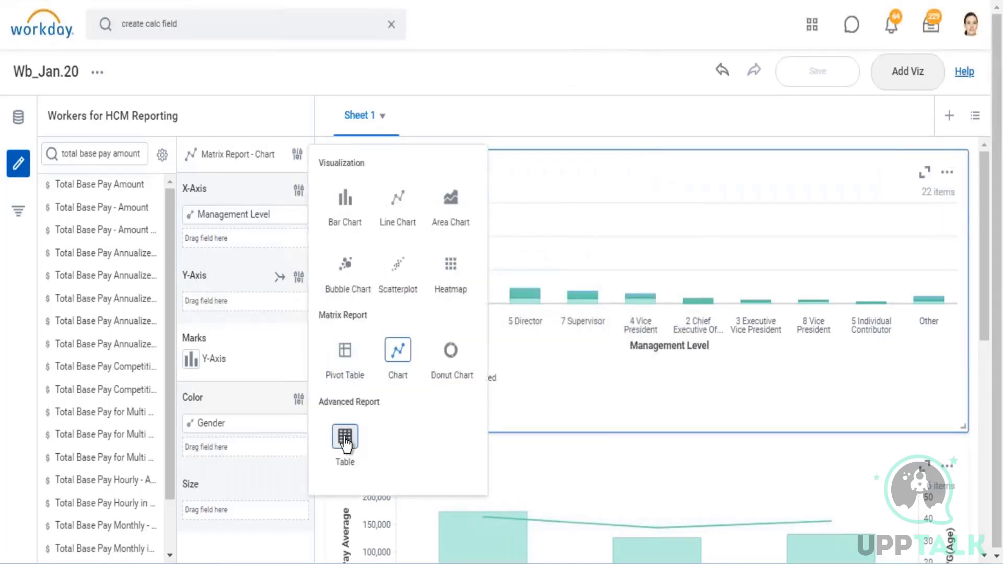
pyautogui.moveTo(328, 403); pyautogui.dragTo(380, 402)
pyautogui.click(331, 146)
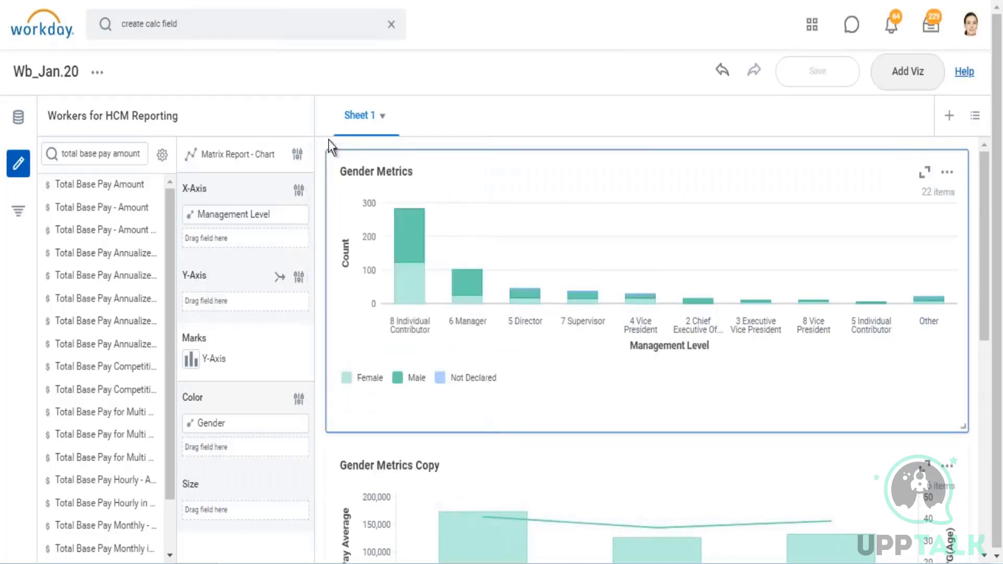
# - Duplicate the Gender Metrics Copy 2 bubble chart on Sheet 1
pyautogui.scroll(-8, 592, 298)
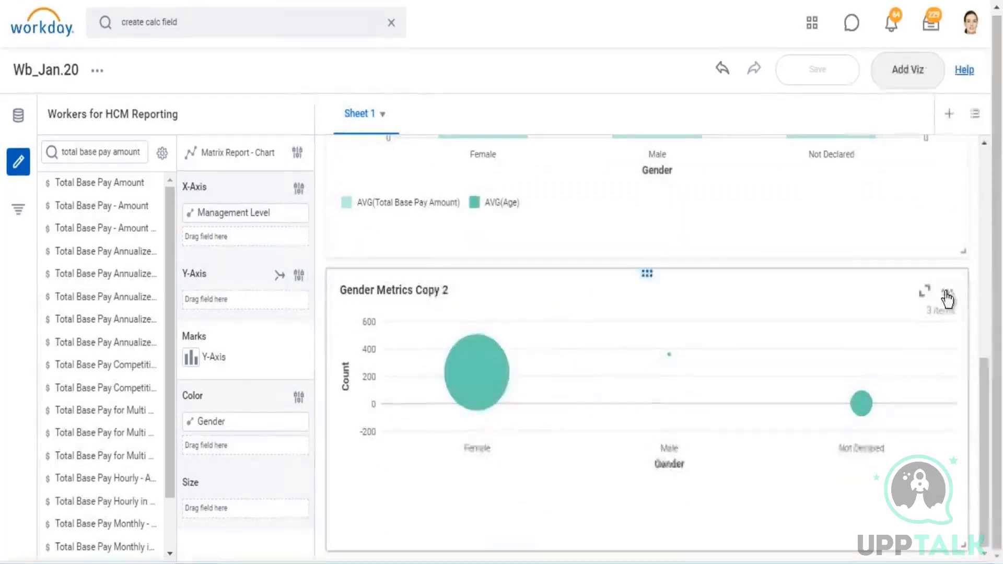
pyautogui.click(950, 292)
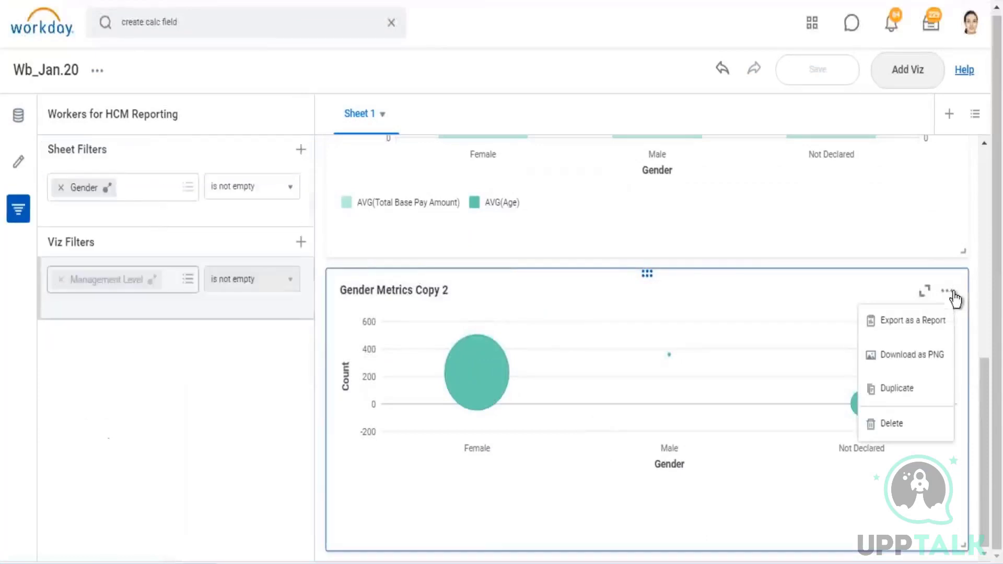
pyautogui.click(903, 402)
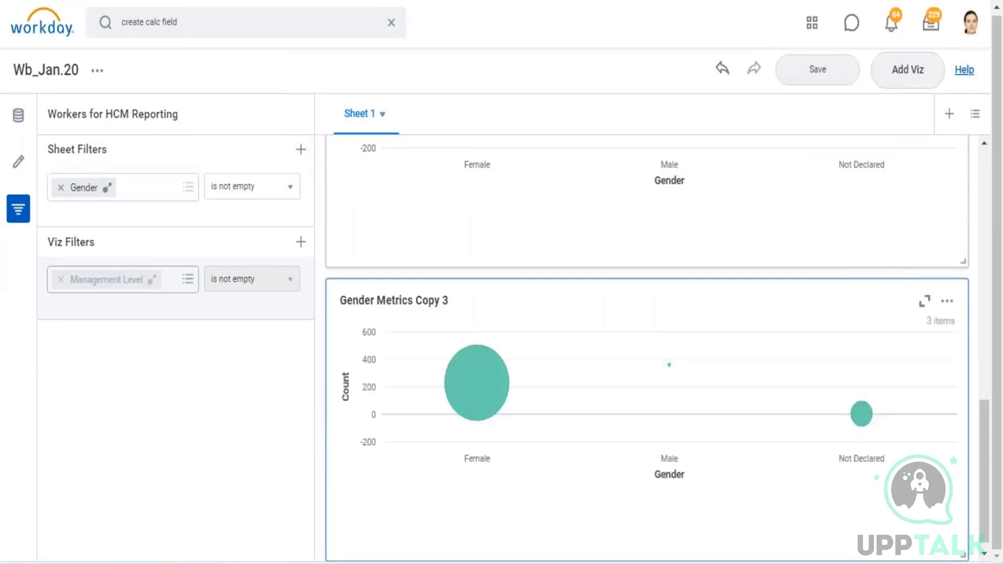
# - Change the duplicated viz to an Advanced Report Table and remove the AVG(Total Base Pay Amount) column
pyautogui.click(19, 161)
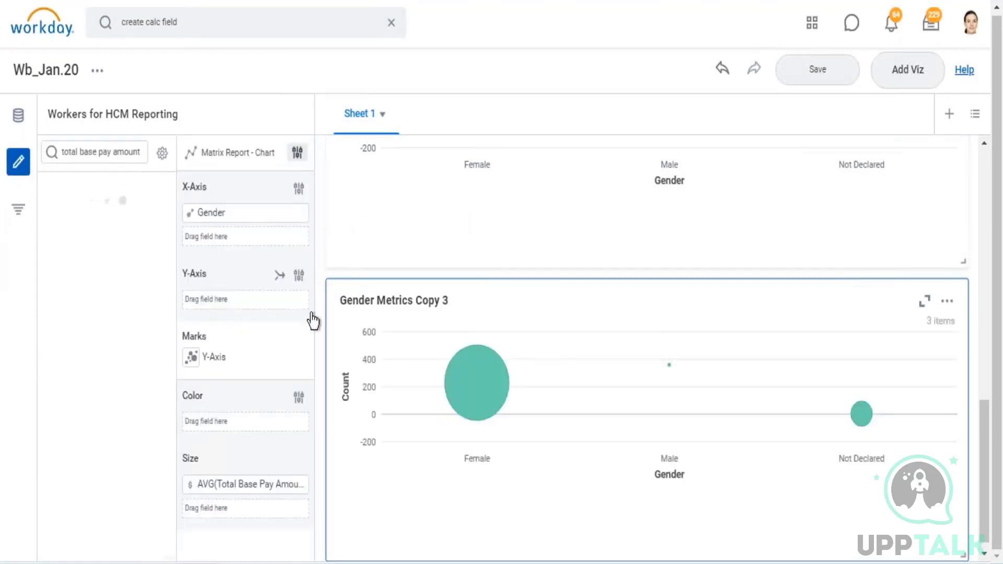
pyautogui.click(344, 436)
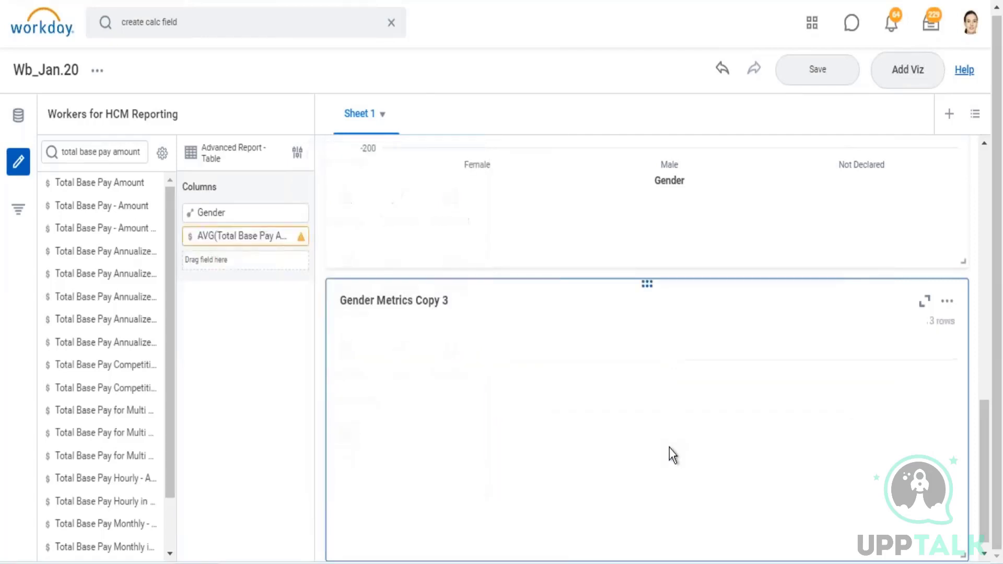
pyautogui.click(191, 236)
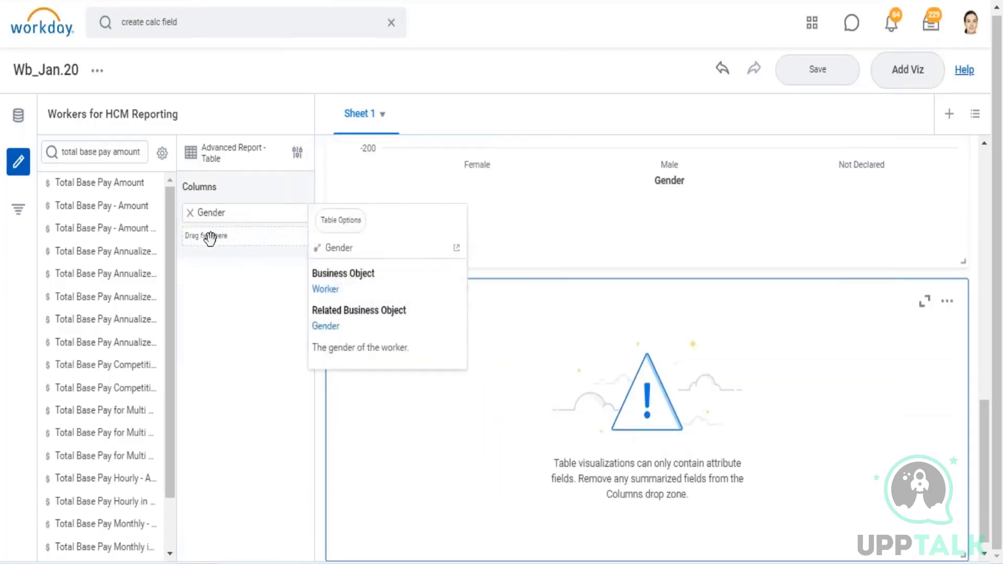
pyautogui.moveTo(212, 243); pyautogui.dragTo(200, 224)
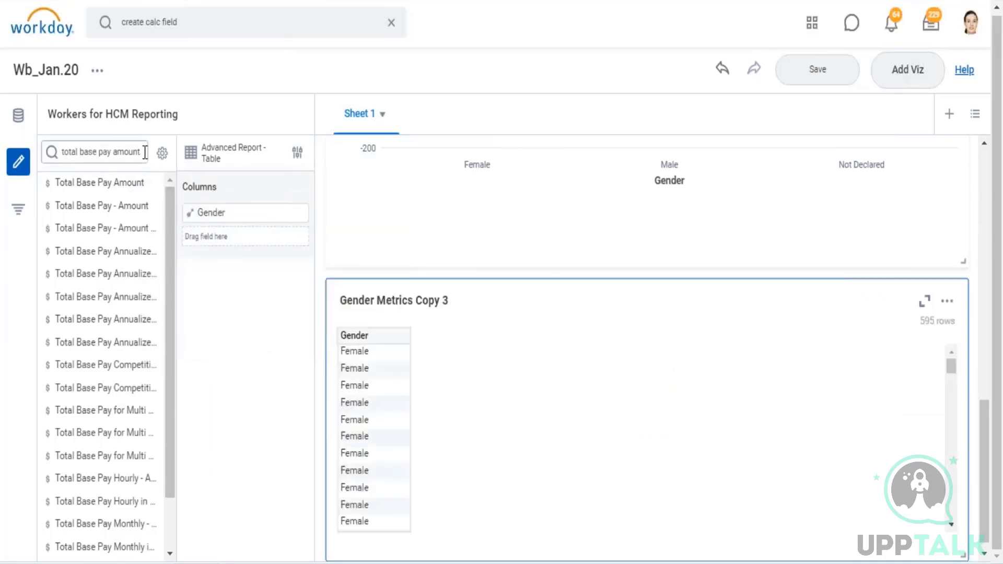
# - Find the Worker field and add it as the first column of the table, ahead of Gender
pyautogui.moveTo(135, 158); pyautogui.dragTo(45, 166)
pyautogui.write('w')
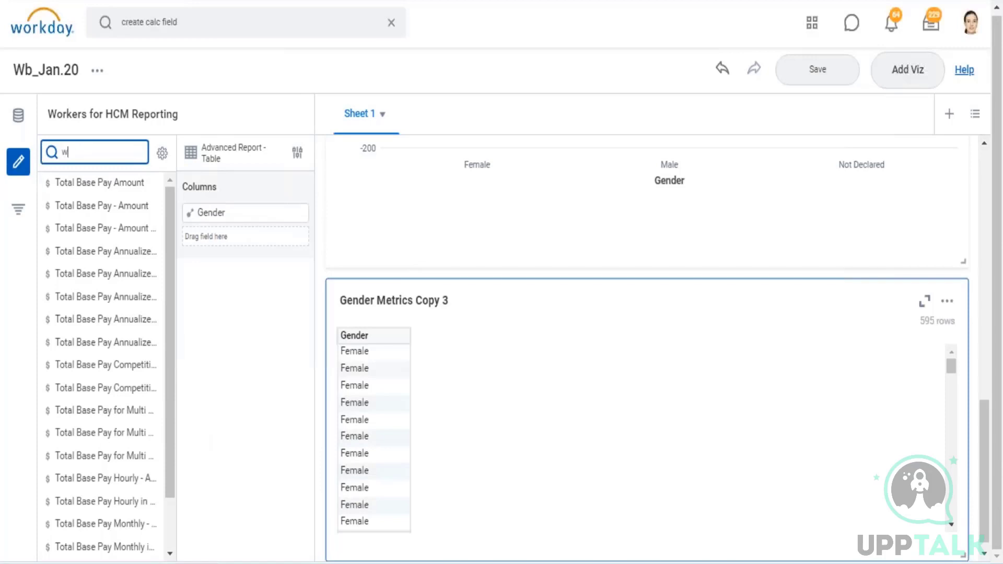
pyautogui.write('orker')
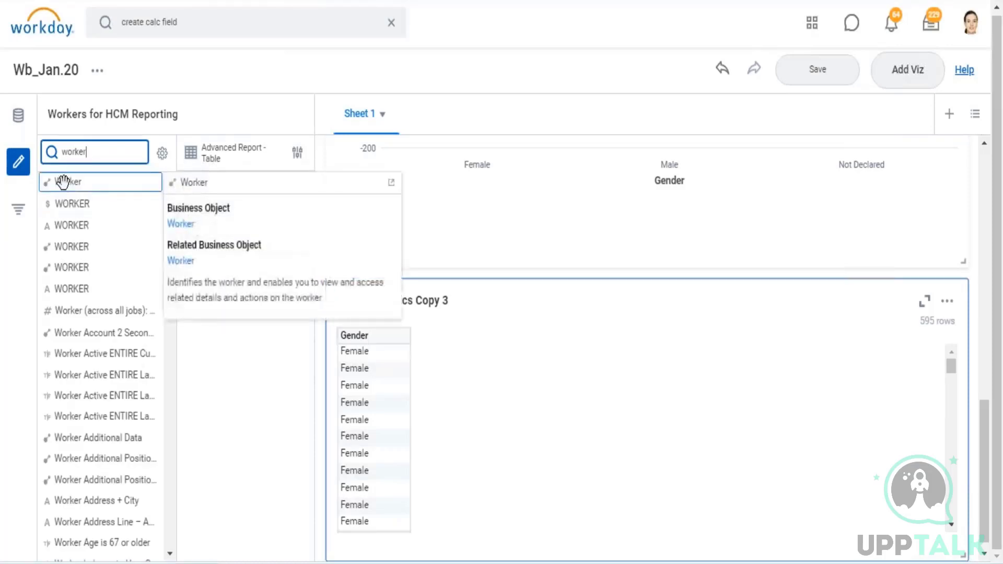
pyautogui.moveTo(68, 182); pyautogui.dragTo(211, 212)
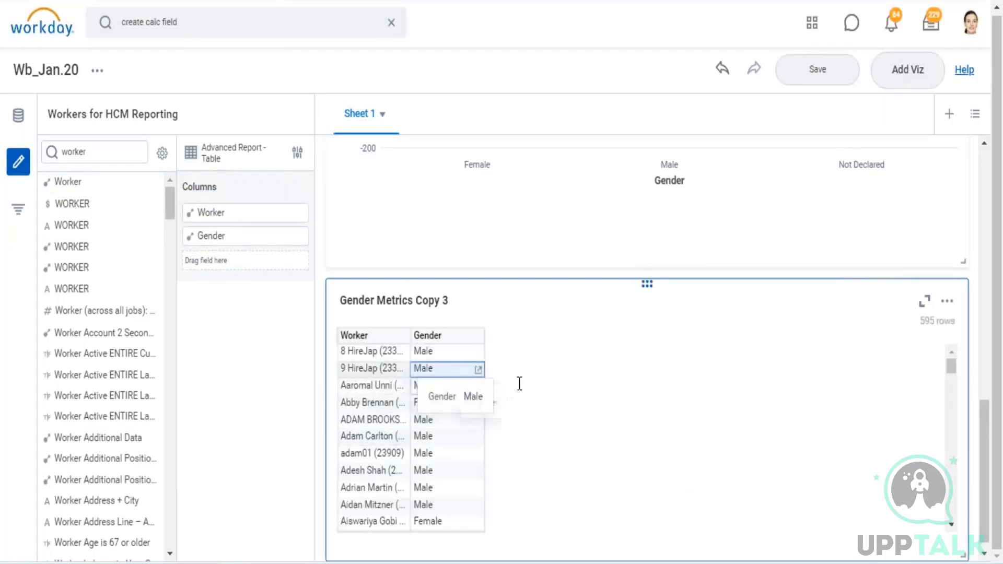
# - Find the Date of Birth field and add it as a table column after Gender
pyautogui.click(99, 152)
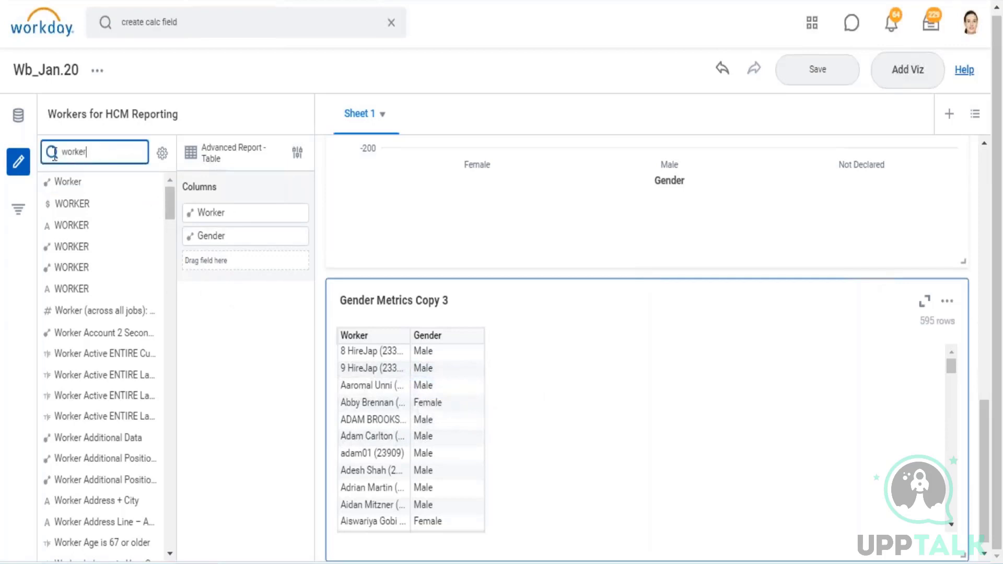
pyautogui.doubleClick(55, 151)
pyautogui.write('date or')
pyautogui.press('BackSpace')
pyautogui.write('f')
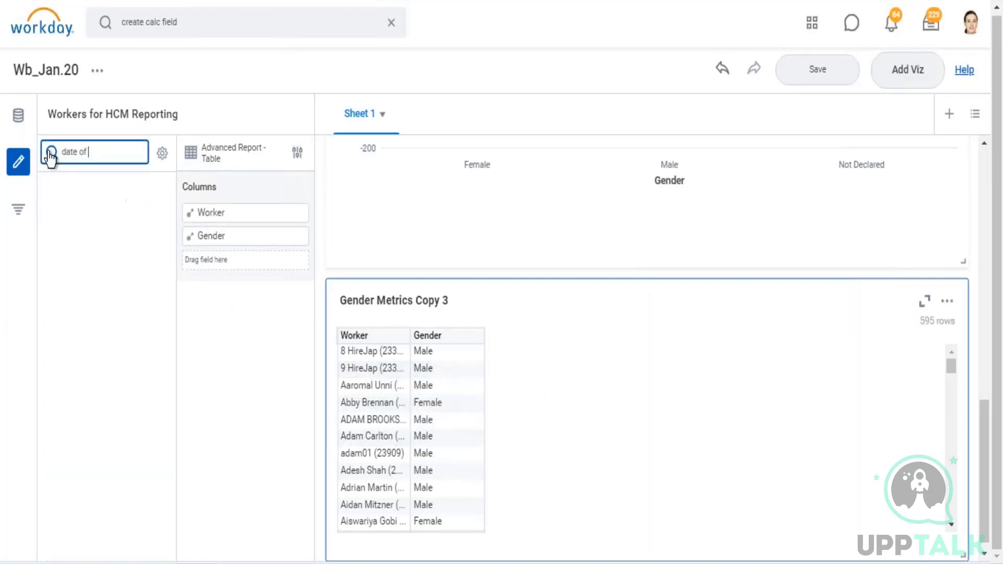
pyautogui.write(' birth')
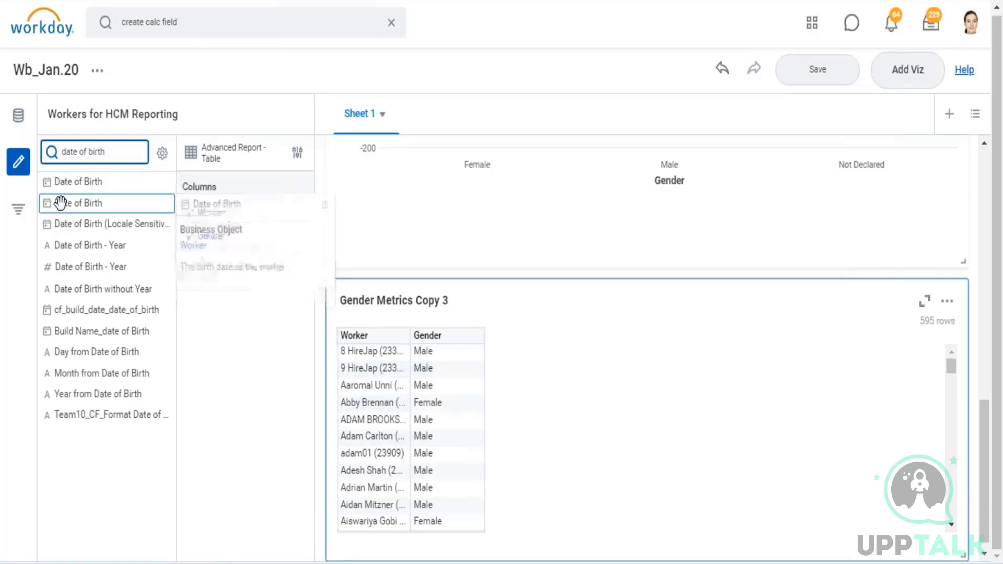
pyautogui.moveTo(60, 203); pyautogui.dragTo(213, 280)
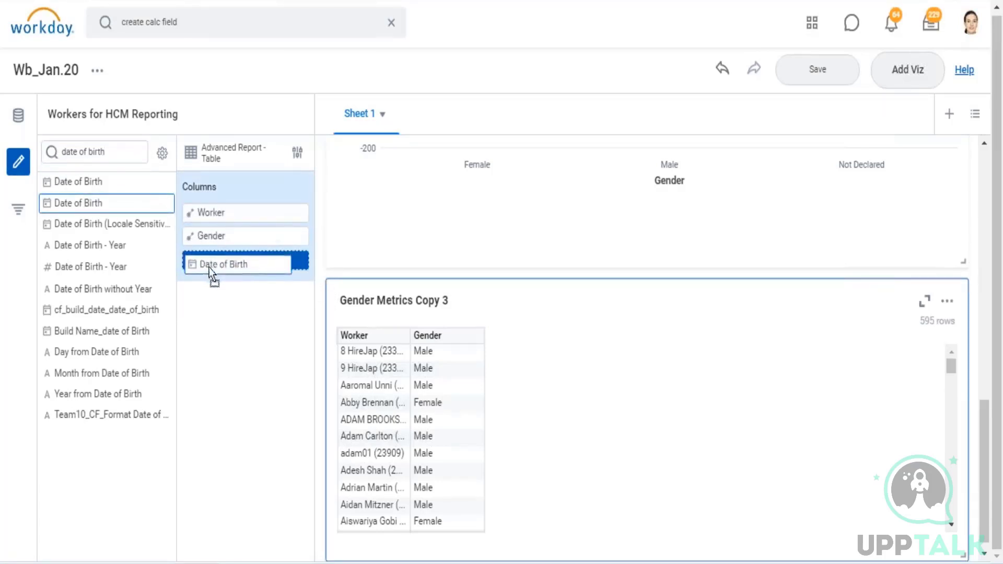
# - Find the Position field and add it as a table column after Date of Birth
pyautogui.click(129, 153)
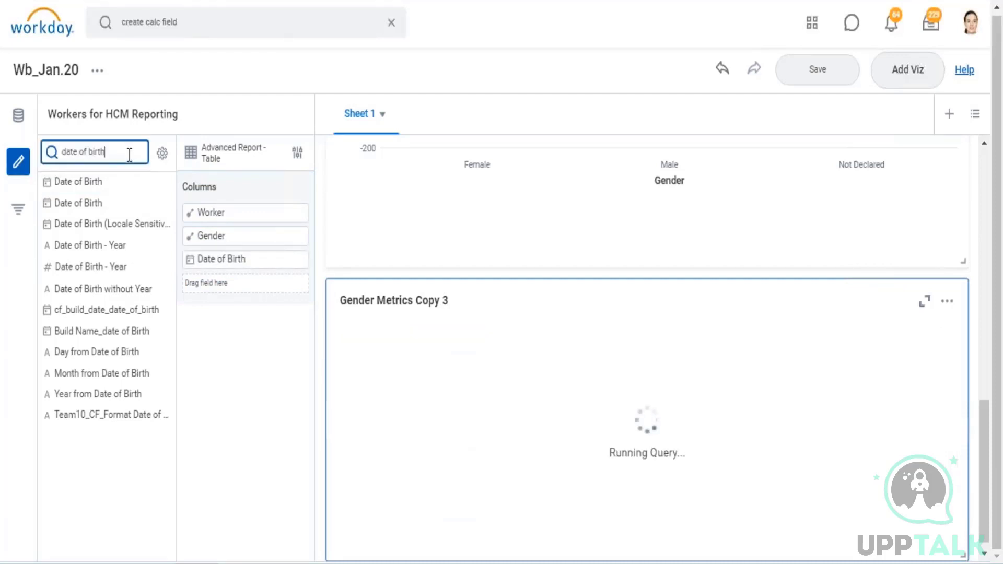
pyautogui.hotkey('ctrl', 'a')
pyautogui.write('position')
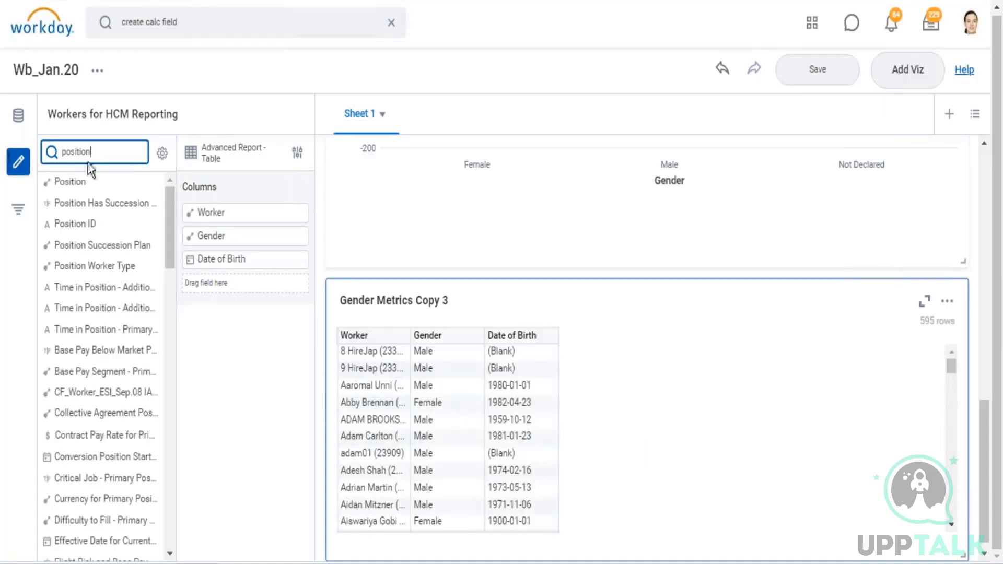
pyautogui.moveTo(64, 179)
pyautogui.moveTo(214, 271); pyautogui.dragTo(248, 301)
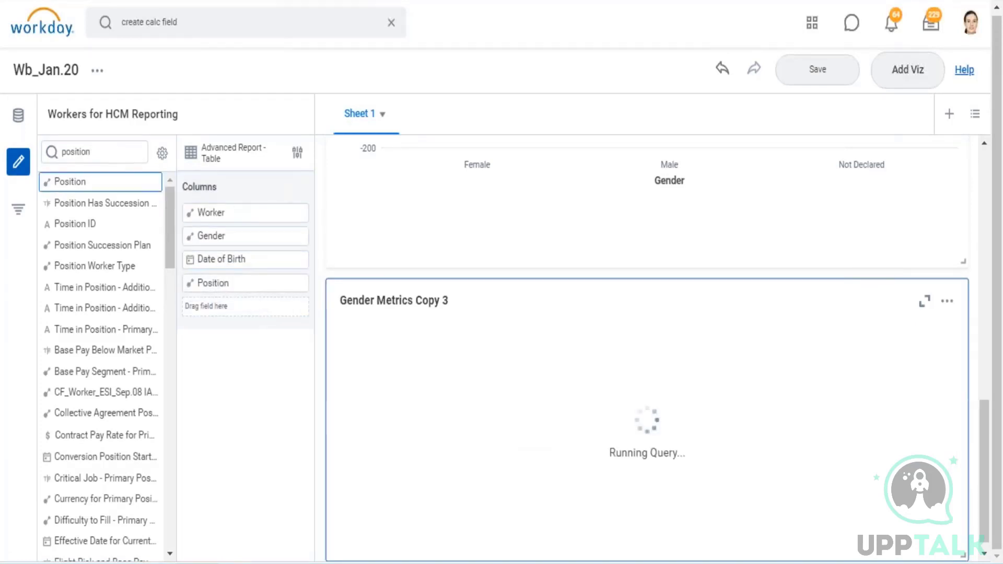
# - Search the fields for "manager level 01" and add Manager - Level 01 as a table column after Position
pyautogui.click(122, 153)
pyautogui.doubleClick(60, 153)
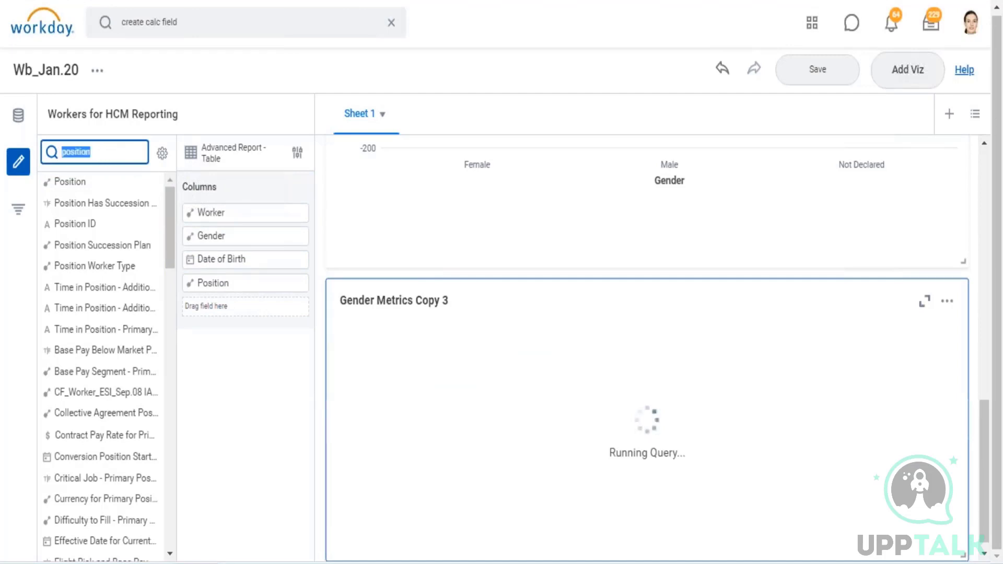
pyautogui.write('manage')
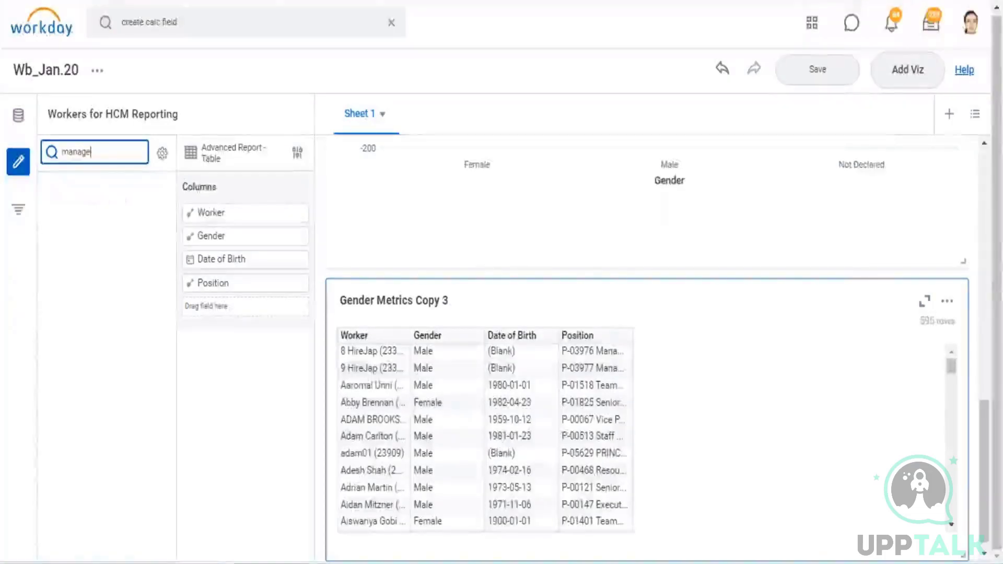
pyautogui.write(' lr level 01,')
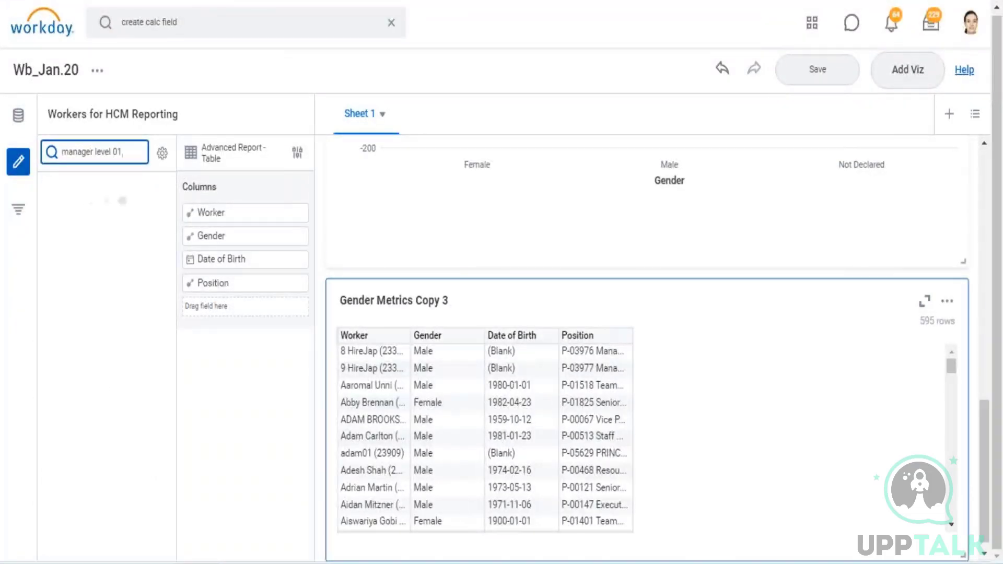
pyautogui.press('BackSpace')
pyautogui.moveTo(92, 181)
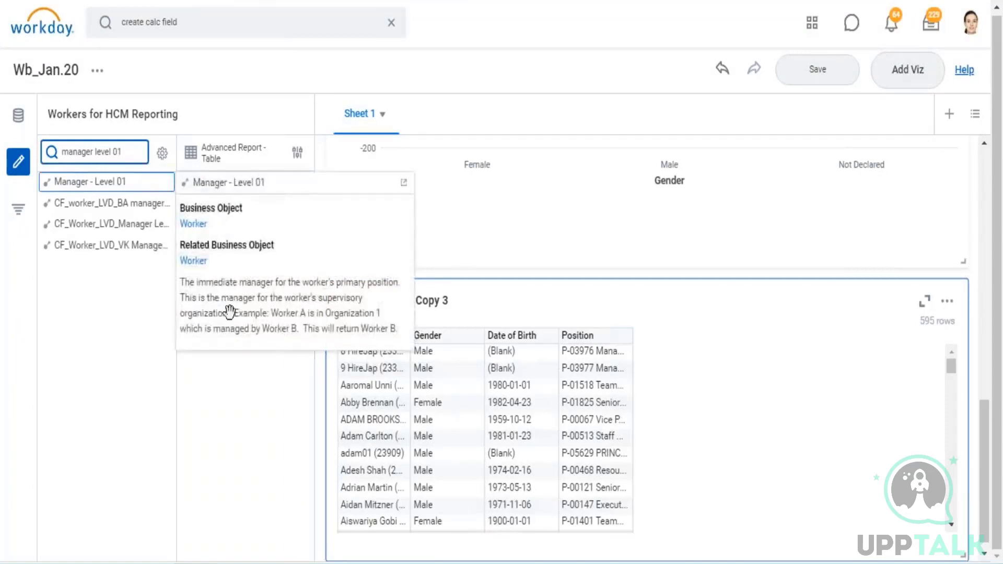
pyautogui.moveTo(230, 313)
pyautogui.mouseDown()
pyautogui.moveTo(226, 345)
pyautogui.moveTo(221, 316)
pyautogui.mouseUp()
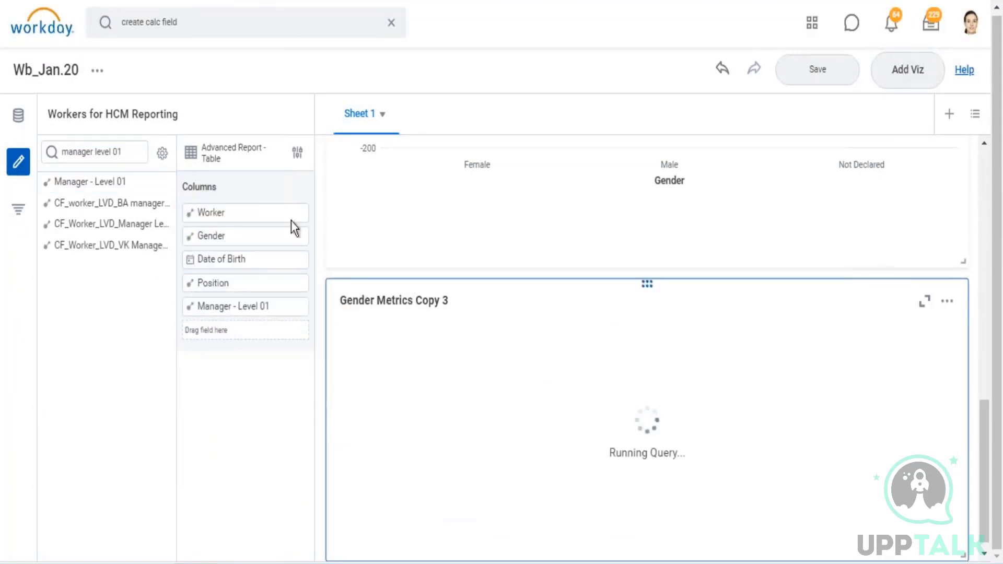
# - Check that the viz uses the Advanced Report Table type and save the Wb_Jan.20 workbook
pyautogui.click(297, 153)
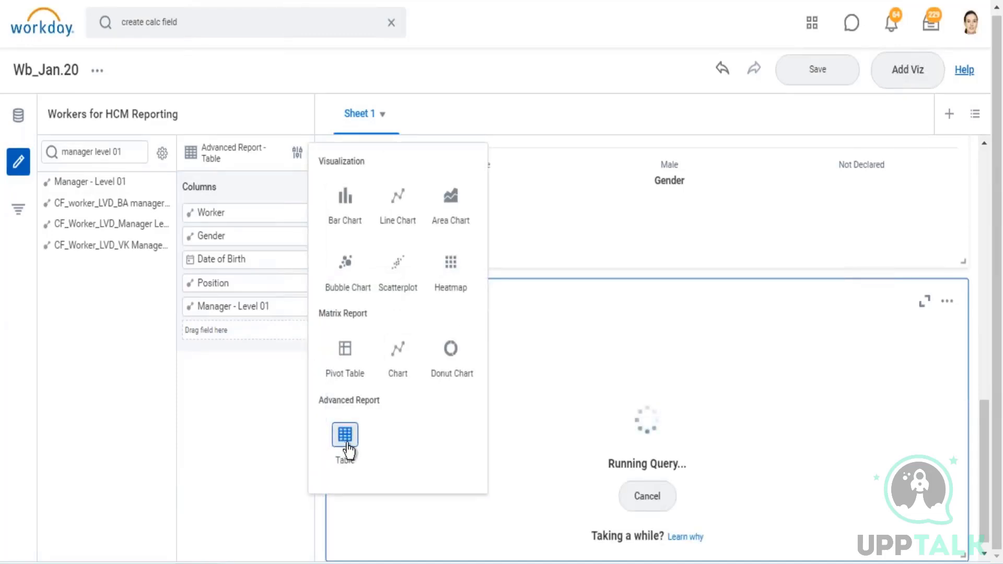
pyautogui.moveTo(381, 402); pyautogui.dragTo(320, 402)
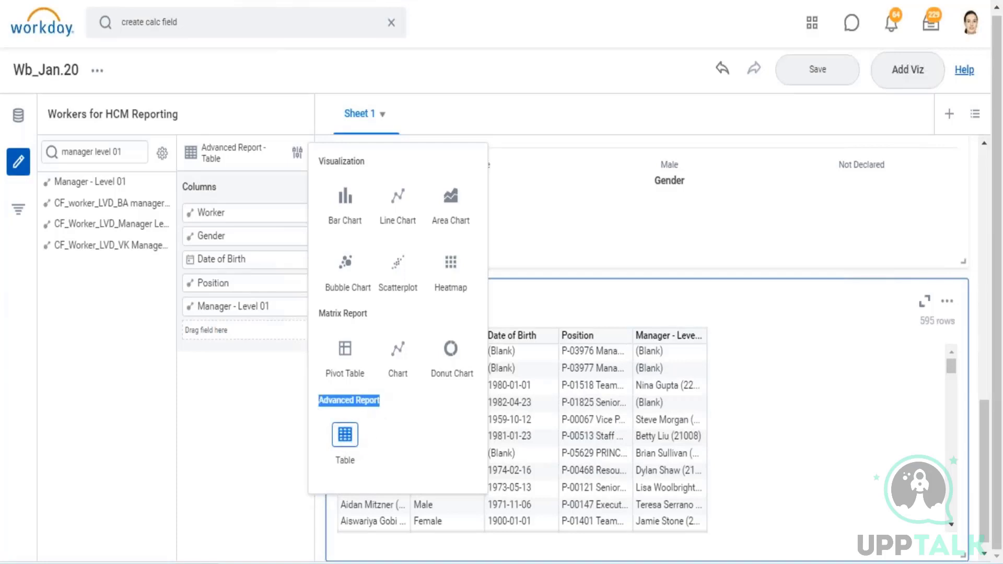
pyautogui.click(828, 65)
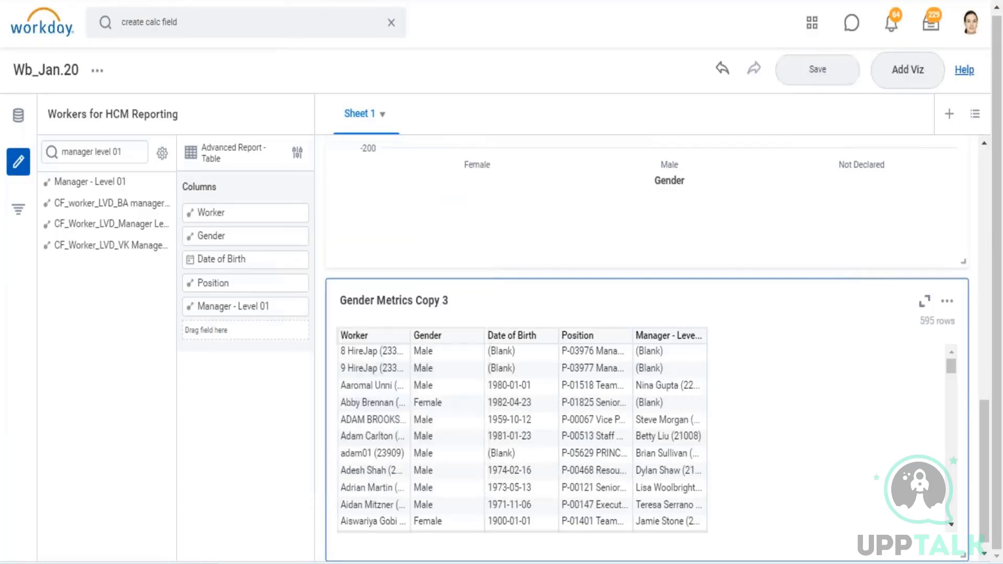
# - Export the Gender Metrics Copy 3 table as a report, keeping its suggested name, and view the exported report
pyautogui.click(949, 304)
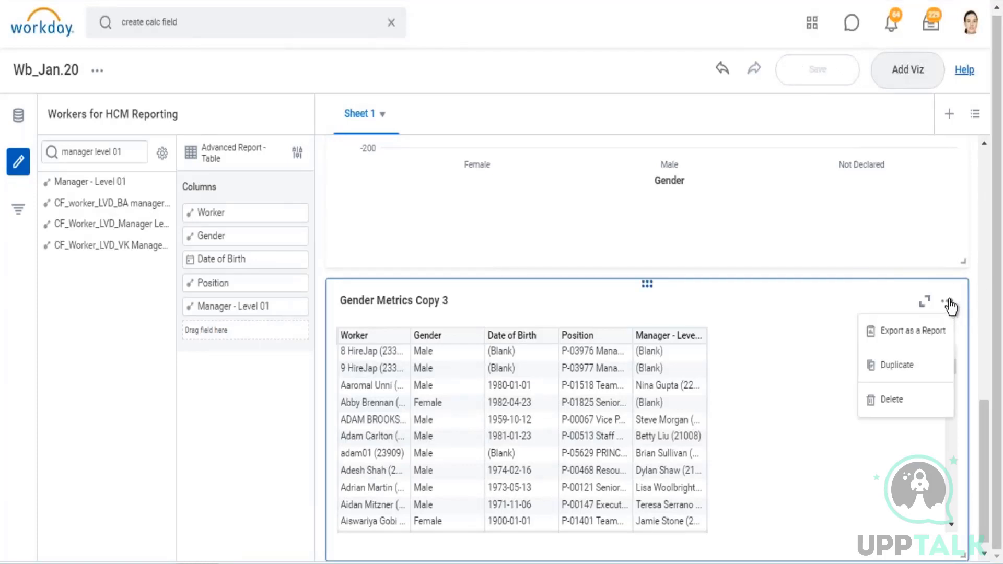
pyautogui.click(915, 335)
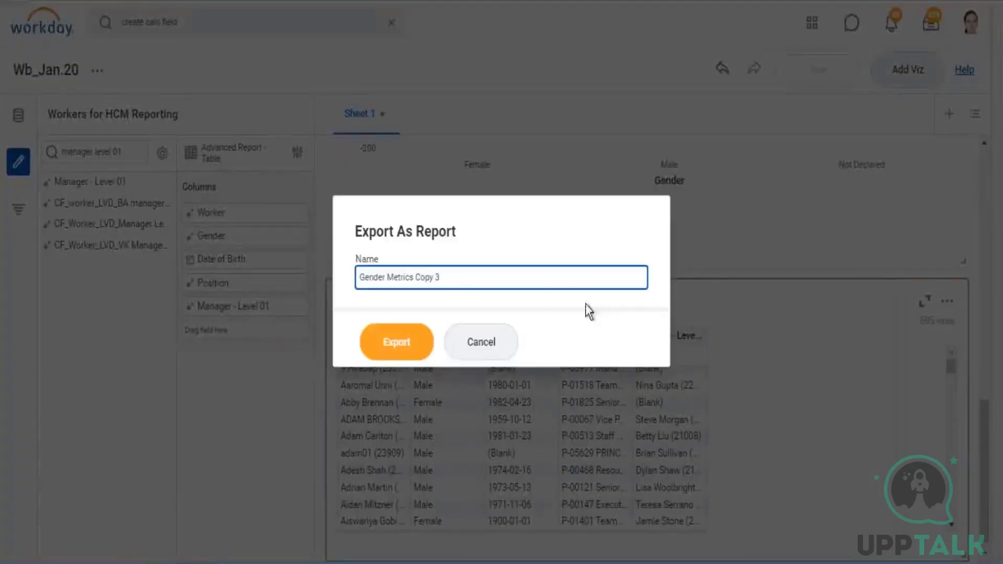
pyautogui.moveTo(451, 280); pyautogui.dragTo(351, 280)
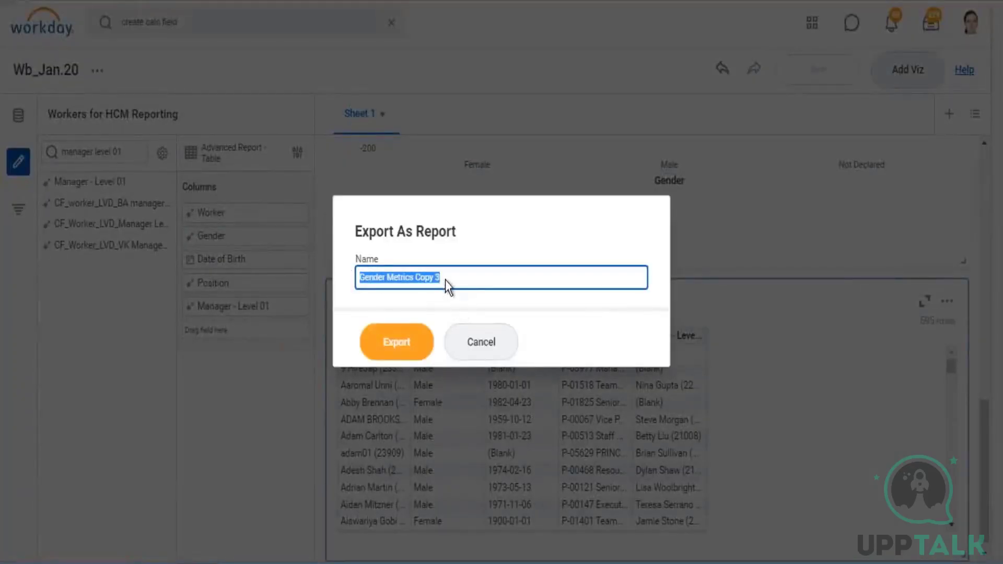
pyautogui.click(460, 274)
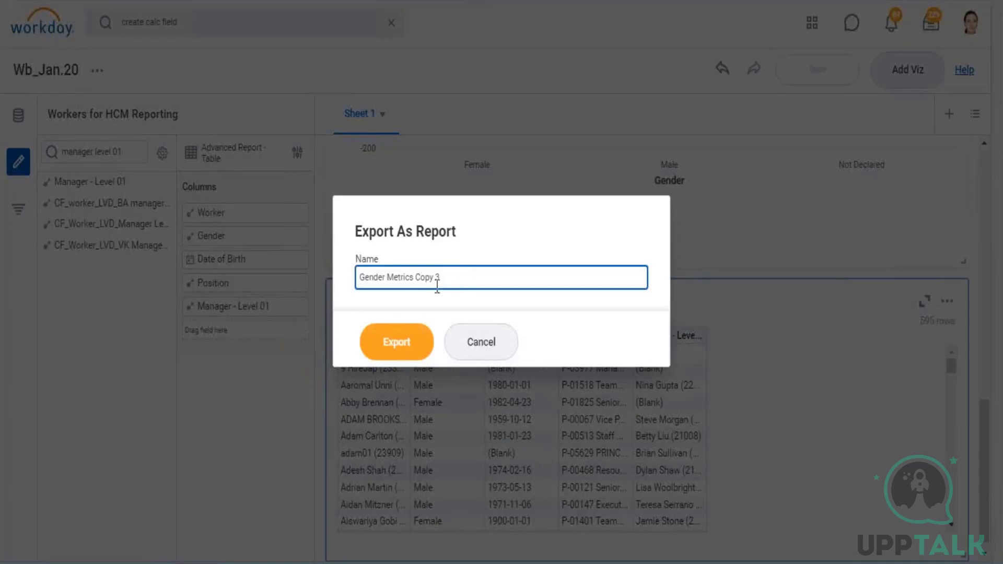
pyautogui.click(374, 280)
pyautogui.keyDown('shift'); pyautogui.click(460, 279); pyautogui.keyUp('shift')
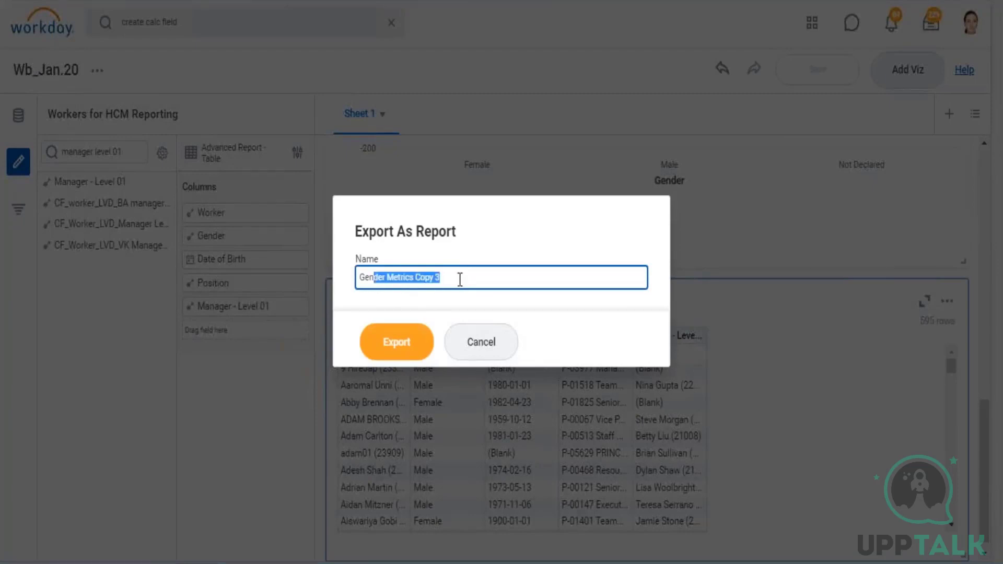
pyautogui.click(402, 354)
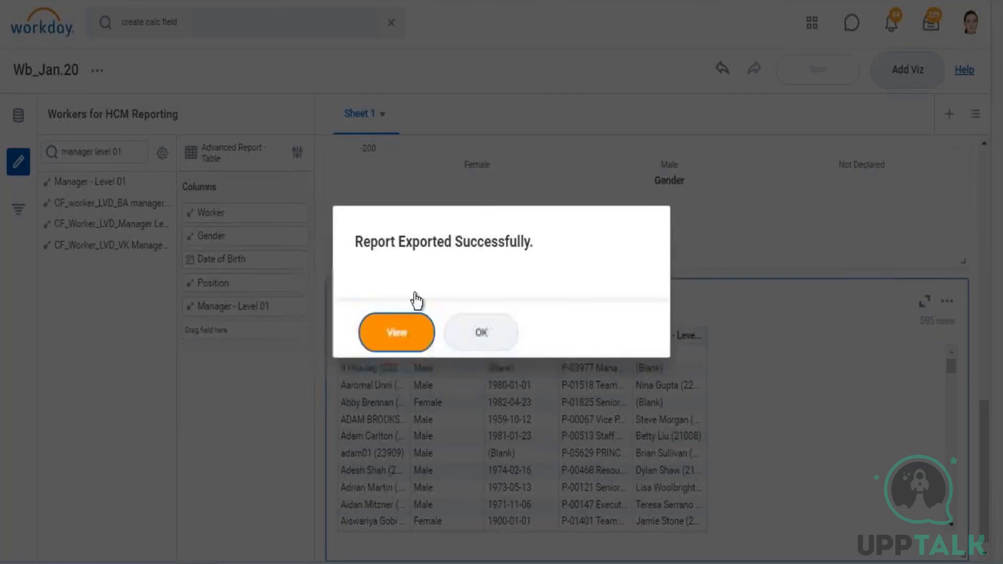
pyautogui.moveTo(405, 243); pyautogui.dragTo(516, 244)
pyautogui.click(407, 339)
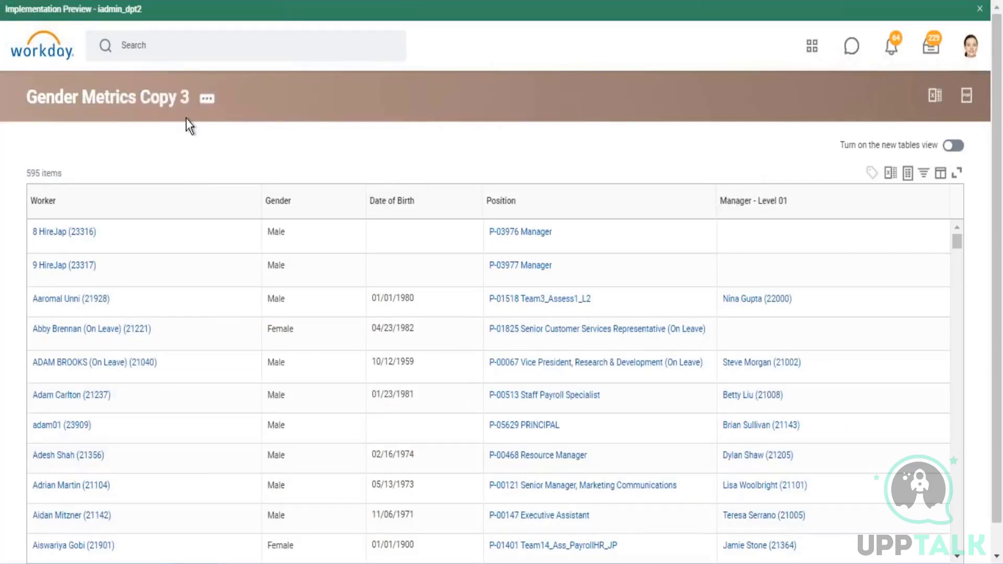
# - Open the exported custom report for editing, dismiss the implementation preview banner and select its report name text
pyautogui.click(208, 104)
pyautogui.moveTo(330, 160)
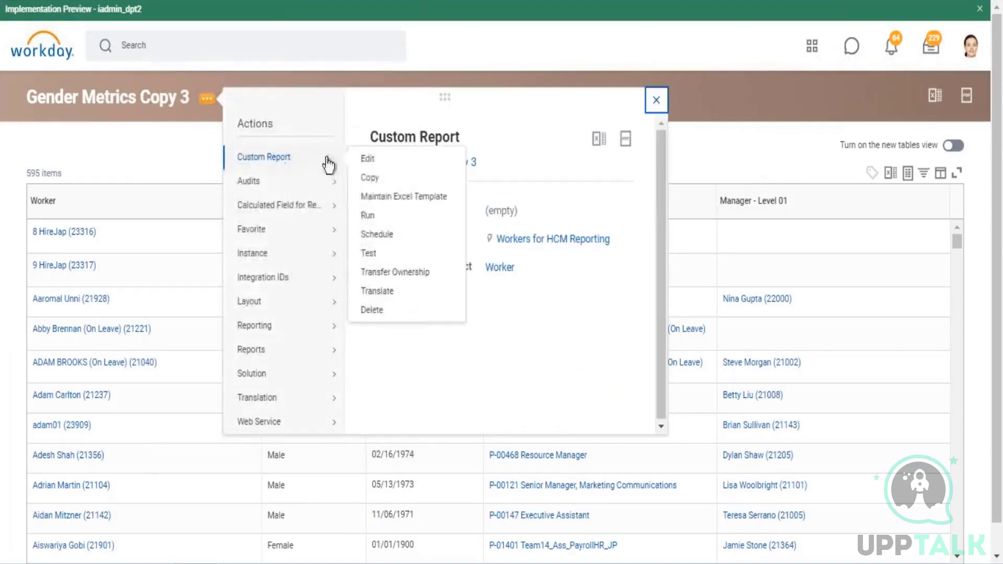
pyautogui.click(372, 159)
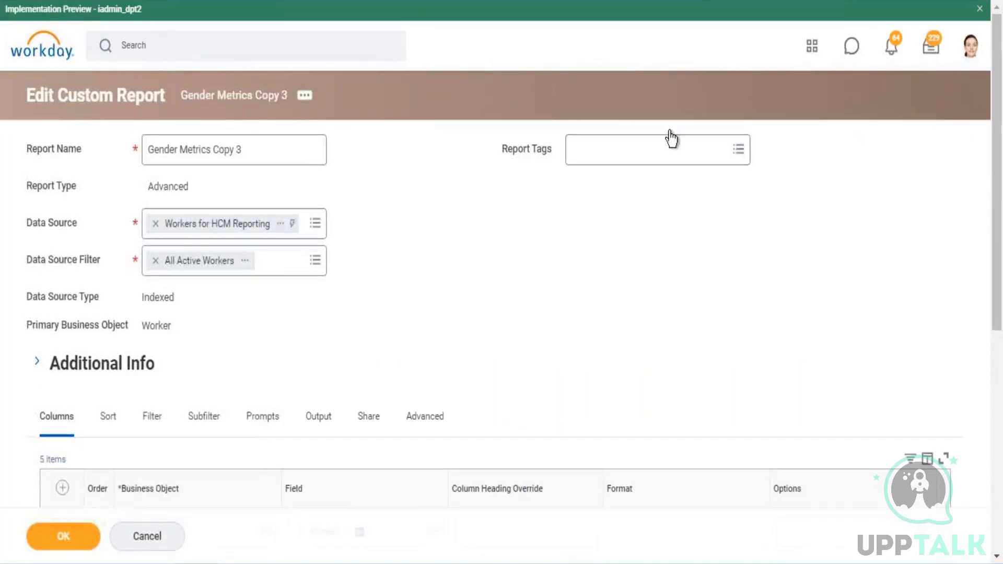
pyautogui.click(980, 10)
pyautogui.click(210, 121)
pyautogui.moveTo(242, 128); pyautogui.dragTo(127, 132)
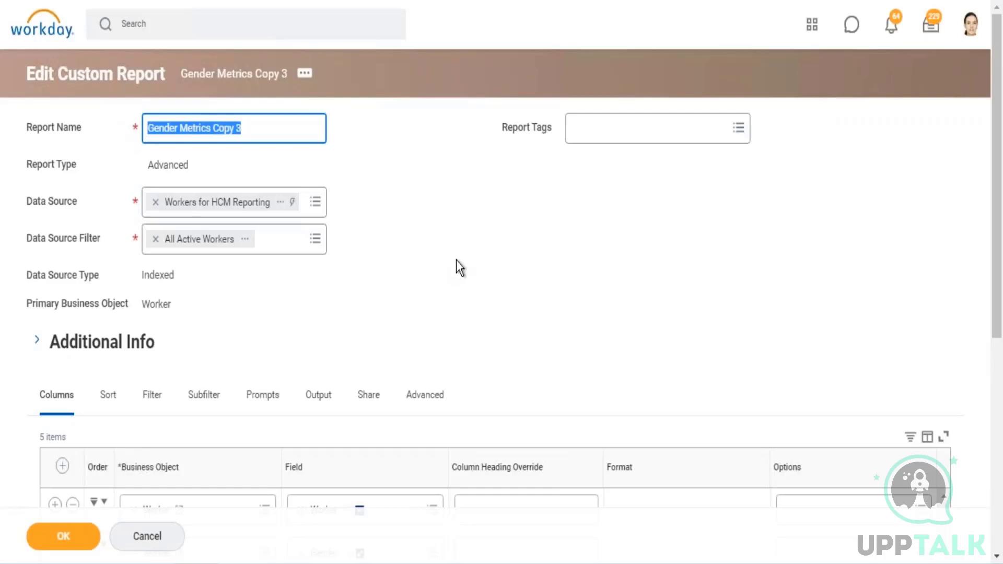
# - Review the custom report's columns and its filter conditions on instances and aggregations
pyautogui.scroll(-7, 456, 260)
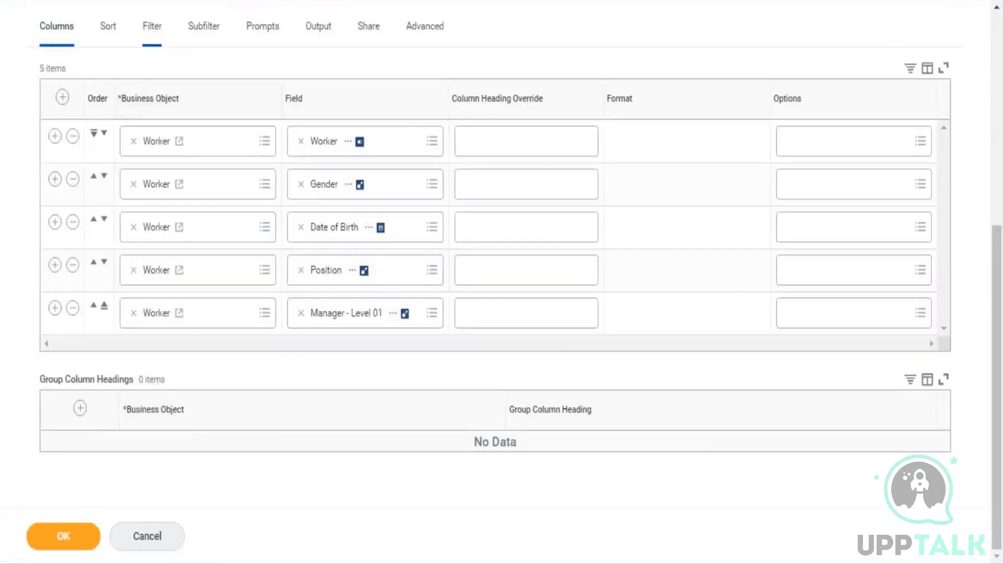
pyautogui.click(152, 26)
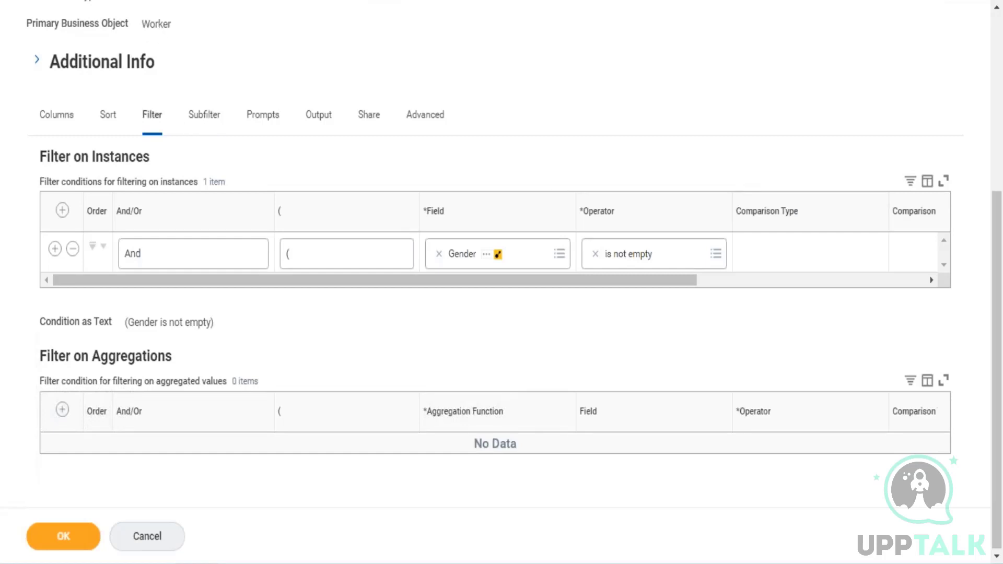
pyautogui.hotkey('alt', 'Tab')
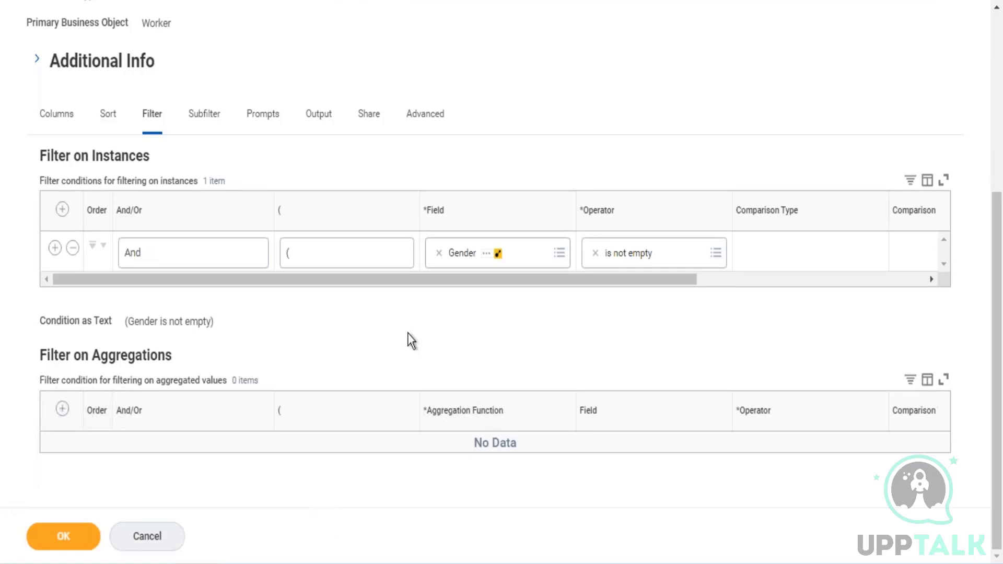
pyautogui.scroll(5, 428, 319)
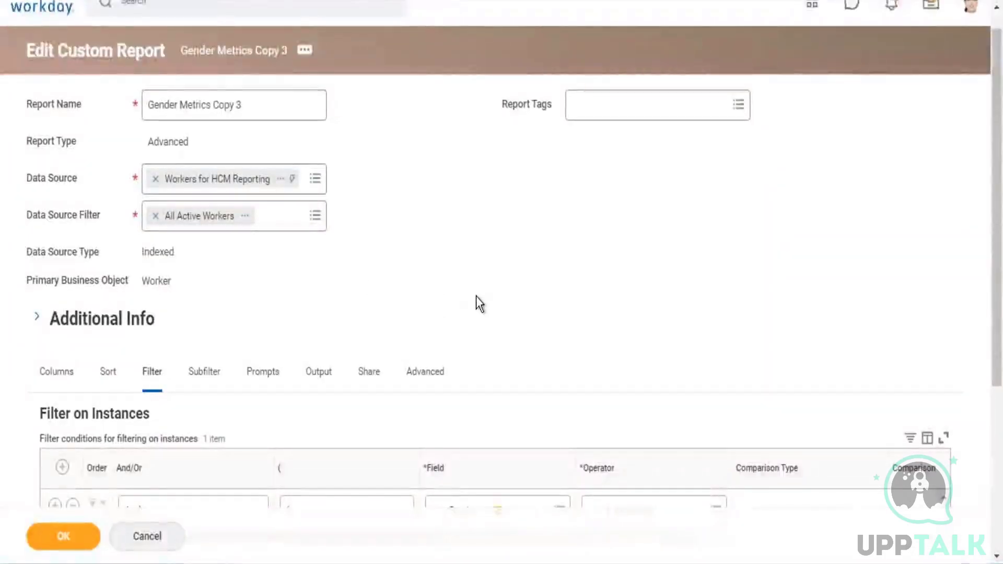
pyautogui.scroll(-2, 662, 316)
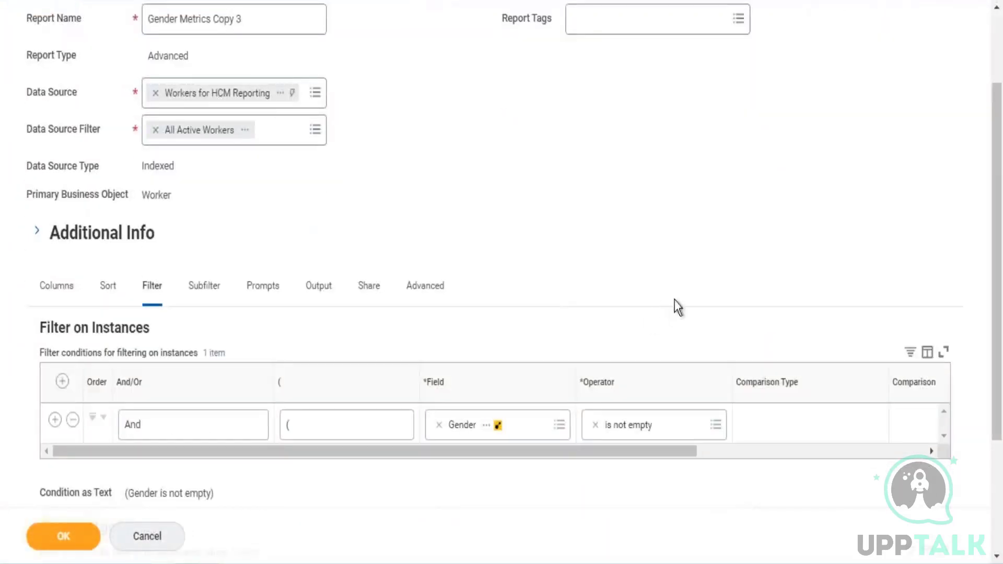
# - Examine the sharing options for the report definition, including not sharing and sharing with specific authorized groups and users
pyautogui.click(369, 286)
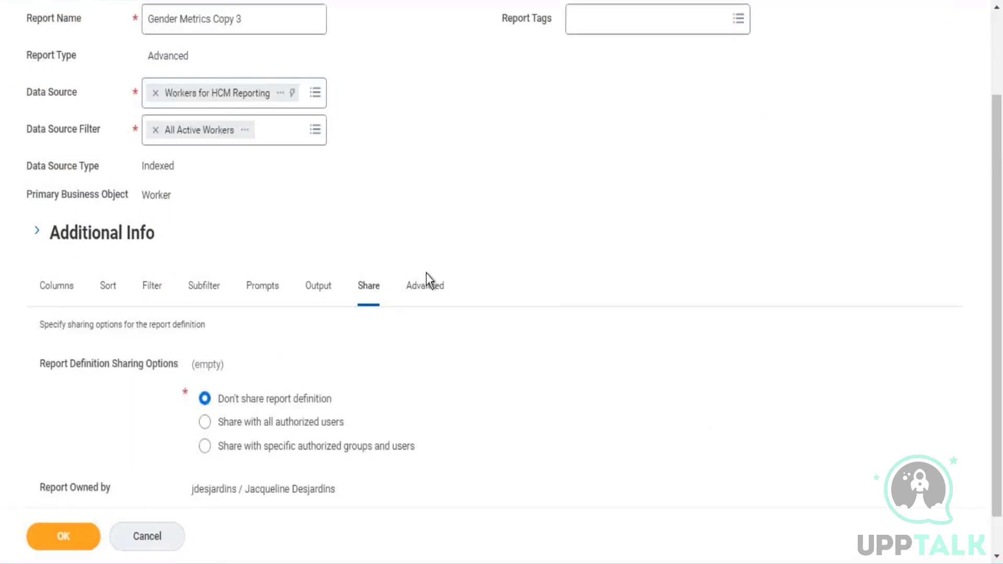
pyautogui.scroll(-1, 518, 287)
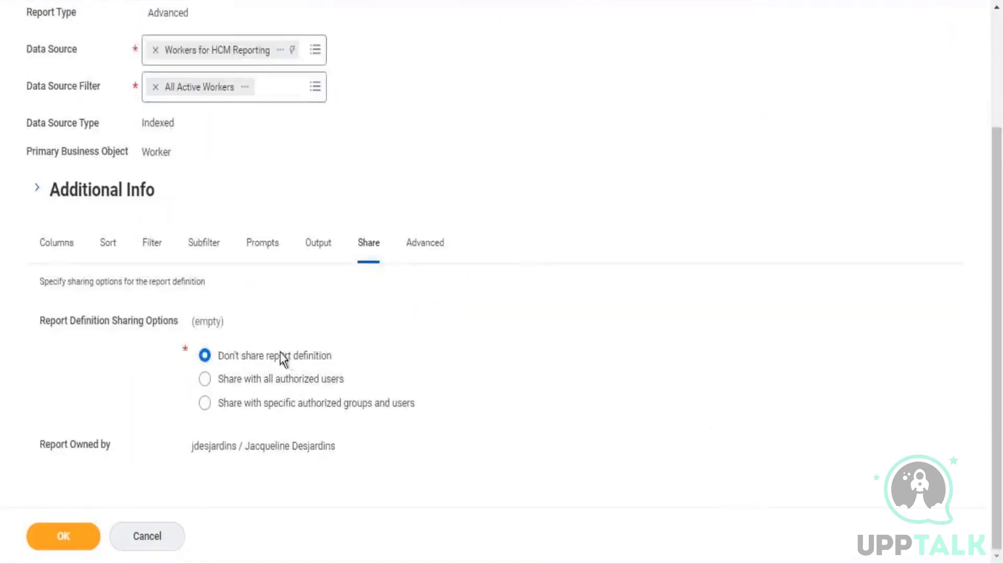
pyautogui.moveTo(341, 356); pyautogui.dragTo(237, 360)
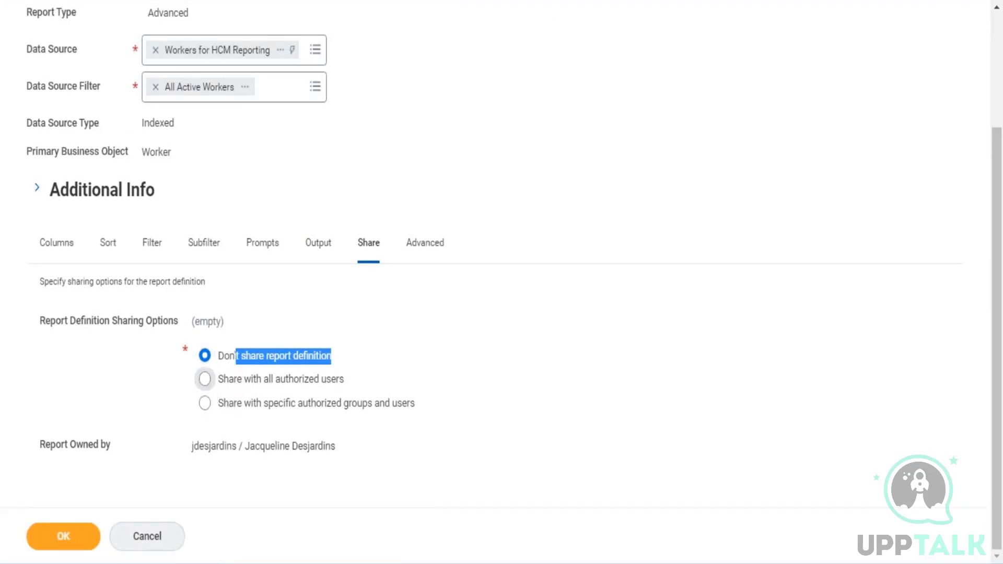
pyautogui.moveTo(278, 408); pyautogui.dragTo(428, 415)
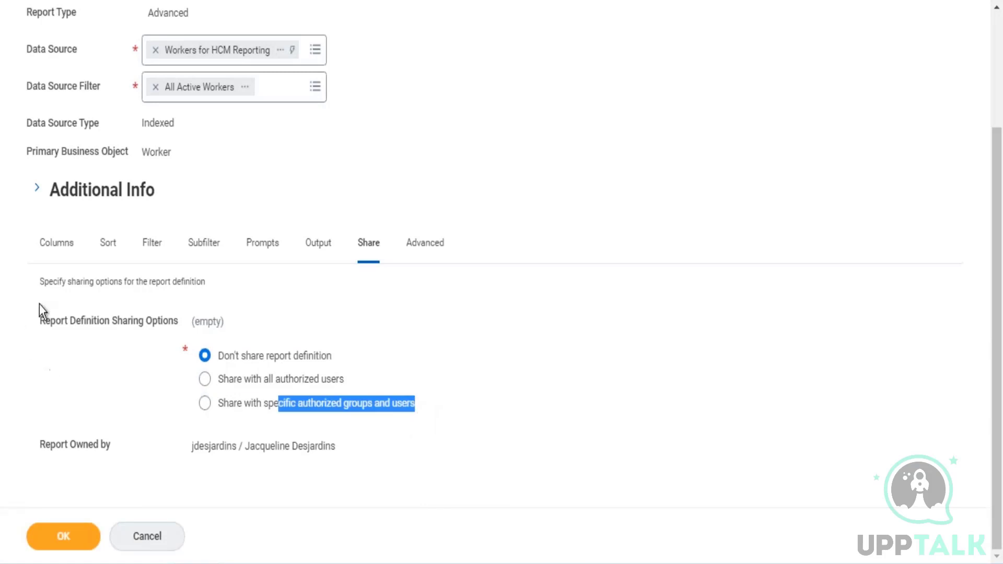
# - Review the report's data source details and its list of column fields
pyautogui.click(65, 252)
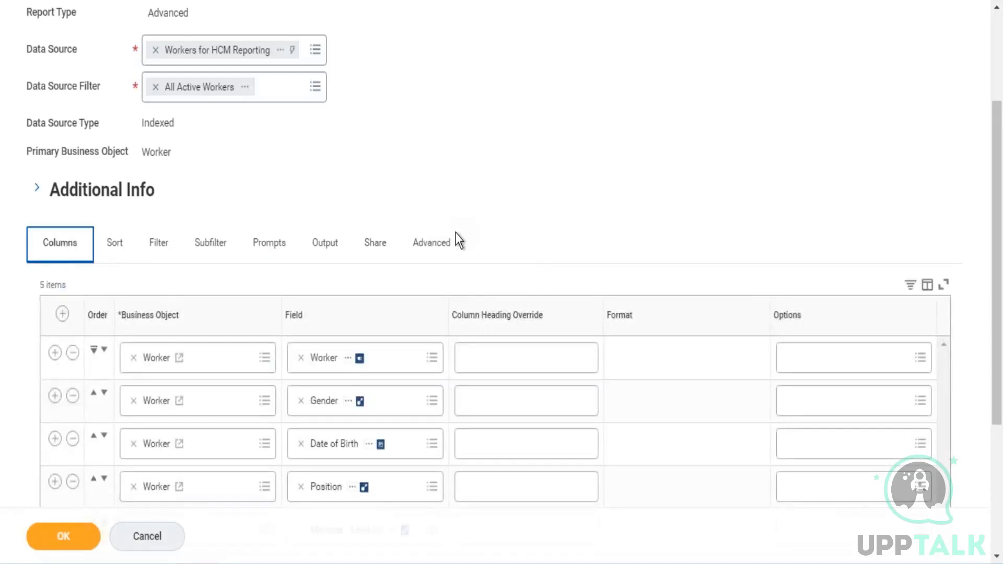
pyautogui.scroll(3, 456, 233)
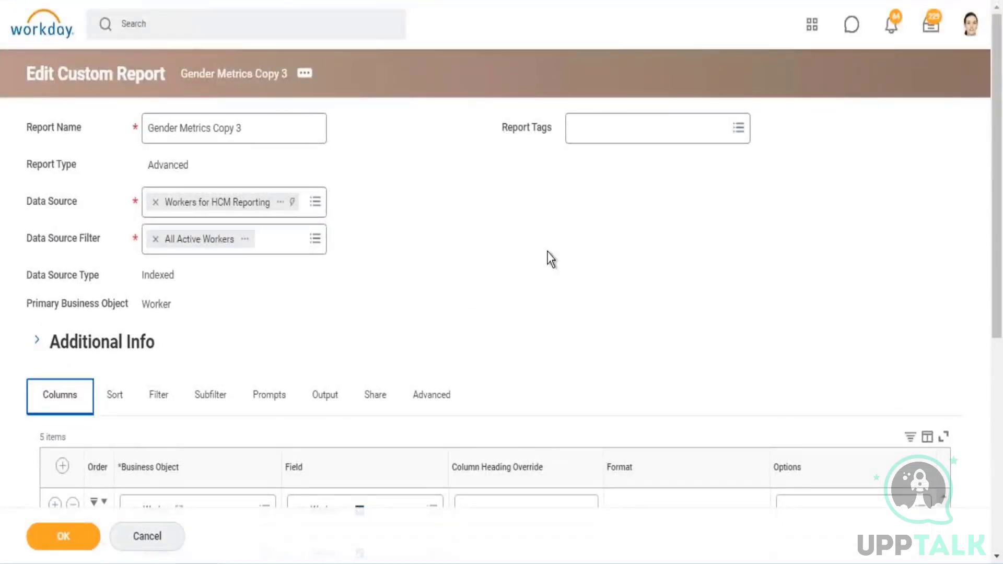
pyautogui.scroll(-7, 566, 282)
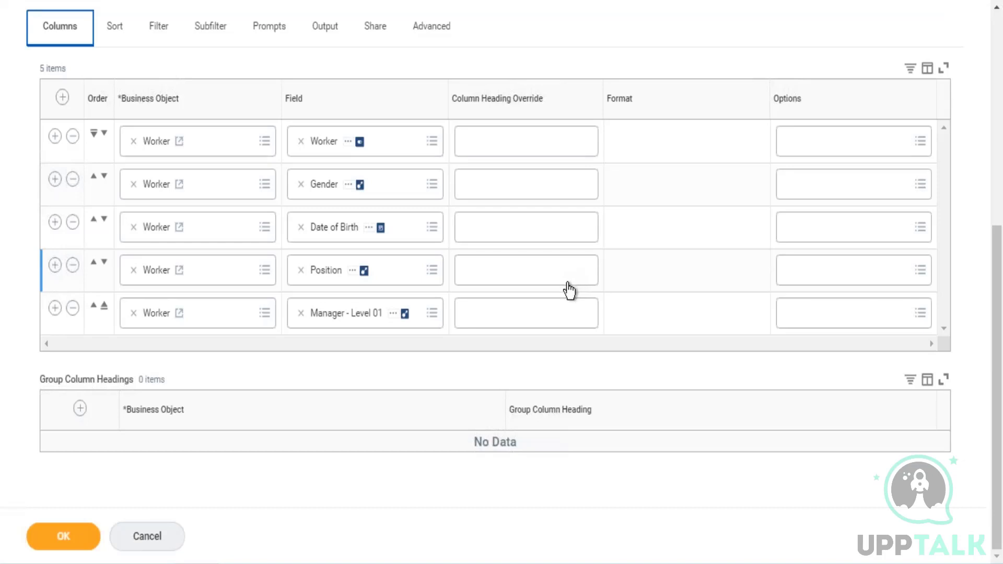
pyautogui.scroll(3, 569, 290)
pyautogui.scroll(-2, 567, 292)
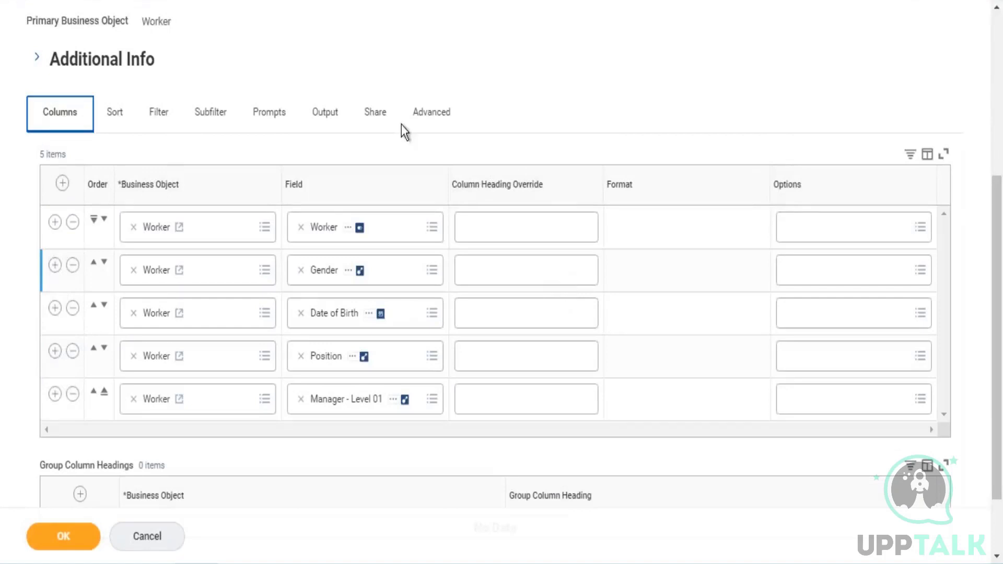
# - Inspect the report's filter, sharing and advanced settings, including Enable As Web Service, and return to its columns
pyautogui.click(159, 112)
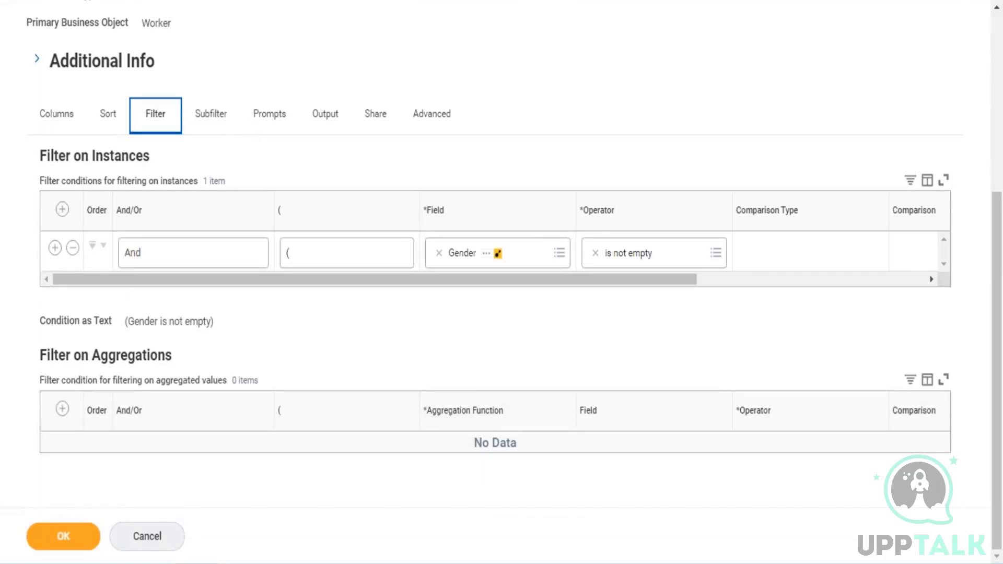
pyautogui.click(375, 124)
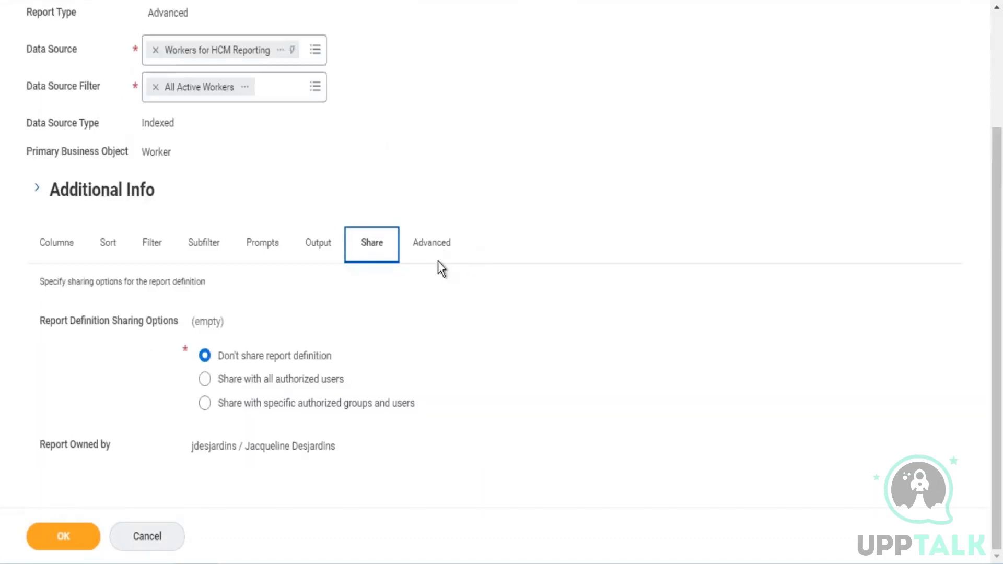
pyautogui.click(436, 250)
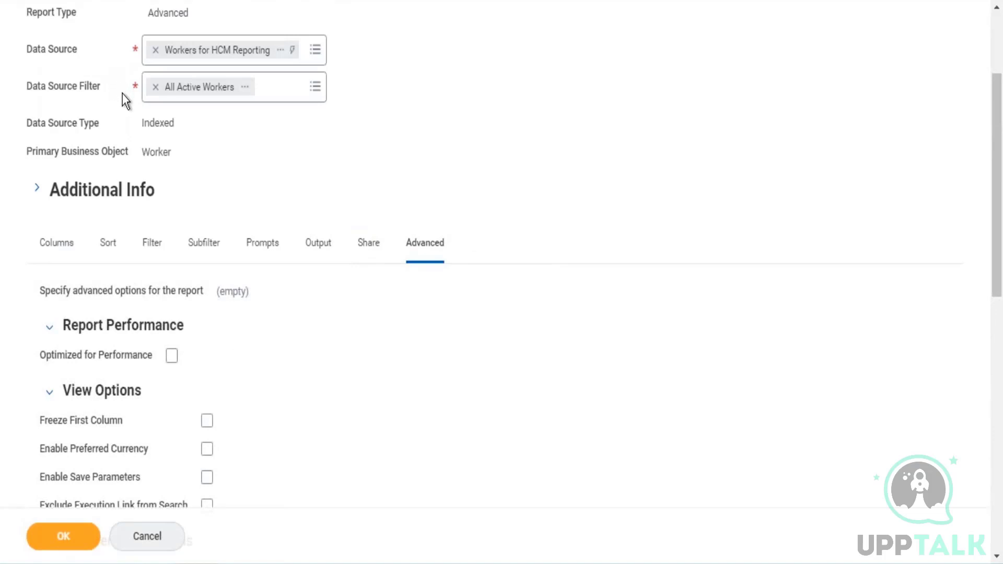
pyautogui.scroll(-3, 217, 185)
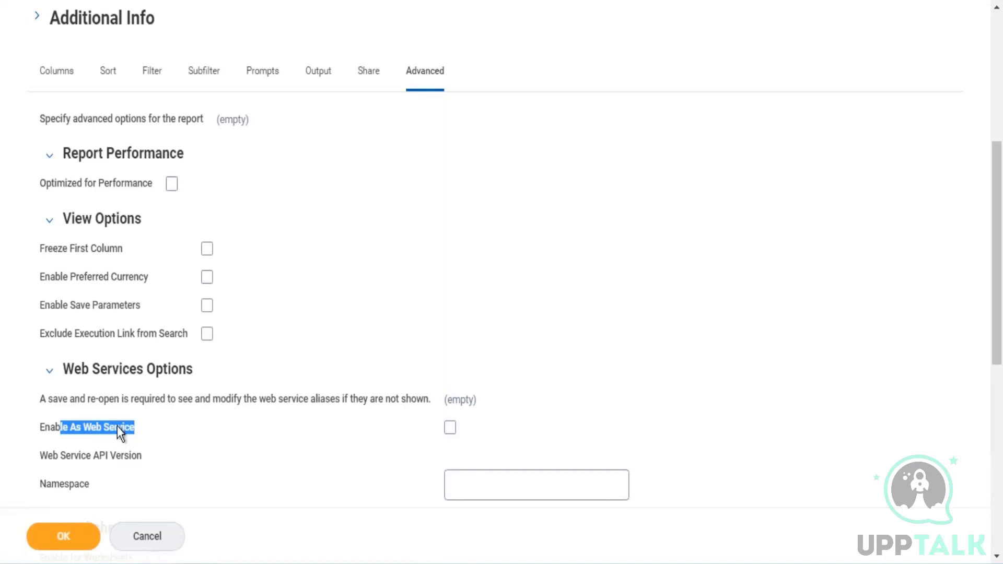
pyautogui.scroll(5, 157, 334)
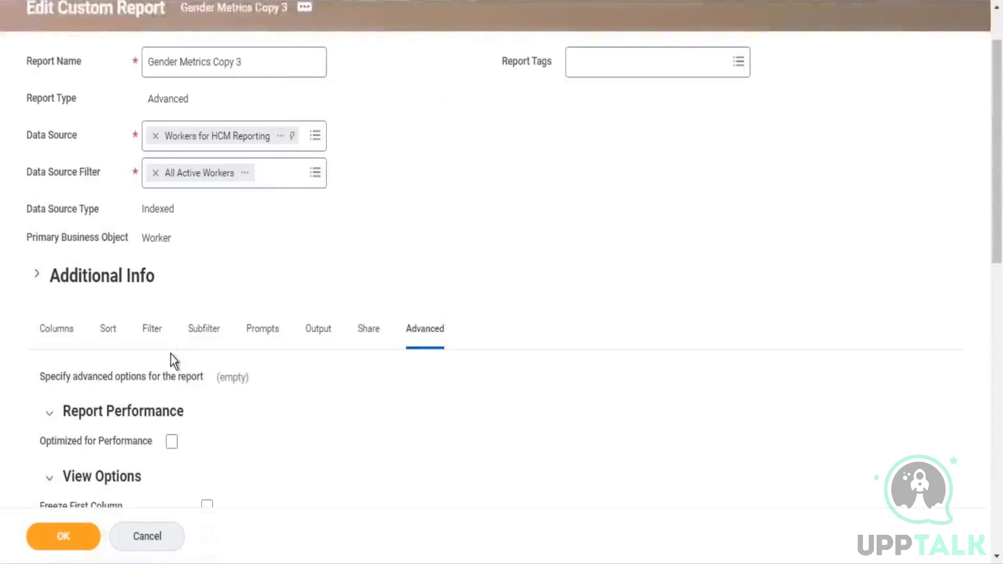
pyautogui.click(76, 334)
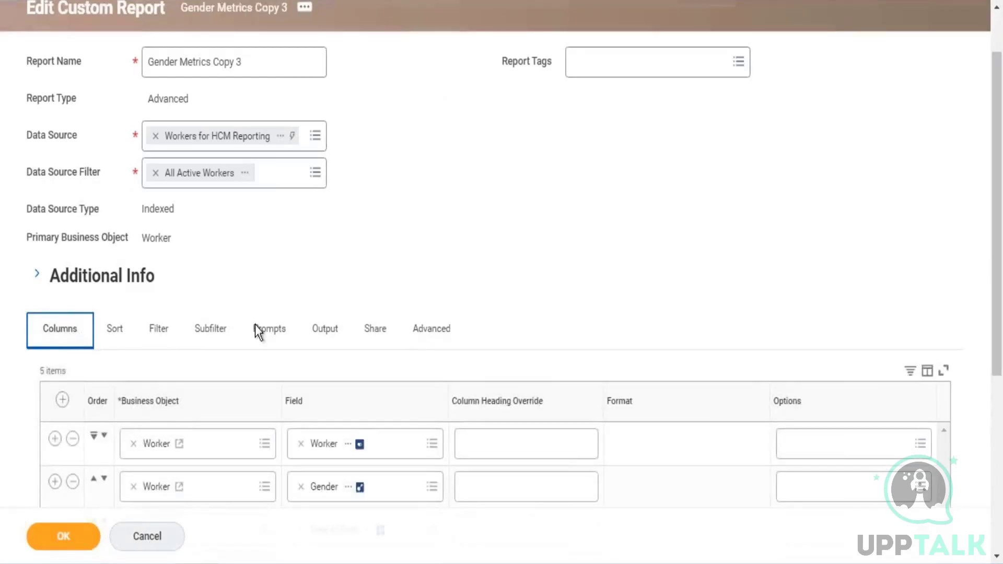
pyautogui.scroll(2, 255, 325)
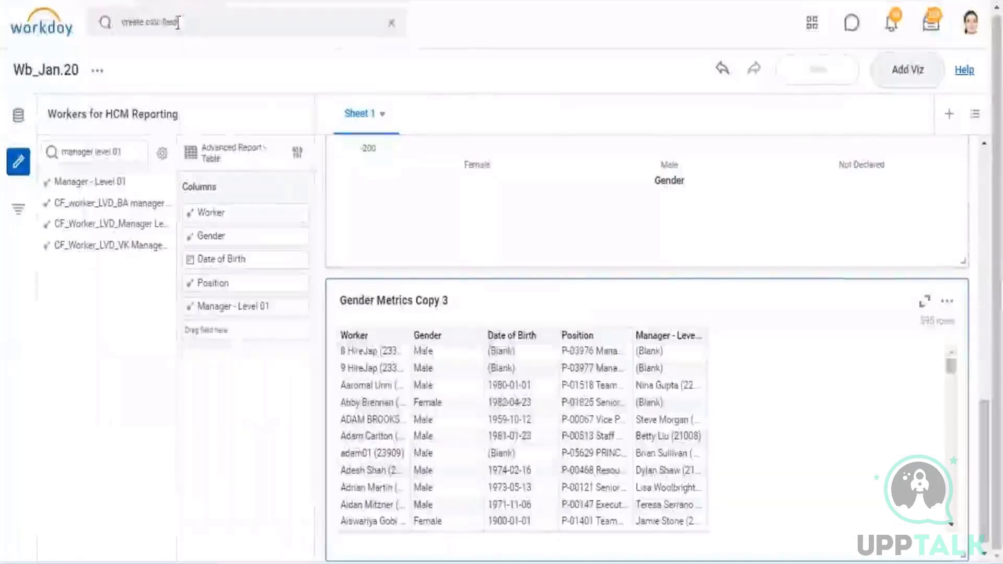
# - Search for and open the Create Custom Report task, and compare its fields with the data source of the Gender Metrics Copy 3 report
pyautogui.click(390, 21)
pyautogui.write('create ')
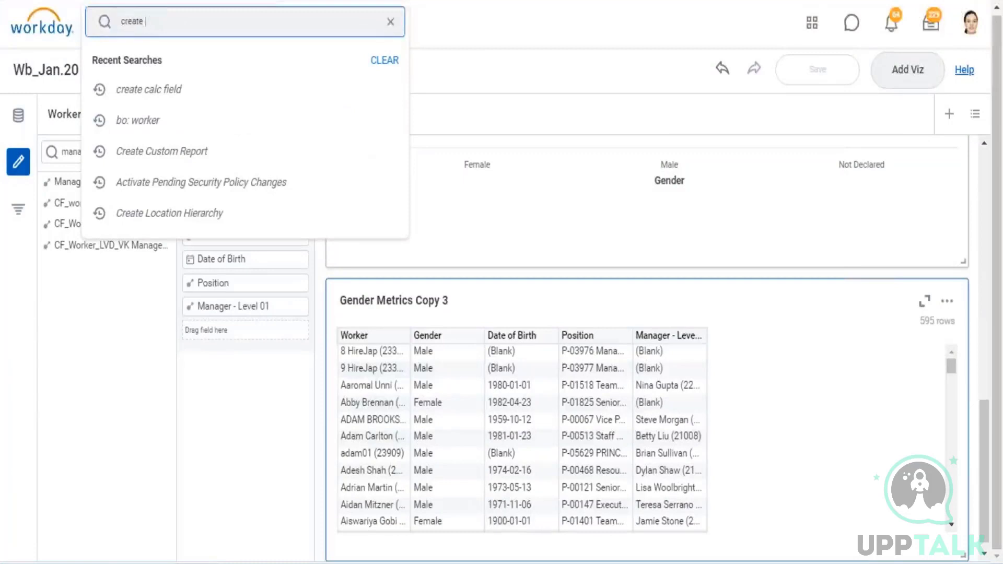
pyautogui.write('custom repo')
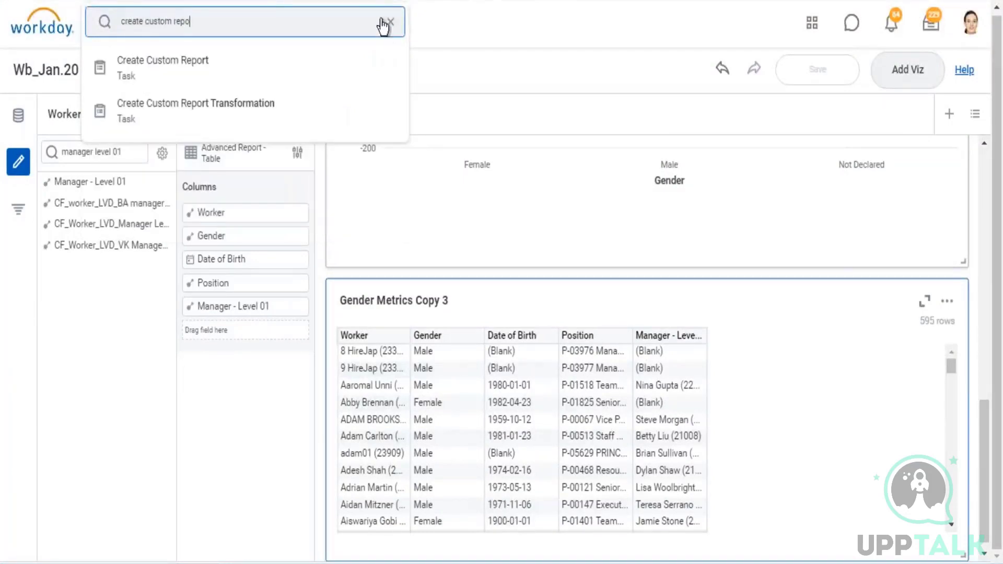
pyautogui.click(196, 76)
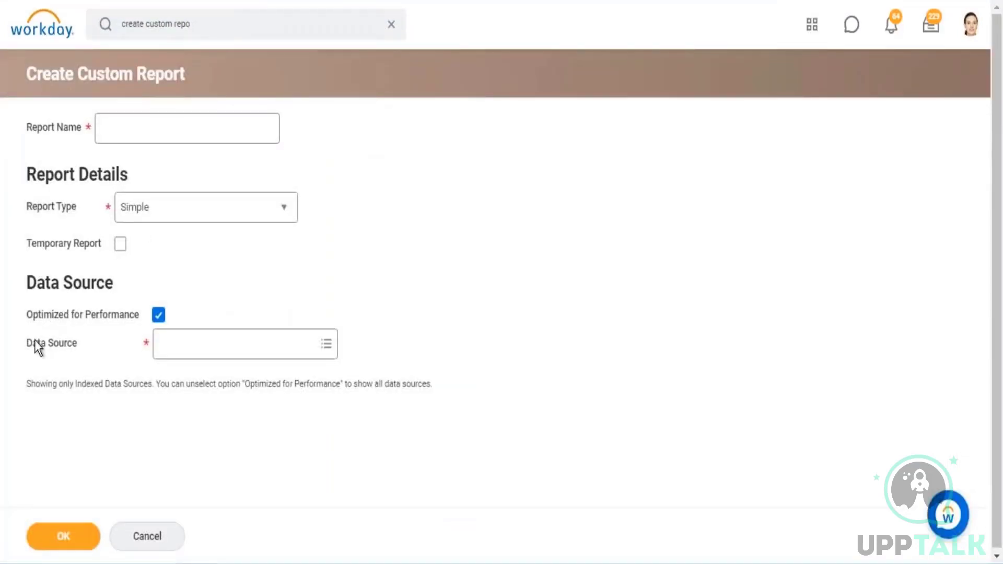
pyautogui.moveTo(32, 213); pyautogui.dragTo(73, 213)
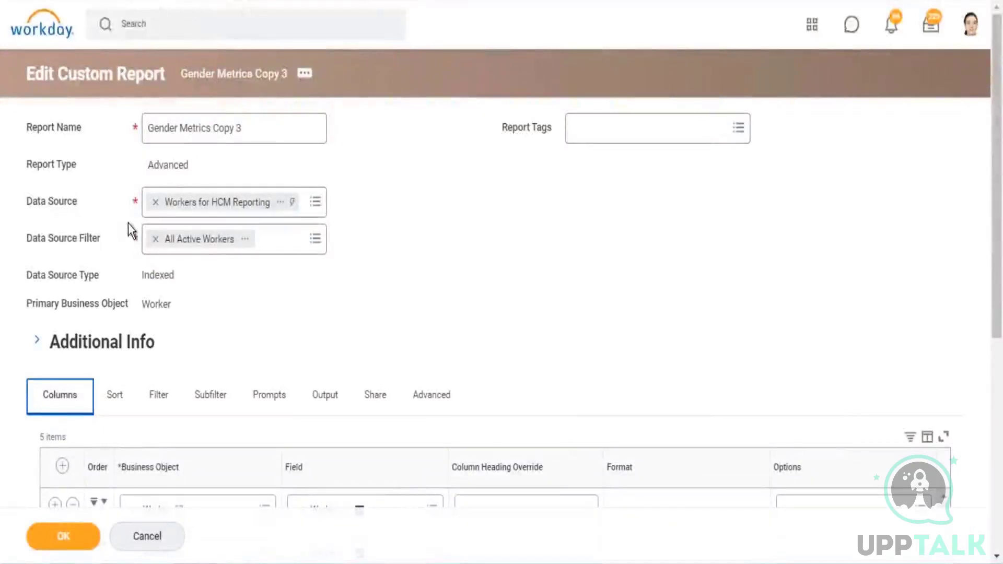
pyautogui.moveTo(46, 202); pyautogui.dragTo(73, 198)
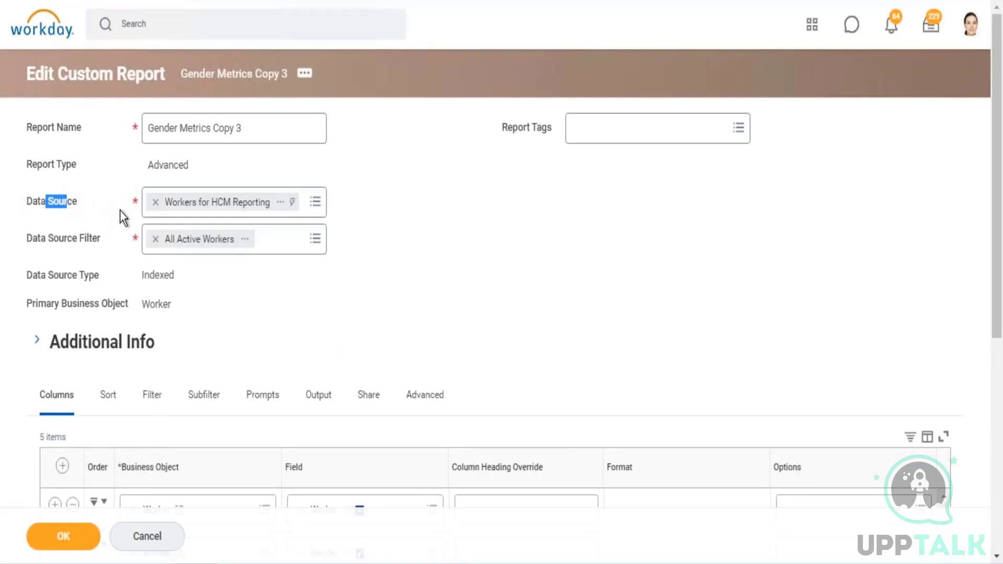
pyautogui.click(670, 345)
# - Add a second instance filter condition below the Gender condition and join it with Or
pyautogui.scroll(-2, 740, 255)
pyautogui.click(168, 302)
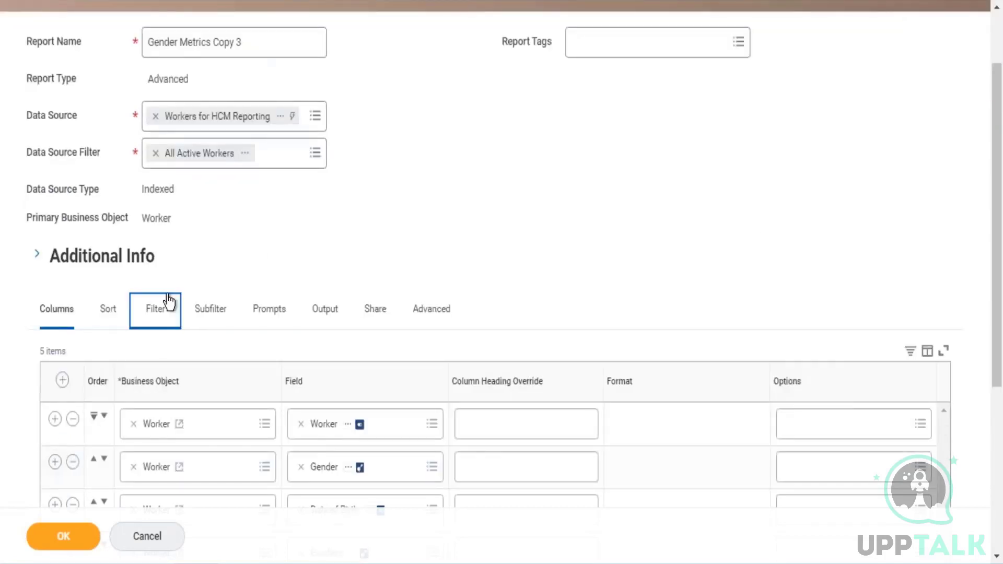
pyautogui.scroll(-3, 490, 194)
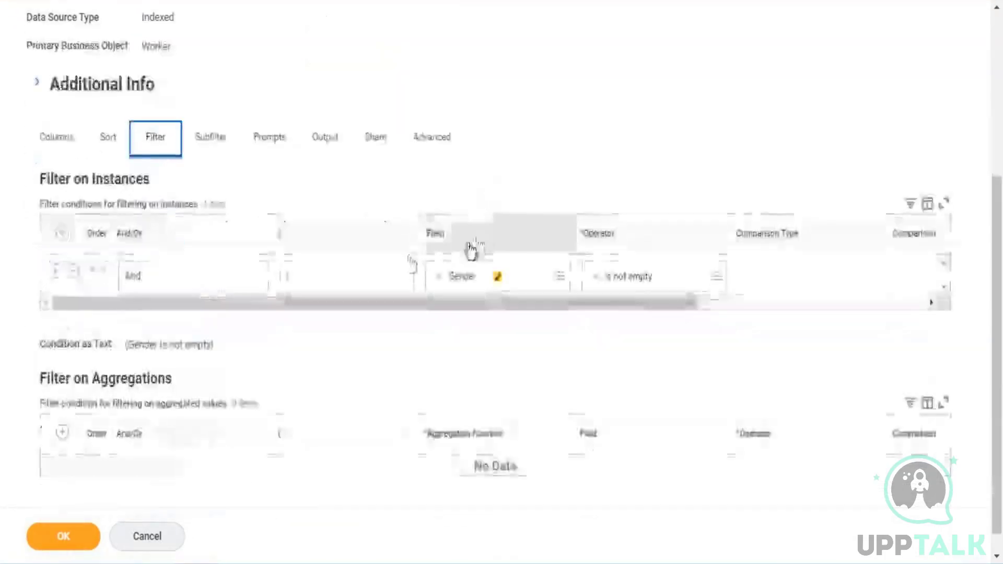
pyautogui.click(55, 272)
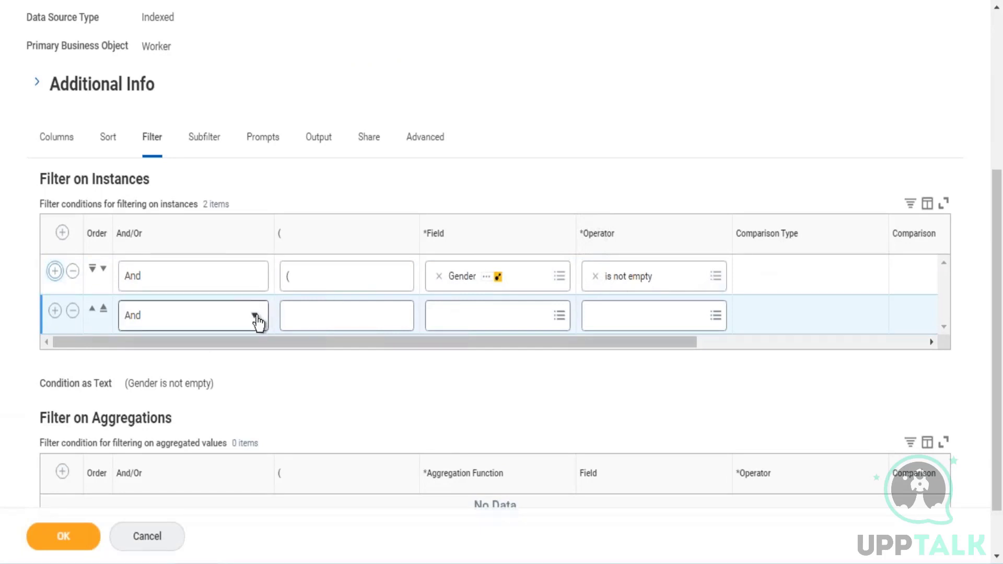
pyautogui.click(256, 317)
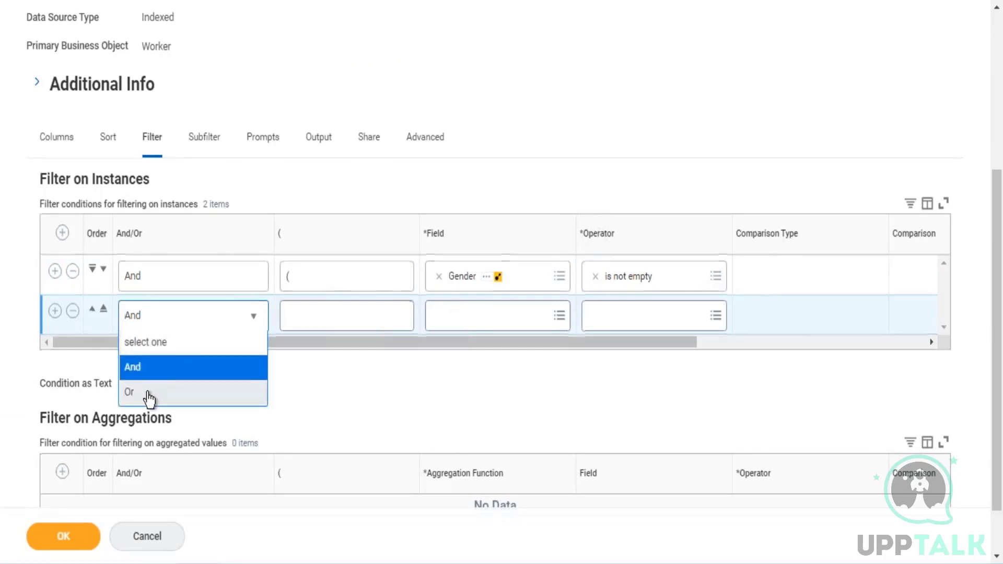
pyautogui.click(149, 393)
# - Set the new filter condition's field to Age and its operator to greater than
pyautogui.click(472, 329)
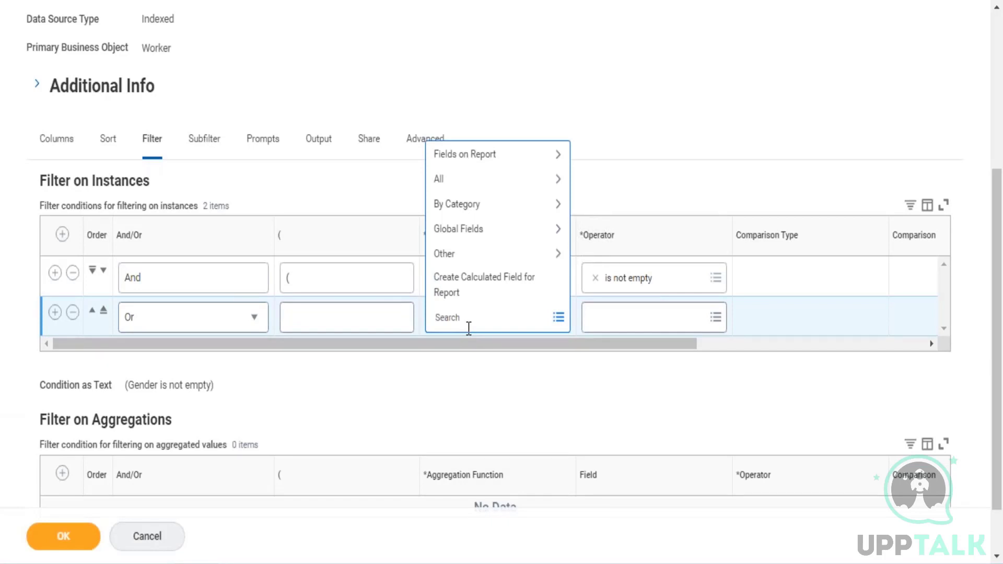
pyautogui.write('age')
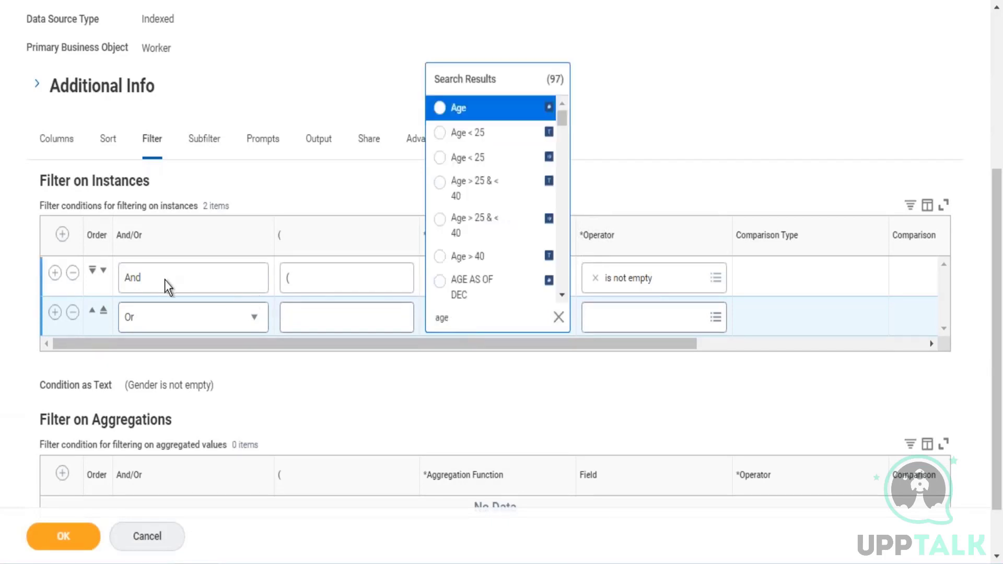
pyautogui.click(449, 111)
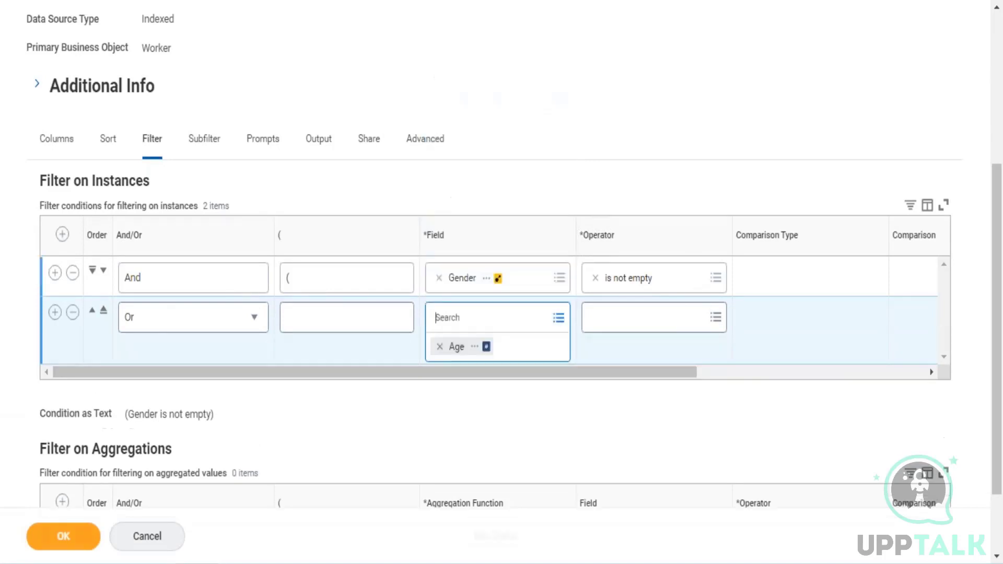
pyautogui.click(717, 319)
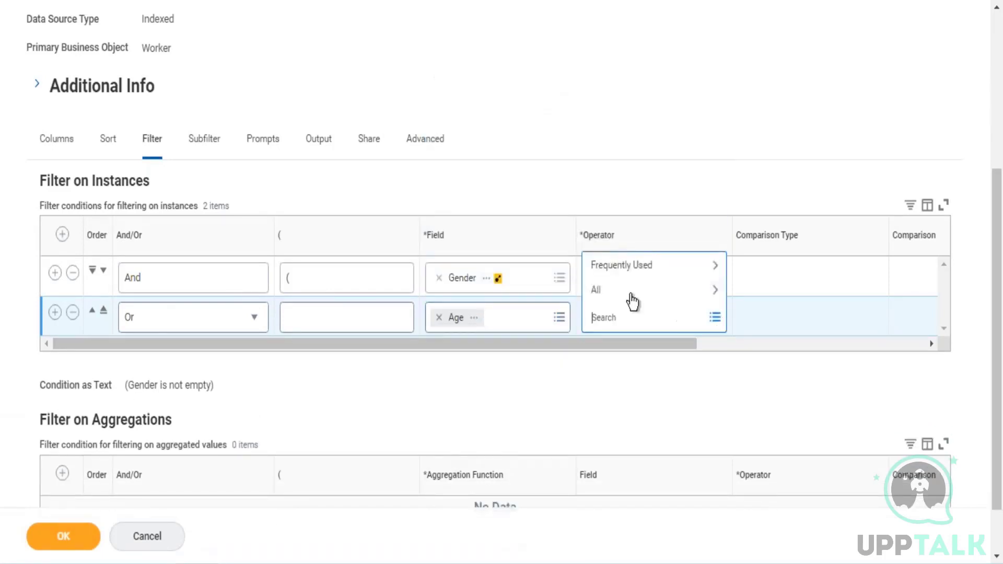
pyautogui.click(632, 300)
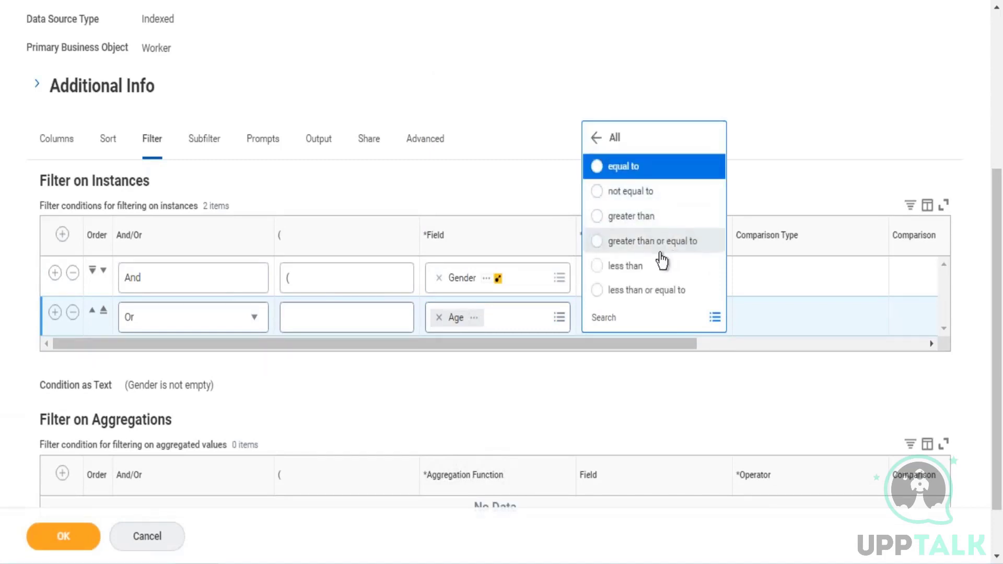
pyautogui.click(642, 216)
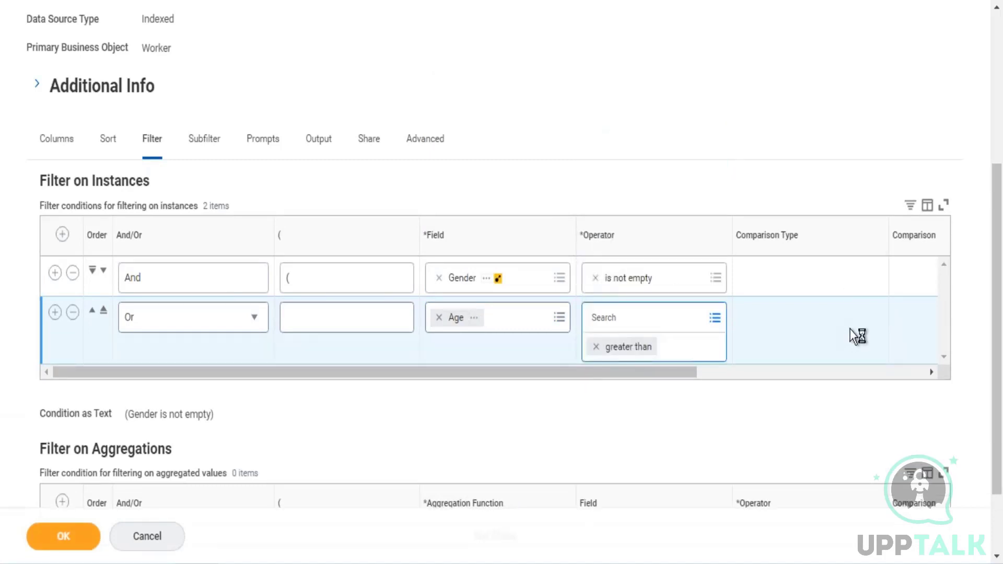
# - Set the Age condition's comparison value to 60, and save and run the edited report
pyautogui.moveTo(639, 374); pyautogui.dragTo(830, 383)
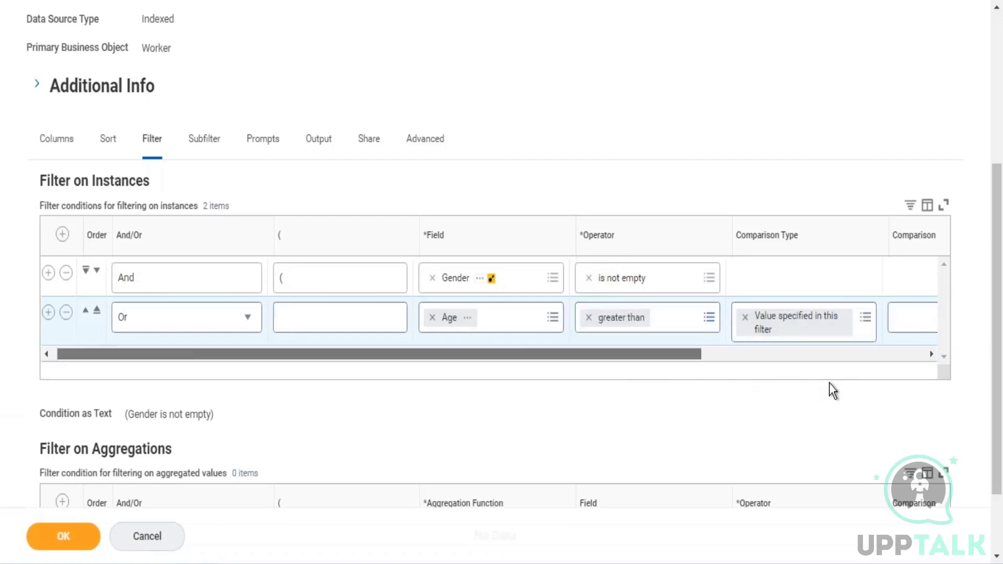
pyautogui.click(779, 318)
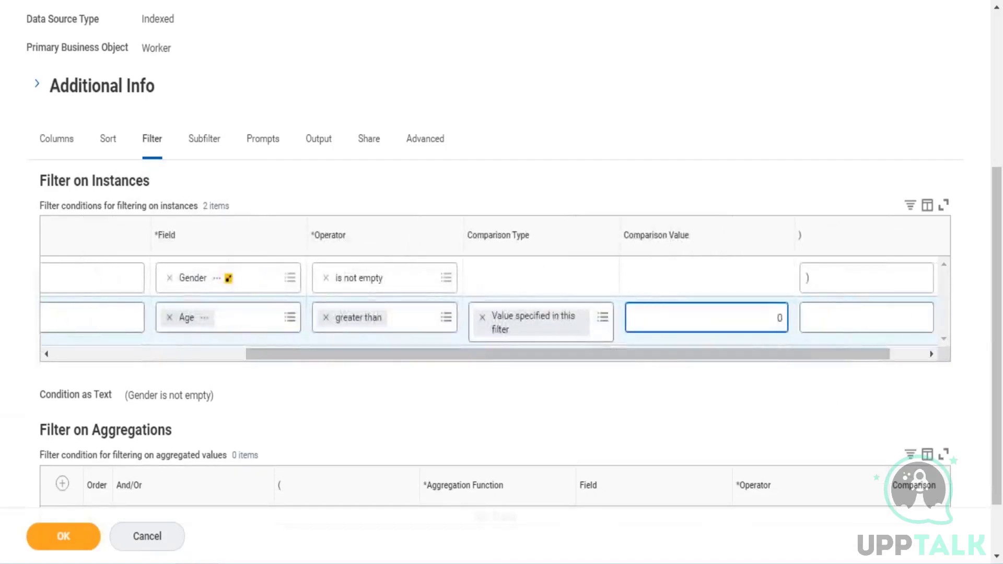
pyautogui.press('BackSpace')
pyautogui.write('60')
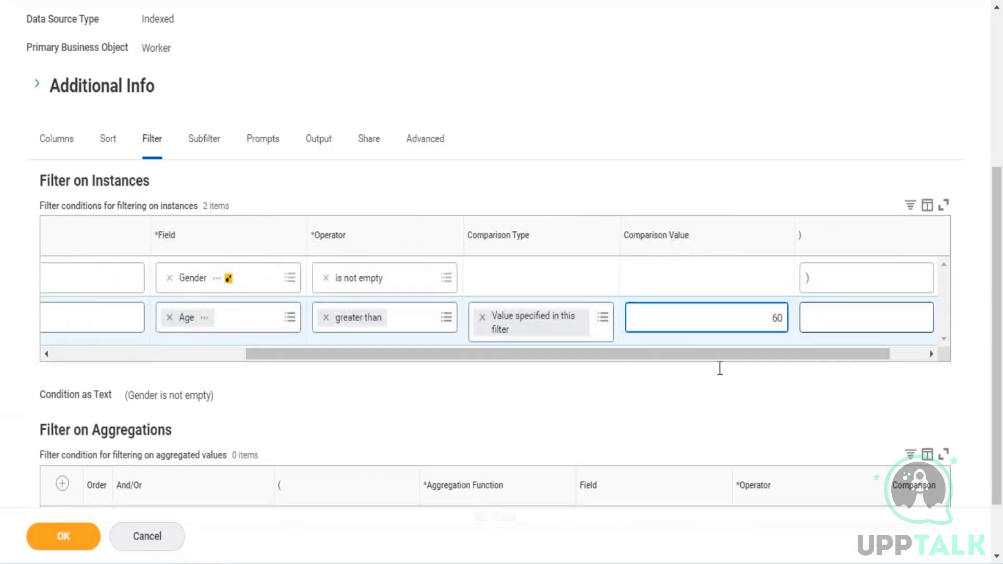
pyautogui.moveTo(700, 355); pyautogui.dragTo(474, 375)
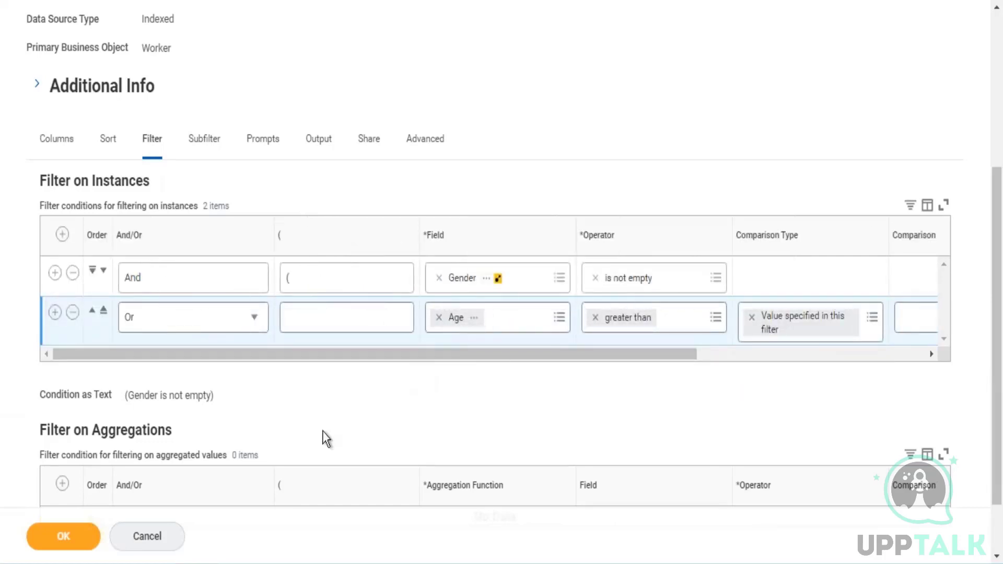
pyautogui.click(63, 539)
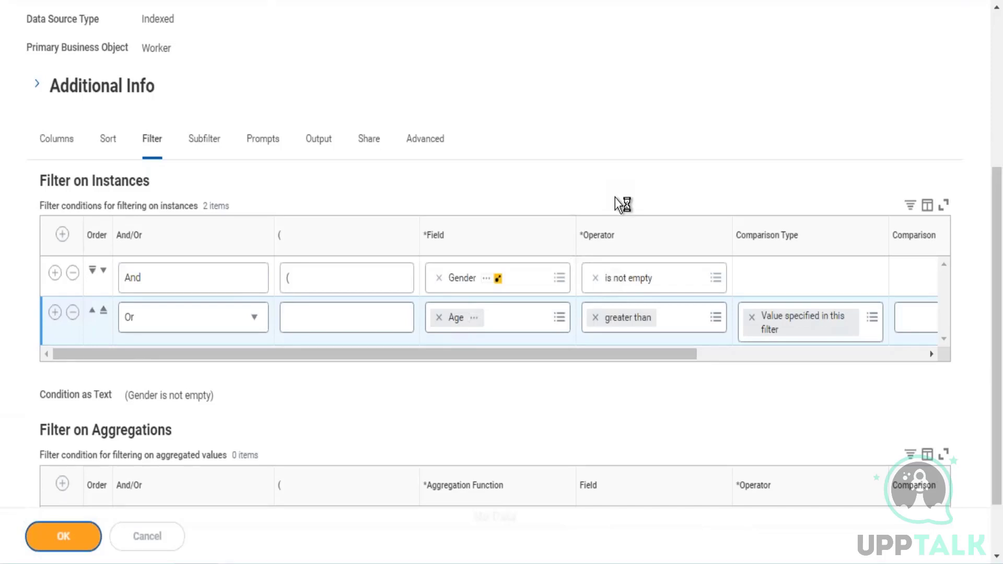
pyautogui.click(72, 534)
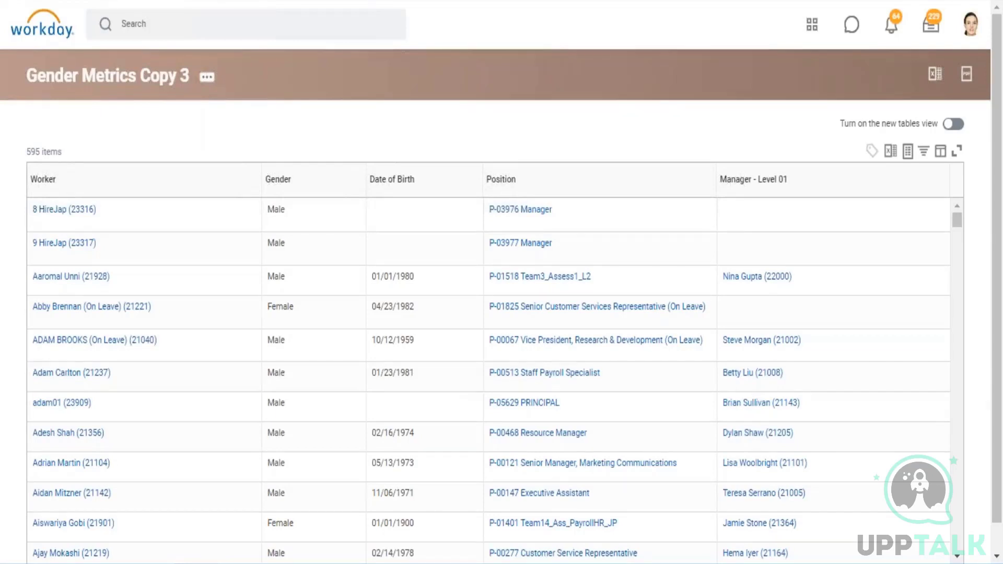
pyautogui.hotkey('alt', 'Tab')
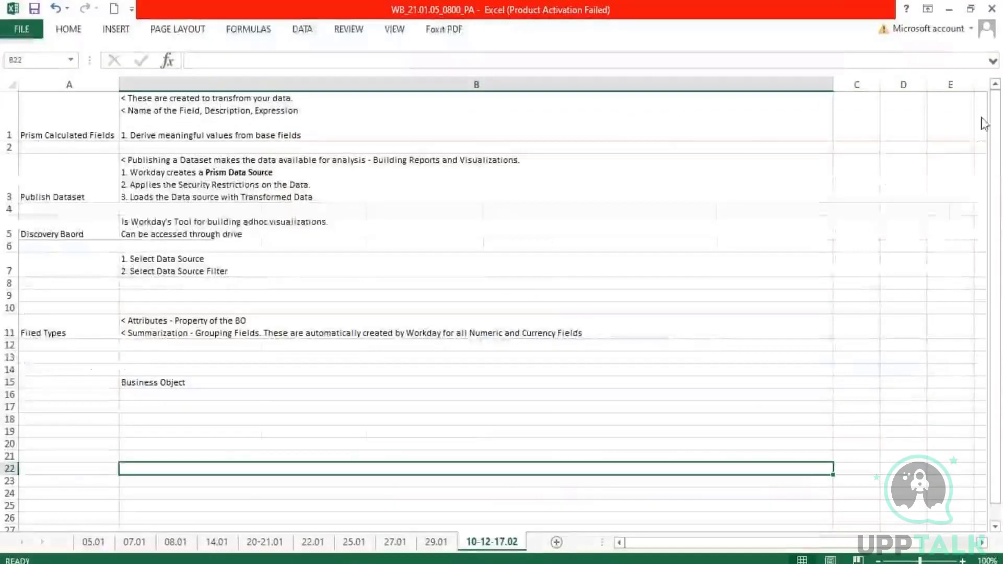
pyautogui.click(982, 116)
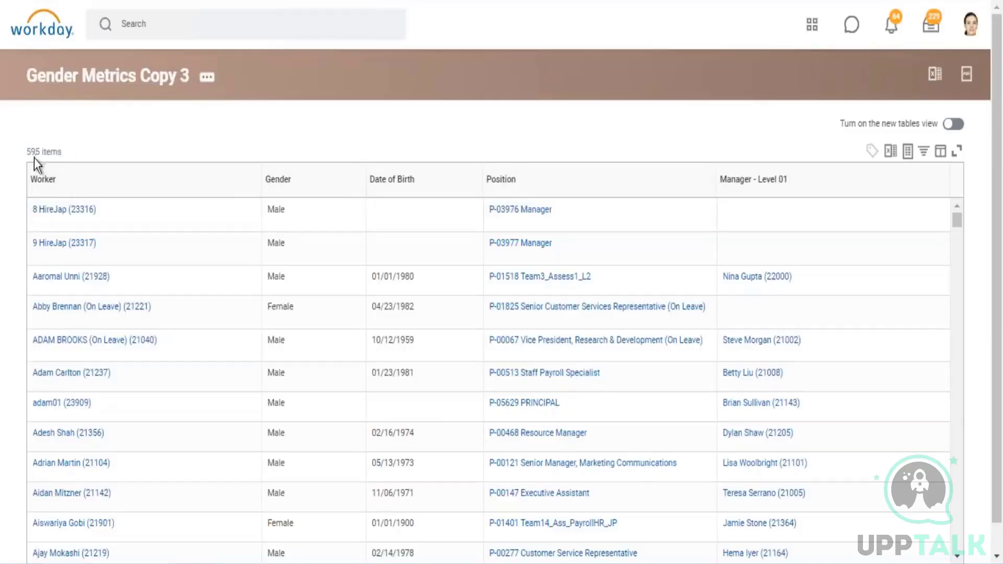
# - Check the item count of the Gender Metrics Copy 3 results and run the report in Test mode
pyautogui.moveTo(32, 152); pyautogui.dragTo(61, 153)
pyautogui.click(205, 77)
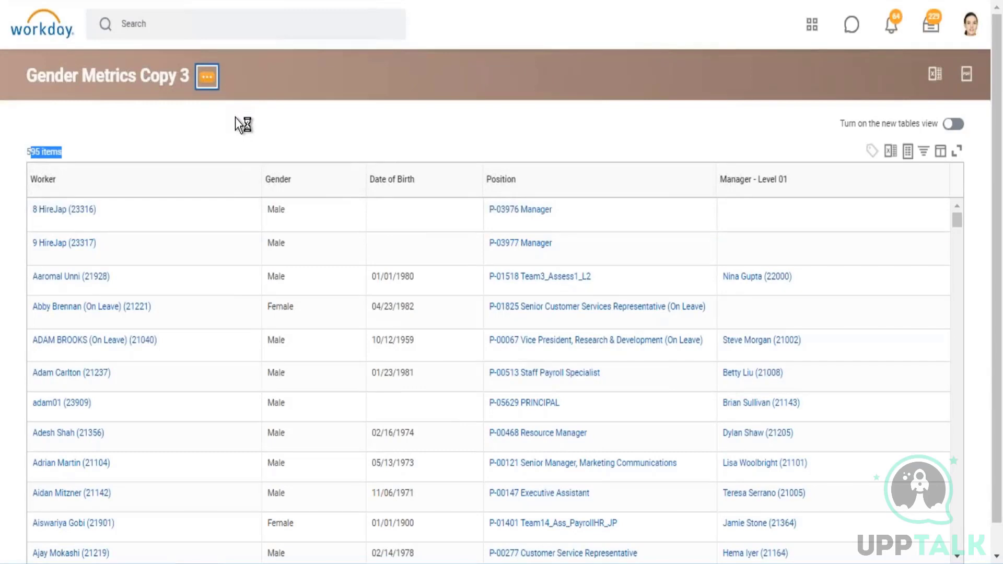
pyautogui.moveTo(248, 125)
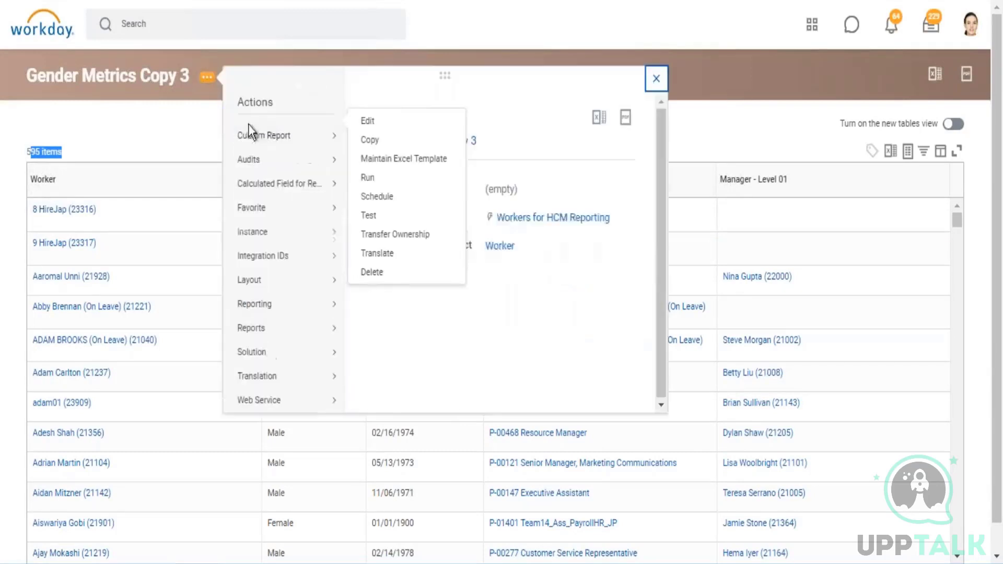
pyautogui.click(369, 216)
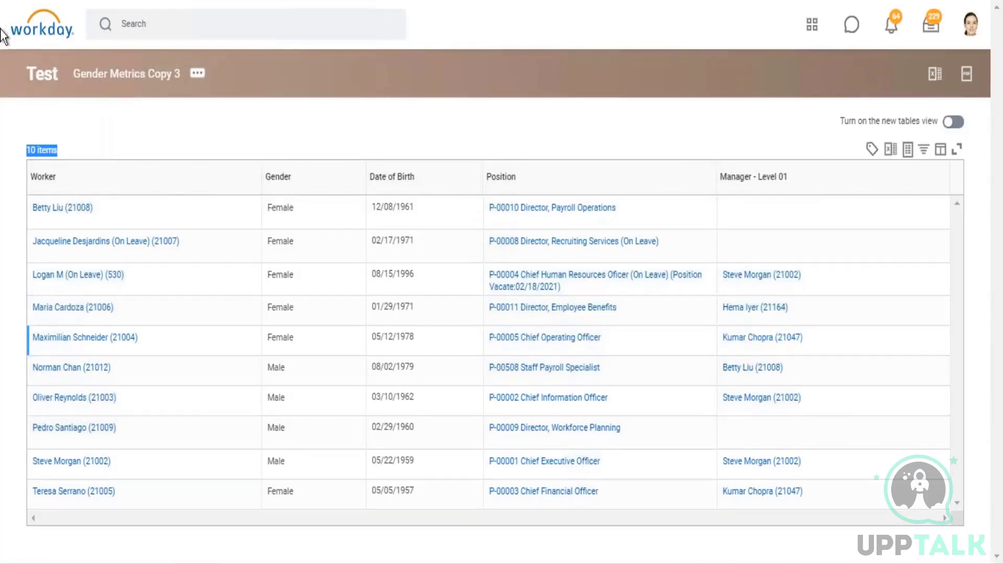
# - Run the full Gender Metrics Copy 3 report again and compare its item count with the test output
pyautogui.click(198, 74)
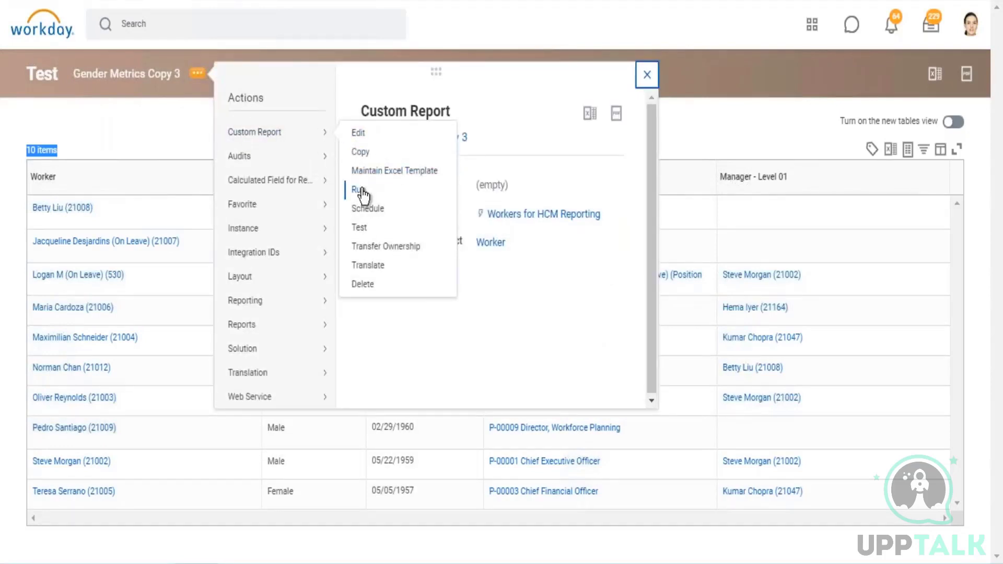
pyautogui.click(360, 192)
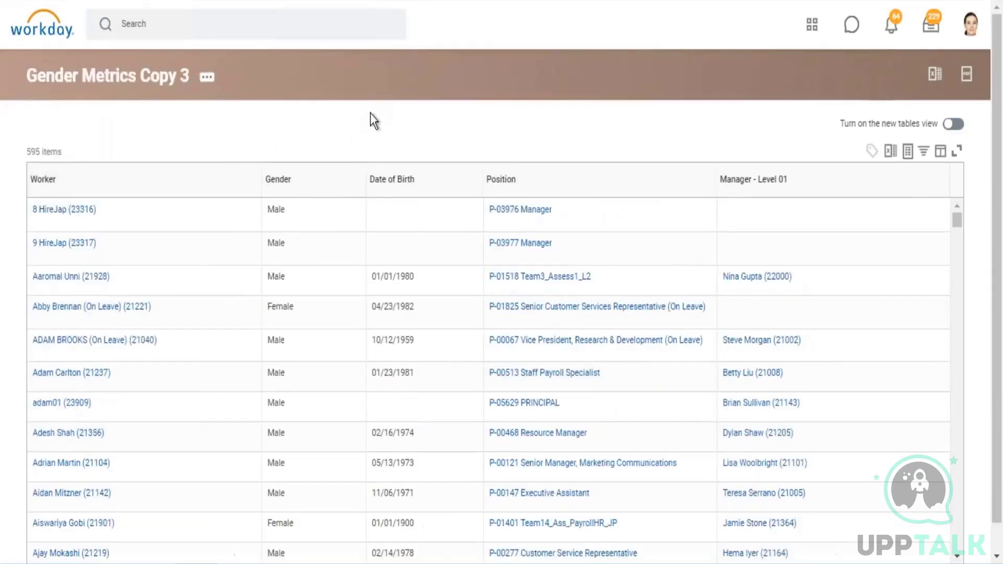
pyautogui.moveTo(27, 152); pyautogui.dragTo(73, 165)
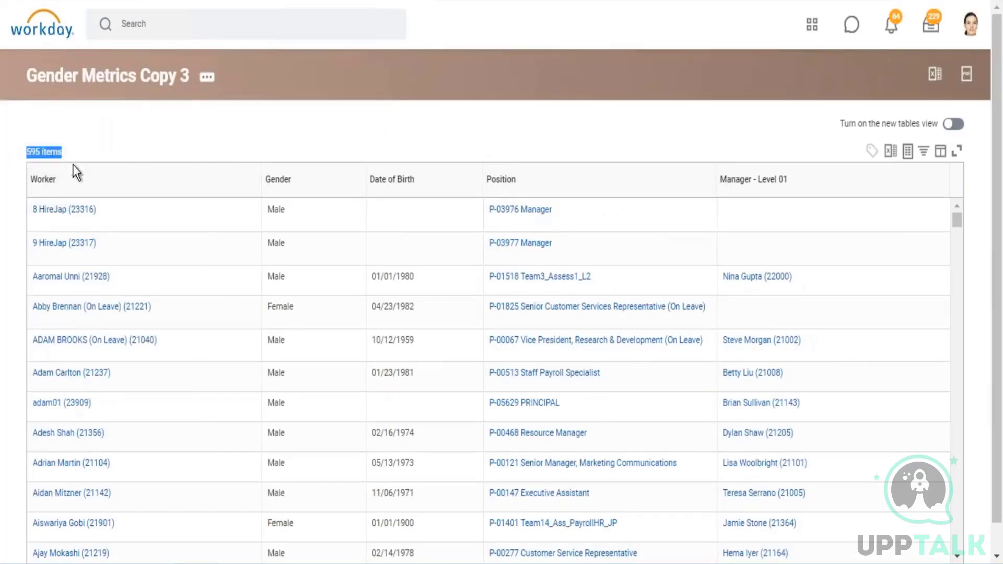